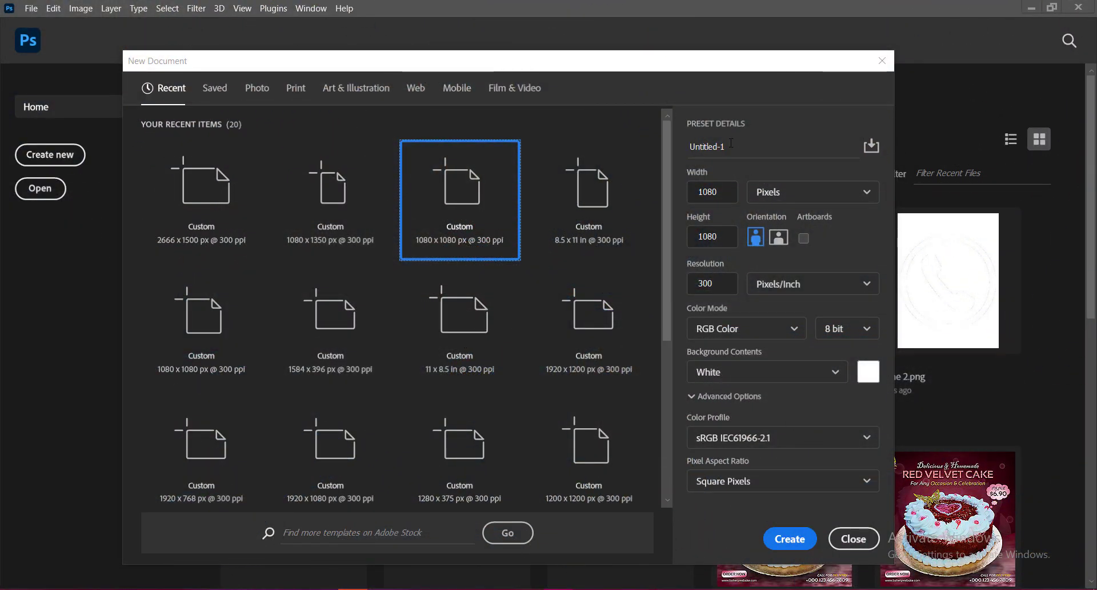
Create a 1080×1080 px, 300 ppi RGB document with Working RGB profile, named 'Karate School Social Media Post Banner Design'.
{"action": "left_click", "coordinate": [733, 148]}
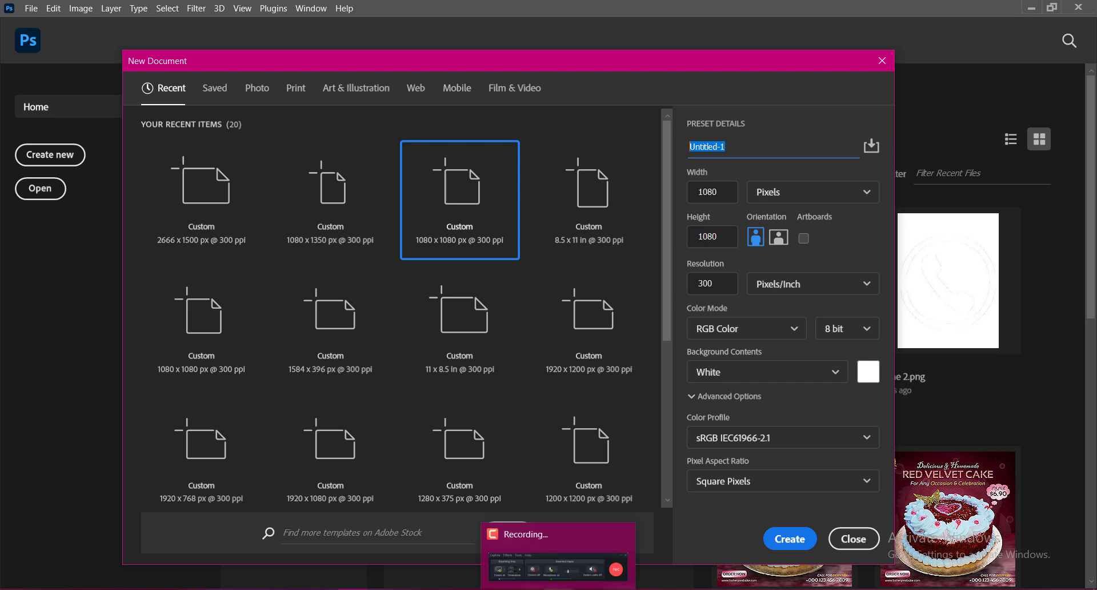
{"action": "type", "text": "K"}
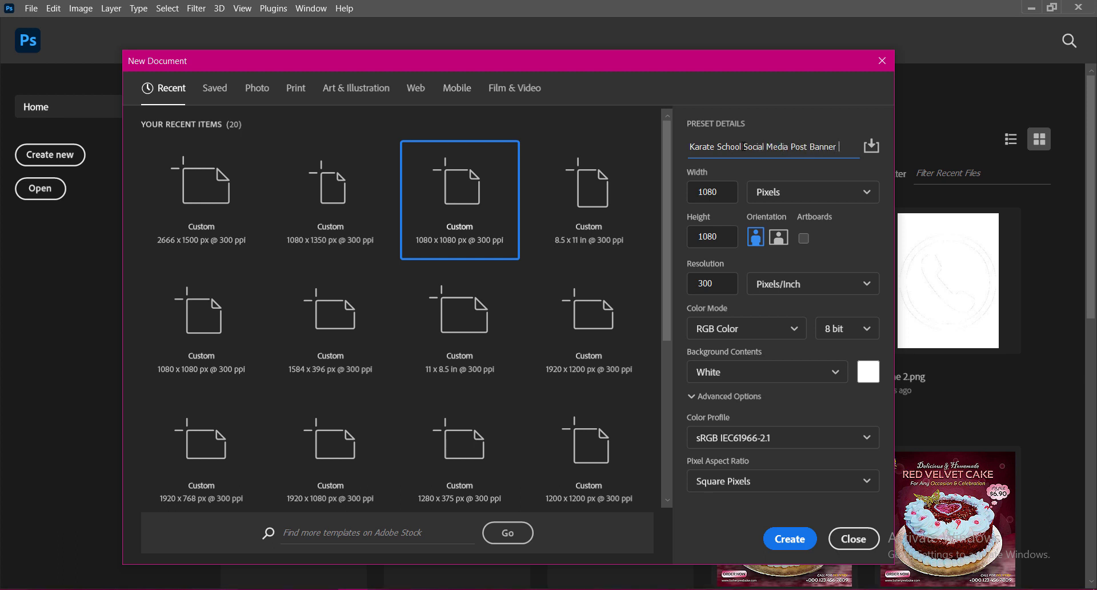
{"action": "type", "text": "sign"}
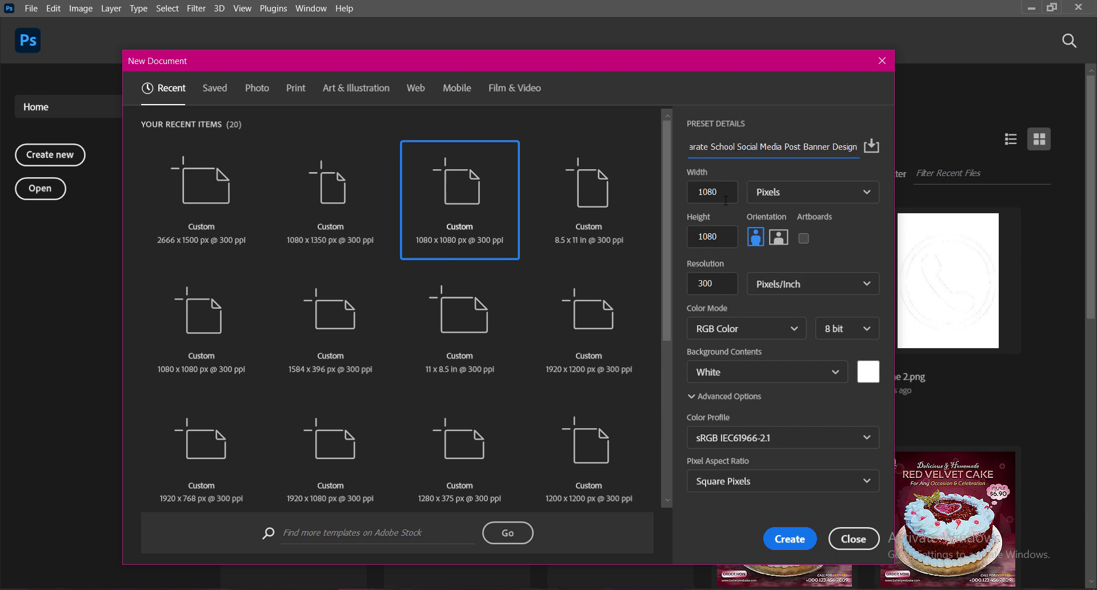
{"action": "key", "text": "Tab"}
{"action": "left_click", "coordinate": [722, 236]}
{"action": "left_click", "coordinate": [749, 329]}
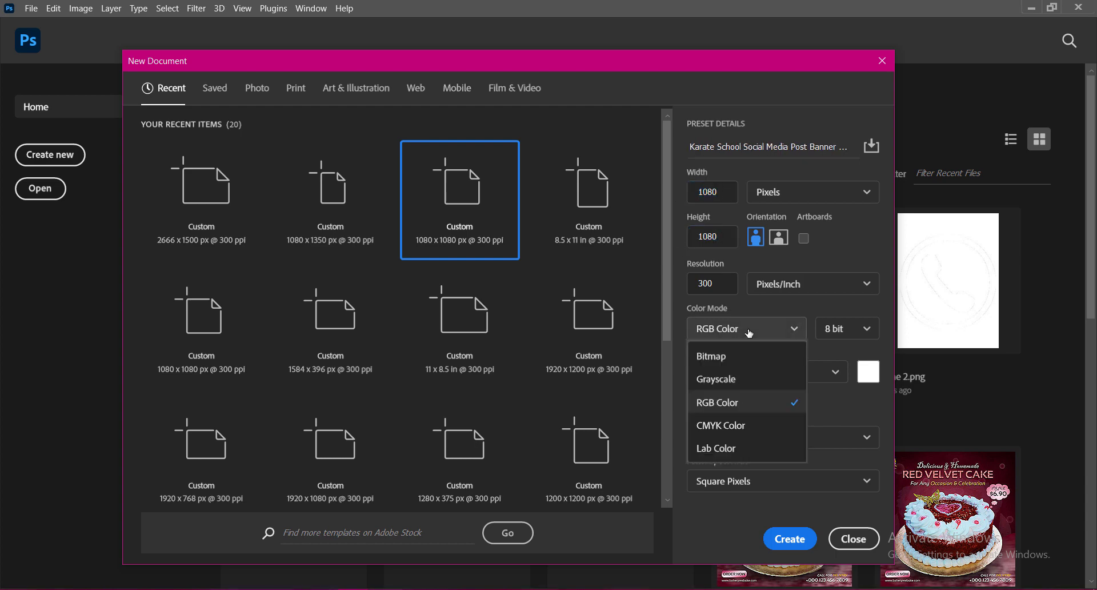
{"action": "left_click", "coordinate": [739, 401]}
{"action": "left_click", "coordinate": [755, 444]}
{"action": "left_click", "coordinate": [754, 250]}
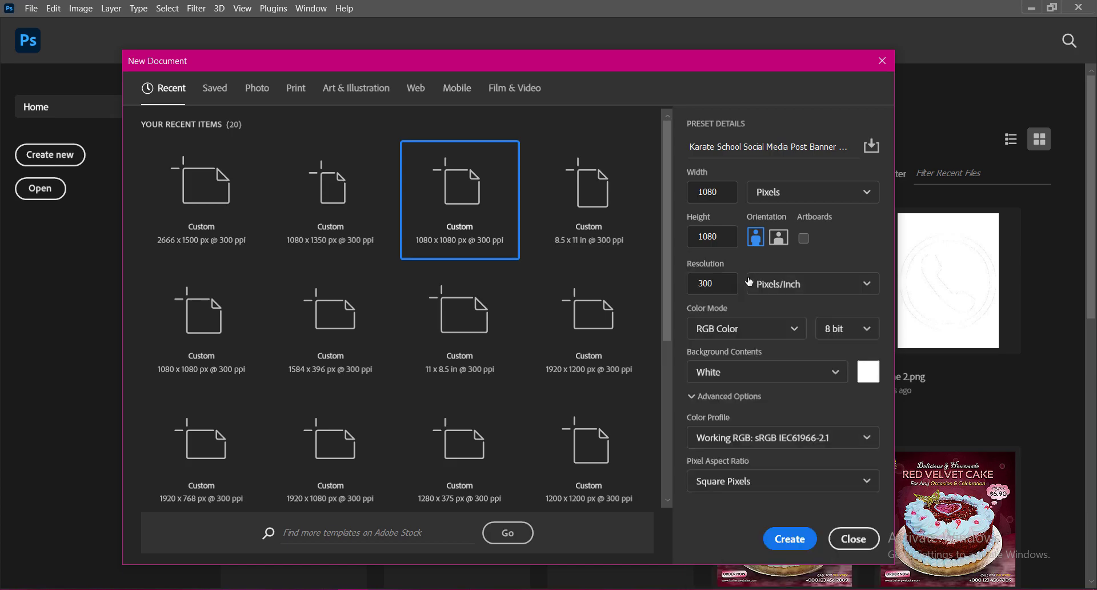
{"action": "left_click", "coordinate": [790, 539]}
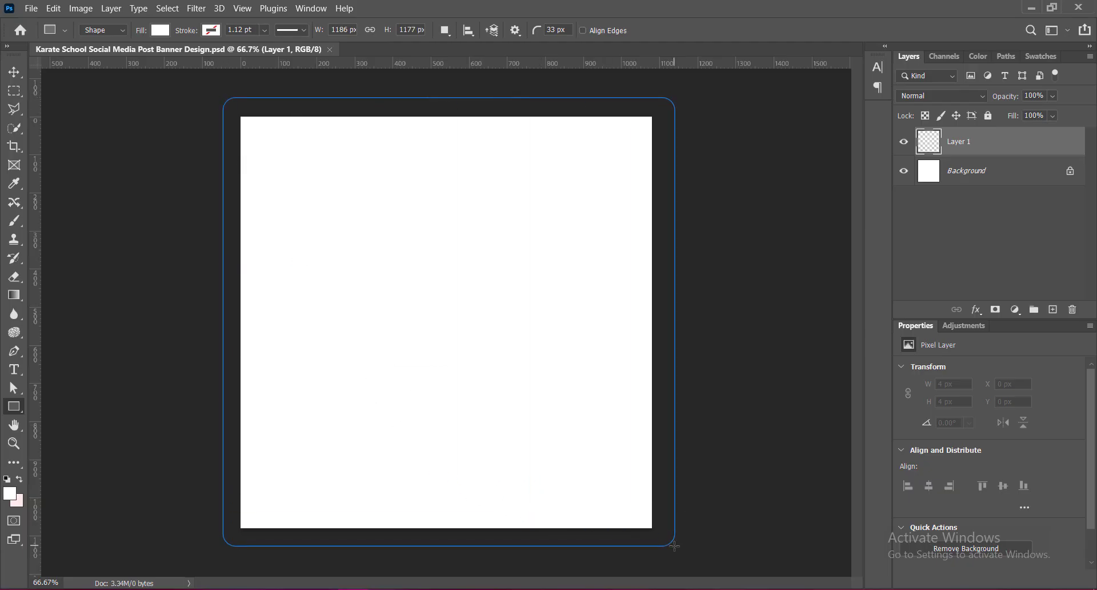
Draw a rectangle covering the whole canvas and select its Rectangle 1 layer.
{"action": "left_click_drag", "start_coordinate": [275, 235], "coordinate": [675, 547]}
{"action": "left_click", "coordinate": [14, 72]}
{"action": "right_click", "coordinate": [972, 143]}
{"action": "left_click", "coordinate": [949, 147]}
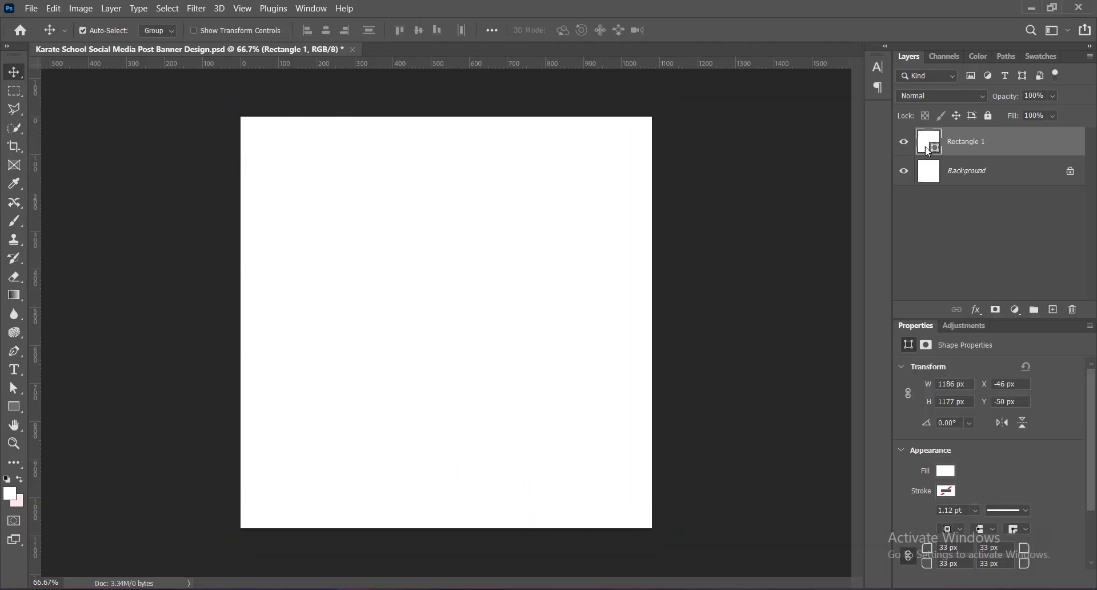
Give Rectangle 1 a Reflected gradient overlay at -60°, 150% scale, Classic method.
{"action": "left_click", "coordinate": [506, 245]}
{"action": "left_click", "coordinate": [533, 244]}
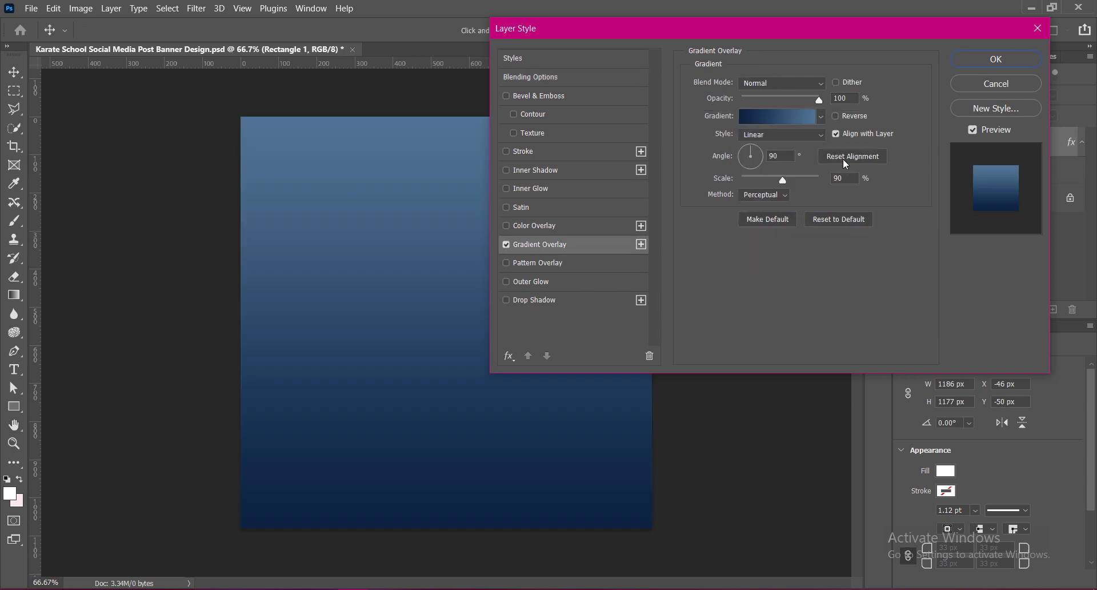
{"action": "left_click", "coordinate": [824, 135]}
{"action": "left_click", "coordinate": [791, 173]}
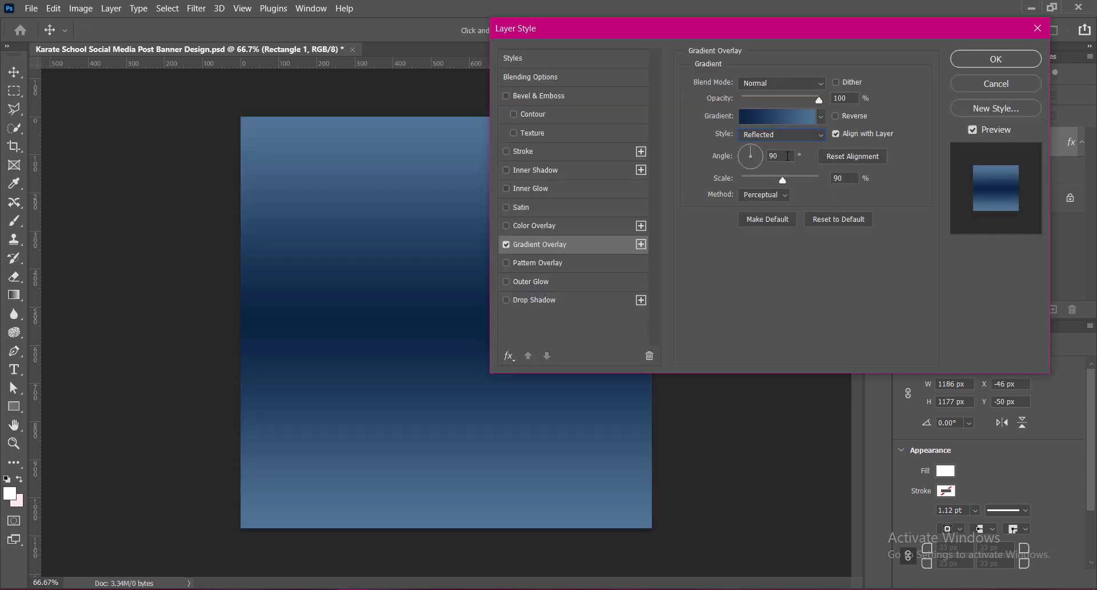
{"action": "type", "text": "60"}
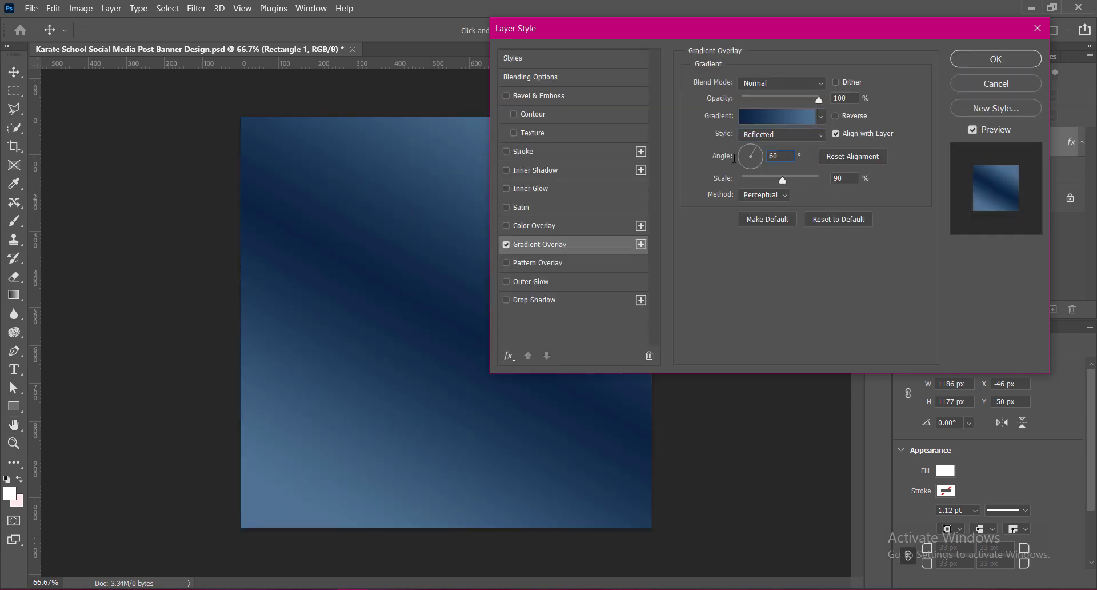
{"action": "type", "text": "-"}
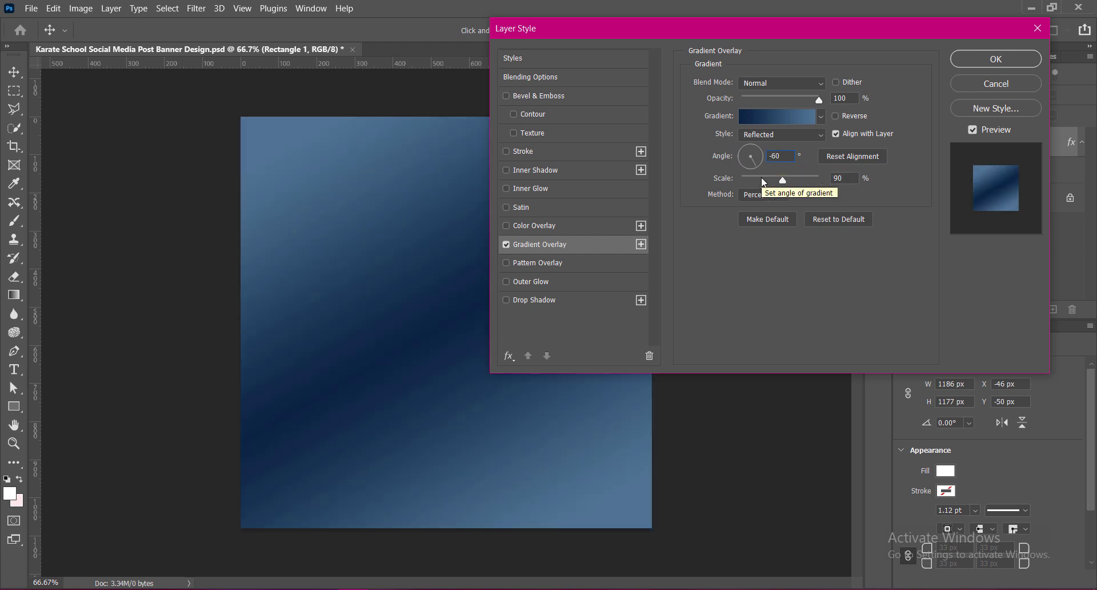
{"action": "left_click_drag", "start_coordinate": [783, 180], "coordinate": [835, 193]}
{"action": "left_click", "coordinate": [765, 194]}
{"action": "left_click", "coordinate": [764, 213]}
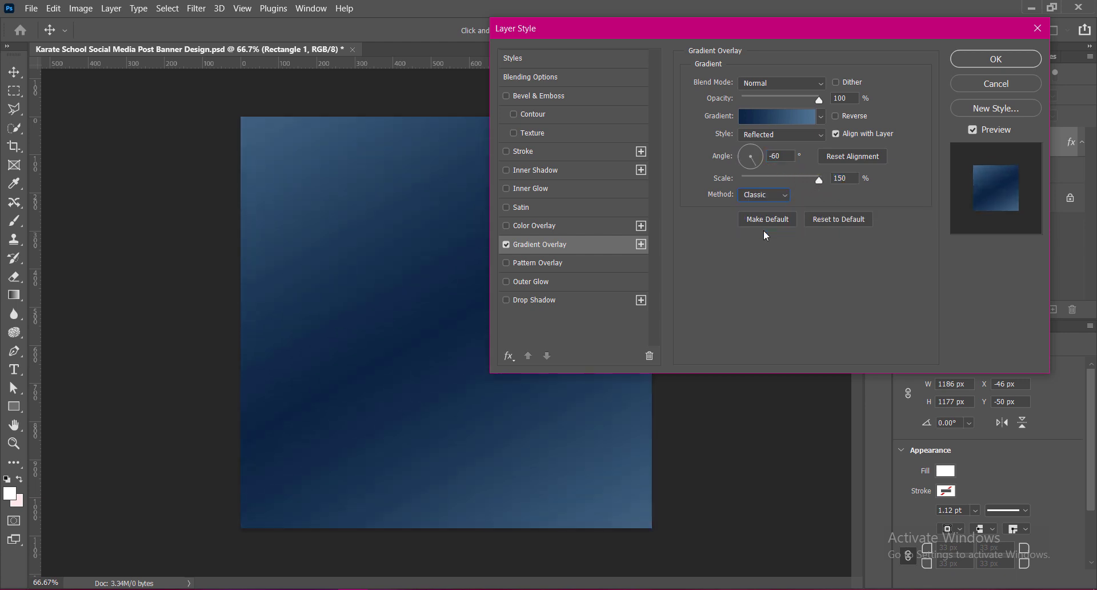
Darken the gradient's left stop to deep navy and shift the midpoint toward the right.
{"action": "left_click", "coordinate": [779, 116]}
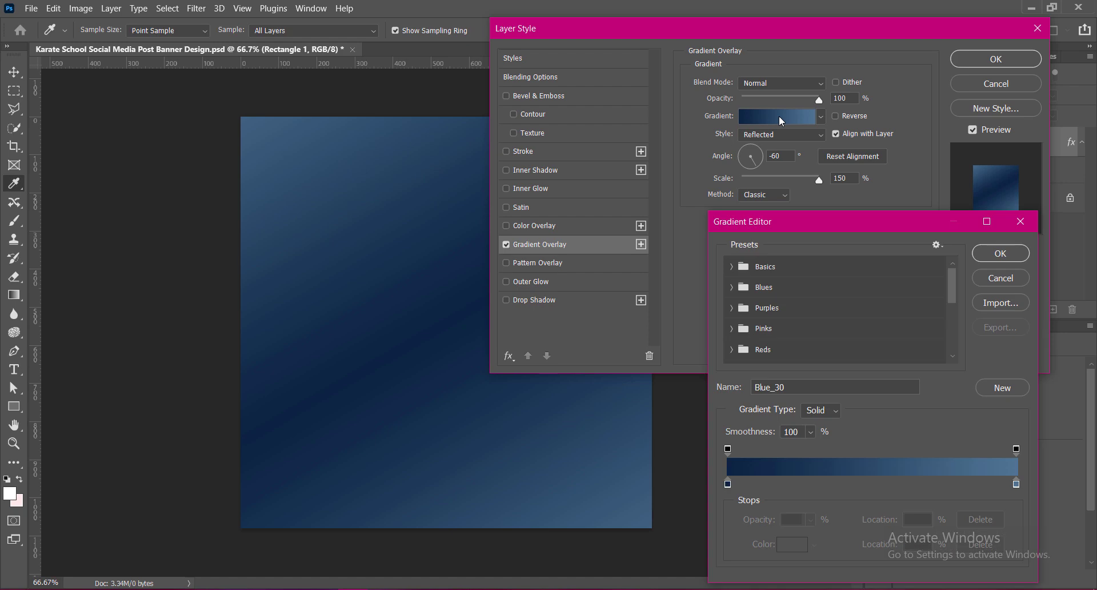
{"action": "double_click", "coordinate": [728, 483]}
{"action": "mouse_move", "coordinate": [869, 263]}
{"action": "left_mouse_down"}
{"action": "mouse_move", "coordinate": [901, 282]}
{"action": "mouse_move", "coordinate": [898, 270]}
{"action": "left_mouse_up"}
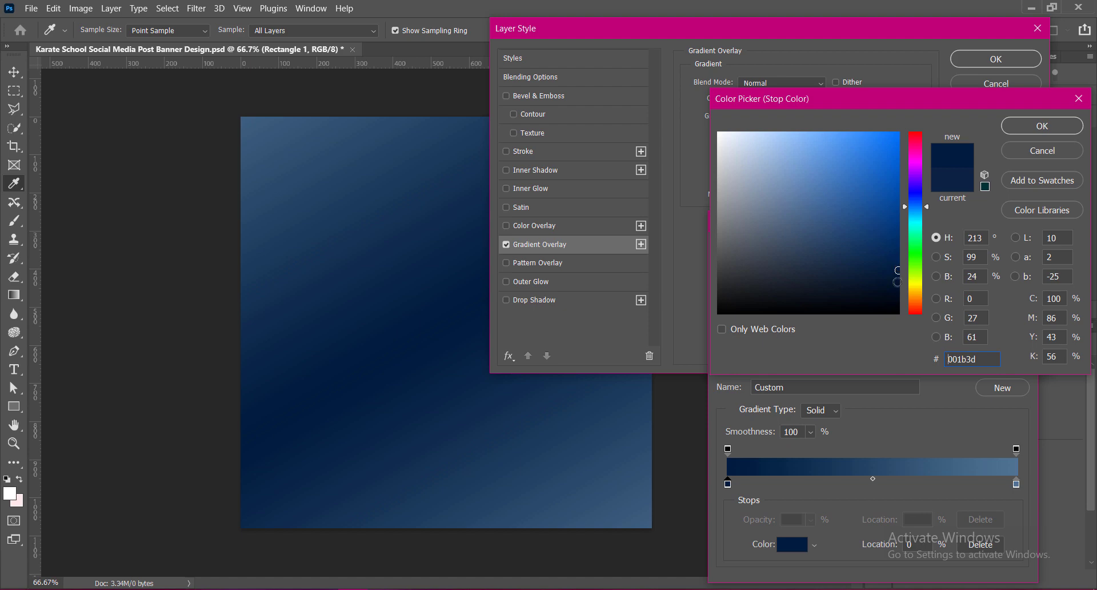
{"action": "left_click", "coordinate": [1042, 126]}
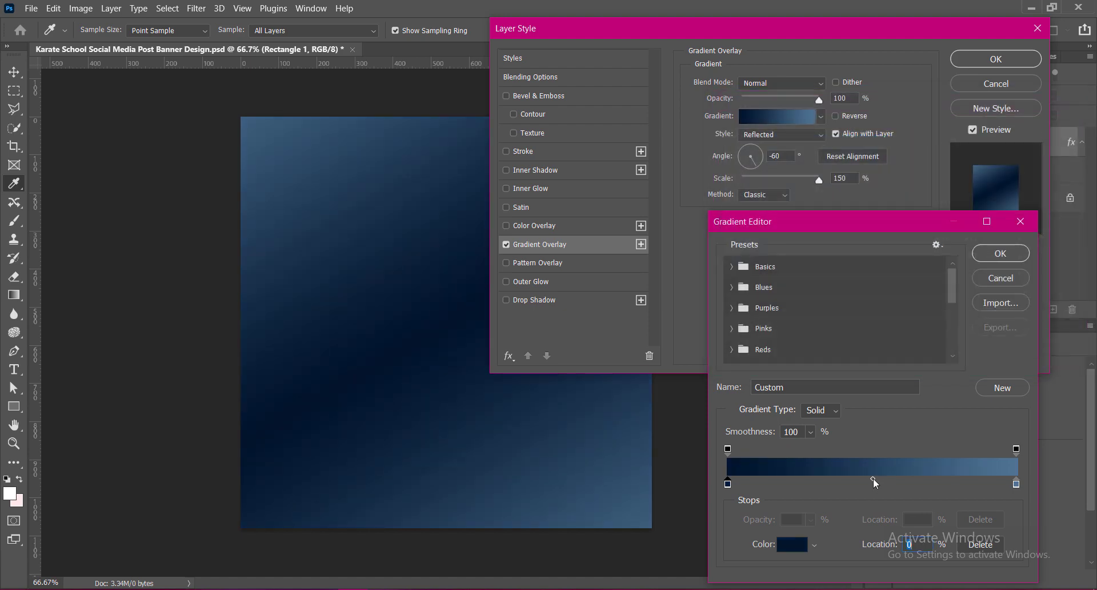
{"action": "left_click_drag", "start_coordinate": [873, 479], "coordinate": [929, 479]}
{"action": "left_click", "coordinate": [1013, 254]}
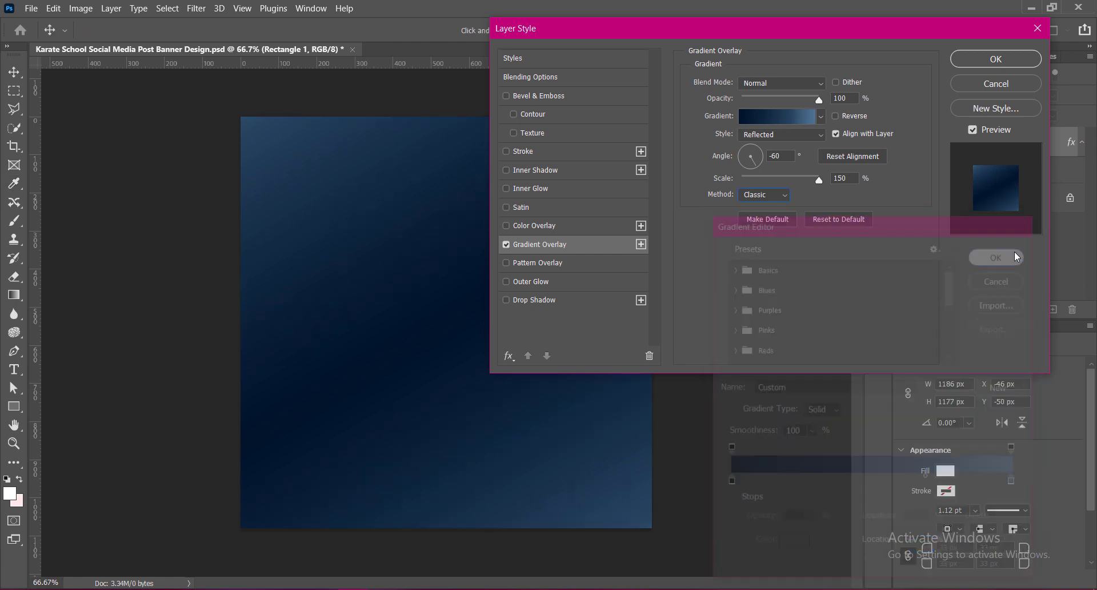
Set the gradient method to Perceptual and the angle to -45°.
{"action": "left_click", "coordinate": [764, 195]}
{"action": "left_click", "coordinate": [766, 204]}
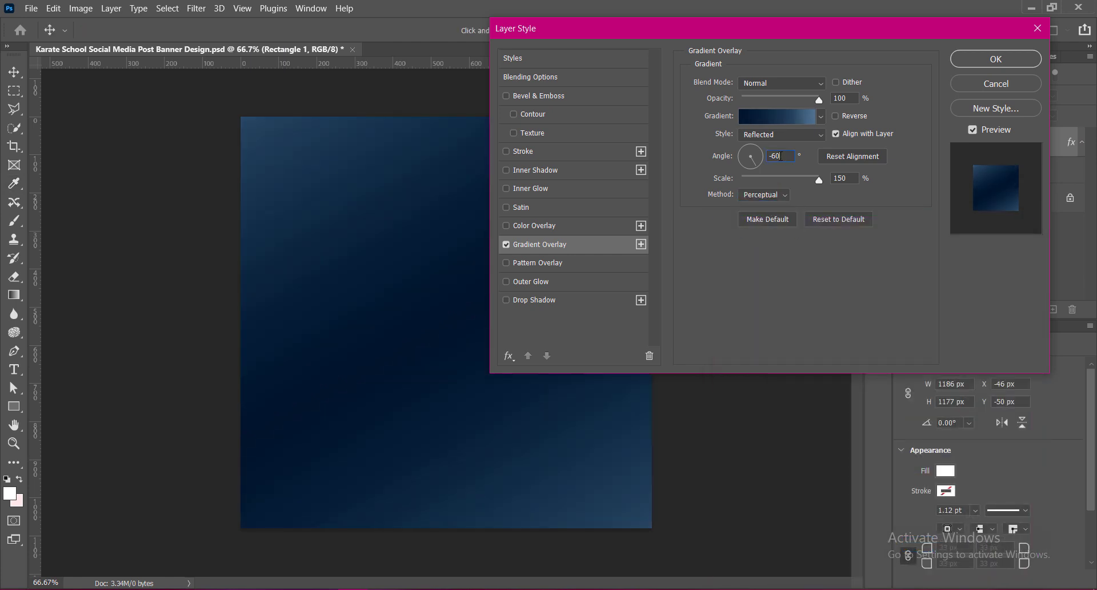
{"action": "left_click", "coordinate": [781, 155]}
{"action": "type", "text": "-45"}
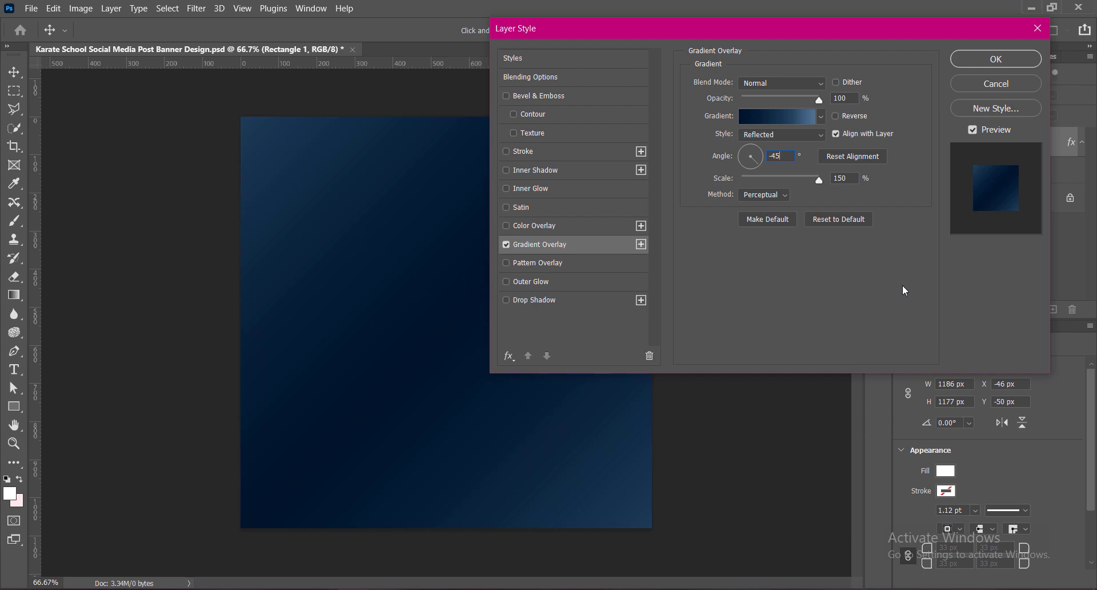
Change the gradient's right stop to a greyish slate blue.
{"action": "left_click", "coordinate": [779, 116]}
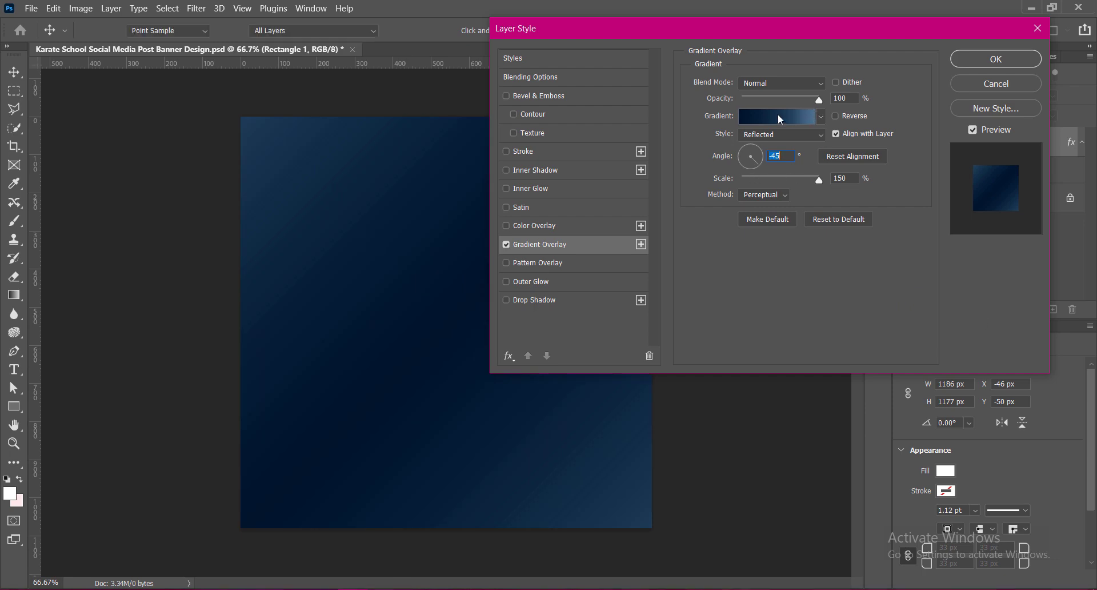
{"action": "double_click", "coordinate": [1016, 484]}
{"action": "left_click", "coordinate": [797, 249]}
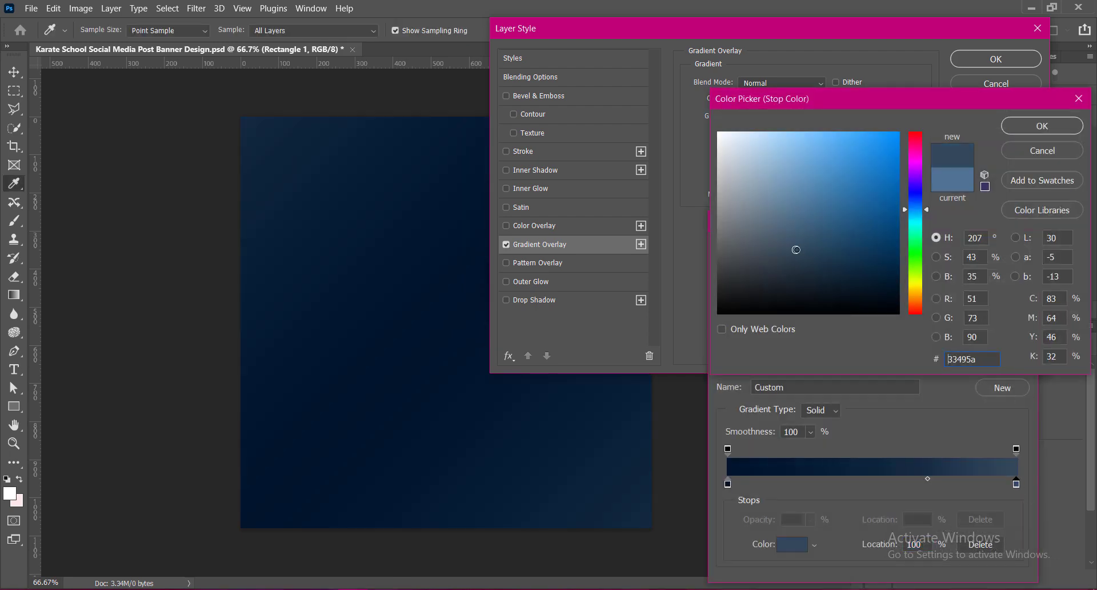
{"action": "left_click", "coordinate": [759, 245]}
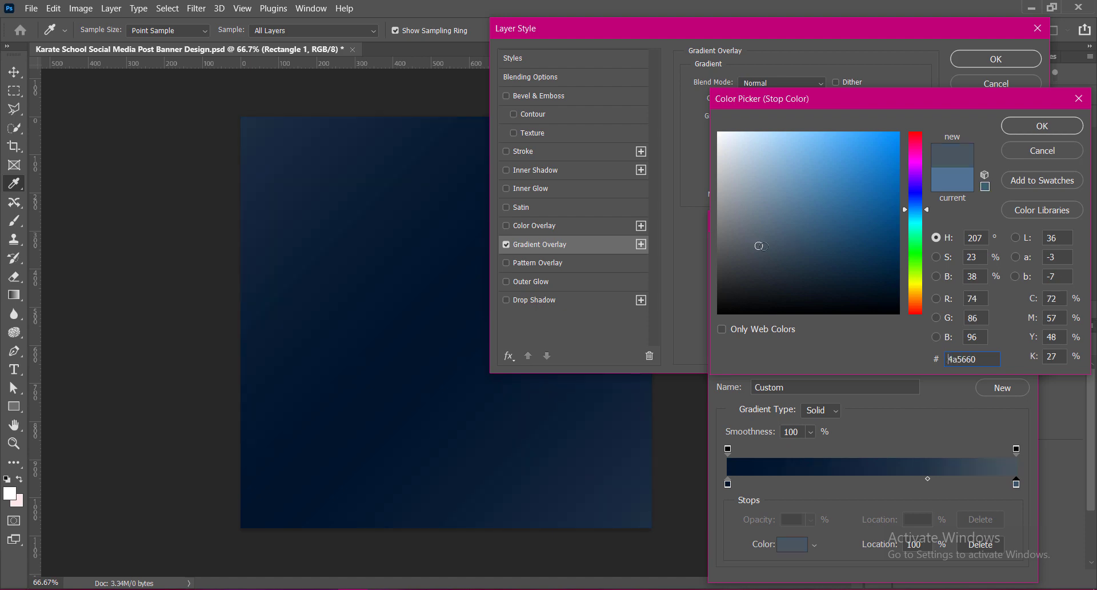
{"action": "mouse_move", "coordinate": [760, 246]}
{"action": "left_mouse_down"}
{"action": "mouse_move", "coordinate": [784, 257]}
{"action": "mouse_move", "coordinate": [782, 236]}
{"action": "left_mouse_up"}
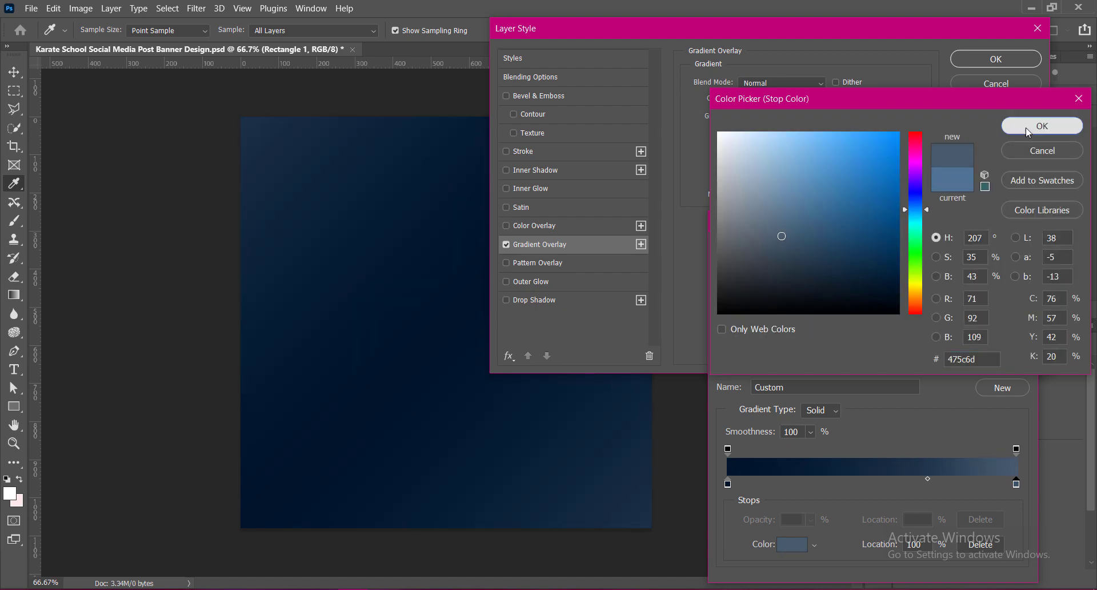
{"action": "left_click", "coordinate": [1043, 126]}
Darken the left stop to near-black navy and widen the gradient scale to 145%.
{"action": "double_click", "coordinate": [728, 483]}
{"action": "left_click_drag", "start_coordinate": [900, 283], "coordinate": [902, 297]}
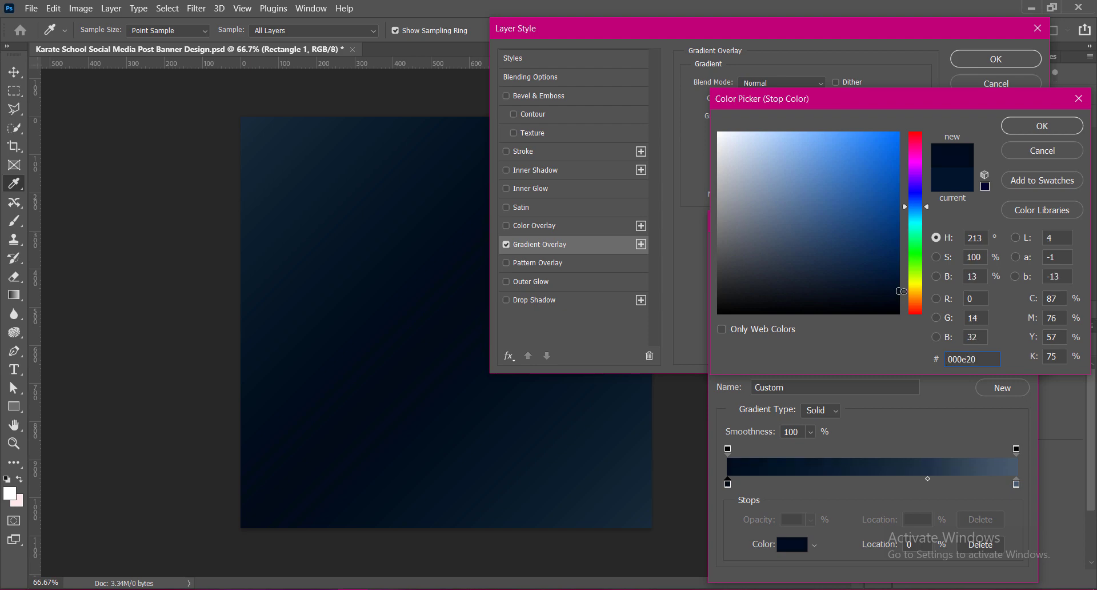
{"action": "left_click", "coordinate": [1029, 126]}
{"action": "left_click", "coordinate": [1009, 257]}
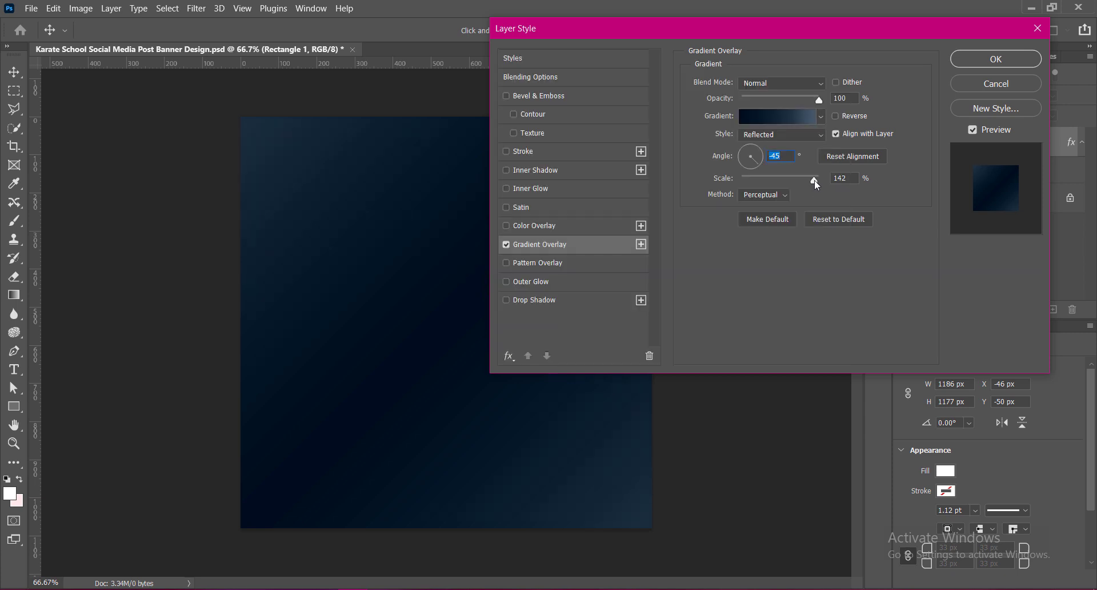
{"action": "left_click_drag", "start_coordinate": [811, 178], "coordinate": [816, 178]}
Set the gradient overlay scale to 150% and keep the Perceptual method.
{"action": "type", "text": "130"}
{"action": "left_click_drag", "start_coordinate": [807, 181], "coordinate": [820, 180]}
{"action": "left_click", "coordinate": [764, 195]}
{"action": "left_click", "coordinate": [772, 217]}
{"action": "left_click", "coordinate": [780, 196]}
{"action": "left_click", "coordinate": [781, 206]}
Add a Bevel & Emboss texture using a grainy pattern from the Water group.
{"action": "left_click", "coordinate": [514, 134]}
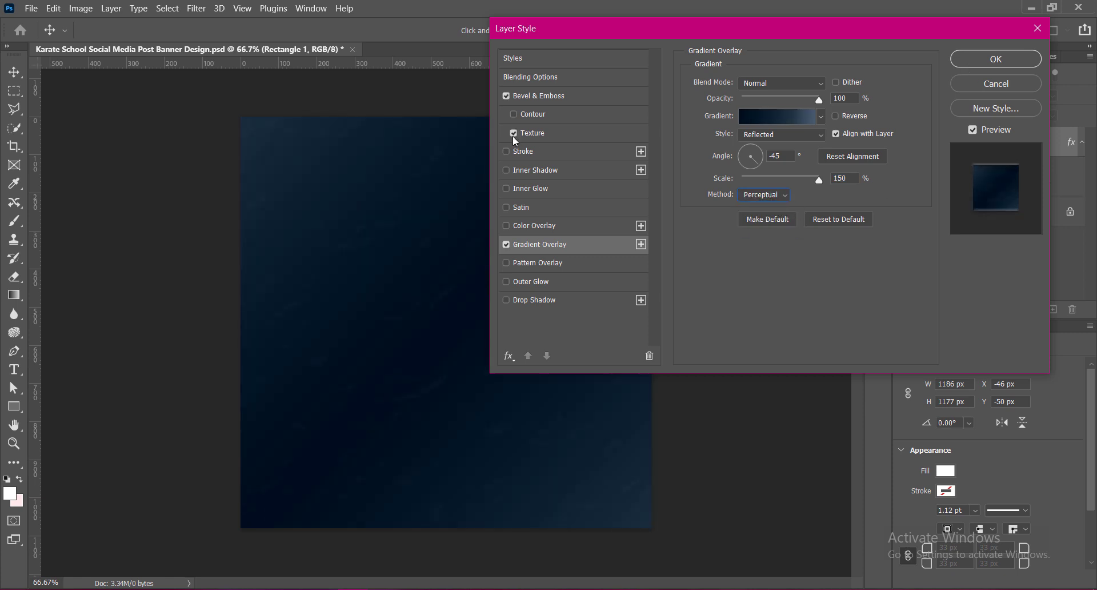
{"action": "left_click", "coordinate": [537, 134]}
{"action": "left_click", "coordinate": [770, 100]}
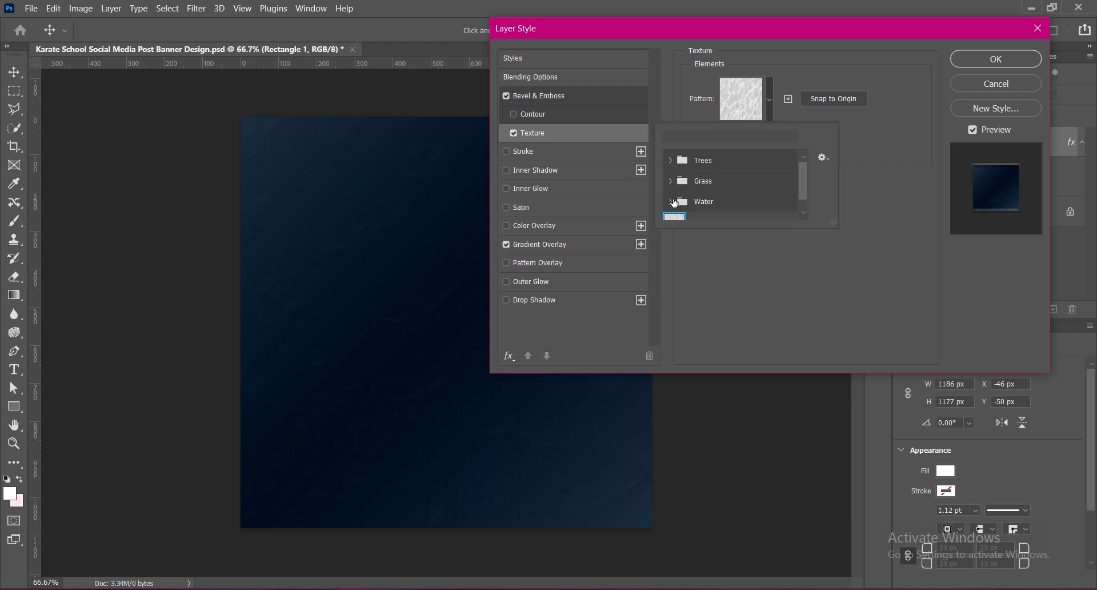
{"action": "left_click", "coordinate": [671, 204]}
{"action": "left_click", "coordinate": [689, 211]}
{"action": "left_click", "coordinate": [734, 213]}
{"action": "double_click", "coordinate": [734, 213]}
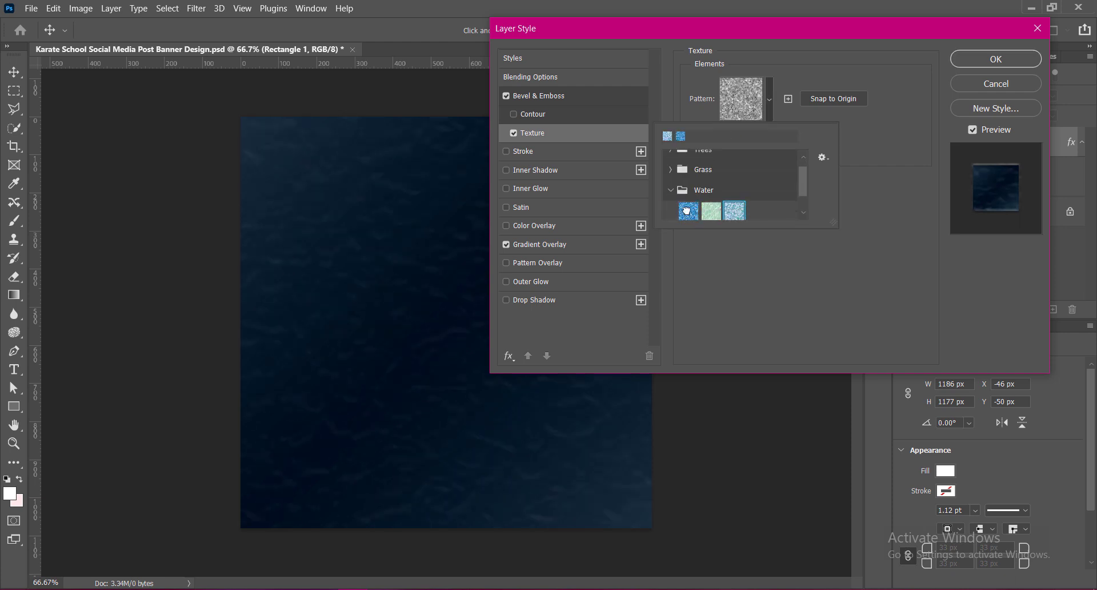
Set the texture scale to 9% and depth to +100.
{"action": "left_click_drag", "start_coordinate": [757, 133], "coordinate": [729, 133]}
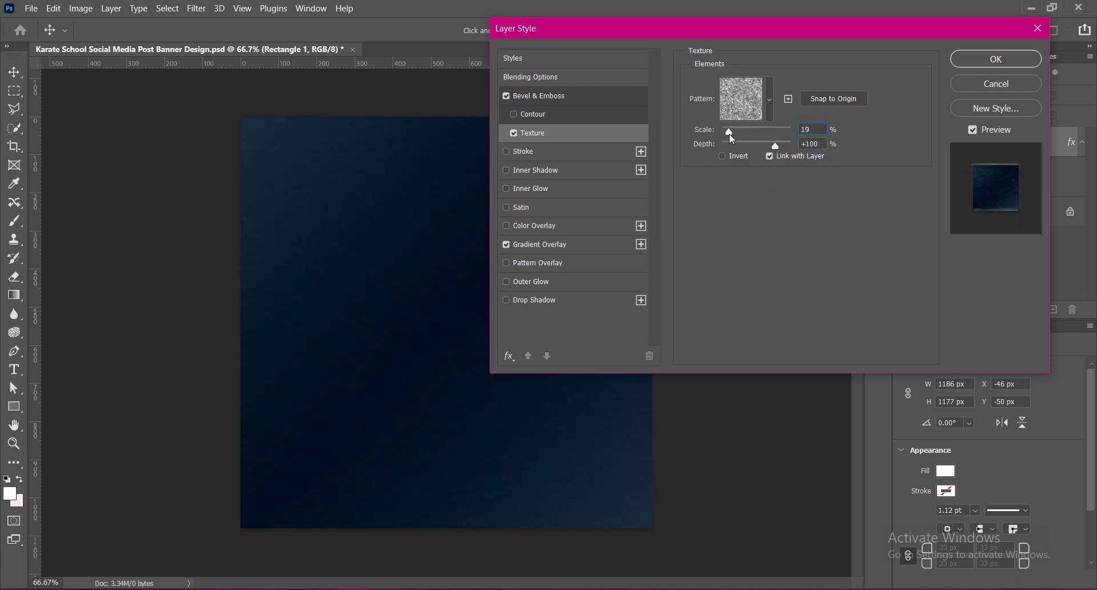
{"action": "type", "text": "9"}
{"action": "left_click_drag", "start_coordinate": [775, 145], "coordinate": [787, 150]}
{"action": "double_click", "coordinate": [818, 144]}
{"action": "left_click", "coordinate": [820, 144]}
{"action": "type", "text": "900"}
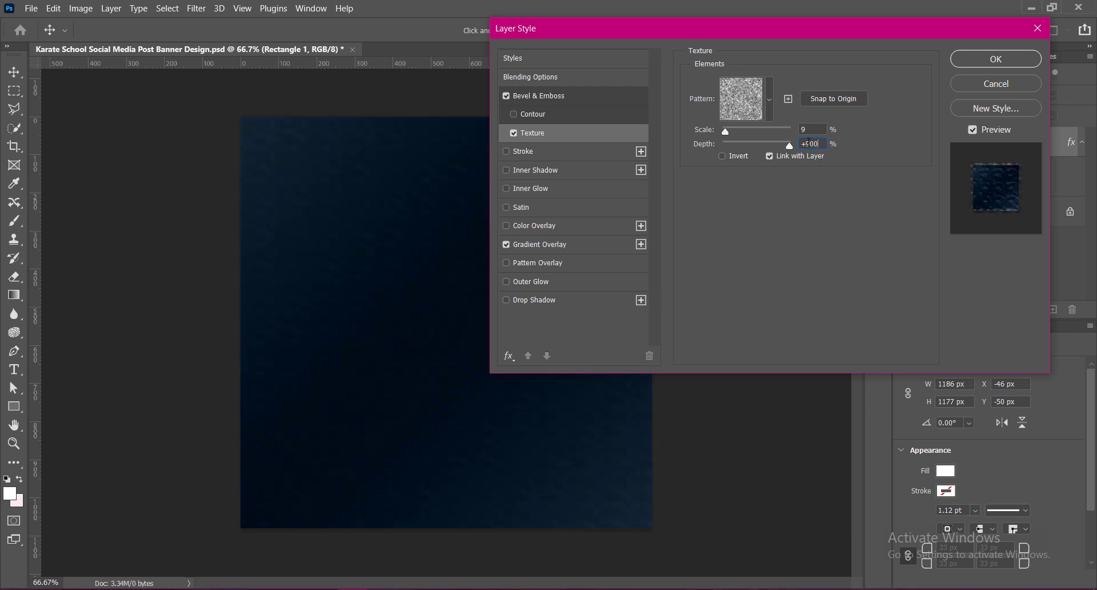
{"action": "left_click", "coordinate": [556, 96]}
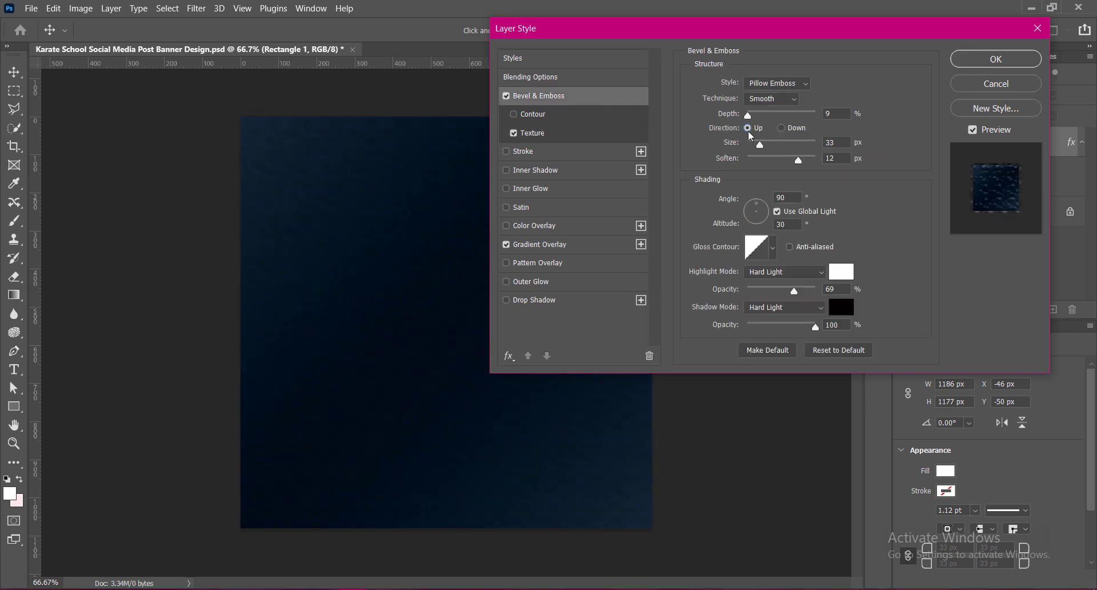
Set the bevel soften to 6 px and keep the direction Up.
{"action": "left_click", "coordinate": [781, 128]}
{"action": "left_click", "coordinate": [747, 128]}
{"action": "double_click", "coordinate": [833, 158]}
{"action": "type", "text": "6"}
{"action": "left_click", "coordinate": [782, 128]}
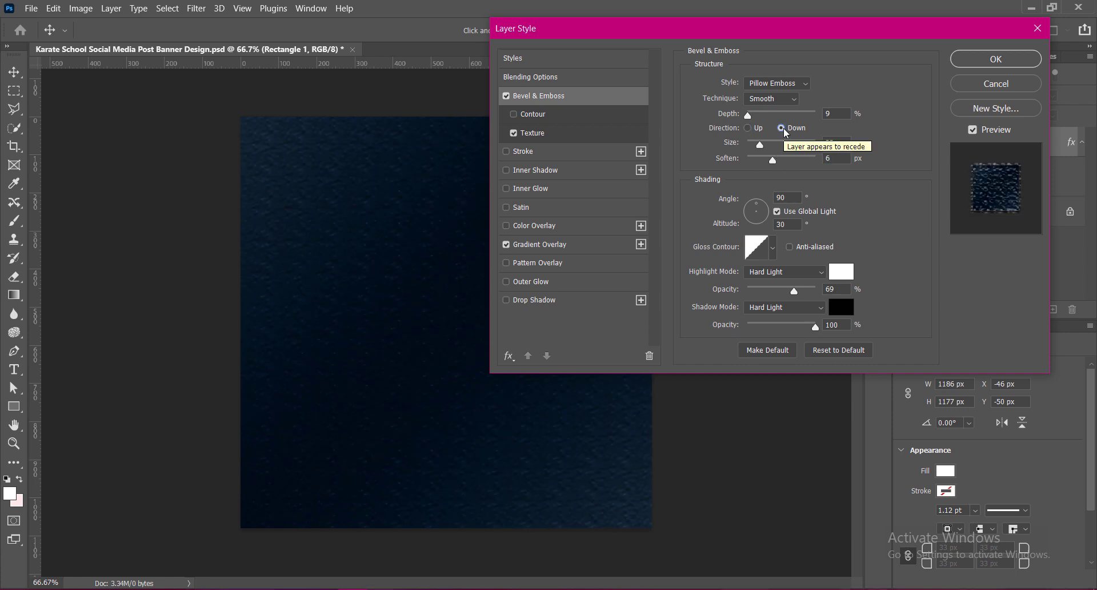
{"action": "left_click", "coordinate": [748, 128]}
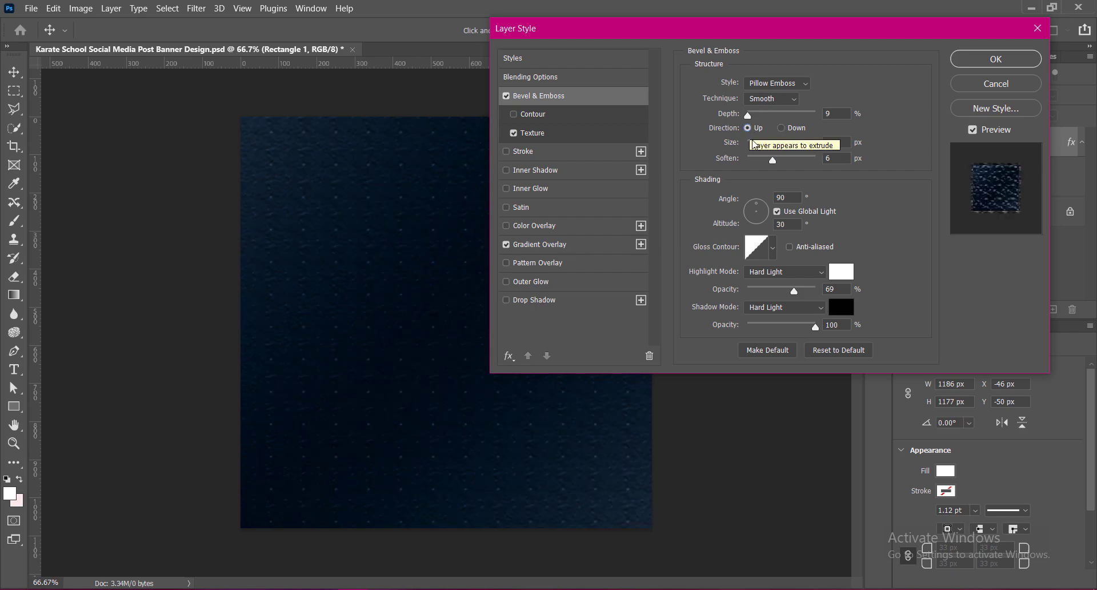
Set the bevel size to 75 px, adjust its depth, and apply the layer style.
{"action": "left_click_drag", "start_coordinate": [761, 145], "coordinate": [781, 152]}
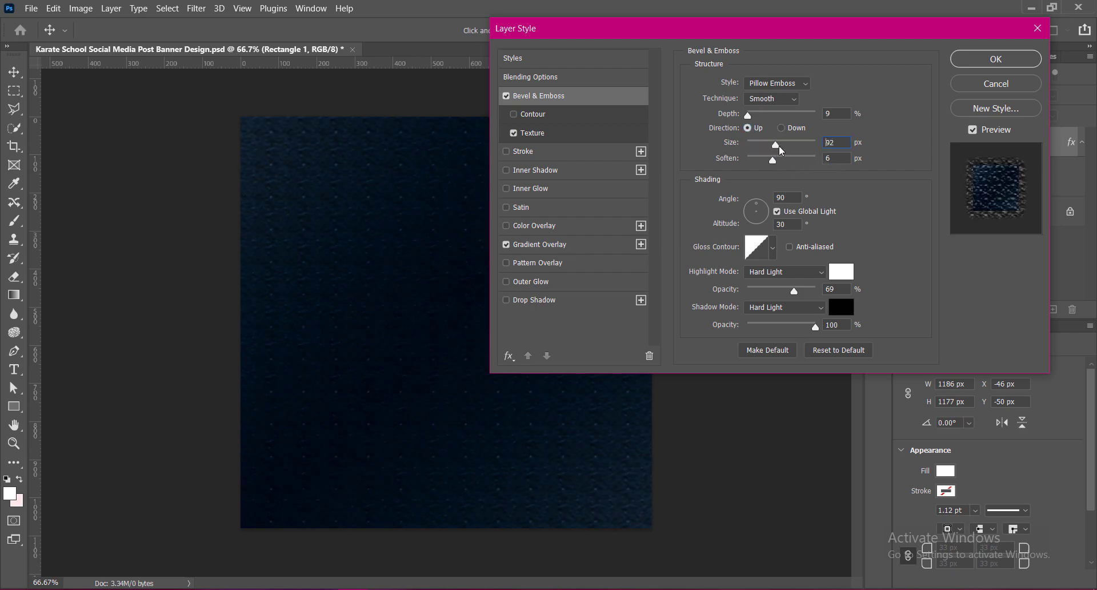
{"action": "mouse_move", "coordinate": [780, 152]}
{"action": "left_mouse_down"}
{"action": "mouse_move", "coordinate": [801, 151]}
{"action": "mouse_move", "coordinate": [776, 144]}
{"action": "left_mouse_up"}
{"action": "type", "text": "75"}
{"action": "key", "text": "shift+Tab"}
{"action": "type", "text": "12"}
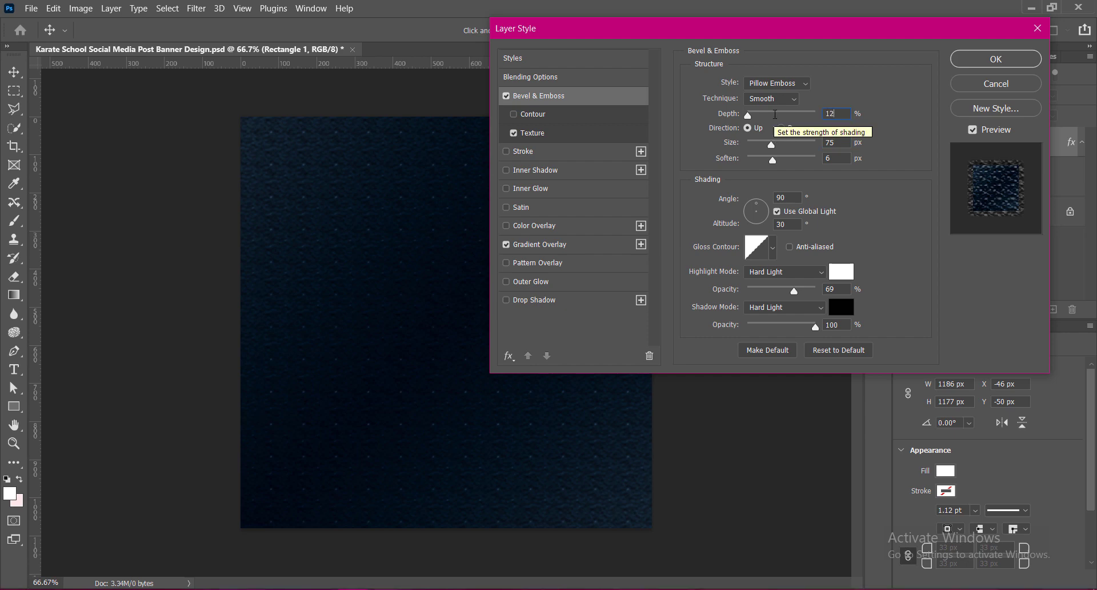
{"action": "type", "text": "6"}
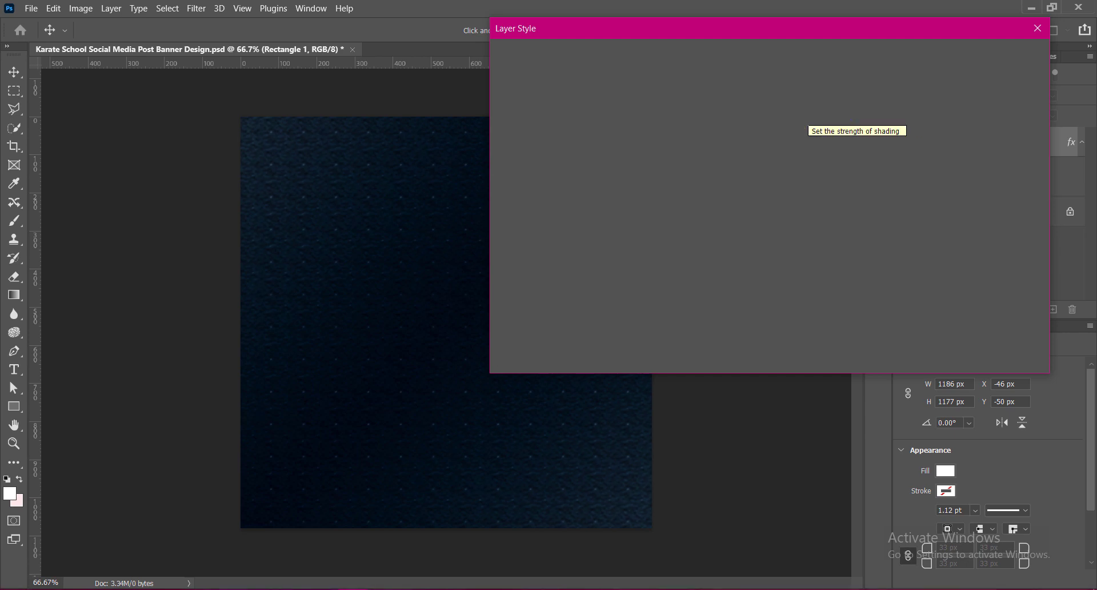
{"action": "key", "text": "Return"}
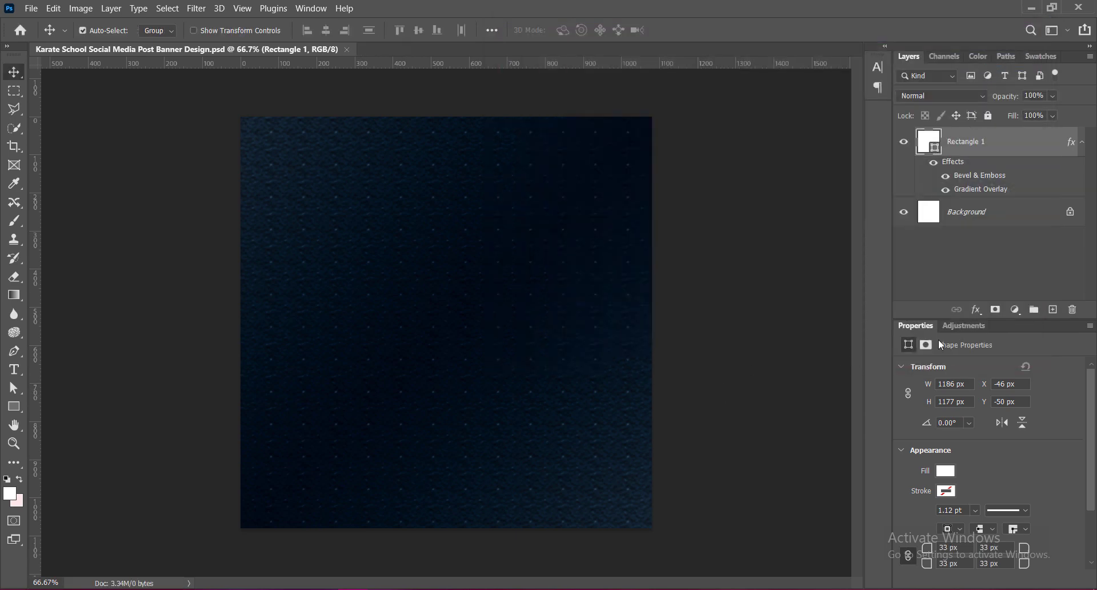
Add a new layer and draw the wavy flag custom shape across the canvas.
{"action": "left_click", "coordinate": [1053, 309]}
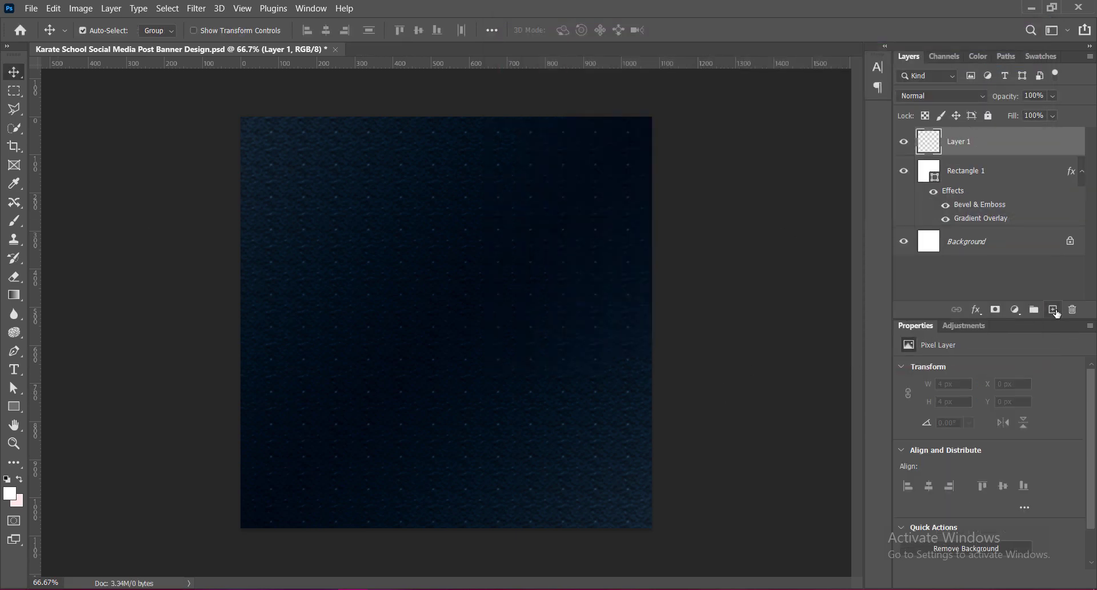
{"action": "left_click", "coordinate": [14, 406]}
{"action": "left_click", "coordinate": [72, 474]}
{"action": "left_click", "coordinate": [582, 32]}
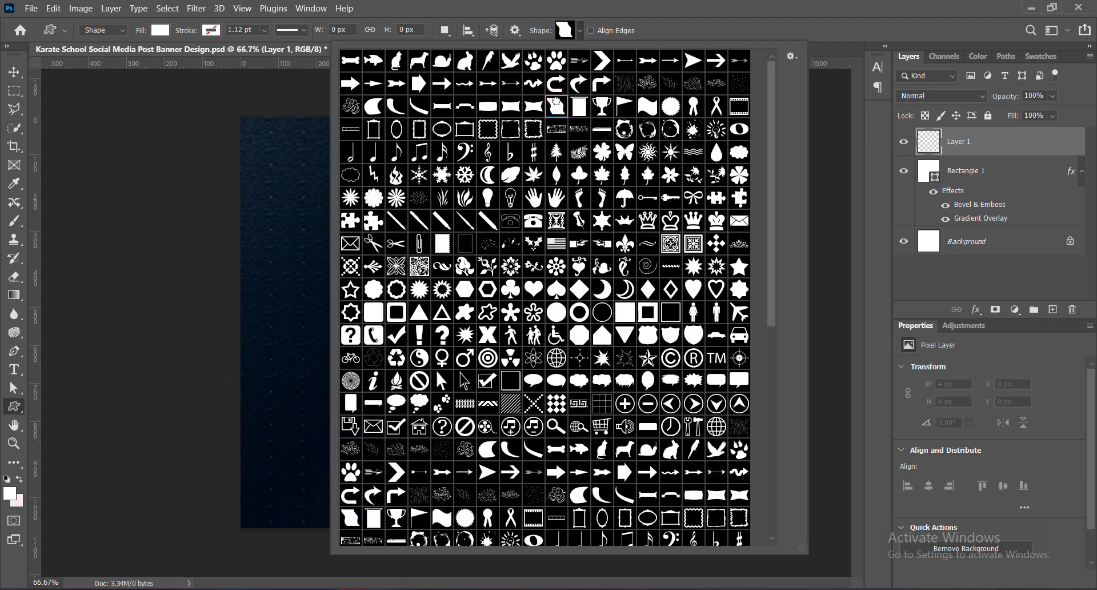
{"action": "double_click", "coordinate": [434, 368]}
{"action": "mouse_move", "coordinate": [348, 264]}
{"action": "left_mouse_down"}
{"action": "mouse_move", "coordinate": [510, 465]}
{"action": "mouse_move", "coordinate": [685, 514]}
{"action": "left_mouse_up"}
Rotate the wave shape about 49 degrees.
{"action": "key", "text": "ctrl+t"}
{"action": "left_click_drag", "start_coordinate": [320, 235], "coordinate": [503, 200]}
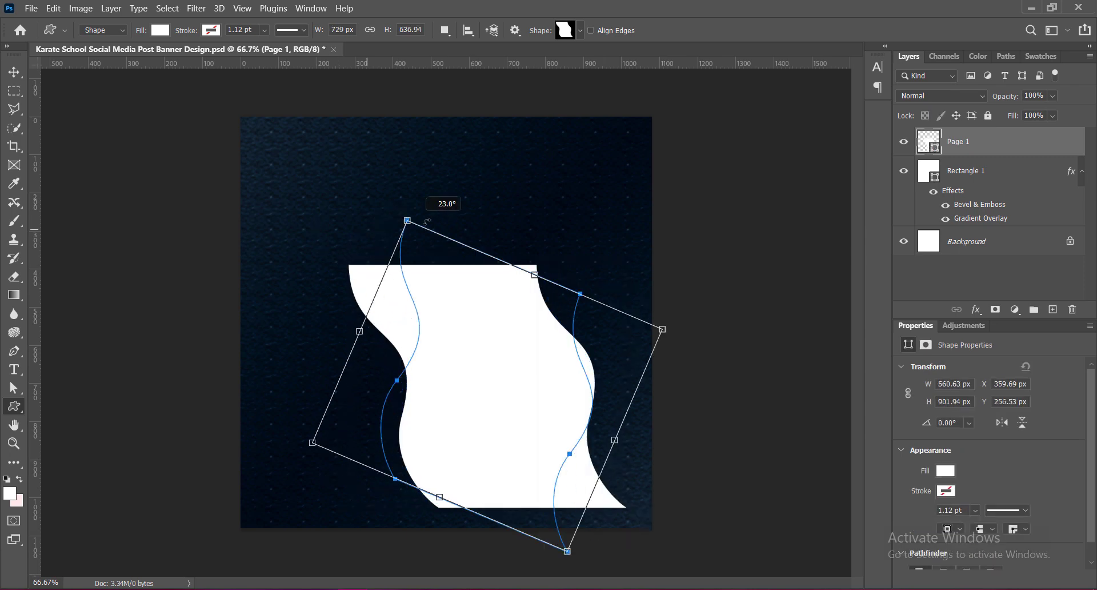
{"action": "key", "text": "Return"}
{"action": "key", "text": "ctrl+t"}
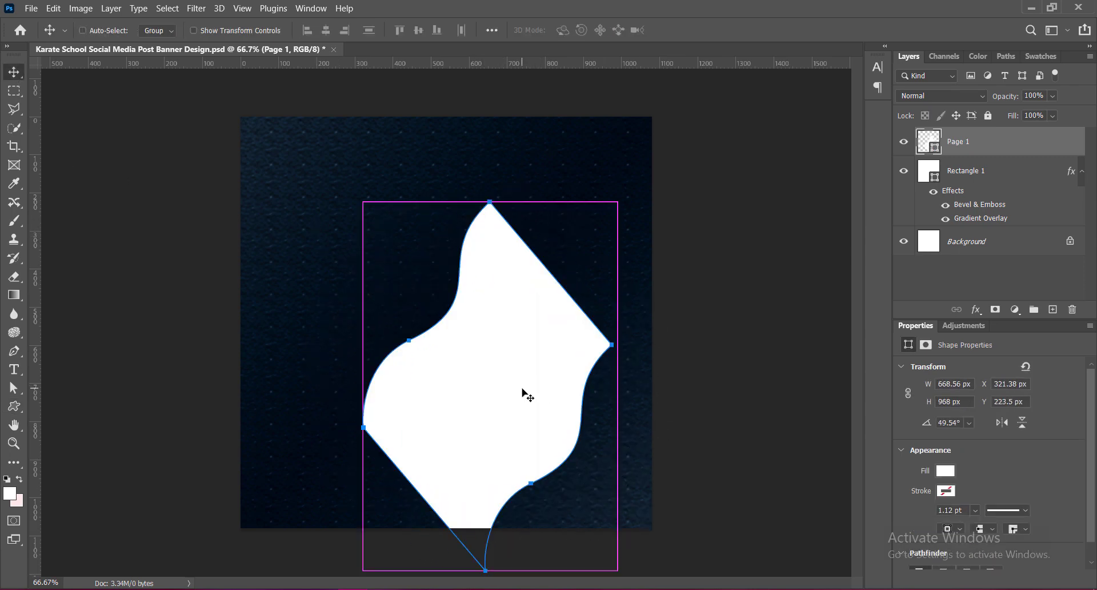
{"action": "left_click", "coordinate": [557, 316]}
Scale the wave to about 240%, rotate it about 13°, and position it over the lower right.
{"action": "key", "text": "ctrl+t"}
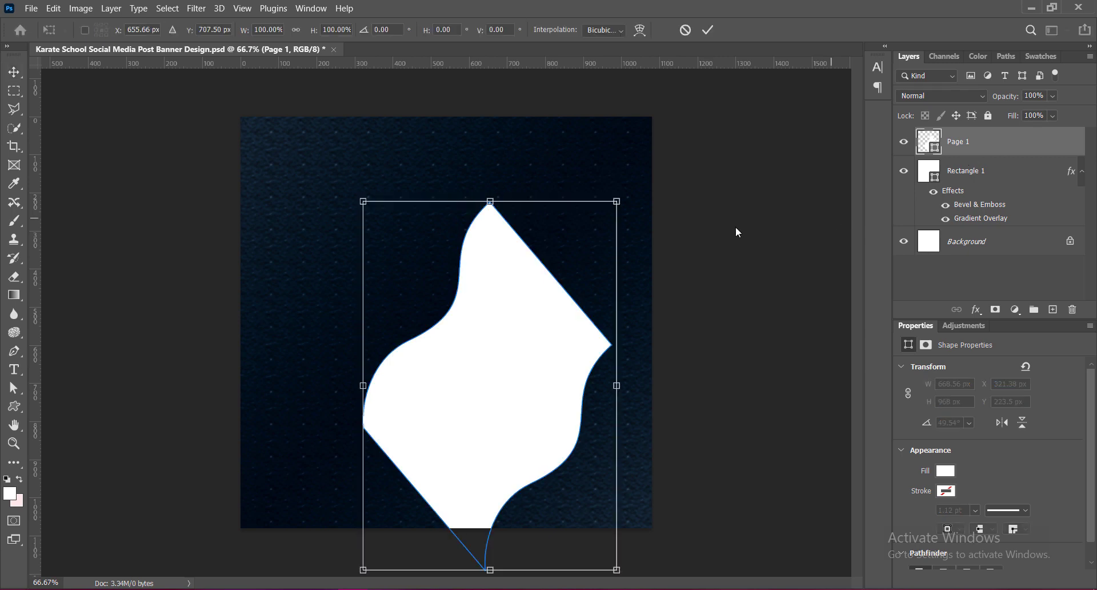
{"action": "left_click_drag", "start_coordinate": [617, 201], "coordinate": [693, 79]}
{"action": "left_click_drag", "start_coordinate": [543, 370], "coordinate": [418, 512]}
{"action": "left_click_drag", "start_coordinate": [565, 460], "coordinate": [735, 464]}
{"action": "left_click_drag", "start_coordinate": [680, 216], "coordinate": [690, 270]}
{"action": "left_click_drag", "start_coordinate": [531, 308], "coordinate": [544, 389]}
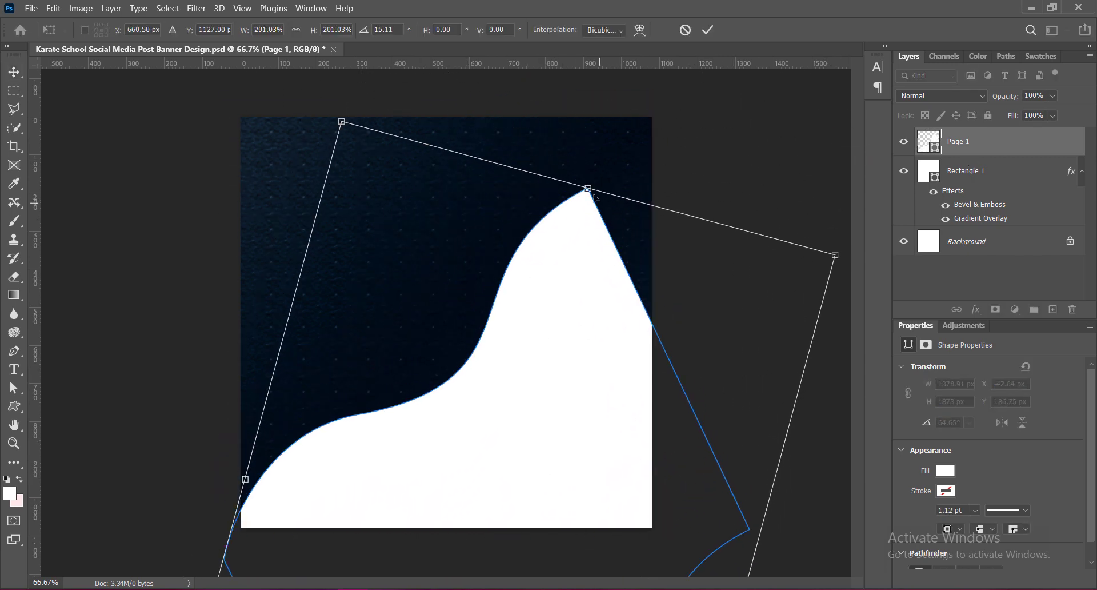
{"action": "left_click_drag", "start_coordinate": [845, 253], "coordinate": [972, 204]}
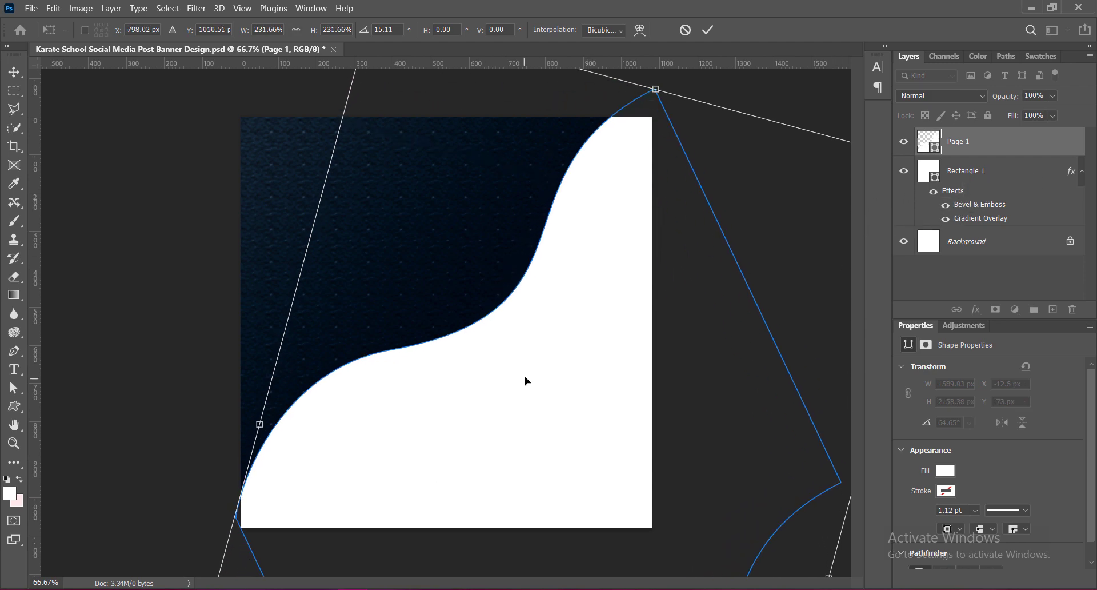
{"action": "left_click_drag", "start_coordinate": [527, 381], "coordinate": [517, 404]}
{"action": "left_click_drag", "start_coordinate": [656, 90], "coordinate": [664, 86]}
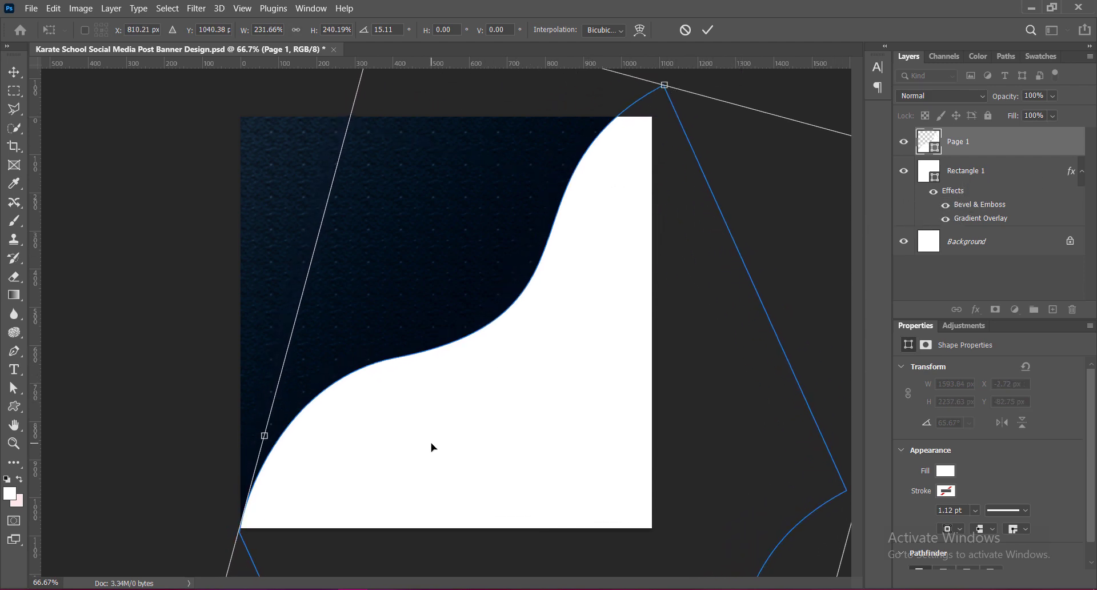
{"action": "left_click_drag", "start_coordinate": [432, 447], "coordinate": [423, 473]}
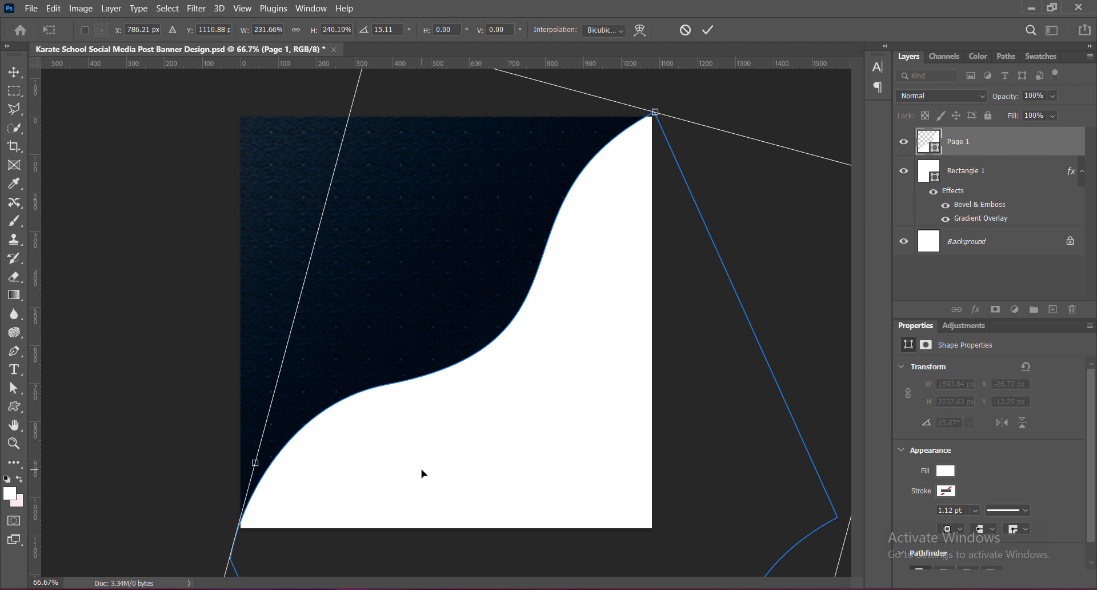
{"action": "key", "text": "ctrl+minus"}
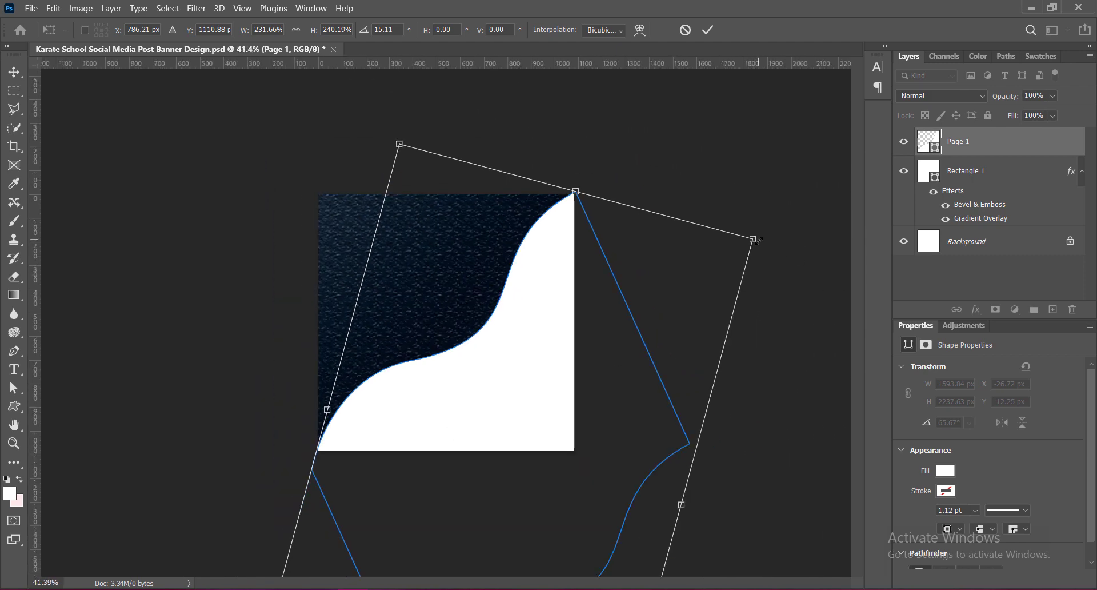
{"action": "left_click_drag", "start_coordinate": [768, 237], "coordinate": [764, 227]}
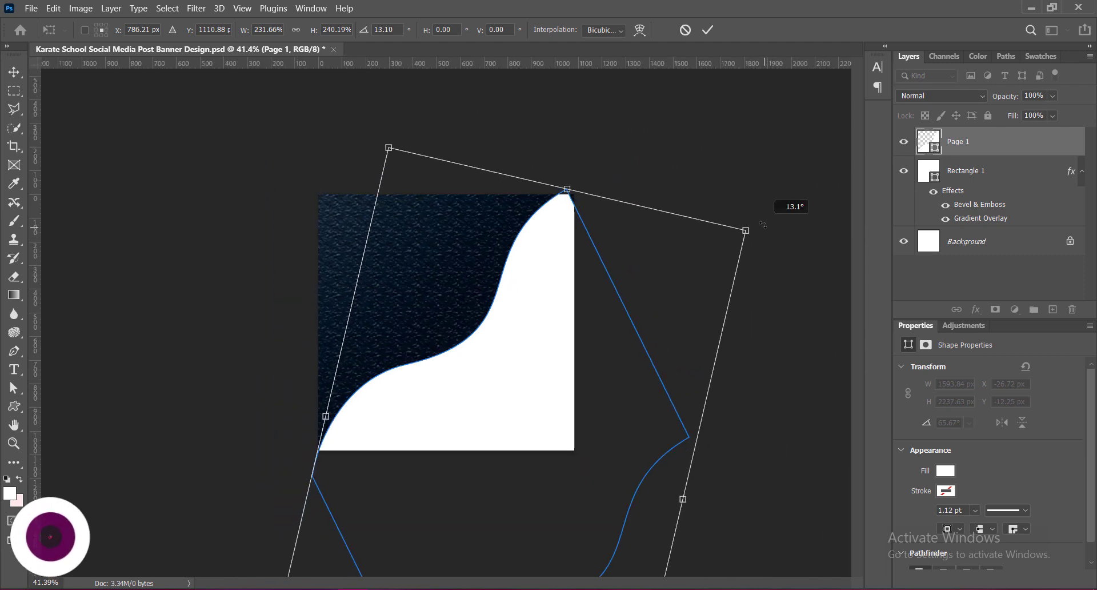
{"action": "mouse_move", "coordinate": [552, 336]}
{"action": "left_mouse_down"}
{"action": "mouse_move", "coordinate": [561, 328]}
{"action": "mouse_move", "coordinate": [544, 350]}
{"action": "left_mouse_up"}
{"action": "key", "text": "Return"}
Widen the wave toward the left edge and nudge it up and right.
{"action": "key", "text": "ctrl+t"}
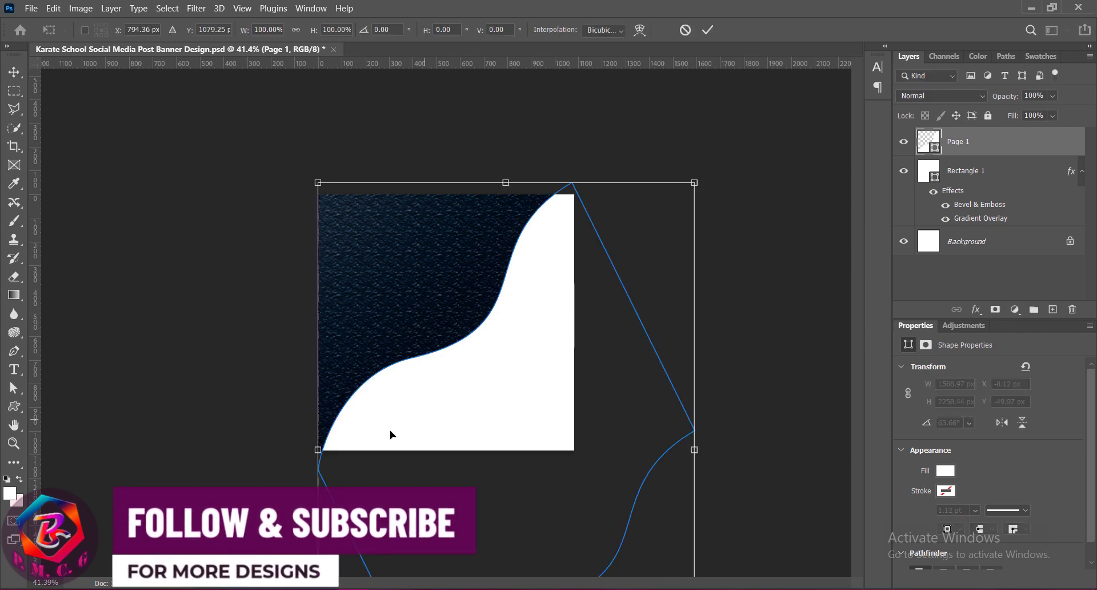
{"action": "left_click_drag", "start_coordinate": [307, 450], "coordinate": [302, 449]}
{"action": "key", "text": "Right"}
{"action": "key", "text": "Right"}
{"action": "key", "text": "Right"}
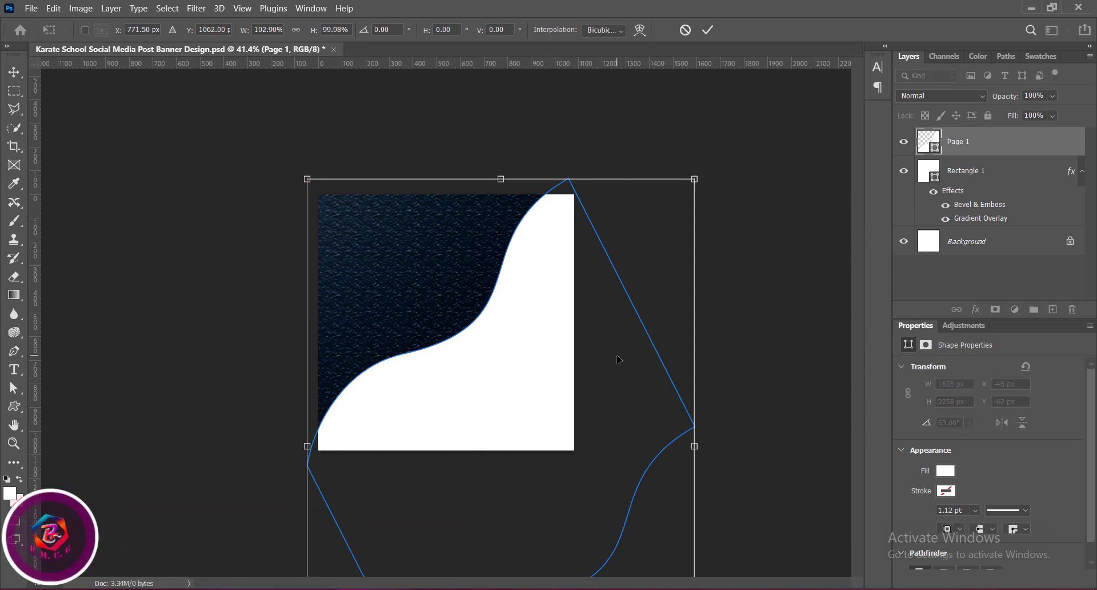
{"action": "key", "text": "Up"}
{"action": "key", "text": "Up"}
{"action": "key", "text": "Up"}
{"action": "key", "text": "Return"}
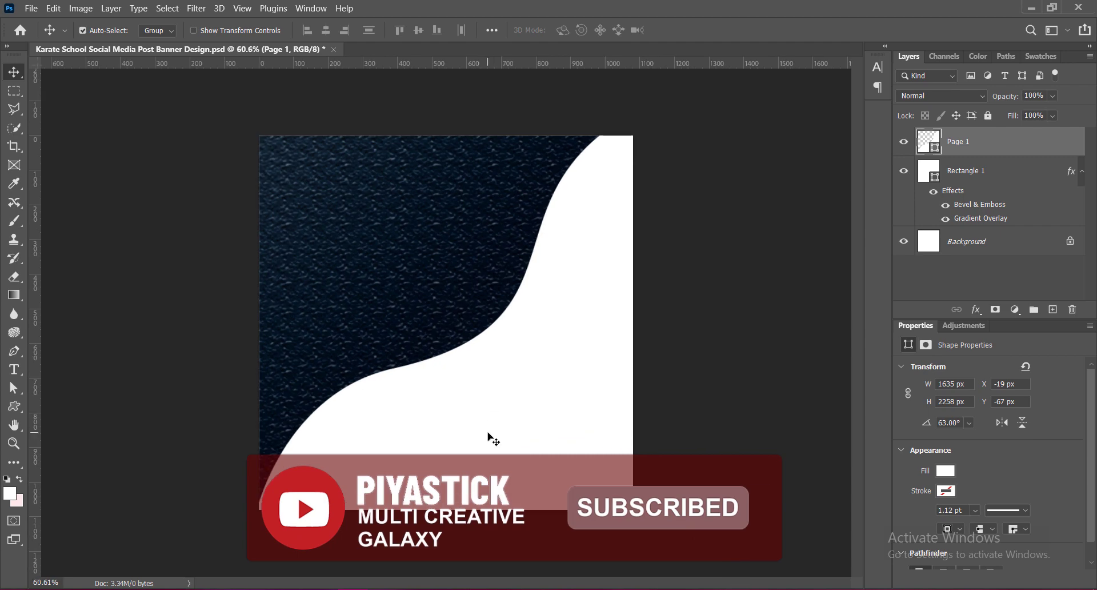
Enable a gradient overlay on the wave layer at -60° with reversed colours.
{"action": "right_click", "coordinate": [969, 152]}
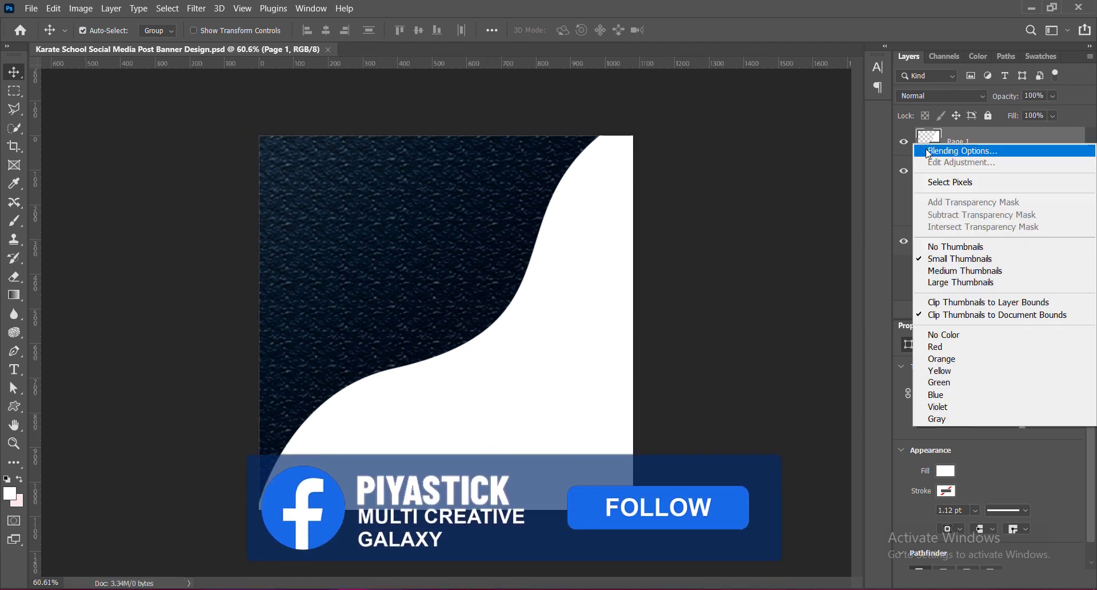
{"action": "left_click", "coordinate": [966, 149]}
{"action": "left_click", "coordinate": [507, 244]}
{"action": "left_click", "coordinate": [534, 243]}
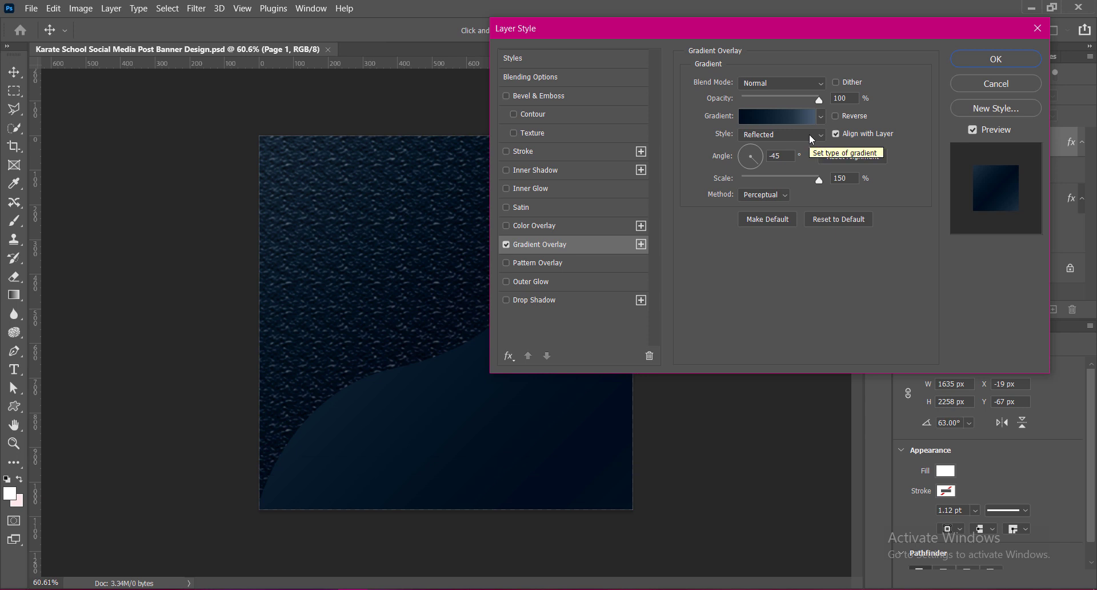
{"action": "left_click", "coordinate": [772, 156]}
{"action": "type", "text": "-6"}
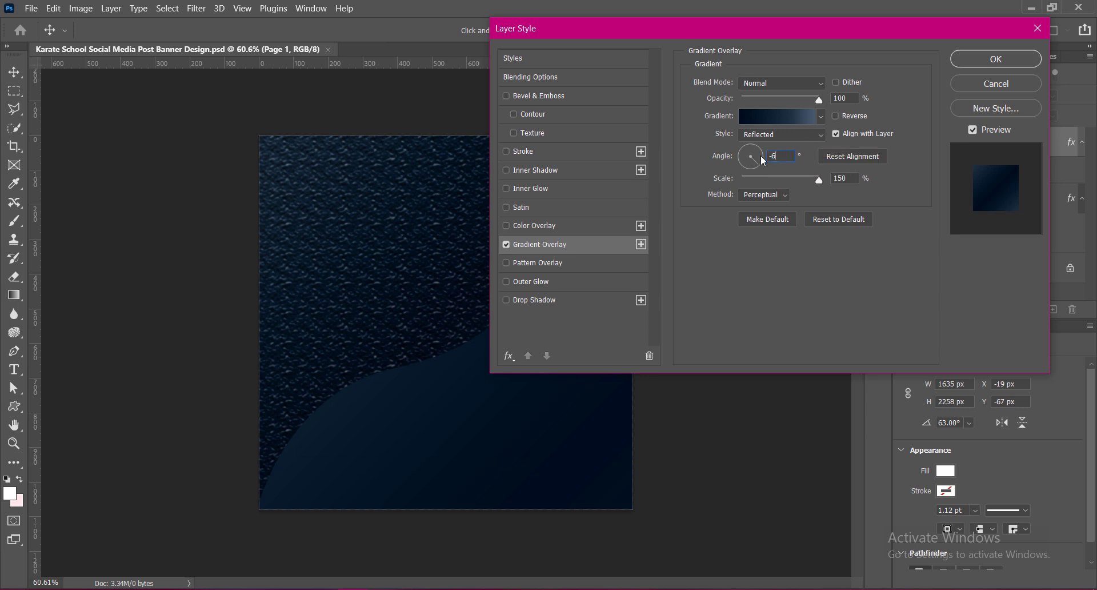
{"action": "type", "text": "0"}
{"action": "left_click", "coordinate": [835, 116]}
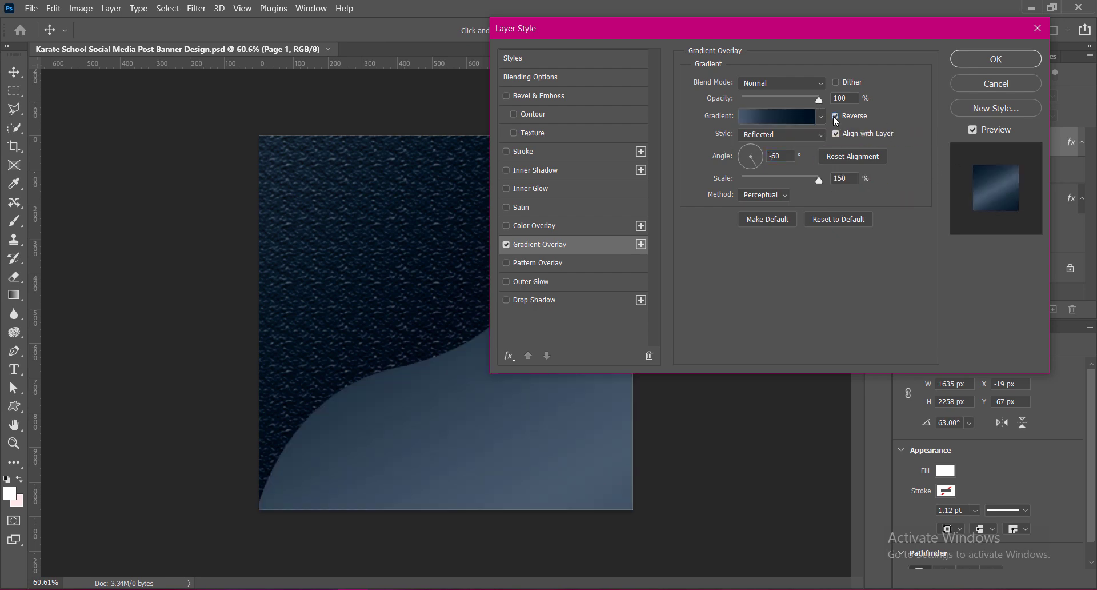
Keep the gradient method Perceptual, set scale to 111%, and apply the overlay.
{"action": "left_click", "coordinate": [785, 195]}
{"action": "left_click", "coordinate": [767, 216]}
{"action": "left_click_drag", "start_coordinate": [820, 180], "coordinate": [791, 180]}
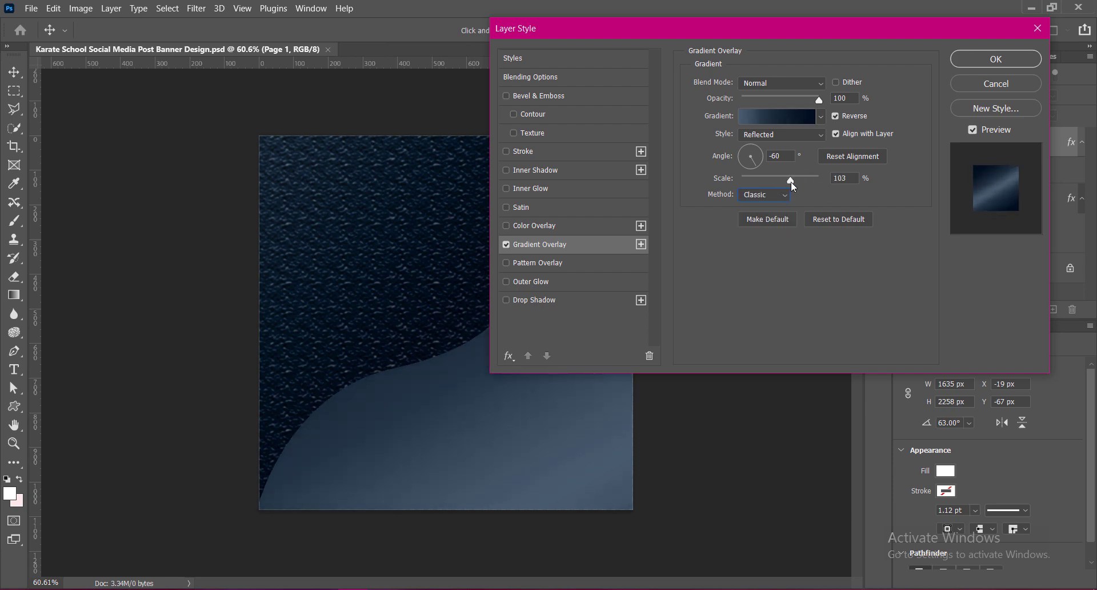
{"action": "left_click", "coordinate": [766, 195]}
{"action": "left_click", "coordinate": [776, 211]}
{"action": "double_click", "coordinate": [839, 179]}
{"action": "type", "text": "111"}
{"action": "left_click", "coordinate": [997, 58]}
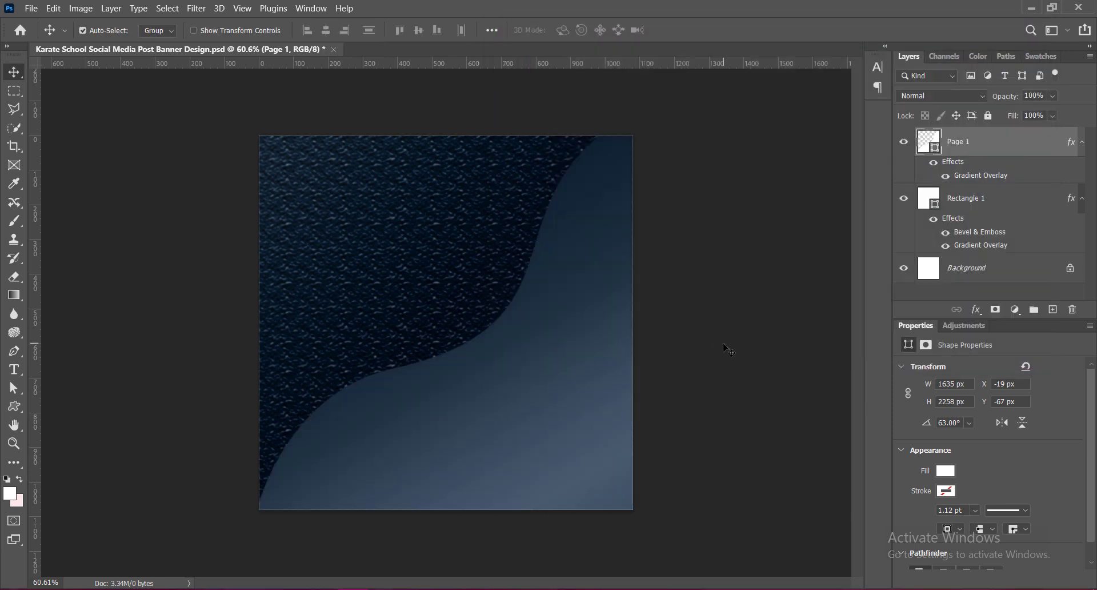
Save the banner and duplicate the wave into a Page 1 copy layer.
{"action": "key", "text": "ctrl+s"}
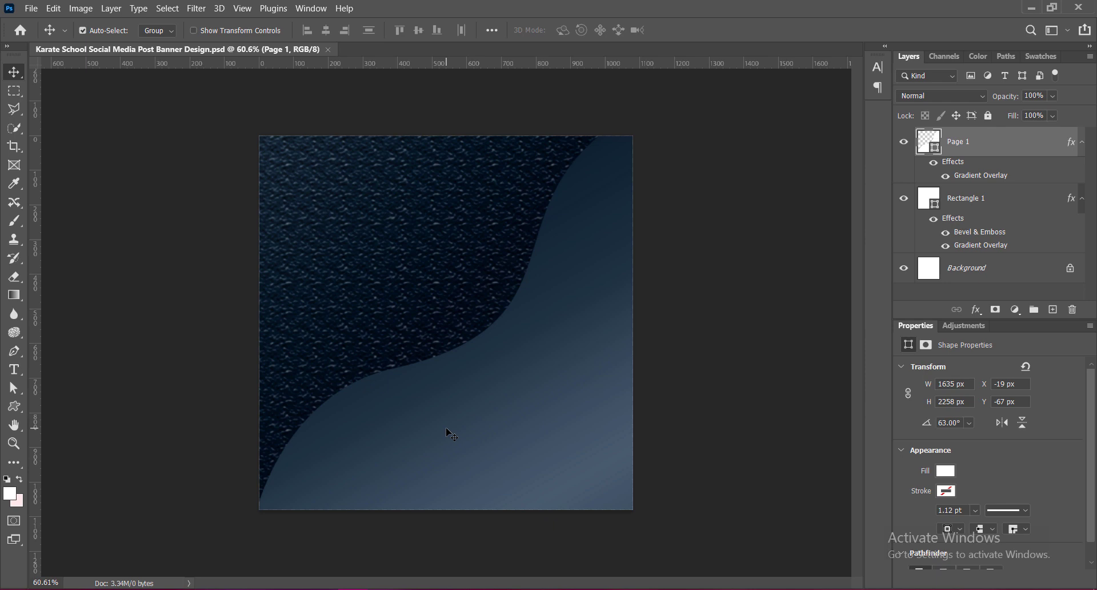
{"action": "left_click_drag", "start_coordinate": [459, 437], "coordinate": [452, 426]}
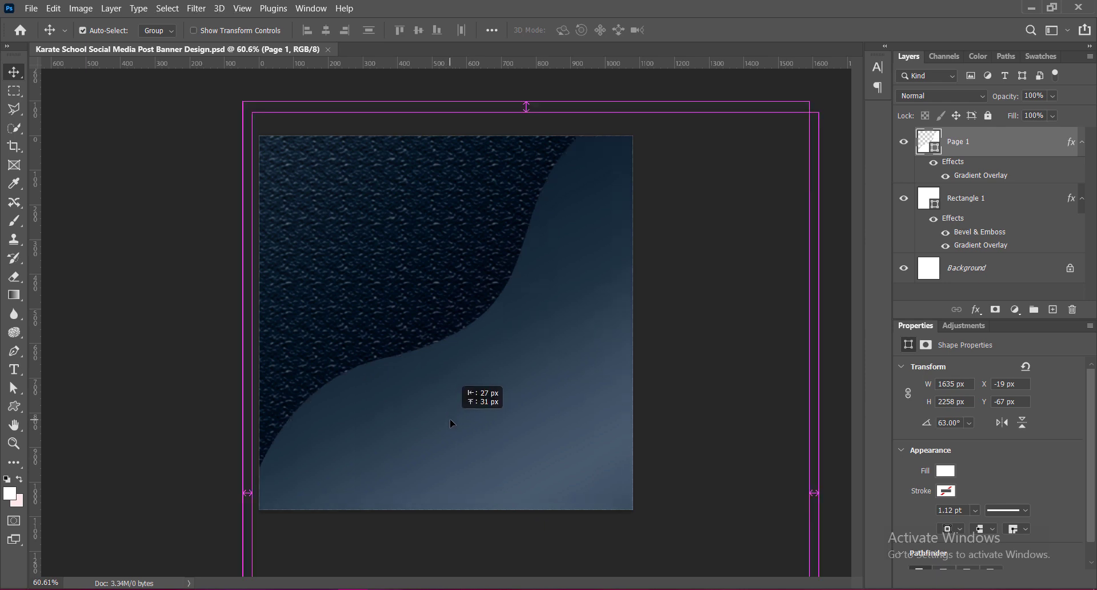
{"action": "right_click", "coordinate": [925, 147]}
{"action": "left_click", "coordinate": [963, 152]}
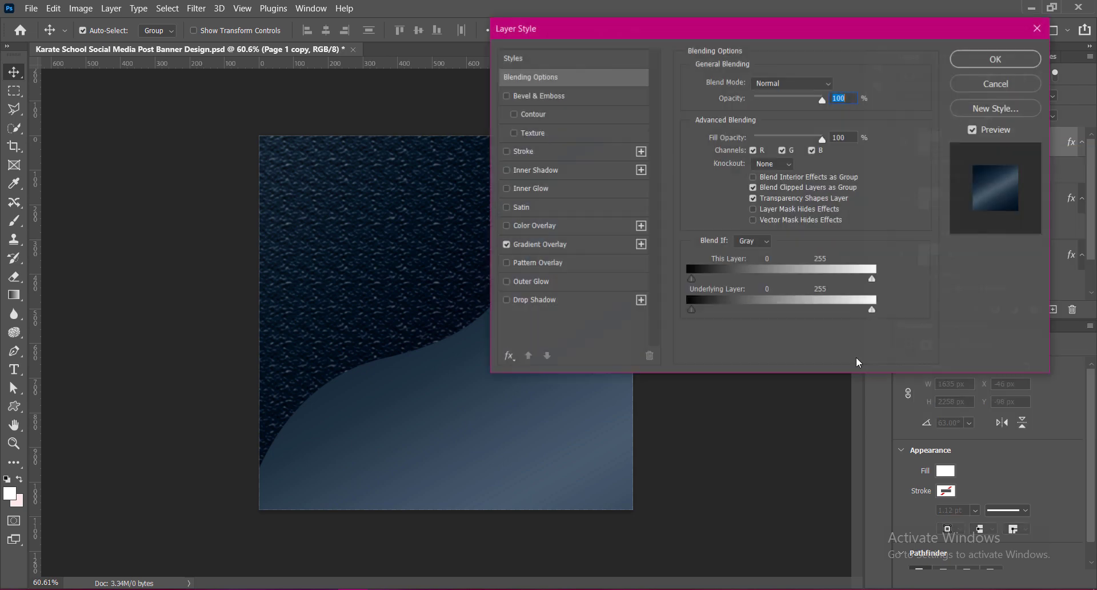
Give the wave copy a purple-to-teal gradient overlay from the Blues presets.
{"action": "left_click", "coordinate": [540, 244]}
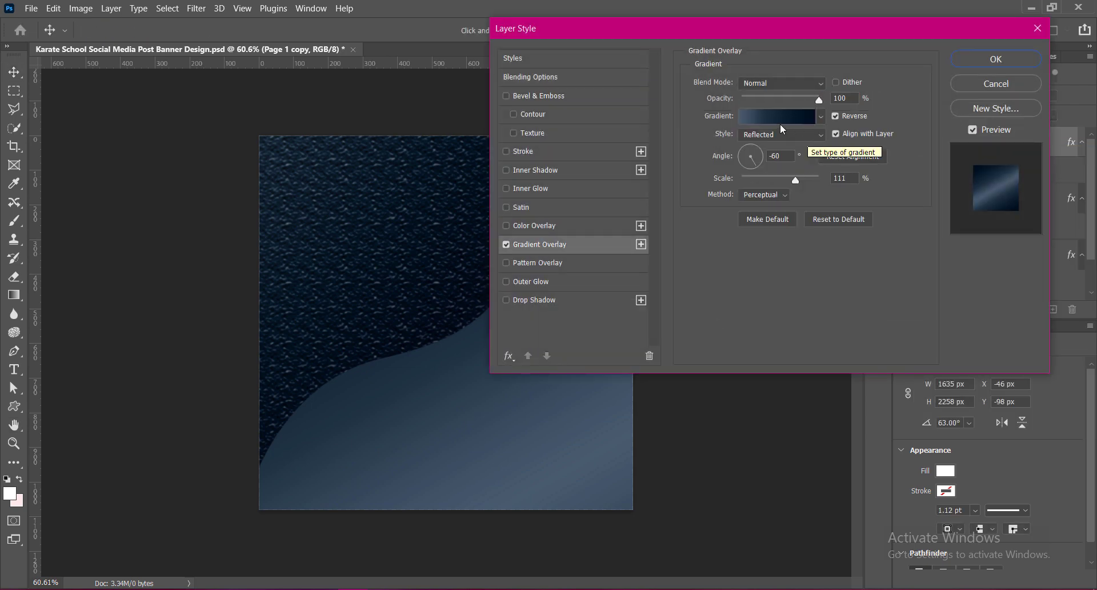
{"action": "left_click", "coordinate": [821, 116]}
{"action": "left_click", "coordinate": [703, 166]}
{"action": "scroll", "coordinate": [838, 171], "scroll_direction": "down", "scroll_amount": 3}
{"action": "scroll", "coordinate": [837, 170], "scroll_direction": "down", "scroll_amount": 2}
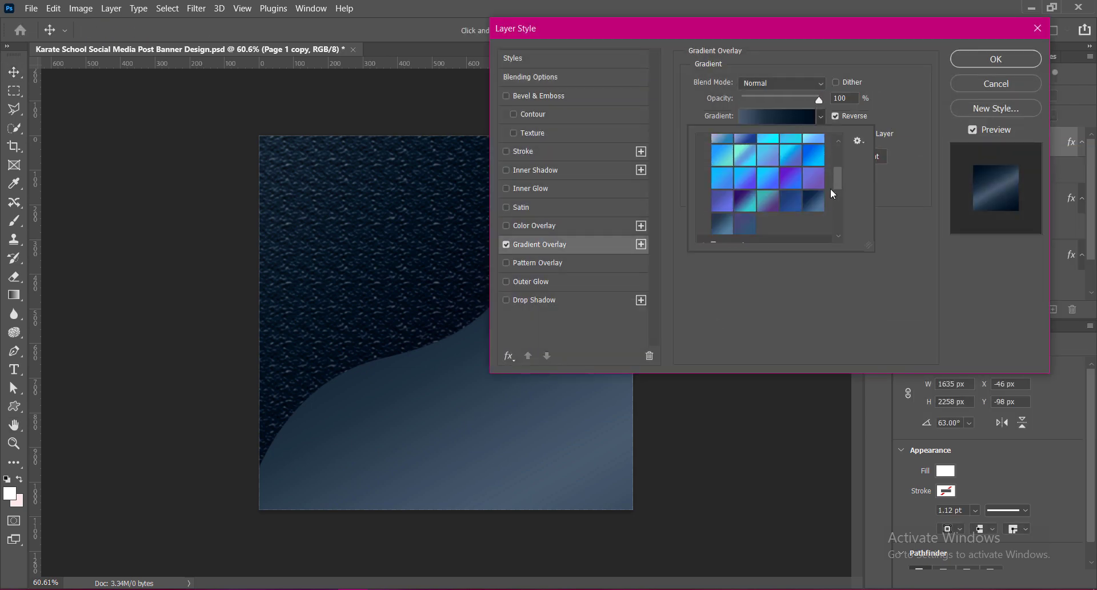
{"action": "left_click", "coordinate": [746, 201]}
{"action": "left_click", "coordinate": [722, 223]}
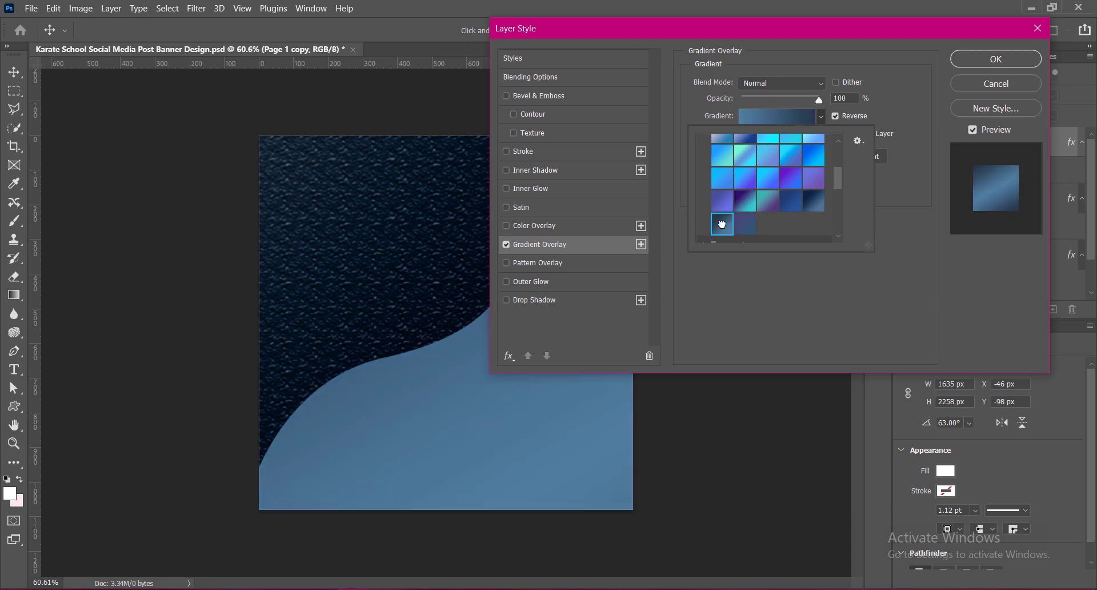
{"action": "left_click", "coordinate": [819, 179]}
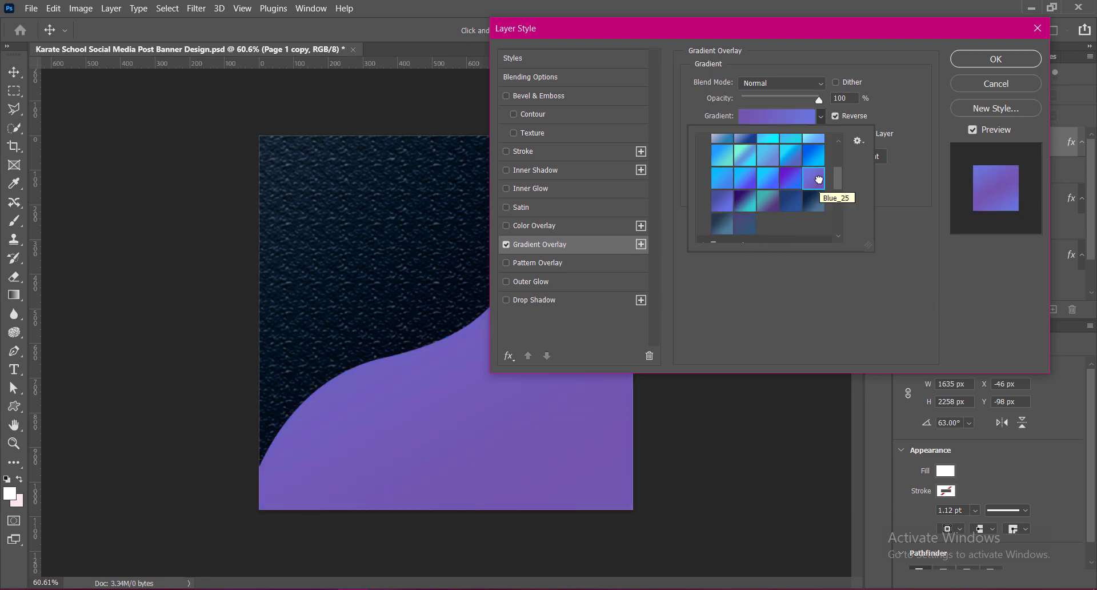
{"action": "left_click", "coordinate": [767, 203]}
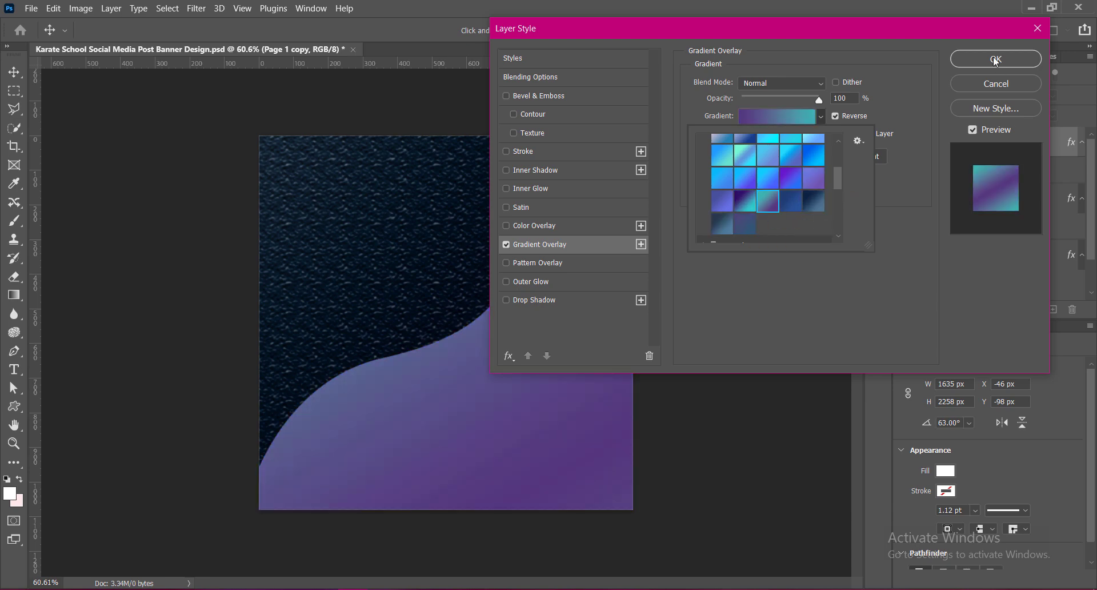
{"action": "key", "text": "Return"}
{"action": "key", "text": "Return"}
Stack the original wave above its copy and rotate the copy to about 65.89° for a thin purple edge.
{"action": "left_click_drag", "start_coordinate": [972, 198], "coordinate": [972, 138]}
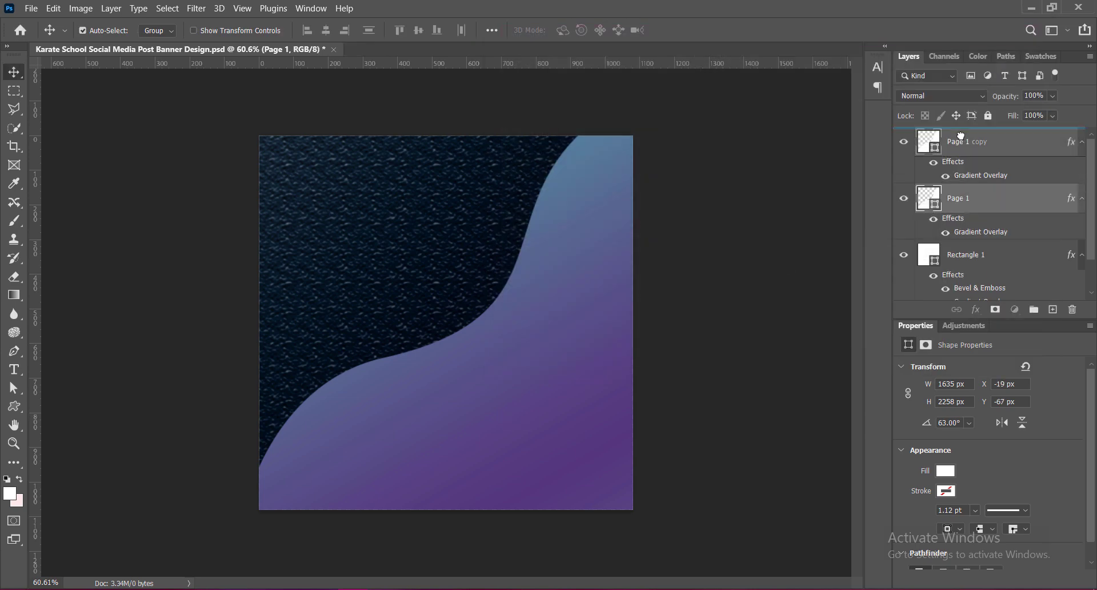
{"action": "left_click", "coordinate": [473, 342]}
{"action": "key", "text": "ctrl+t"}
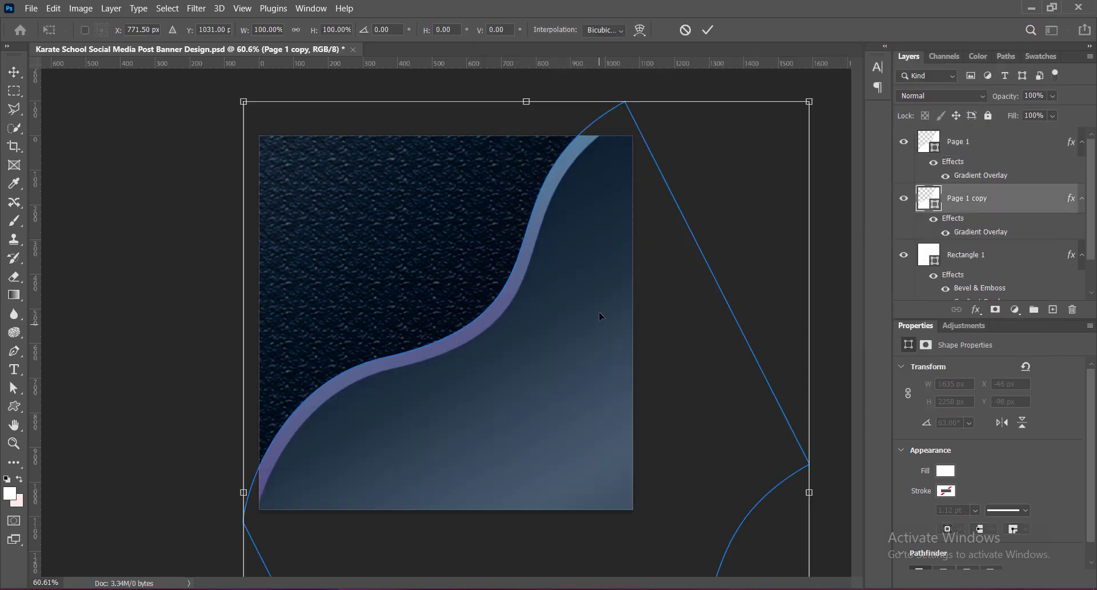
{"action": "left_click_drag", "start_coordinate": [823, 92], "coordinate": [838, 117]}
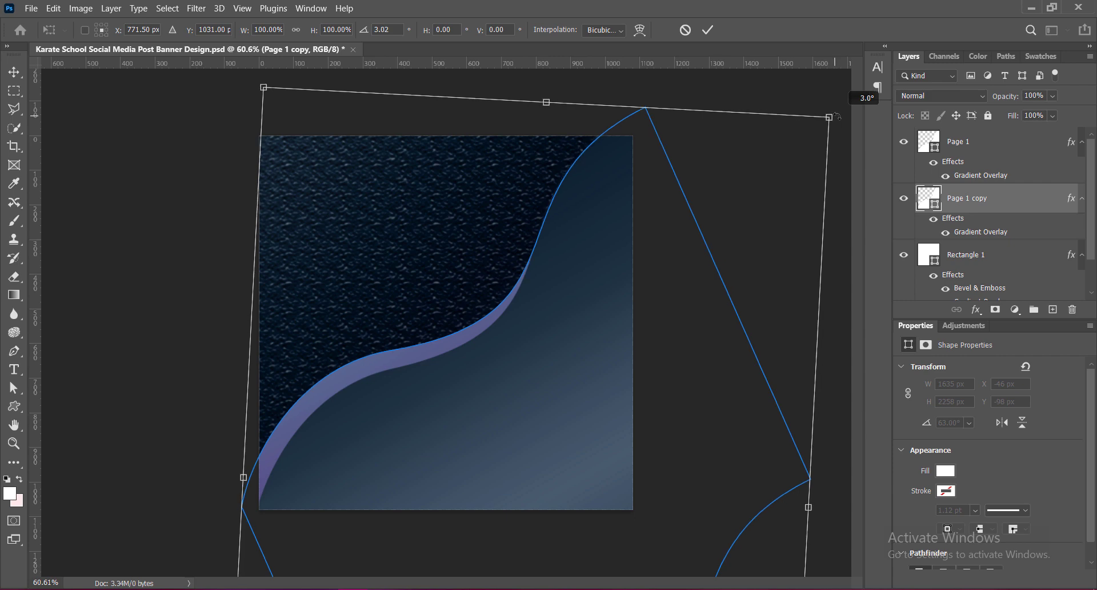
{"action": "left_click", "coordinate": [708, 30]}
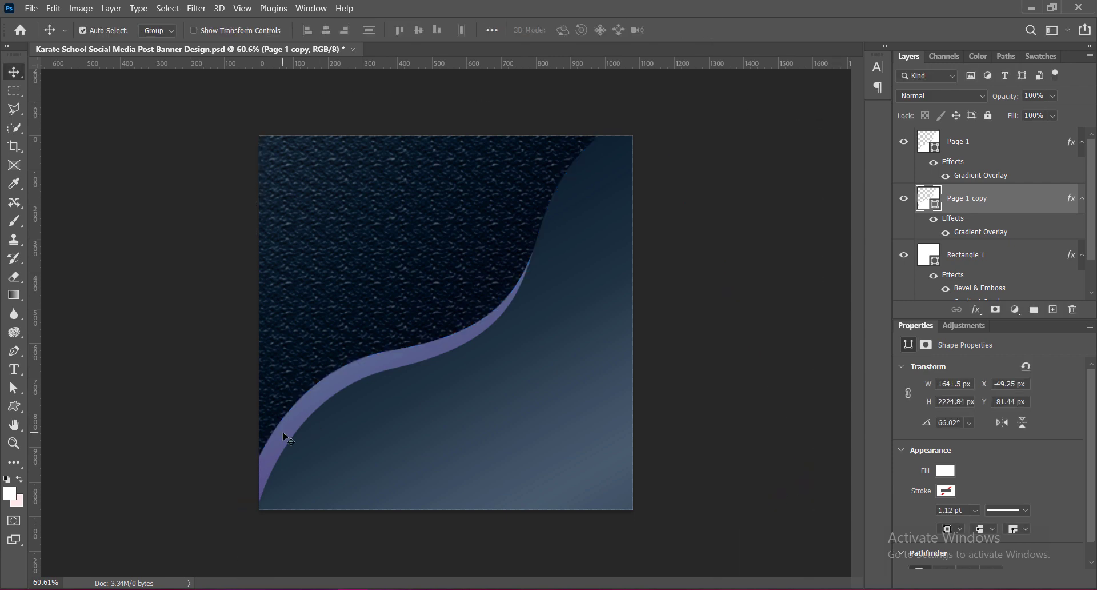
{"action": "key", "text": "ctrl+t"}
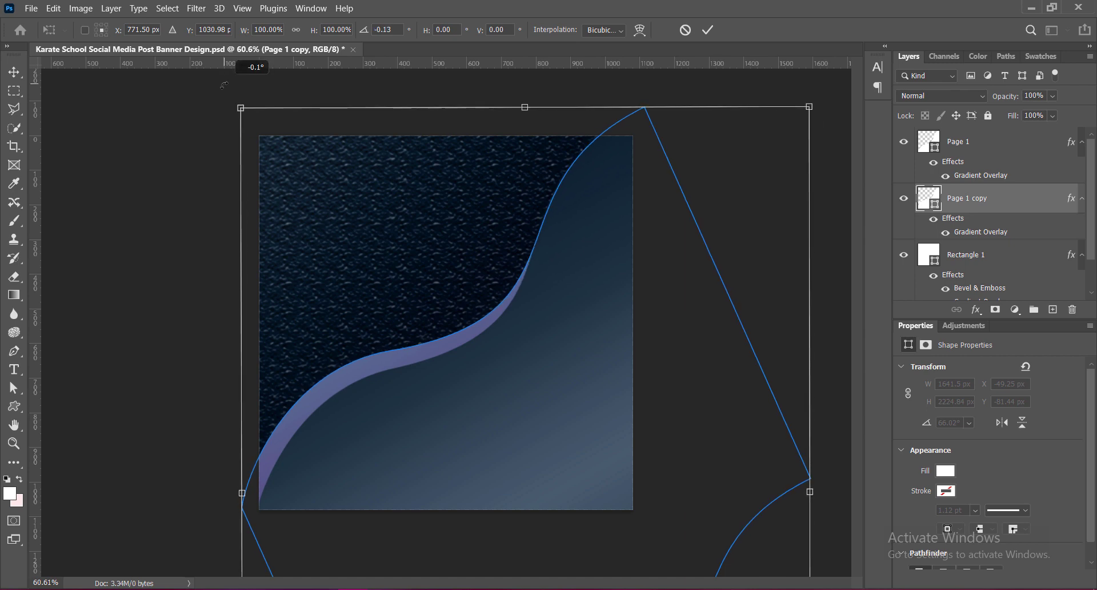
{"action": "left_click_drag", "start_coordinate": [228, 89], "coordinate": [240, 71]}
{"action": "left_click", "coordinate": [708, 29]}
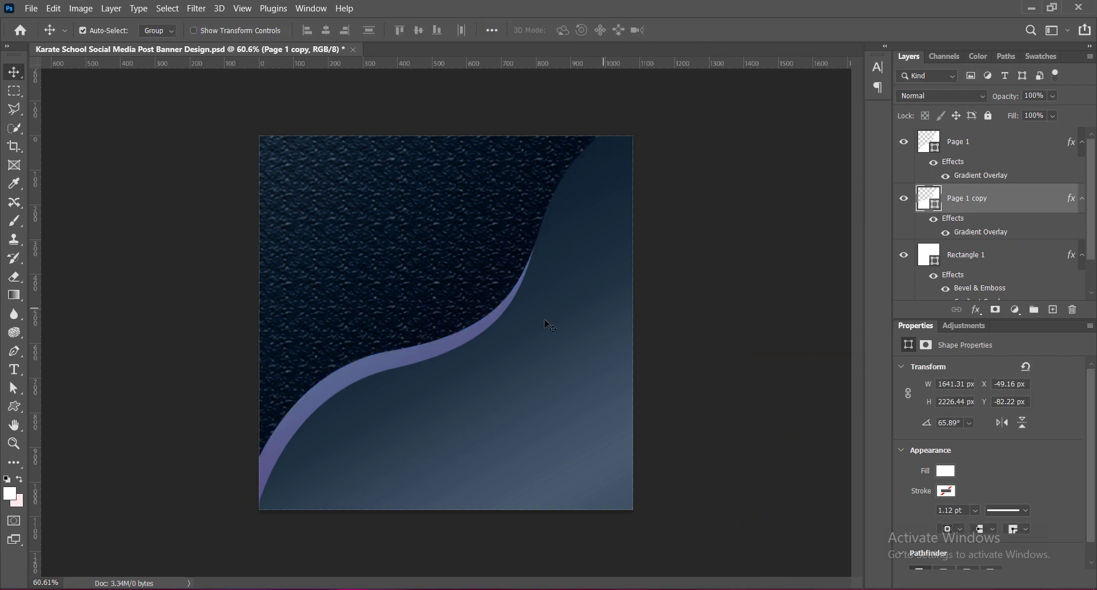
In Page 1 copy's Gradient Overlay style, adjust the scale and set the angle to 75°.
{"action": "right_click", "coordinate": [923, 204]}
{"action": "left_click", "coordinate": [932, 208]}
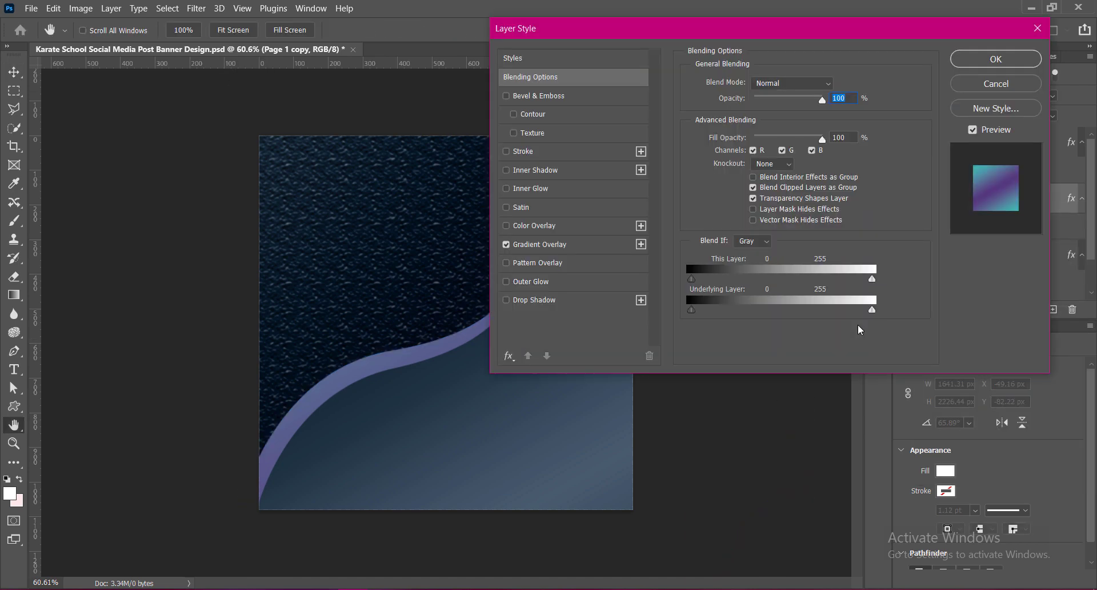
{"action": "left_click", "coordinate": [540, 244]}
{"action": "left_click", "coordinate": [836, 116]}
{"action": "left_click", "coordinate": [837, 118]}
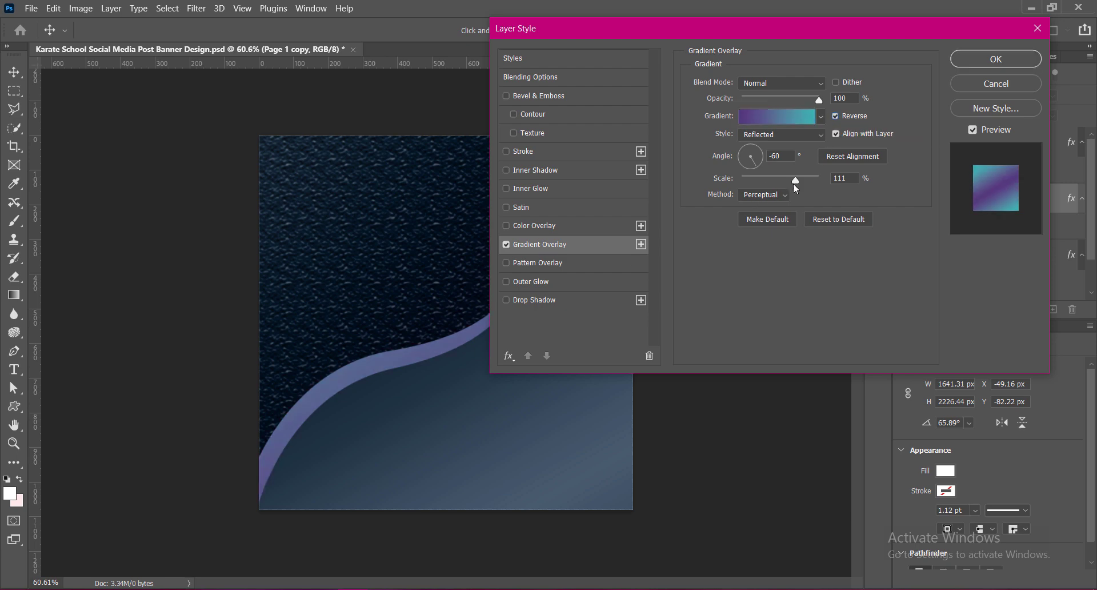
{"action": "left_click_drag", "start_coordinate": [796, 180], "coordinate": [846, 180]}
{"action": "left_click_drag", "start_coordinate": [801, 29], "coordinate": [888, 31]}
{"action": "left_click_drag", "start_coordinate": [907, 182], "coordinate": [859, 159]}
{"action": "type", "text": "75"}
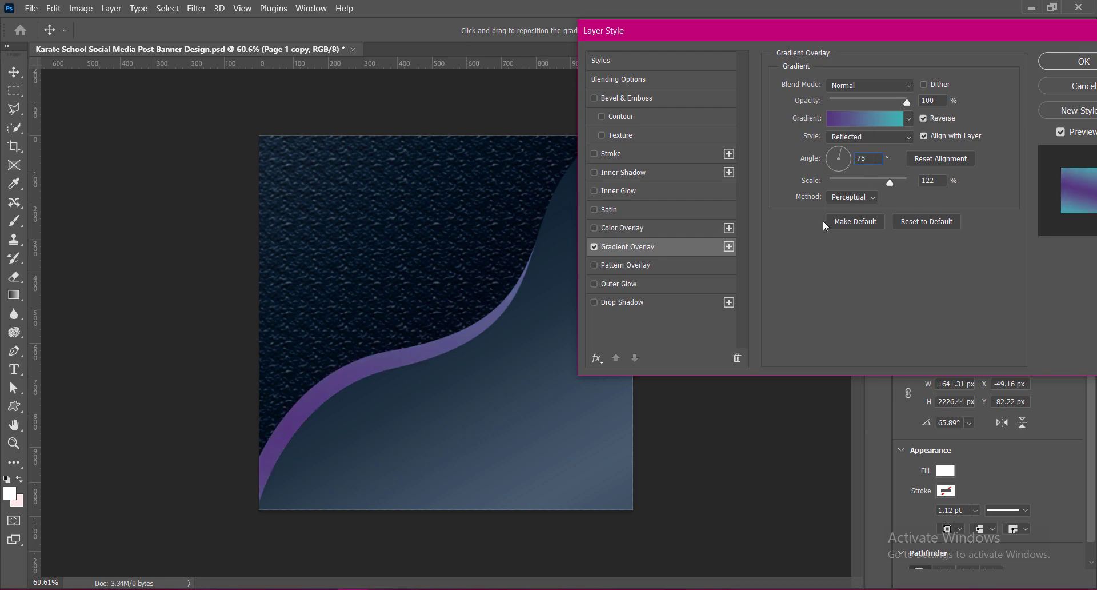
Set the gradient method to Linear and scale to 120%, keep Reverse on, and apply.
{"action": "left_click", "coordinate": [874, 196]}
{"action": "left_click", "coordinate": [863, 218]}
{"action": "left_click", "coordinate": [857, 196]}
{"action": "left_click", "coordinate": [856, 197]}
{"action": "left_click", "coordinate": [856, 196]}
{"action": "left_click", "coordinate": [866, 223]}
{"action": "type", "text": "120"}
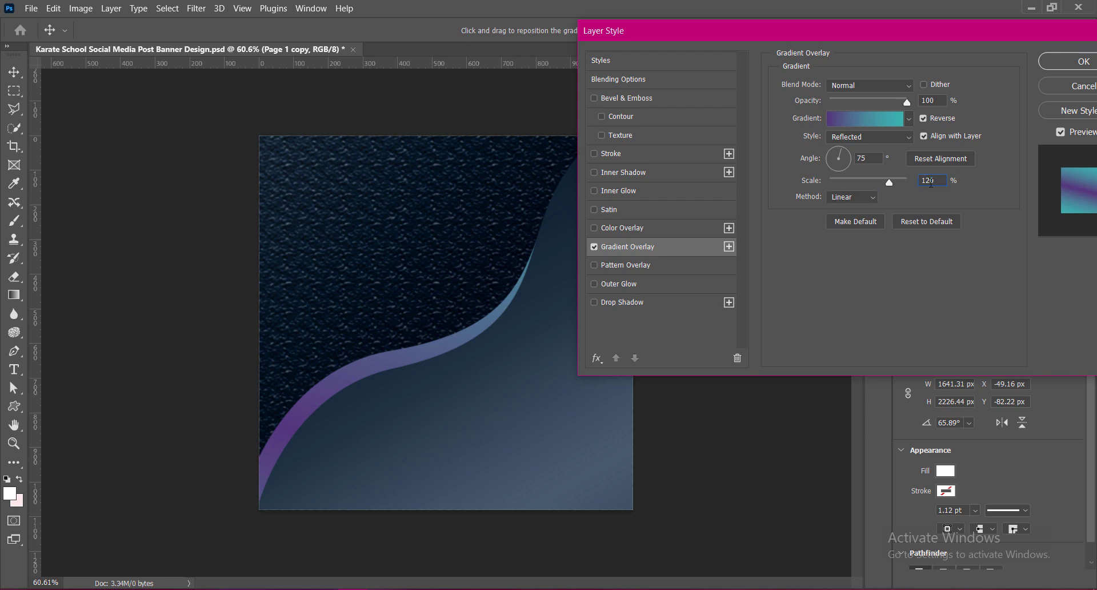
{"action": "left_click", "coordinate": [924, 118]}
{"action": "left_click", "coordinate": [923, 119]}
{"action": "key", "text": "Return"}
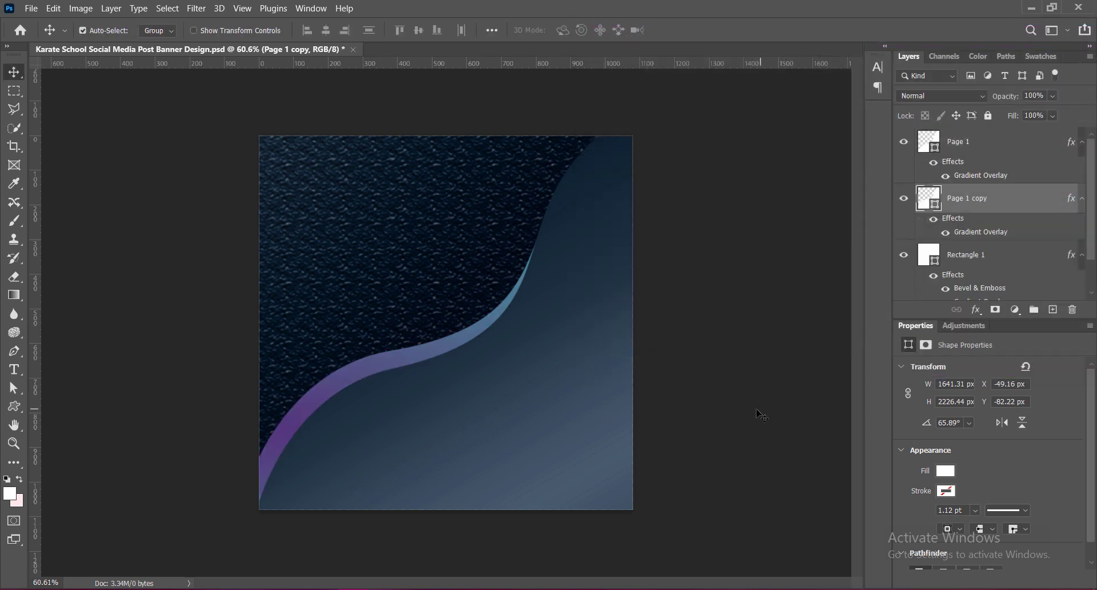
Alt-drag the band up-right into Page 1 copy 2 and raise Page 1 copy above it.
{"action": "left_click", "coordinate": [559, 432]}
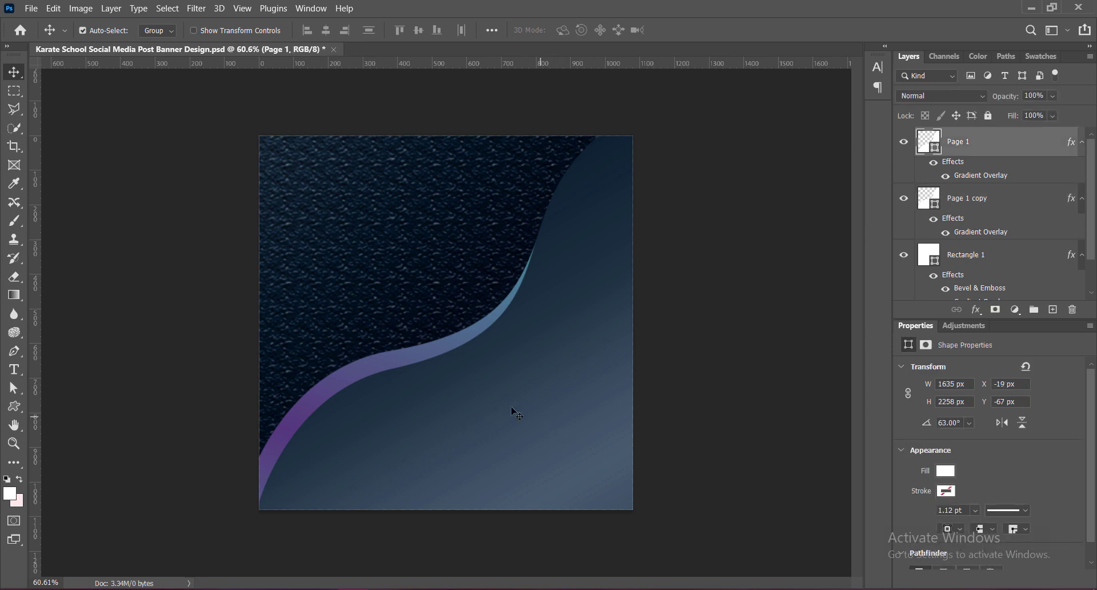
{"action": "left_click", "coordinate": [438, 351]}
{"action": "left_click_drag", "start_coordinate": [441, 355], "coordinate": [463, 316]}
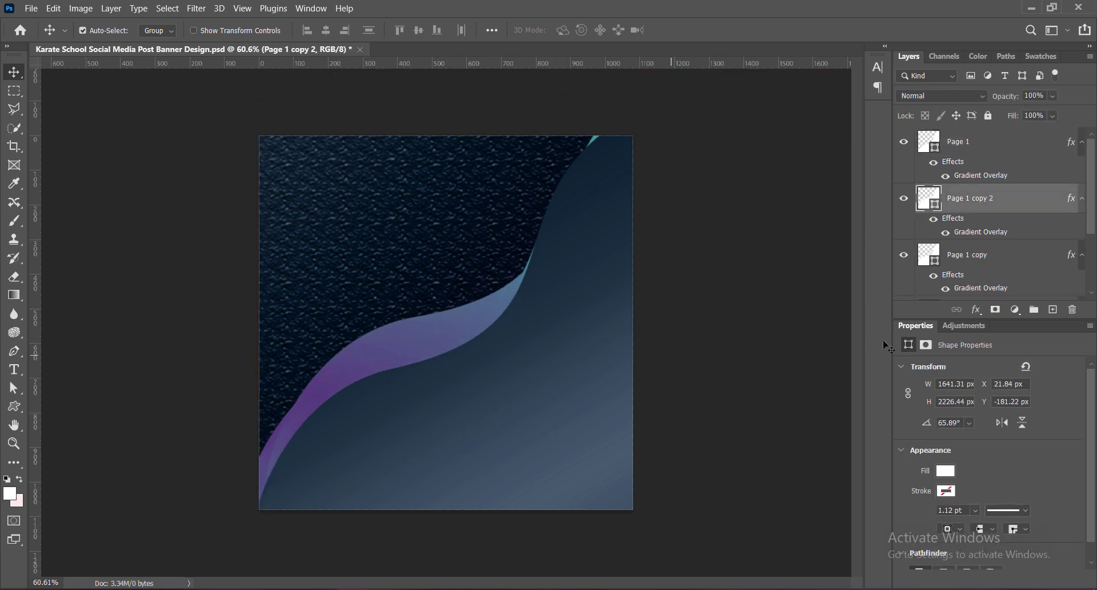
{"action": "left_click", "coordinate": [273, 460]}
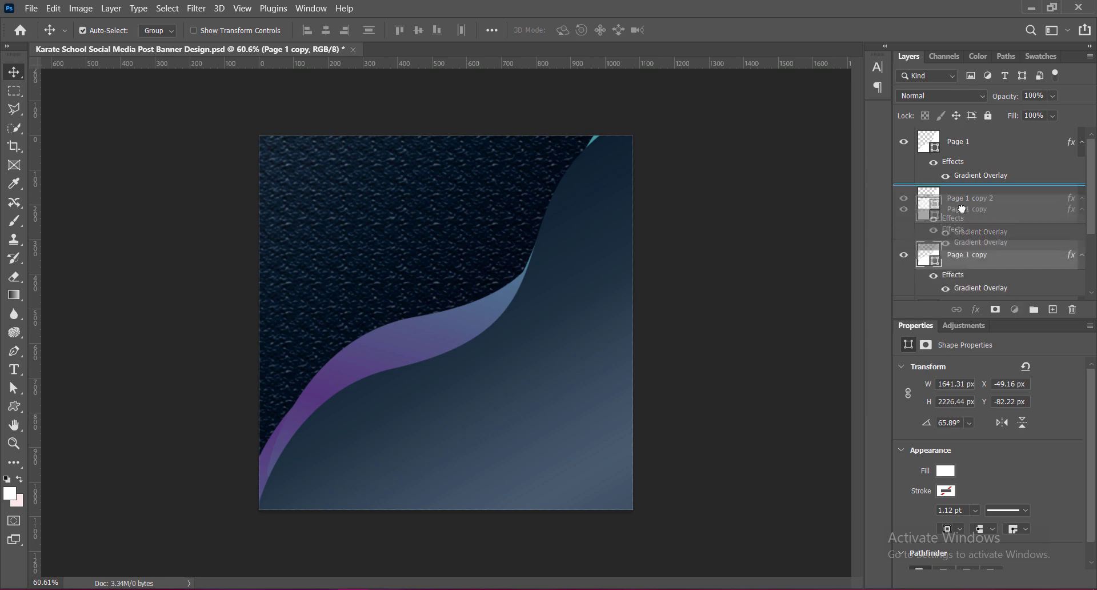
{"action": "key", "text": "ctrl+bracketright"}
{"action": "left_click", "coordinate": [904, 199]}
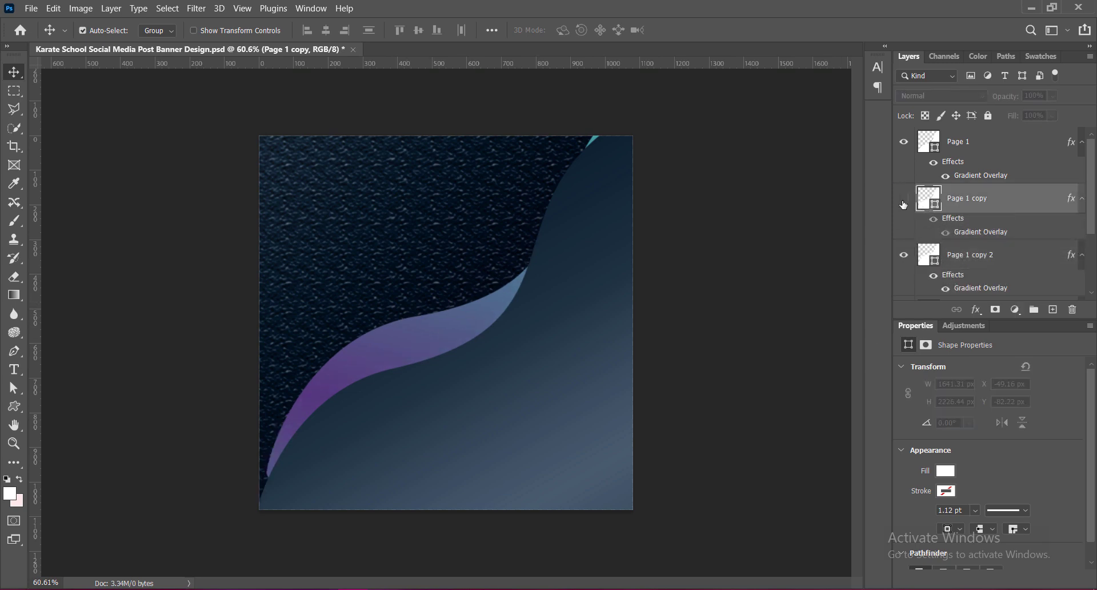
{"action": "left_click", "coordinate": [903, 198]}
{"action": "left_click", "coordinate": [952, 257]}
In Page 1 copy 2's Gradient Overlay, uncheck Reverse and rough in the angle and scale.
{"action": "right_click", "coordinate": [913, 253]}
{"action": "left_click", "coordinate": [943, 259]}
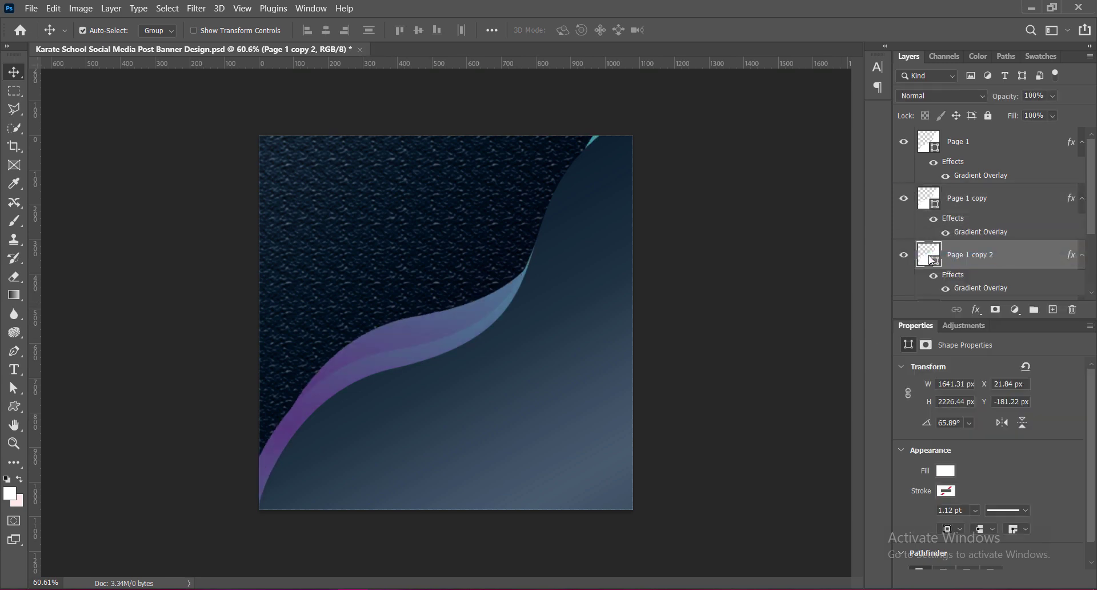
{"action": "left_click", "coordinate": [599, 248]}
{"action": "left_click", "coordinate": [878, 118]}
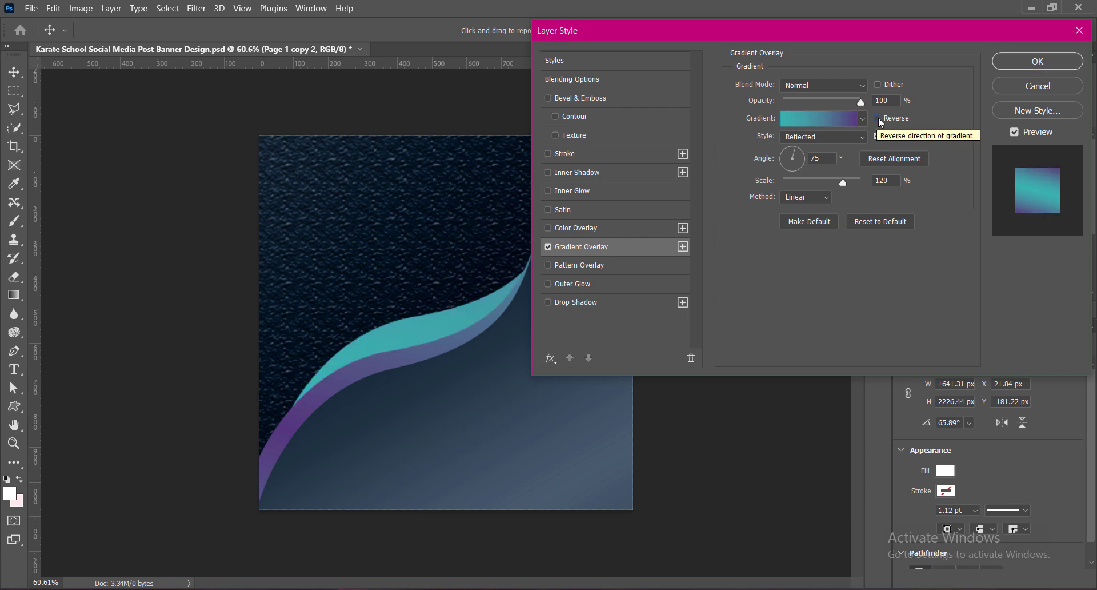
{"action": "left_click", "coordinate": [795, 167]}
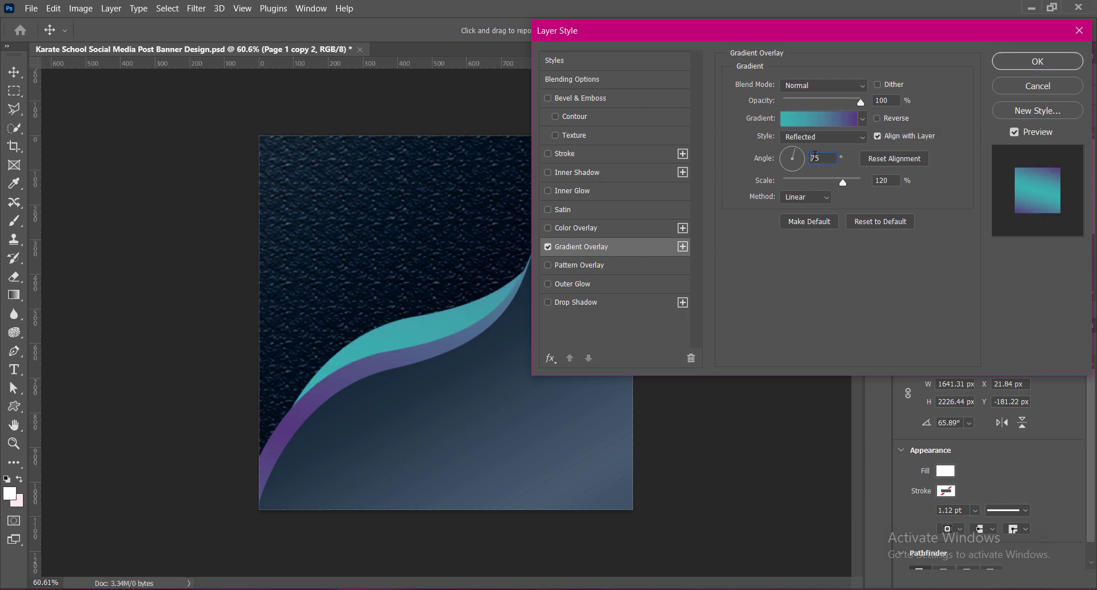
{"action": "mouse_move", "coordinate": [843, 182]}
{"action": "left_mouse_down"}
{"action": "mouse_move", "coordinate": [856, 183]}
{"action": "mouse_move", "coordinate": [808, 182]}
{"action": "left_mouse_up"}
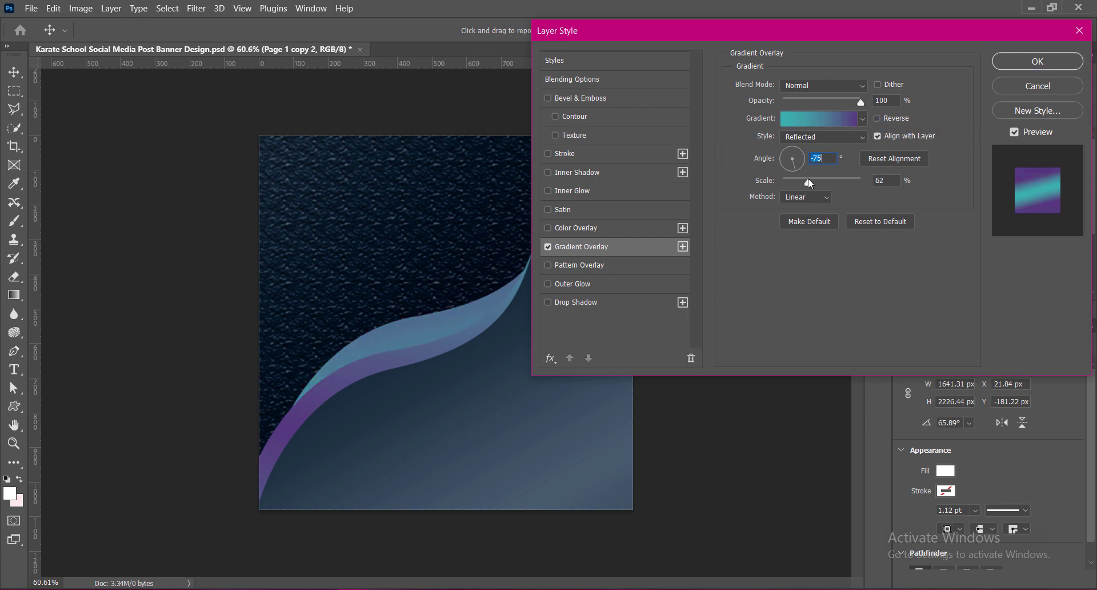
{"action": "left_click", "coordinate": [806, 197]}
Switch the method to Perceptual, set scale 98% and angle -60°, and apply.
{"action": "left_click", "coordinate": [803, 197]}
{"action": "left_click", "coordinate": [828, 181]}
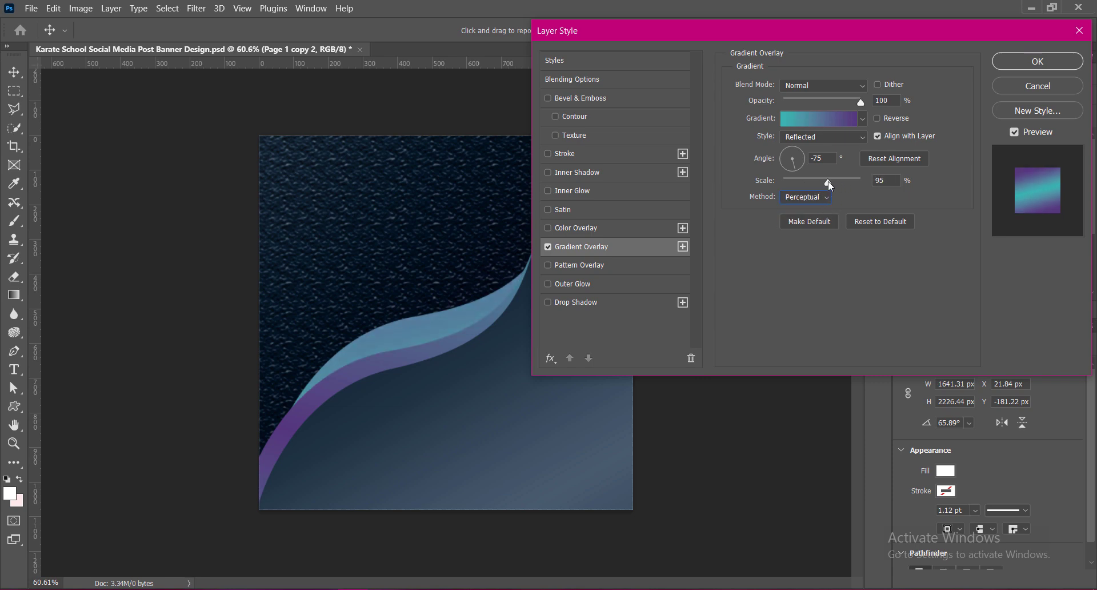
{"action": "left_click", "coordinate": [877, 118]}
{"action": "left_click", "coordinate": [877, 119]}
{"action": "left_click", "coordinate": [832, 182]}
{"action": "double_click", "coordinate": [816, 158]}
{"action": "type", "text": "-60"}
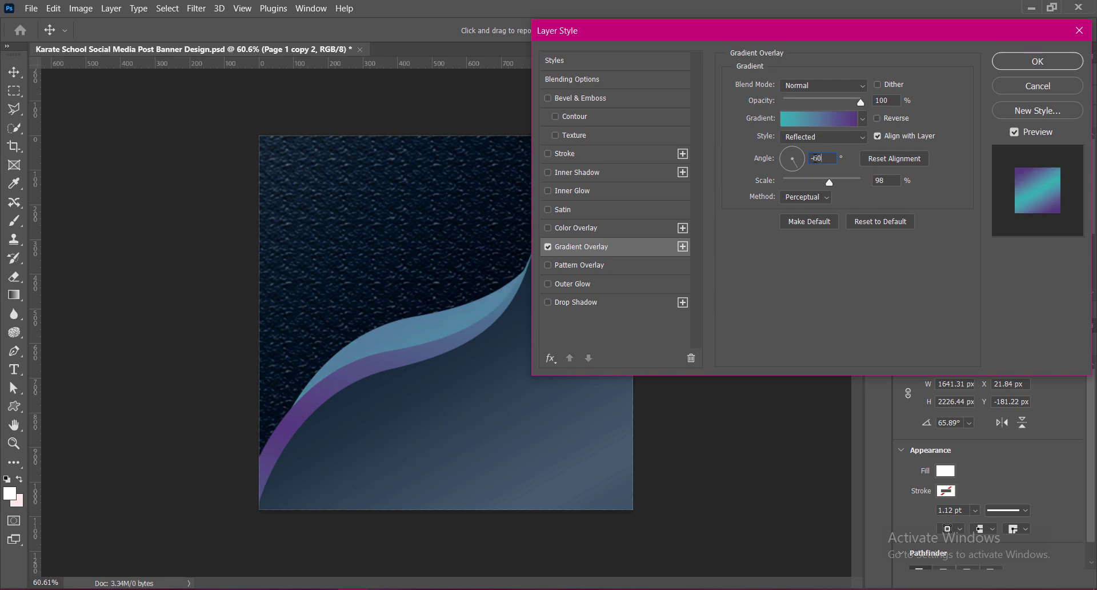
{"action": "key", "text": "Delete"}
{"action": "type", "text": "-"}
{"action": "left_click", "coordinate": [1030, 61]}
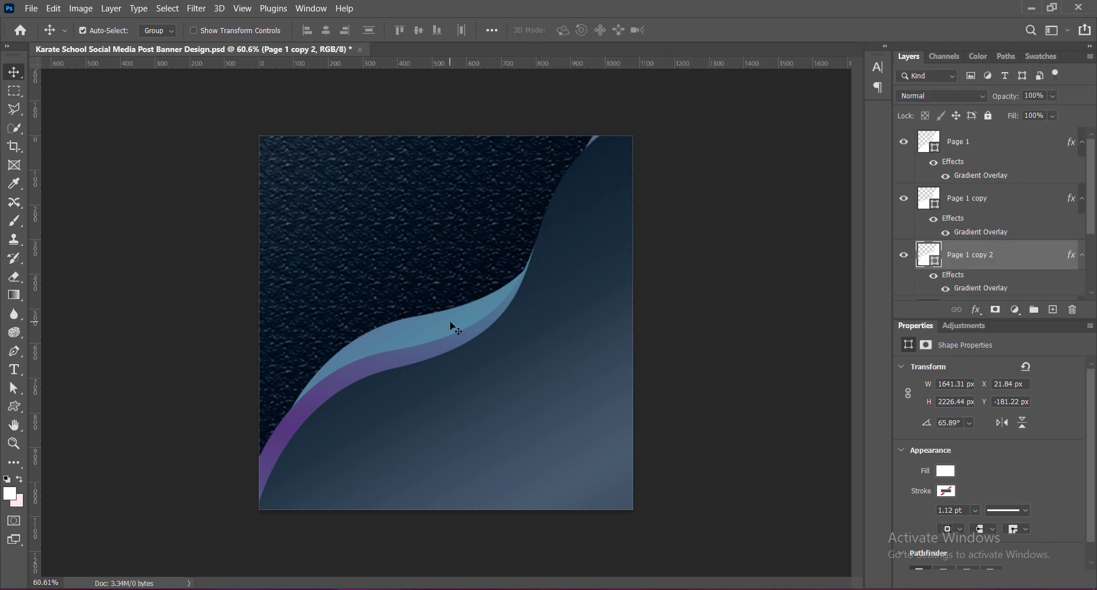
Rotate Page 1 copy 2 slightly counterclockwise and shift it up and right.
{"action": "key", "text": "ctrl+t"}
{"action": "left_click_drag", "start_coordinate": [846, 81], "coordinate": [803, 65]}
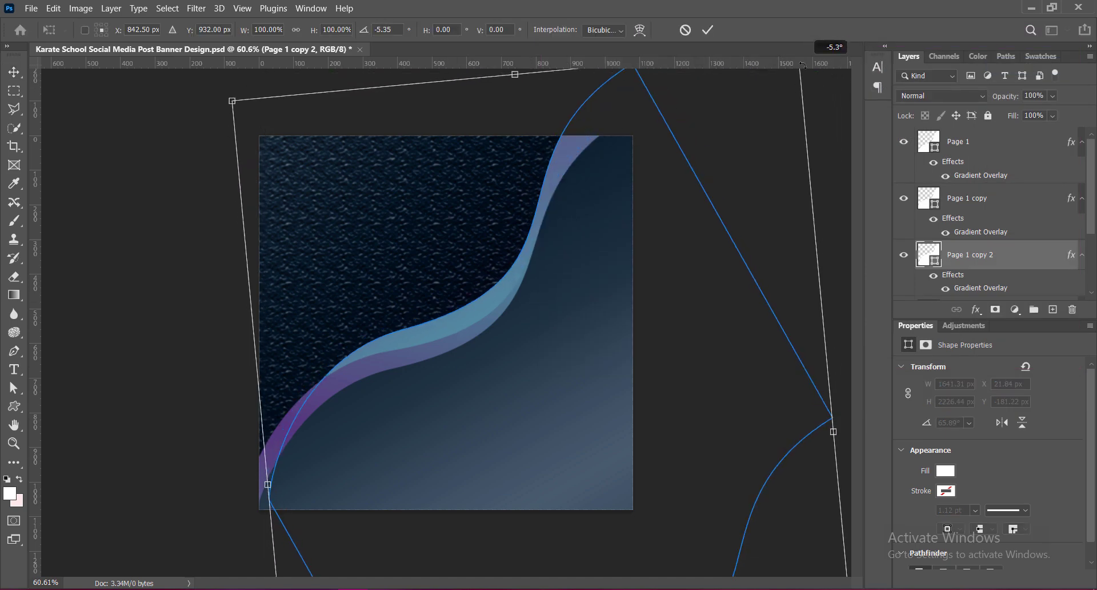
{"action": "mouse_move", "coordinate": [476, 315]}
{"action": "left_mouse_down"}
{"action": "mouse_move", "coordinate": [487, 307]}
{"action": "mouse_move", "coordinate": [478, 311]}
{"action": "left_mouse_up"}
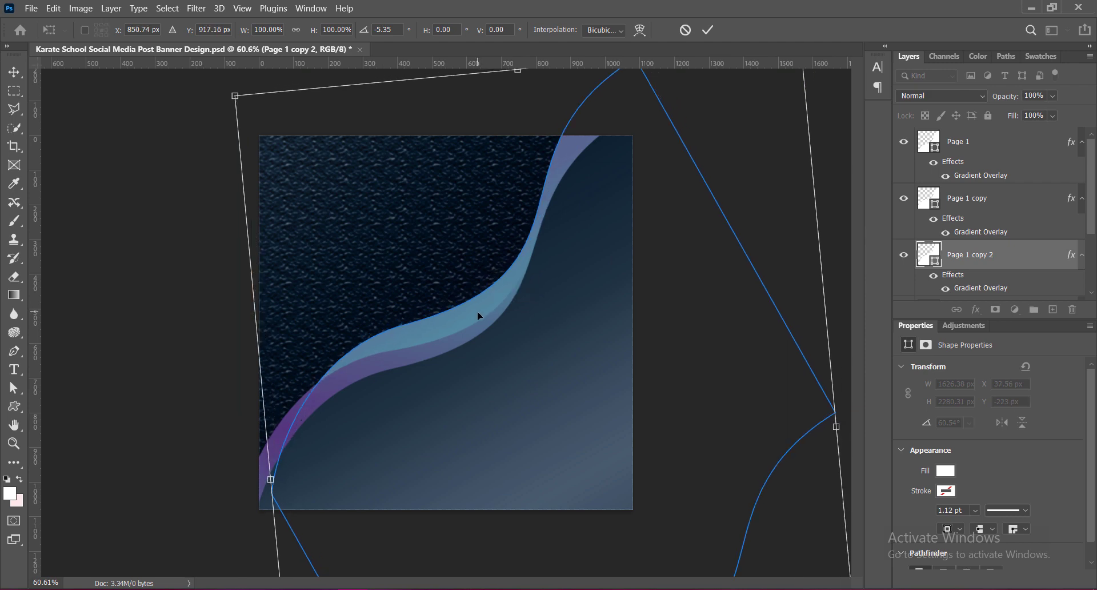
{"action": "key", "text": "ctrl+minus"}
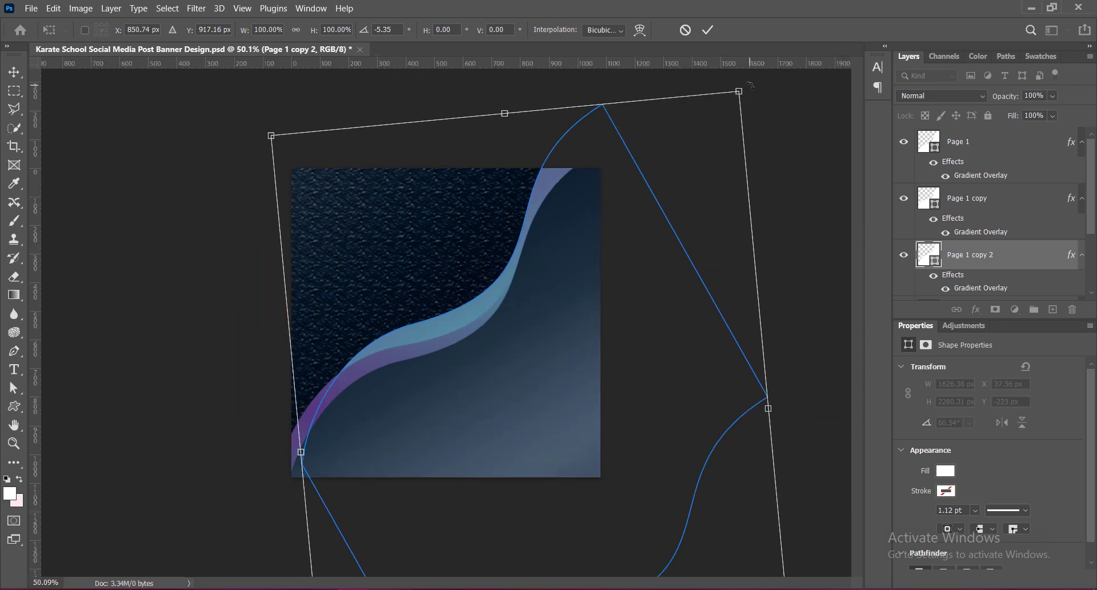
{"action": "key", "text": "Return"}
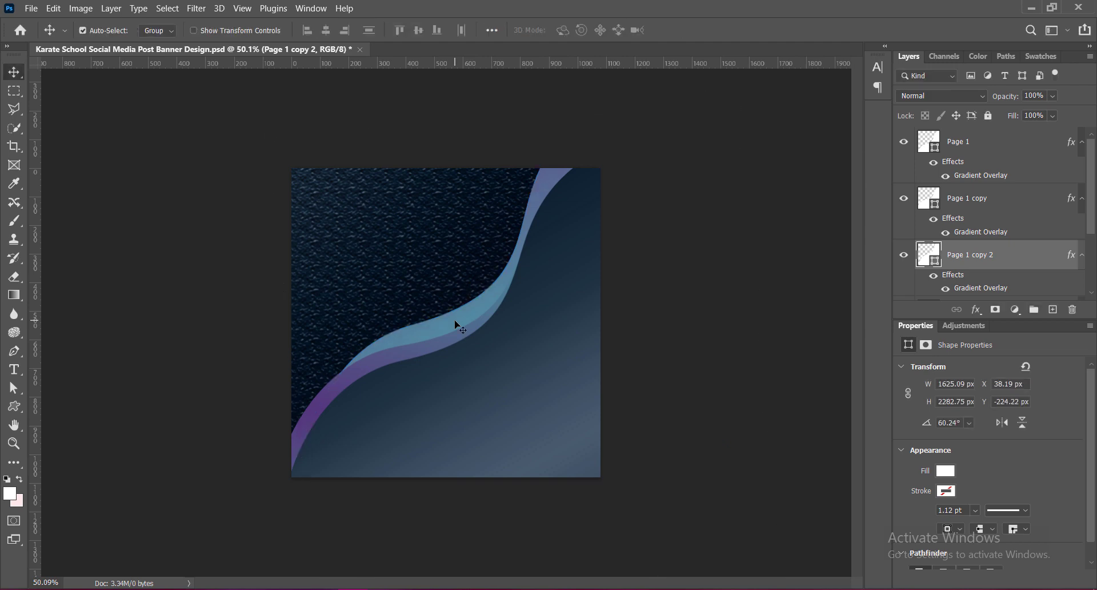
Move, rotate and widen Page 1 copy 2 leftward, then nudge it left with arrow keys.
{"action": "left_click_drag", "start_coordinate": [455, 321], "coordinate": [428, 337]}
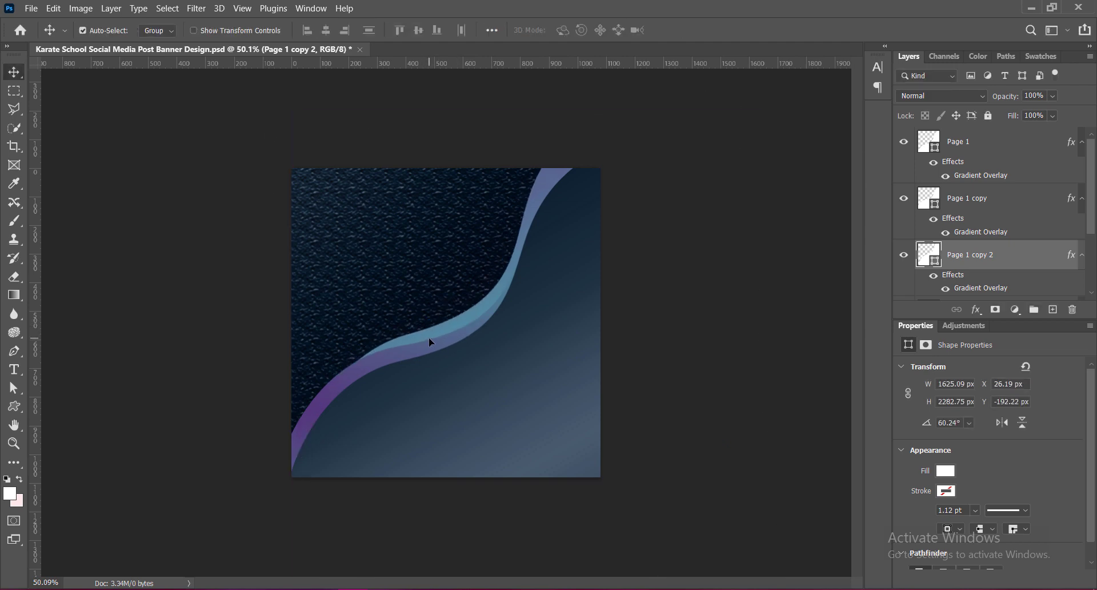
{"action": "key", "text": "ctrl+t"}
{"action": "left_click_drag", "start_coordinate": [284, 112], "coordinate": [280, 107]}
{"action": "left_click_drag", "start_coordinate": [298, 442], "coordinate": [287, 442]}
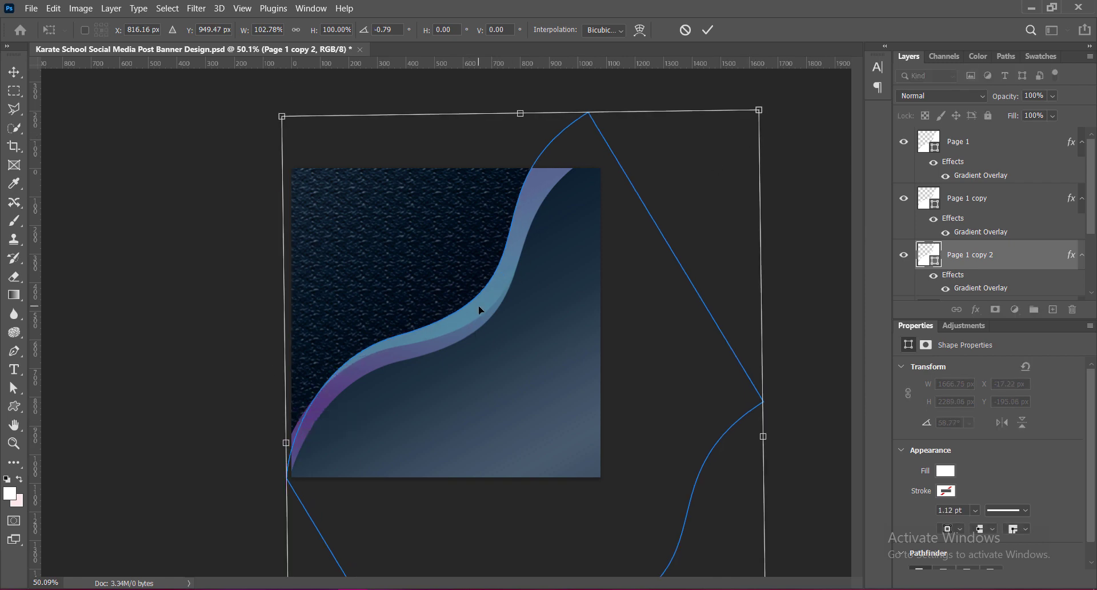
{"action": "left_click_drag", "start_coordinate": [479, 305], "coordinate": [482, 308]}
{"action": "left_click", "coordinate": [709, 30]}
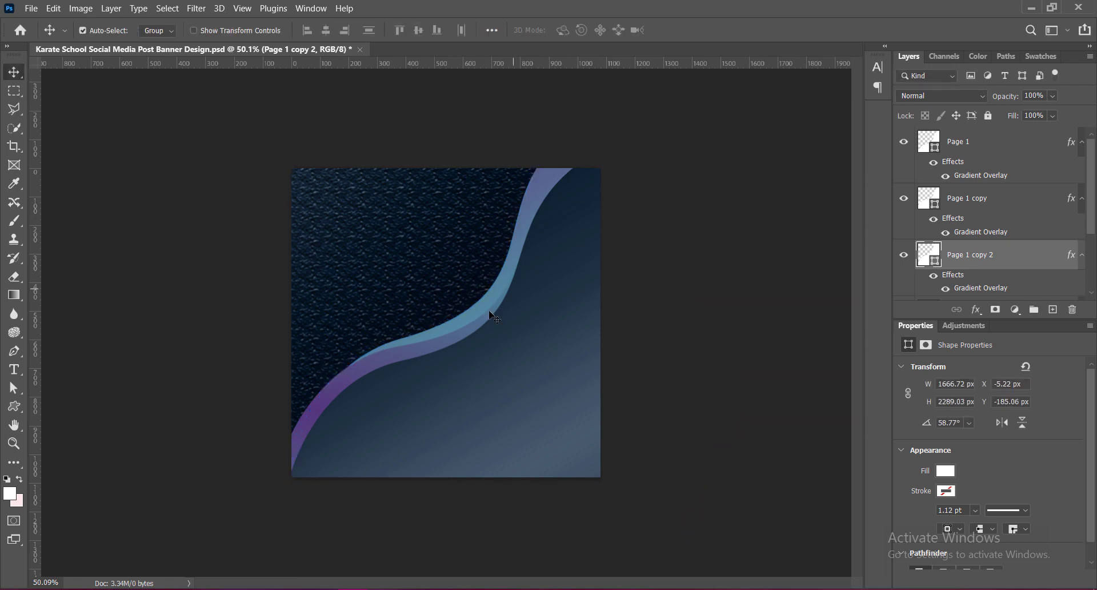
{"action": "key", "text": "Left"}
{"action": "key", "text": "Left"}
{"action": "key", "text": "Left"}
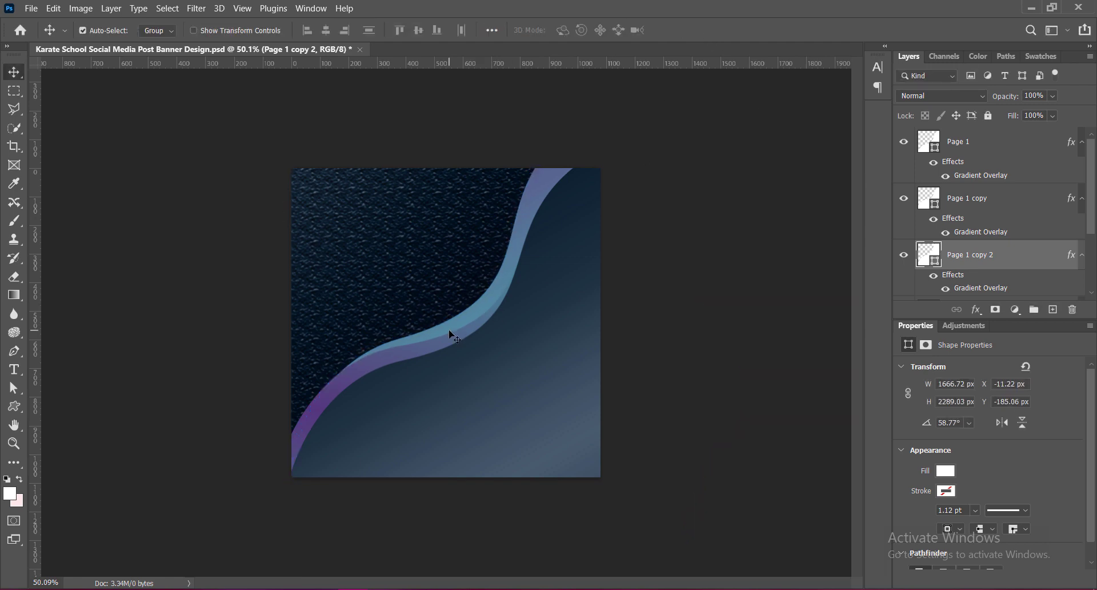
{"action": "key", "text": "Left"}
{"action": "key", "text": "Left"}
{"action": "key", "text": "Left"}
Rotate Page 1 copy to 64.53° so a thin teal edge shows beside the purple band.
{"action": "left_click", "coordinate": [449, 334]}
{"action": "key", "text": "ctrl+t"}
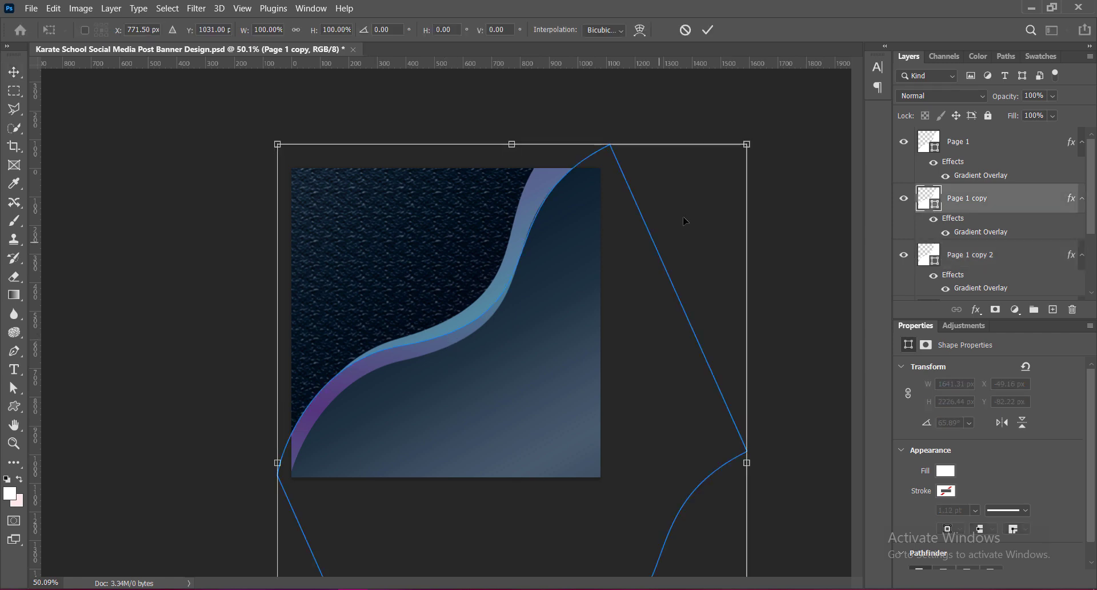
{"action": "left_click_drag", "start_coordinate": [763, 137], "coordinate": [752, 127]}
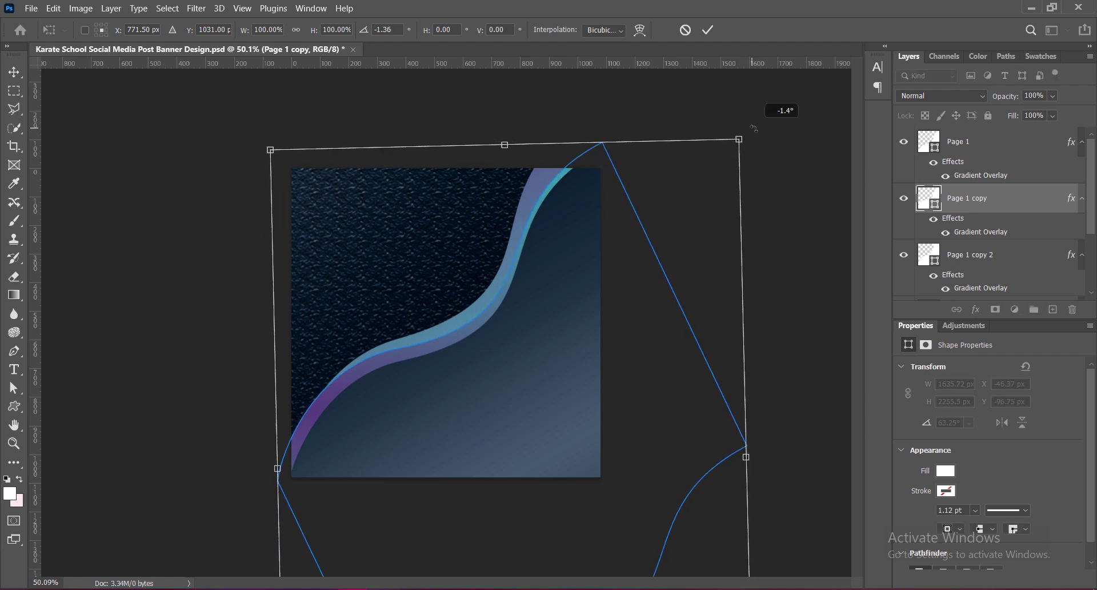
{"action": "left_click", "coordinate": [707, 31]}
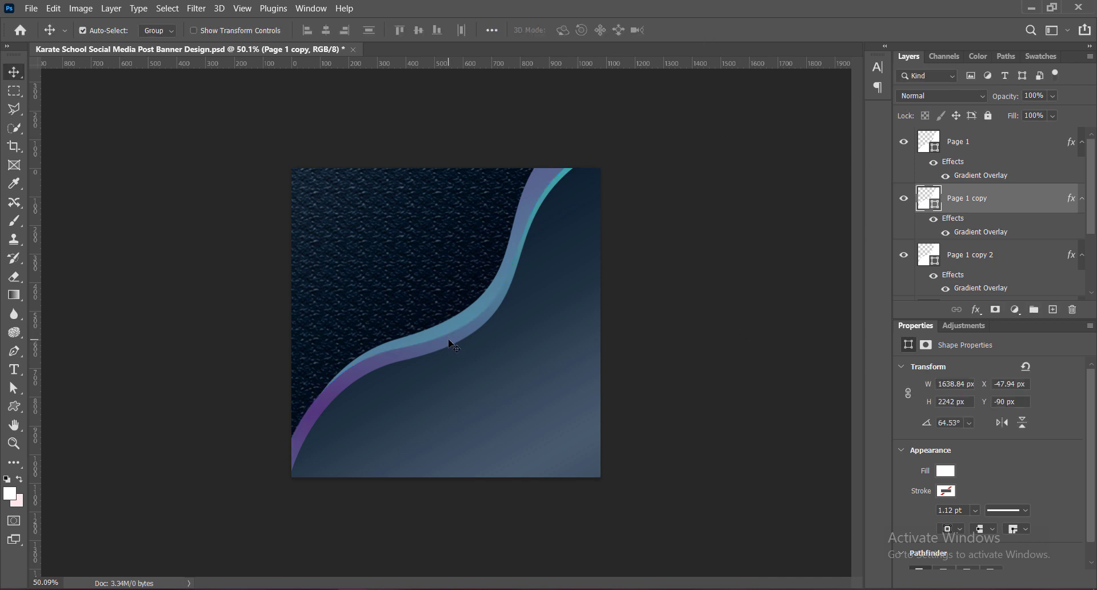
Add a black drop shadow to Page 1 copy with 51 px size and 66% opacity.
{"action": "right_click", "coordinate": [924, 198]}
{"action": "left_click", "coordinate": [960, 208]}
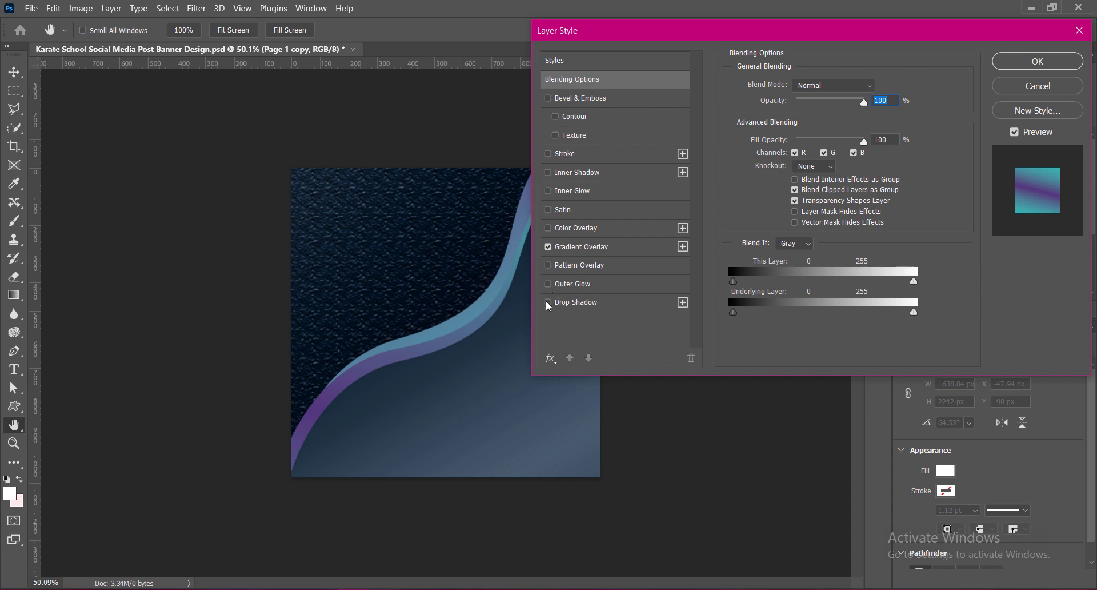
{"action": "left_click", "coordinate": [586, 306]}
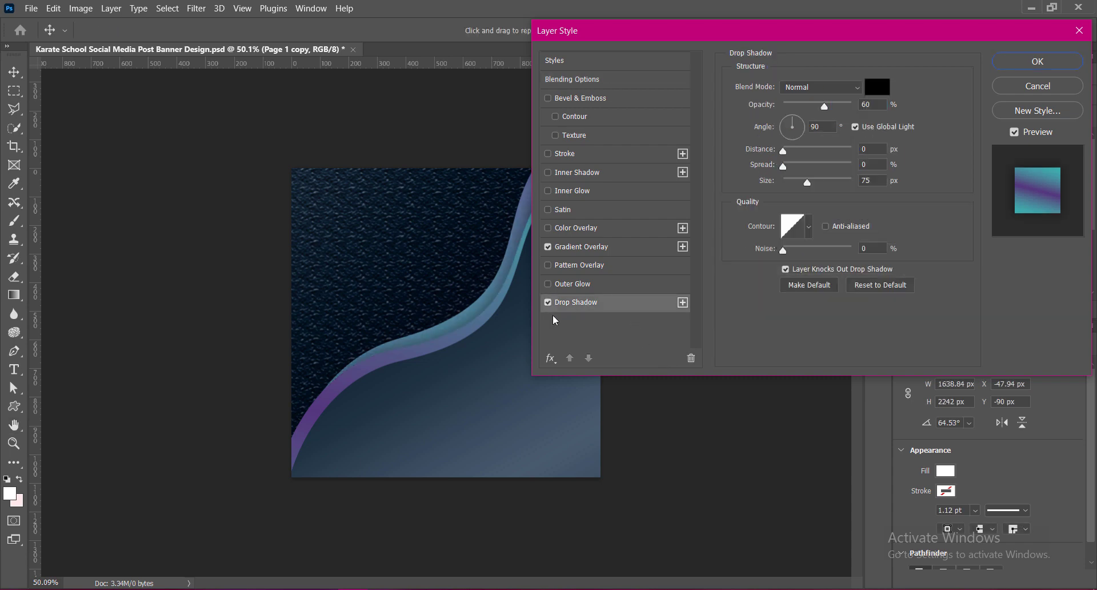
{"action": "left_click_drag", "start_coordinate": [807, 183], "coordinate": [801, 183]}
{"action": "left_click_drag", "start_coordinate": [825, 106], "coordinate": [834, 106]}
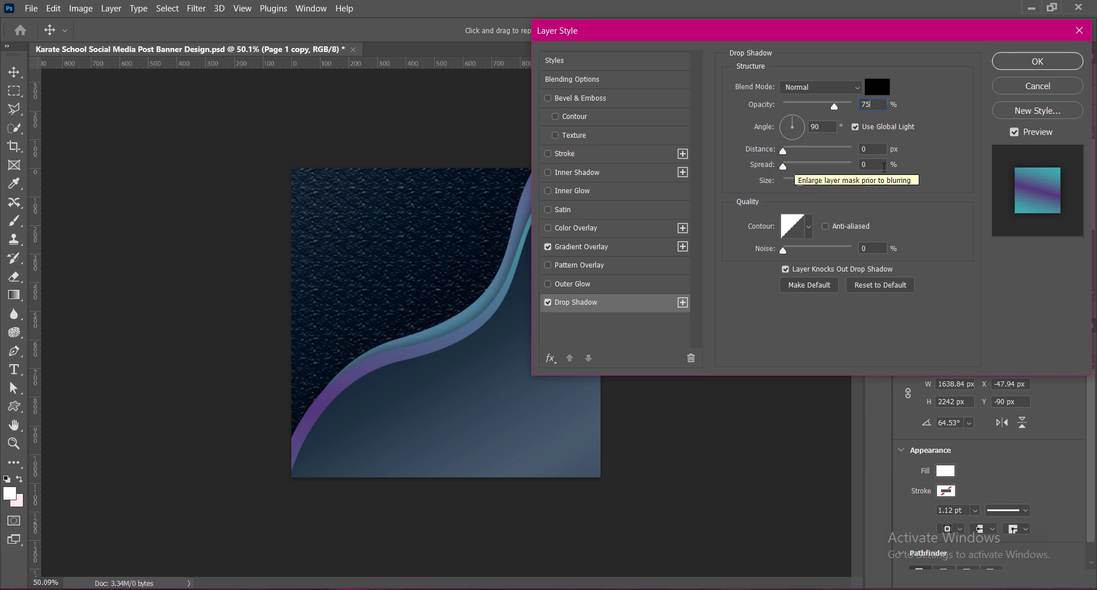
{"action": "type", "text": "51"}
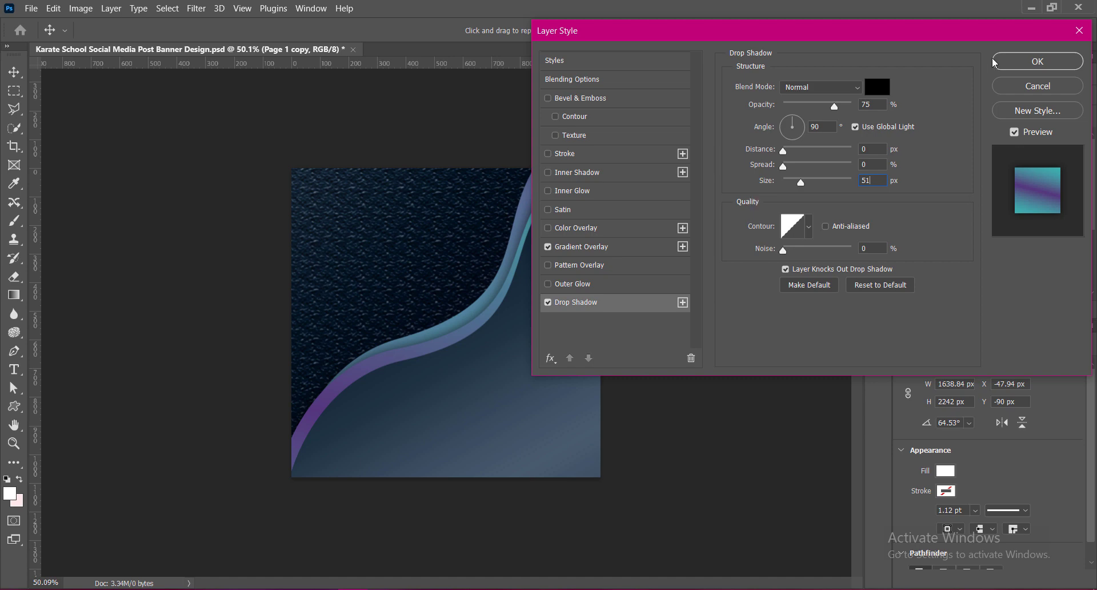
{"action": "left_click_drag", "start_coordinate": [835, 106], "coordinate": [829, 106]}
{"action": "left_click", "coordinate": [996, 66]}
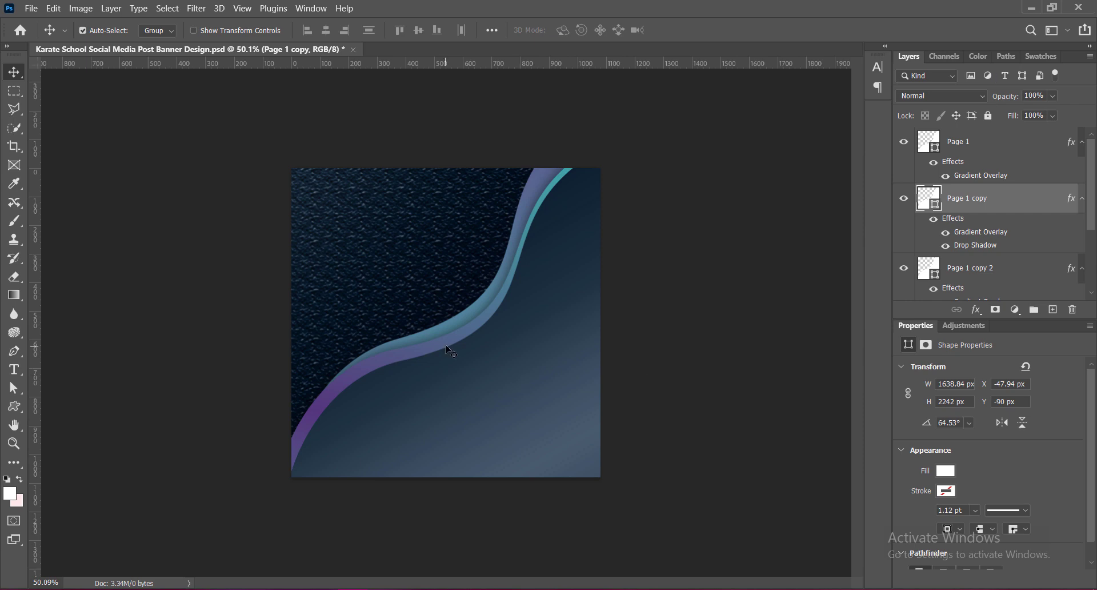
{"action": "left_click", "coordinate": [466, 387], "text": "ctrl"}
{"action": "key", "text": "ctrl"}
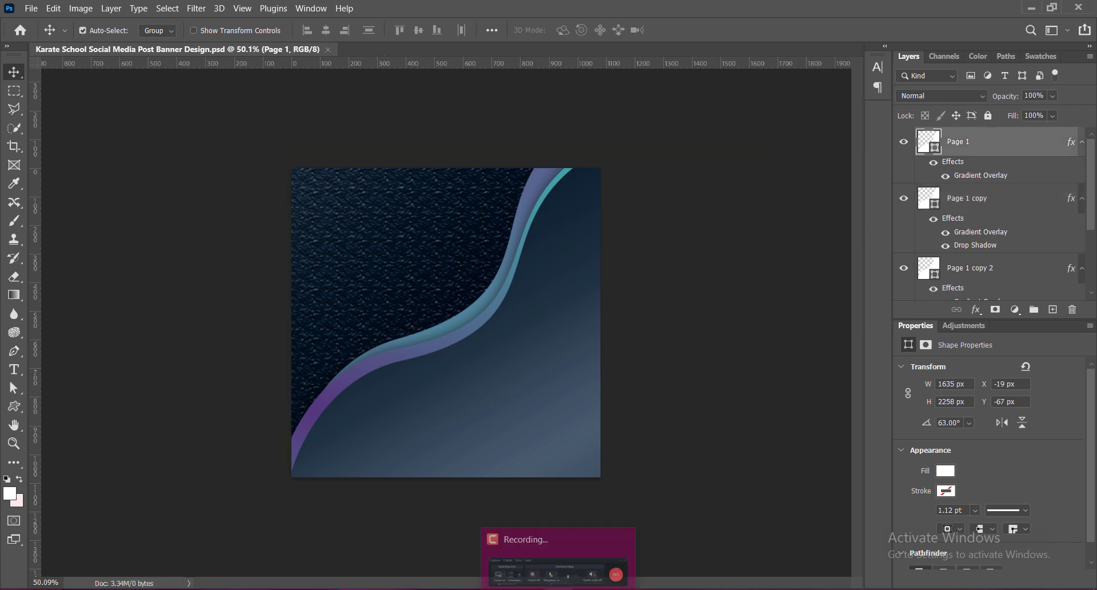
Add an Inner Shadow to Page 1 with size 21 and distance 12 px.
{"action": "right_click", "coordinate": [915, 143]}
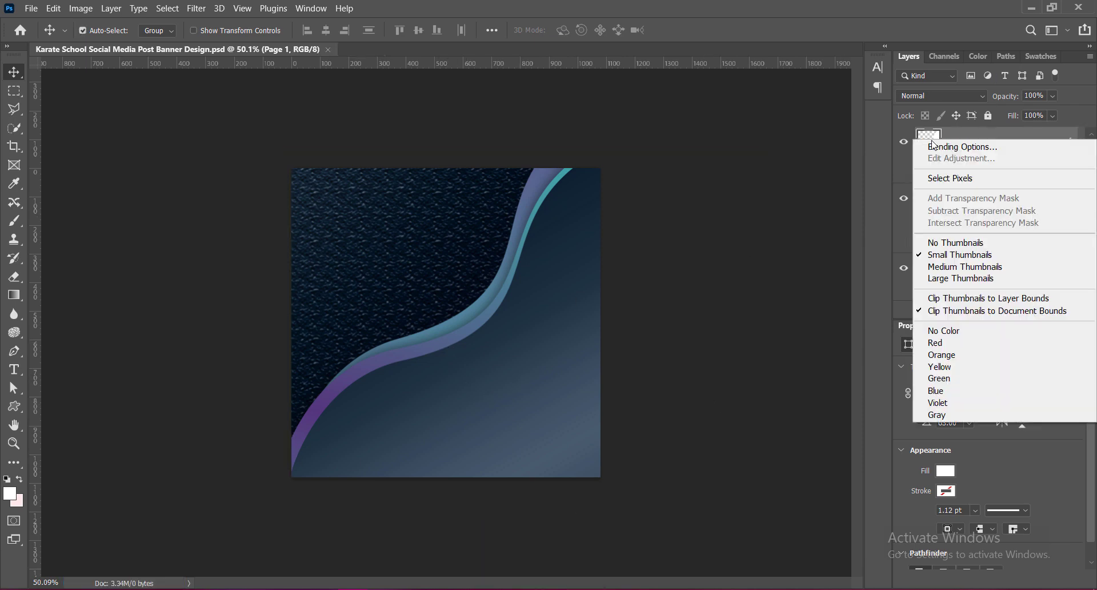
{"action": "left_click", "coordinate": [937, 145]}
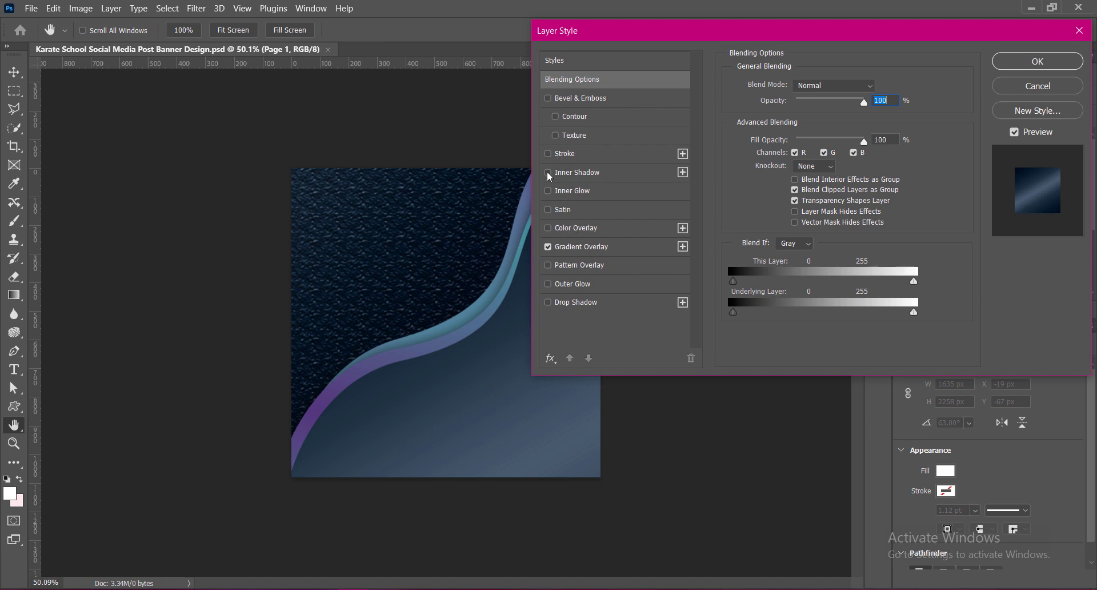
{"action": "left_click", "coordinate": [548, 173]}
{"action": "left_click", "coordinate": [574, 173]}
{"action": "mouse_move", "coordinate": [799, 183]}
{"action": "left_mouse_down"}
{"action": "mouse_move", "coordinate": [810, 187]}
{"action": "mouse_move", "coordinate": [793, 166]}
{"action": "left_mouse_up"}
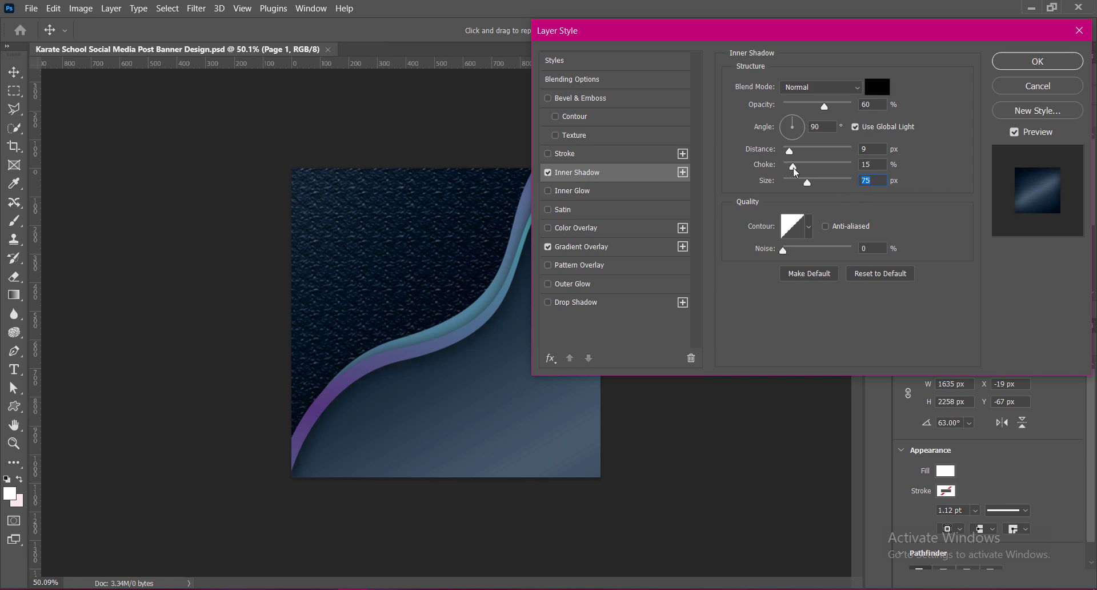
{"action": "type", "text": "21"}
{"action": "left_click_drag", "start_coordinate": [790, 152], "coordinate": [792, 152]}
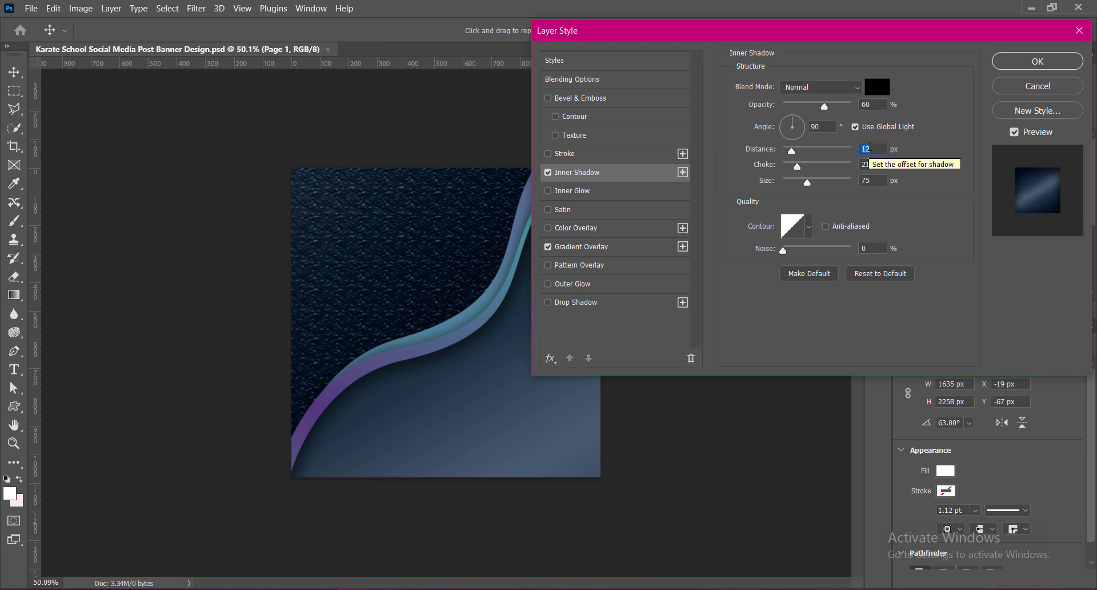
Enable a water-pattern Texture and Pillow Emboss bevel, size 0 px, value 75, direction Up.
{"action": "left_click", "coordinate": [555, 135]}
{"action": "left_click", "coordinate": [570, 136]}
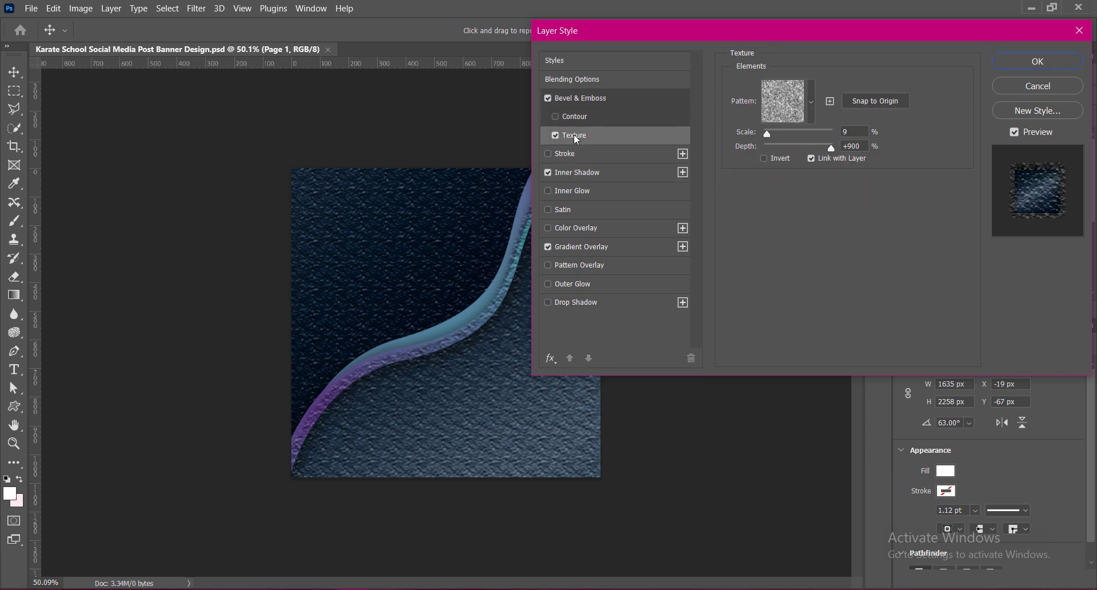
{"action": "left_click", "coordinate": [811, 101]}
{"action": "left_click", "coordinate": [752, 213]}
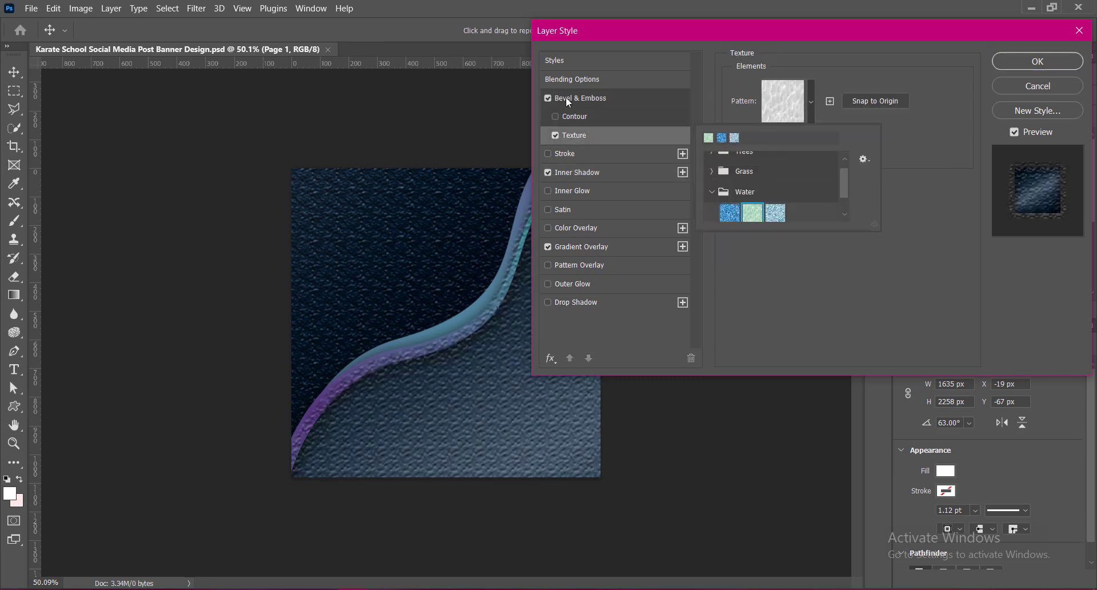
{"action": "left_click", "coordinate": [577, 98]}
{"action": "left_click", "coordinate": [823, 131]}
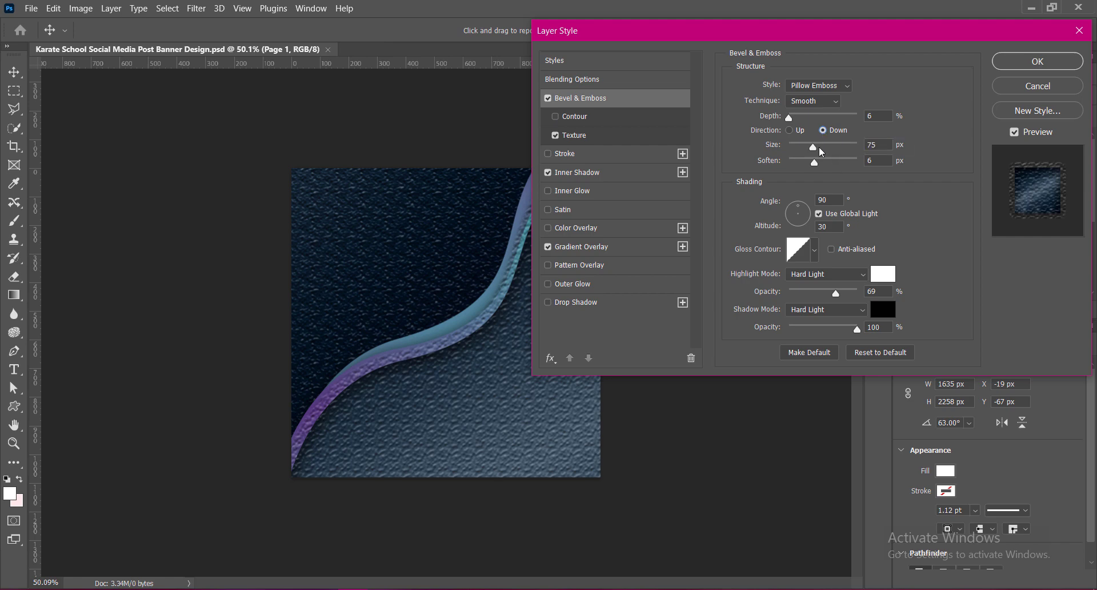
{"action": "mouse_move", "coordinate": [813, 147]}
{"action": "left_mouse_down"}
{"action": "mouse_move", "coordinate": [787, 149]}
{"action": "mouse_move", "coordinate": [840, 166]}
{"action": "left_mouse_up"}
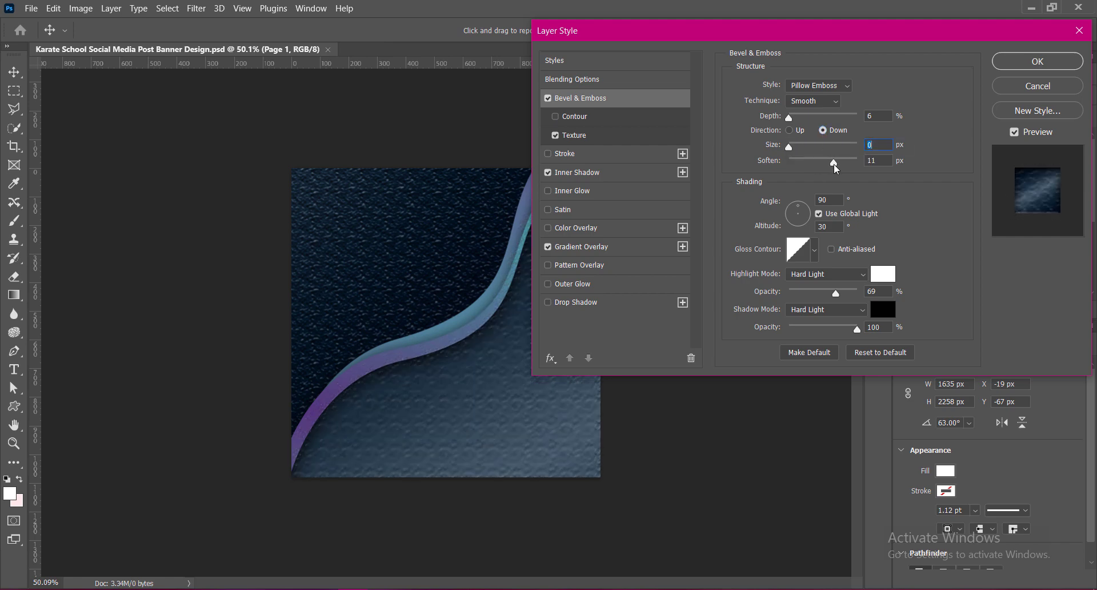
{"action": "left_click_drag", "start_coordinate": [789, 117], "coordinate": [805, 118]}
{"action": "type", "text": "75"}
{"action": "left_click", "coordinate": [790, 130]}
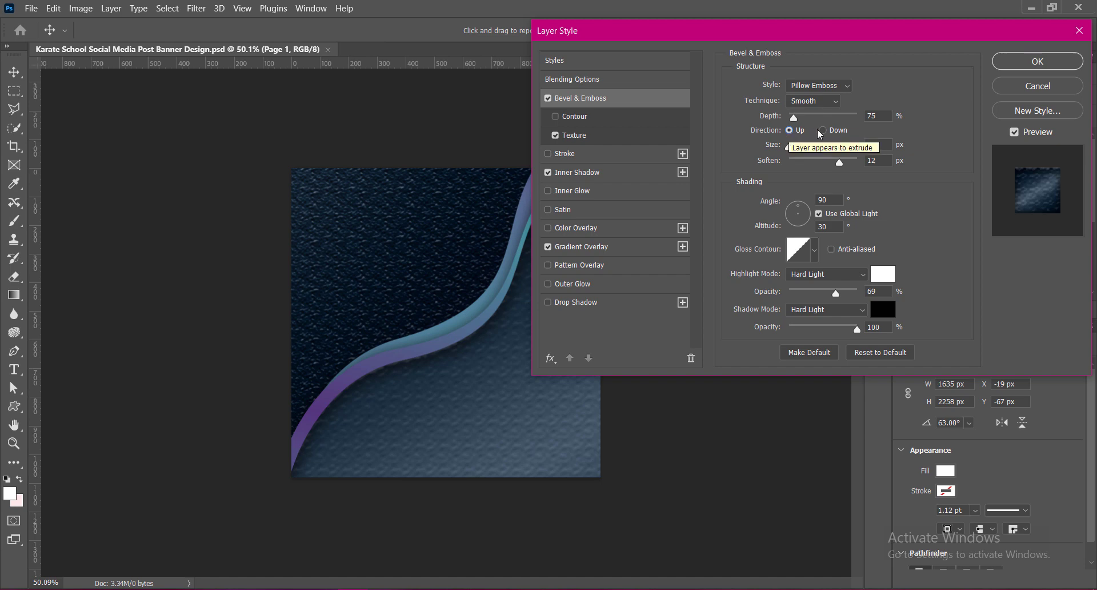
Set texture scale to 9% and bevel softness to 9 px, lower highlight opacity, and apply.
{"action": "left_click", "coordinate": [589, 137]}
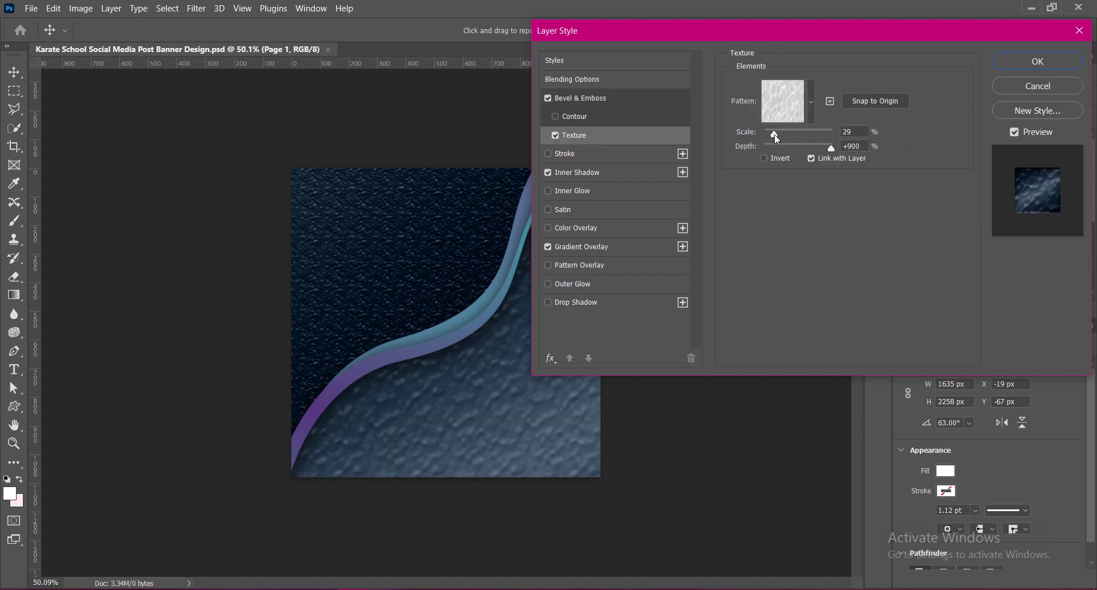
{"action": "left_click_drag", "start_coordinate": [774, 136], "coordinate": [770, 136]}
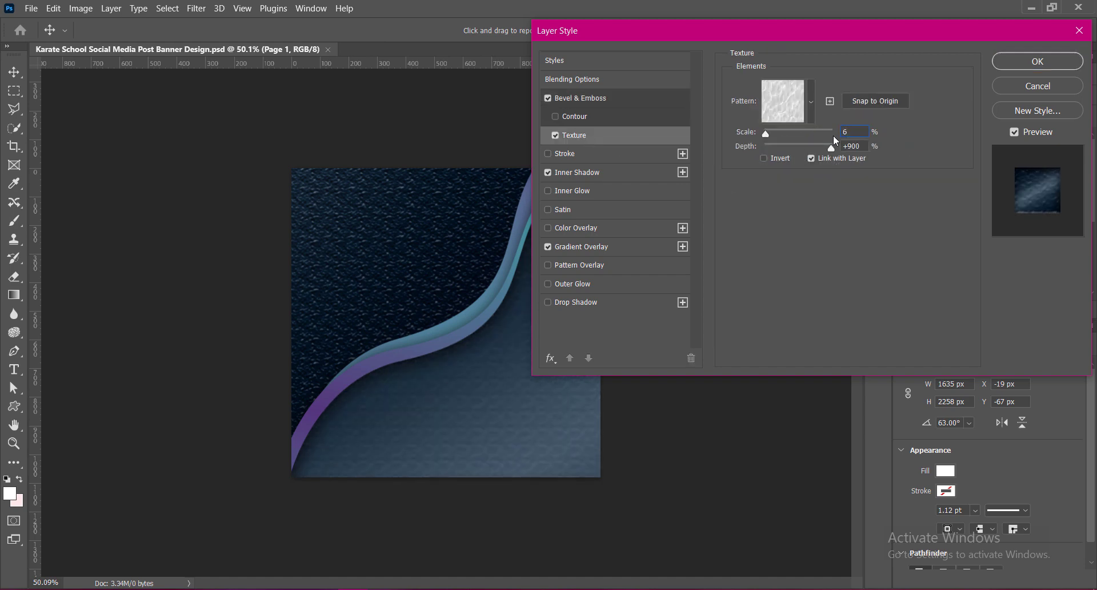
{"action": "type", "text": "12"}
{"action": "key", "text": "BackSpace"}
{"action": "key", "text": "BackSpace"}
{"action": "type", "text": "9"}
{"action": "left_click", "coordinate": [846, 146]}
{"action": "left_click", "coordinate": [587, 100]}
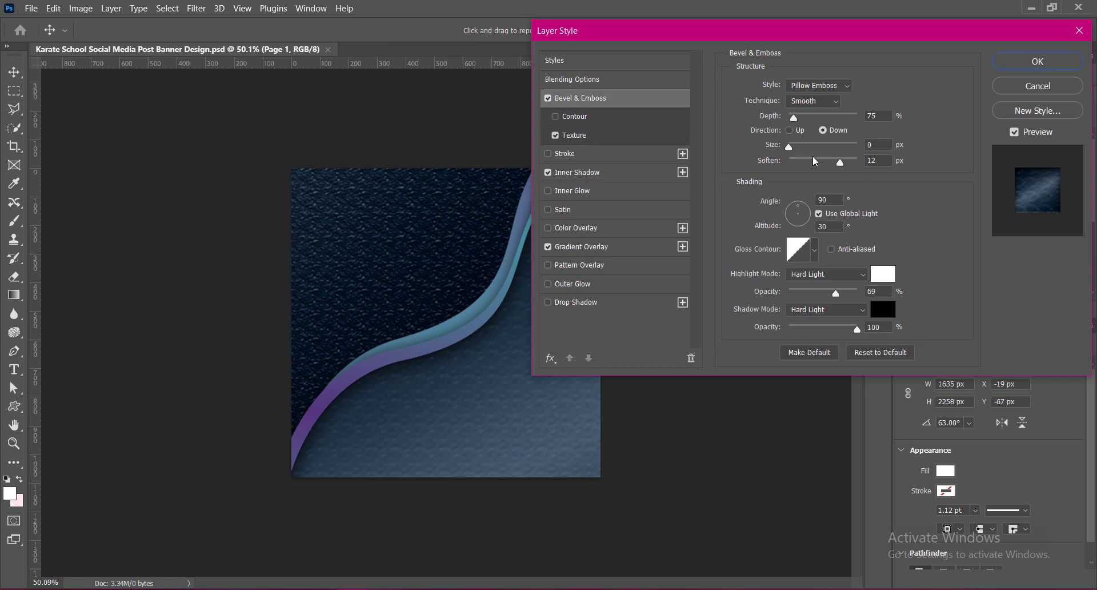
{"action": "left_click_drag", "start_coordinate": [841, 166], "coordinate": [831, 166]}
{"action": "left_click_drag", "start_coordinate": [836, 293], "coordinate": [841, 294]}
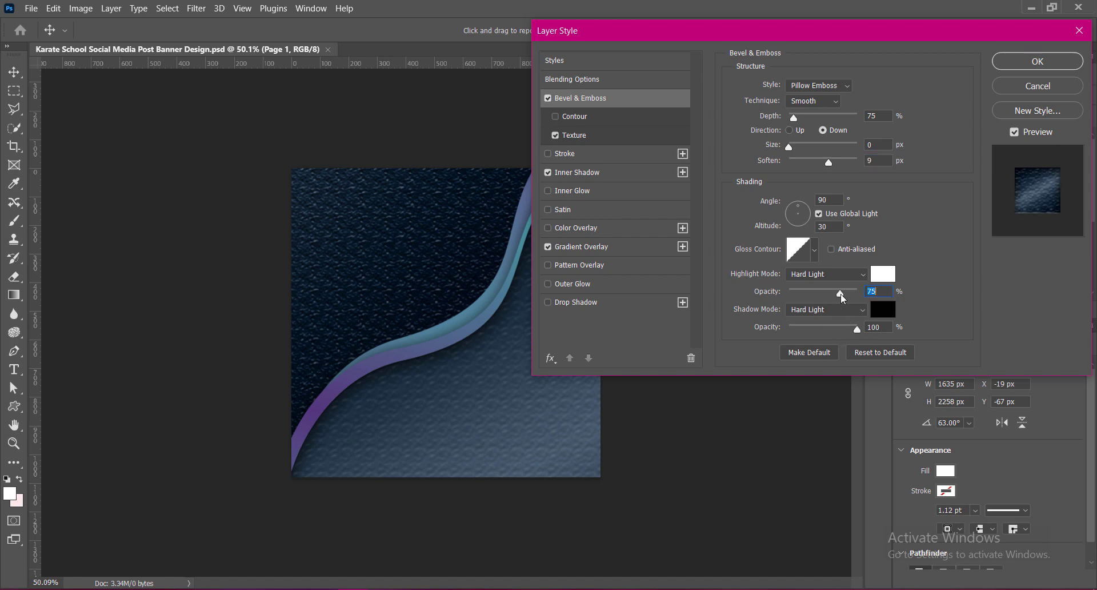
{"action": "left_click", "coordinate": [1037, 61]}
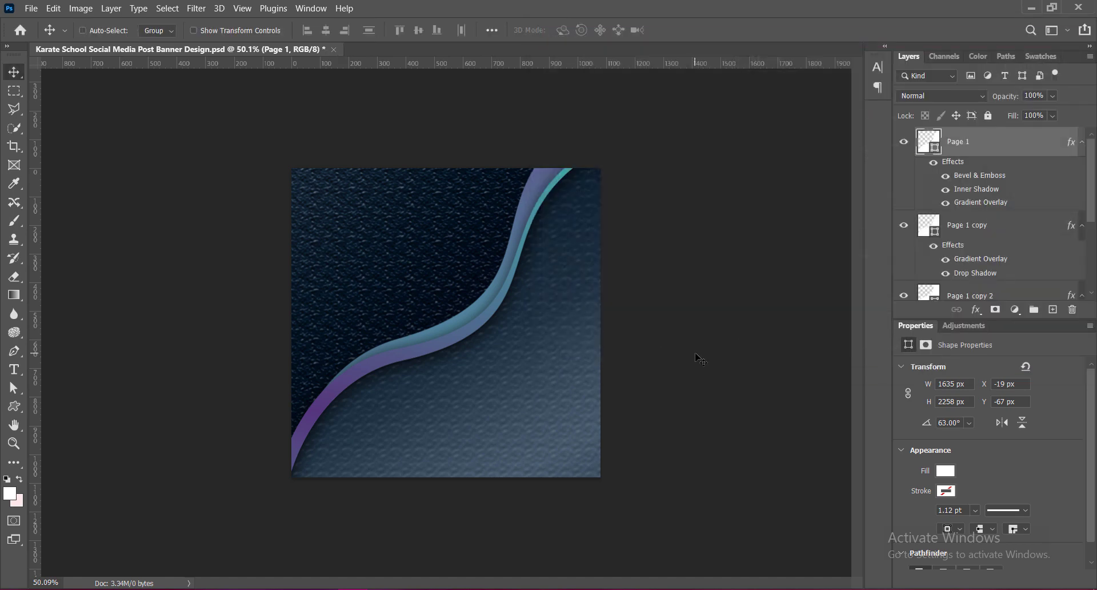
Scroll the Layers panel and select the Page 1 copy 2 wave layer.
{"action": "scroll", "coordinate": [446, 355], "scroll_direction": "up", "scroll_amount": 1}
{"action": "scroll", "coordinate": [446, 355], "scroll_direction": "up", "scroll_amount": 1}
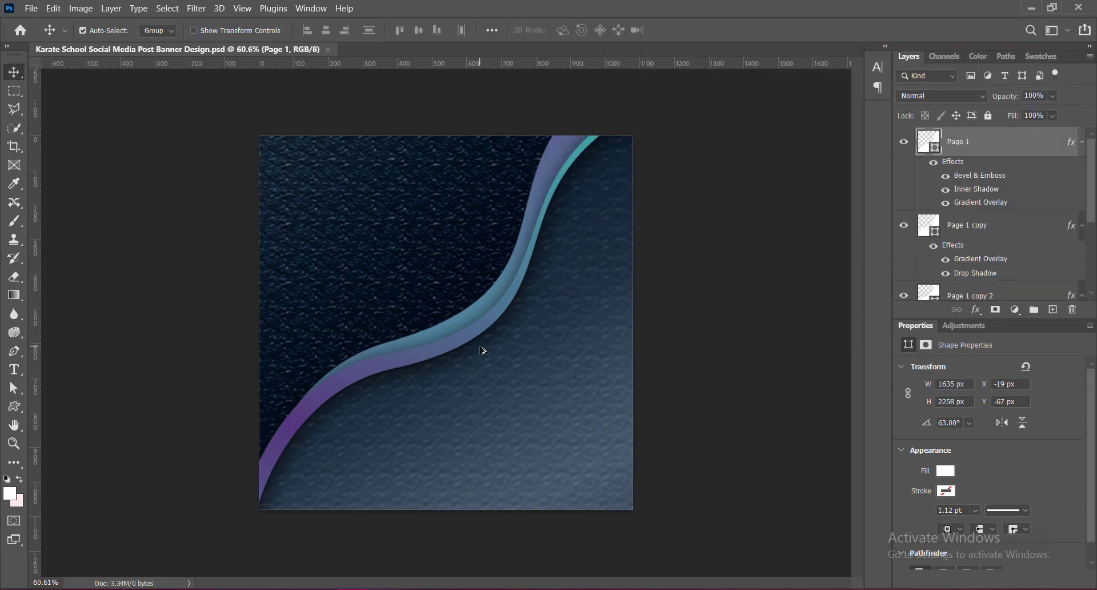
{"action": "scroll", "coordinate": [483, 349], "scroll_direction": "up", "scroll_amount": 2}
{"action": "scroll", "coordinate": [483, 350], "scroll_direction": "up", "scroll_amount": 1}
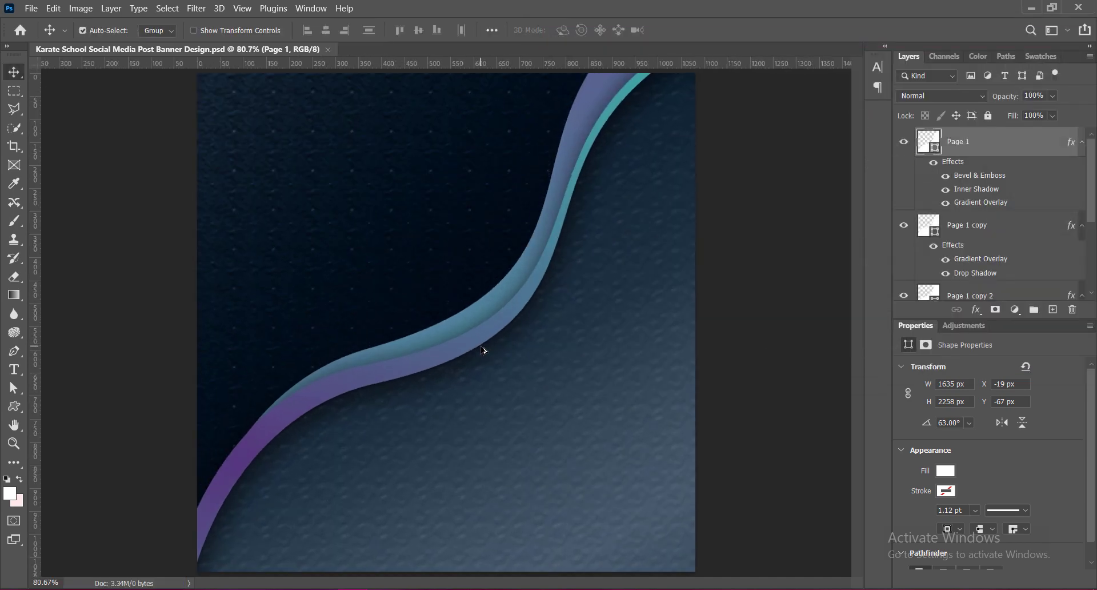
{"action": "scroll", "coordinate": [460, 331], "scroll_direction": "down", "scroll_amount": 1}
{"action": "left_click", "coordinate": [455, 331]}
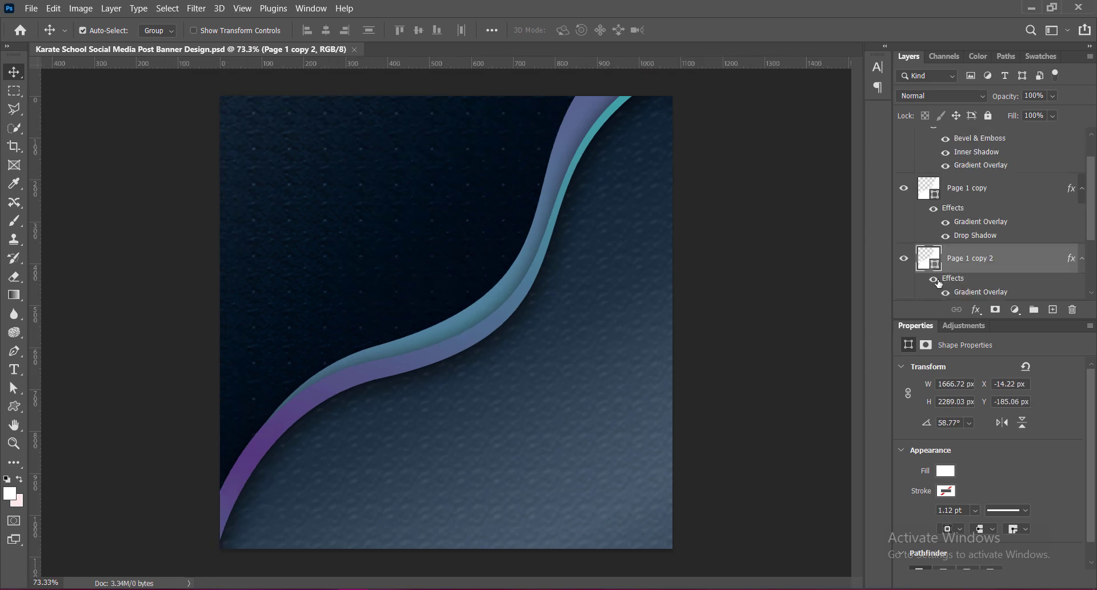
Enable an Outer Glow on Page 1 copy 2 with Hard Mix blend mode.
{"action": "right_click", "coordinate": [926, 264]}
{"action": "left_click", "coordinate": [949, 269]}
{"action": "left_click", "coordinate": [549, 284]}
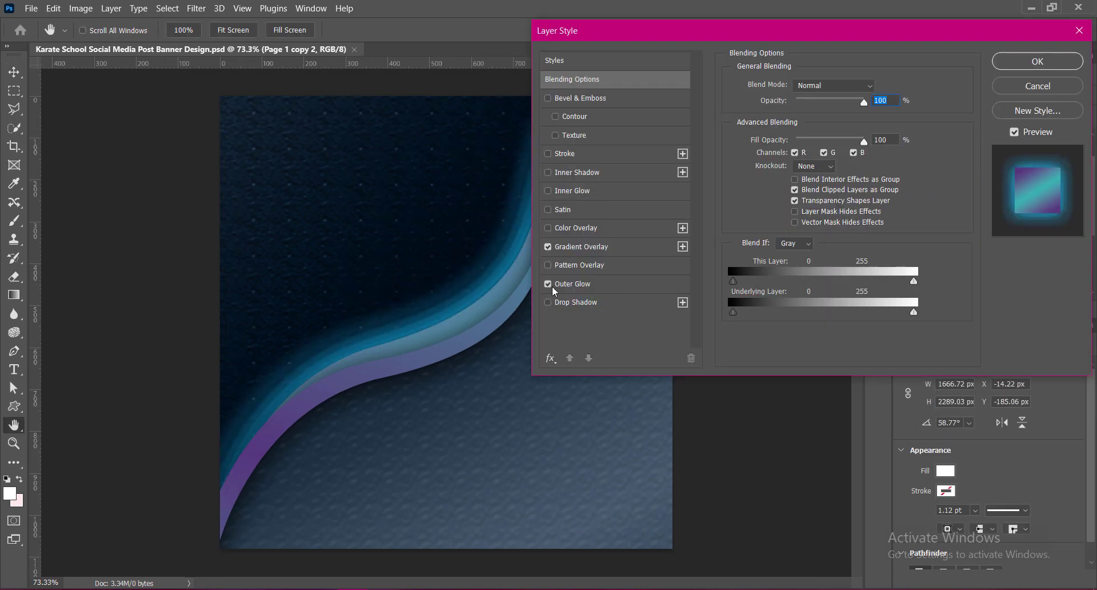
{"action": "left_click", "coordinate": [577, 285]}
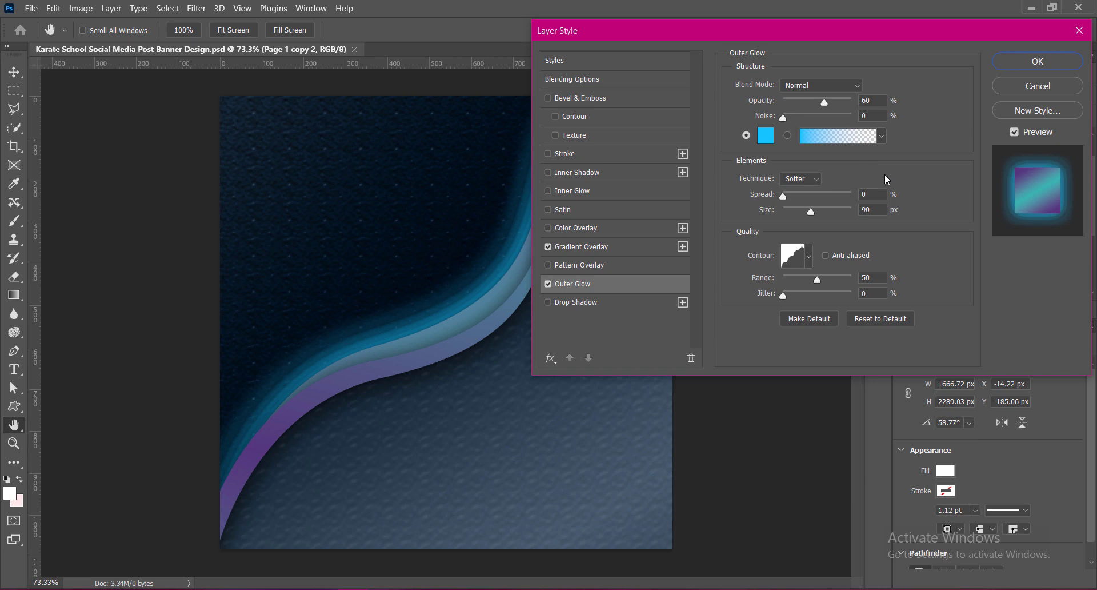
{"action": "left_click", "coordinate": [846, 86]}
{"action": "left_click", "coordinate": [802, 322]}
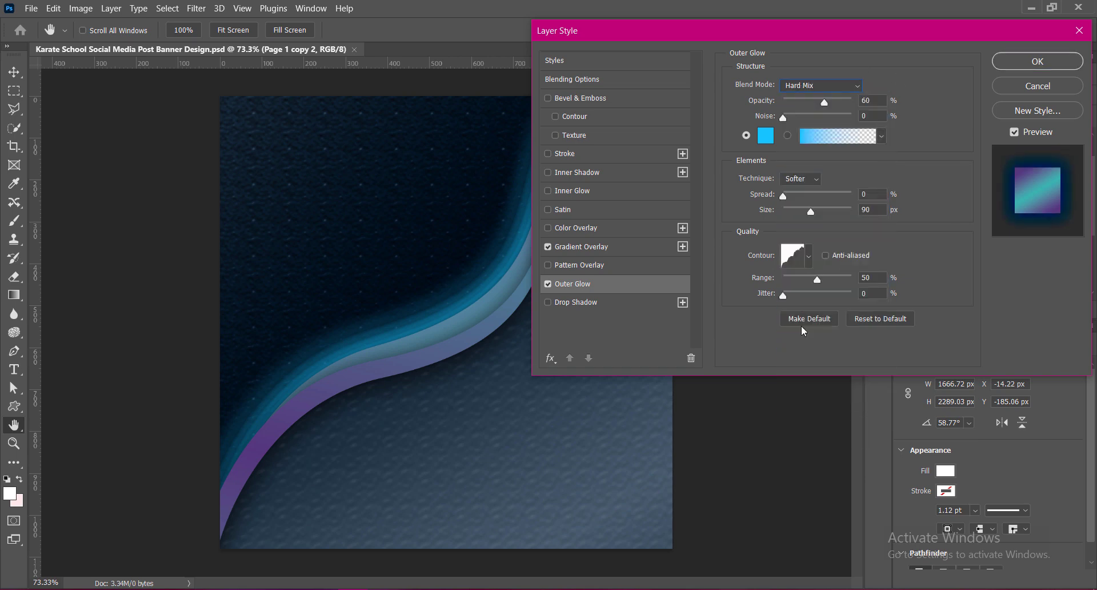
Set the outer glow colour to a very pale cyan.
{"action": "left_click", "coordinate": [766, 137]}
{"action": "left_click", "coordinate": [463, 344]}
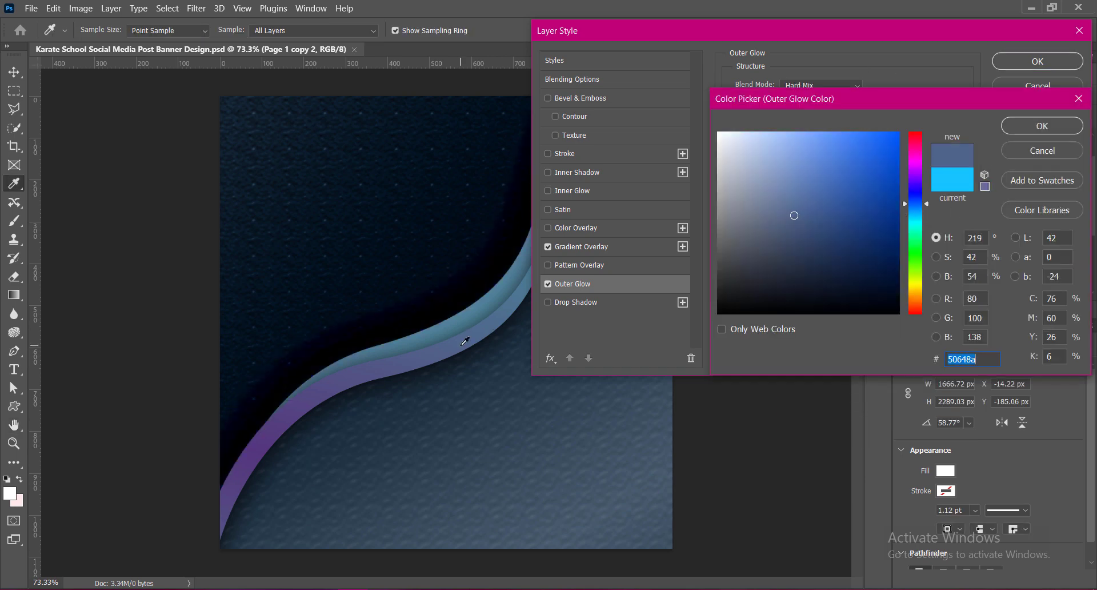
{"action": "left_click", "coordinate": [274, 436]}
{"action": "left_click_drag", "start_coordinate": [494, 295], "coordinate": [494, 392]}
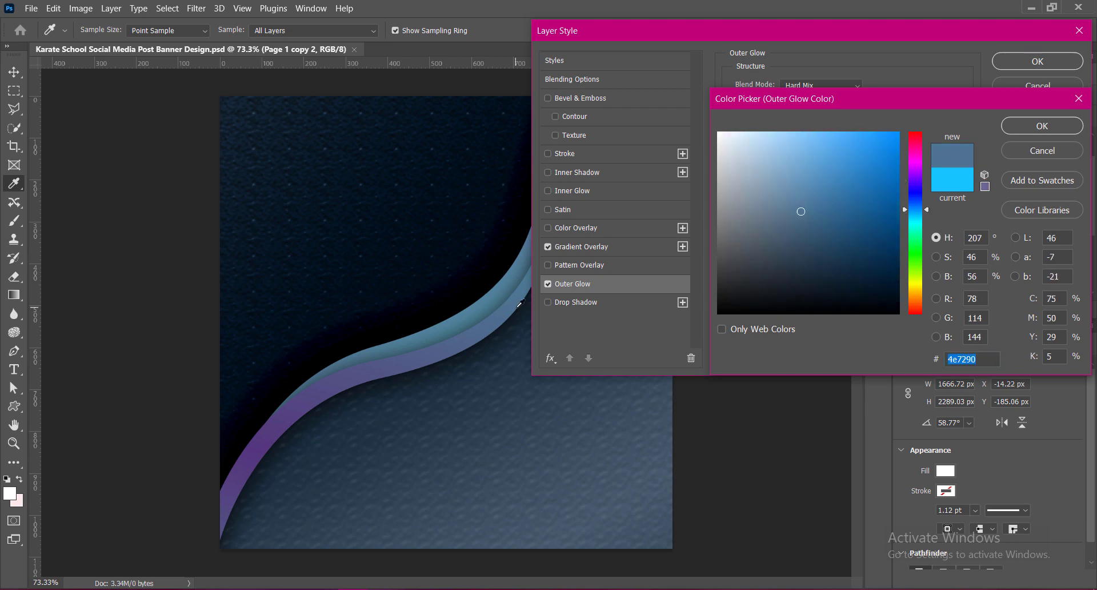
{"action": "left_click_drag", "start_coordinate": [742, 133], "coordinate": [759, 139]}
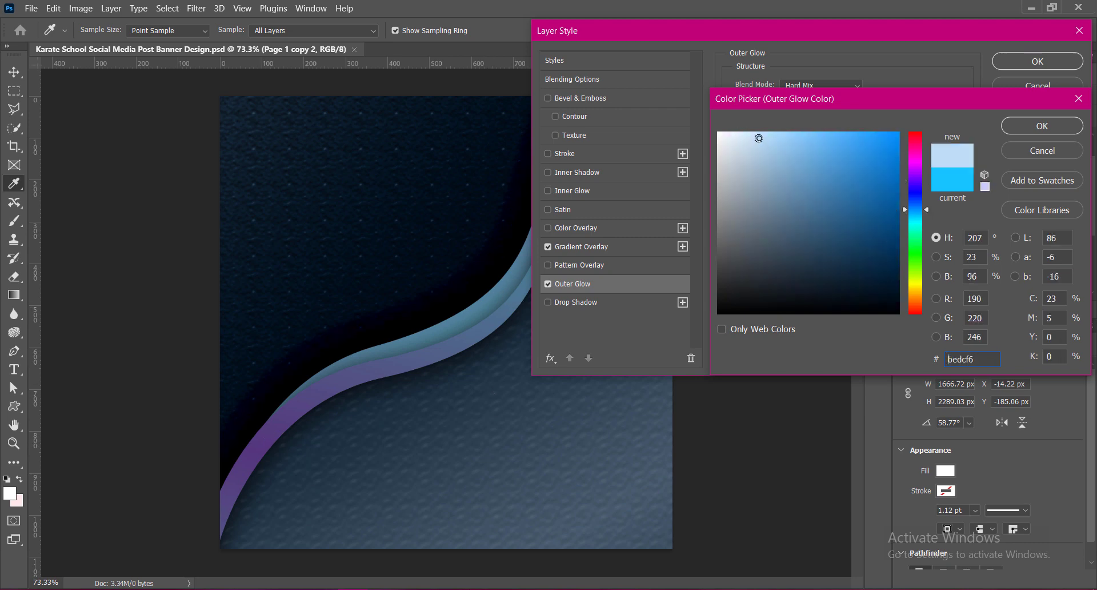
{"action": "left_click", "coordinate": [780, 138]}
{"action": "left_click", "coordinate": [917, 171]}
{"action": "left_click", "coordinate": [921, 150]}
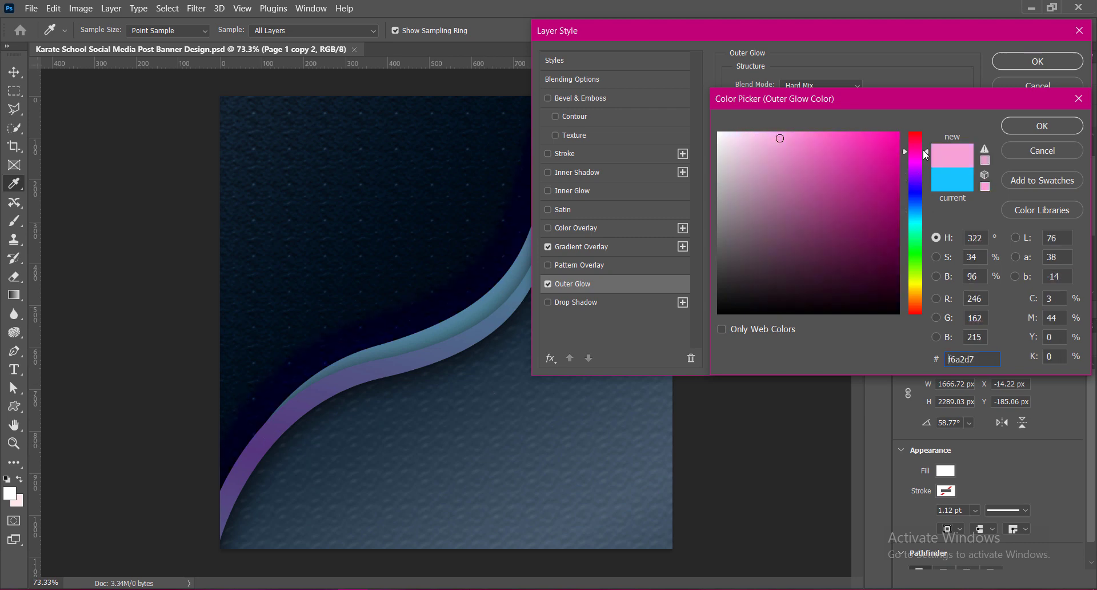
{"action": "left_click", "coordinate": [917, 239]}
{"action": "left_click", "coordinate": [918, 218]}
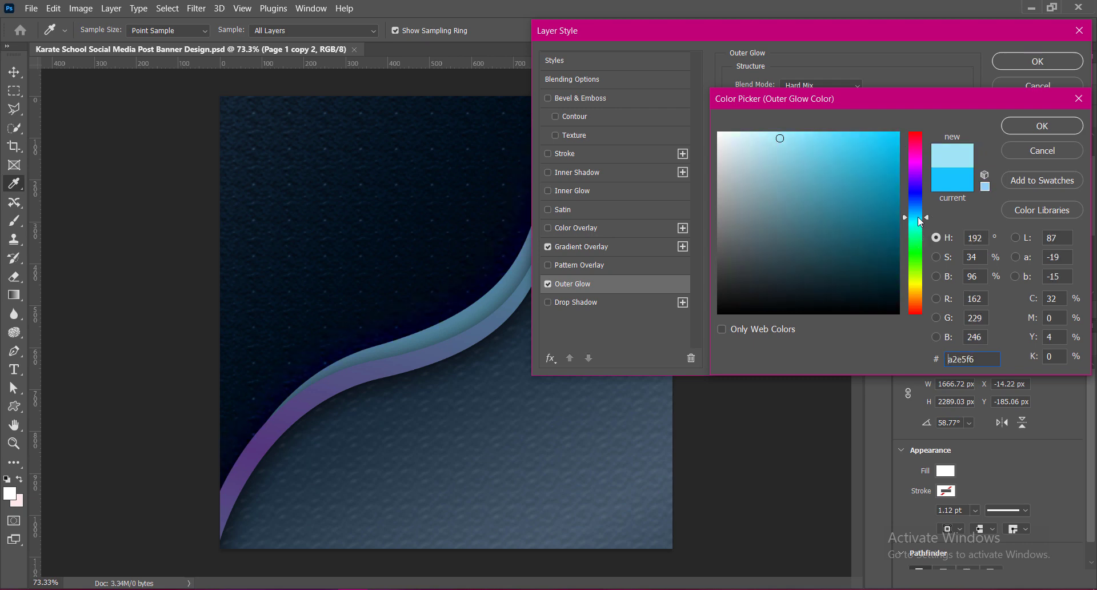
{"action": "left_click", "coordinate": [918, 289]}
{"action": "left_click", "coordinate": [749, 135]}
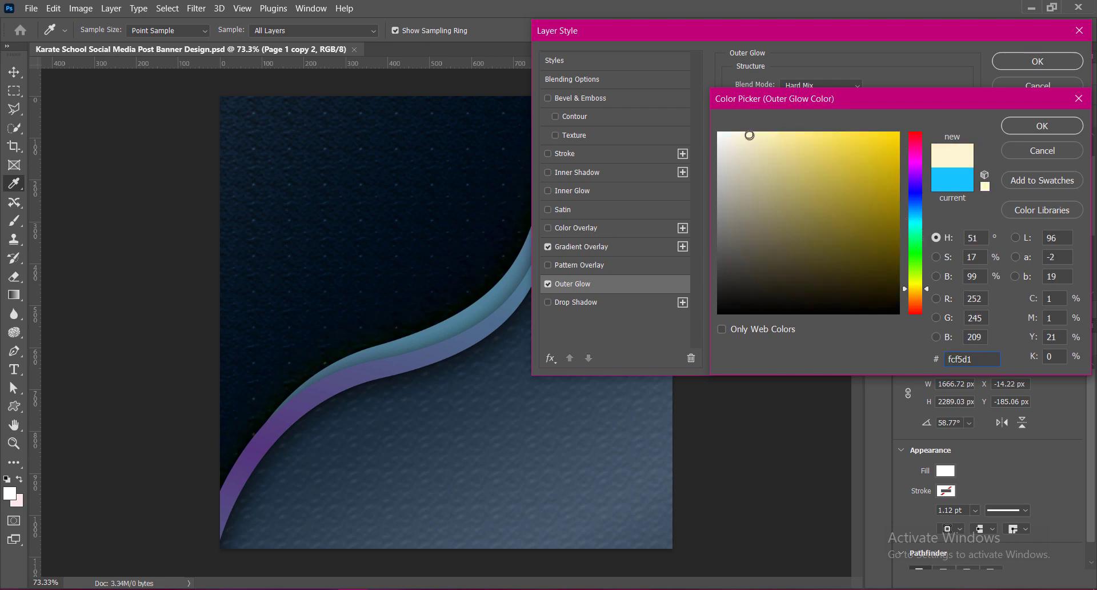
{"action": "left_click", "coordinate": [919, 228]}
{"action": "left_click", "coordinate": [926, 228]}
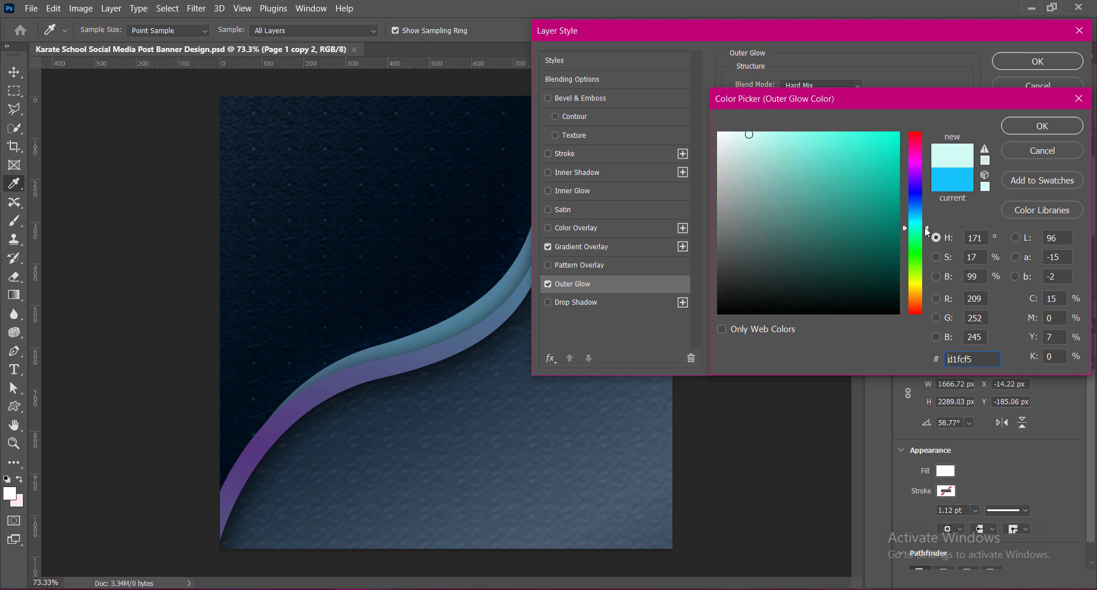
{"action": "mouse_move", "coordinate": [746, 134]}
{"action": "left_mouse_down"}
{"action": "mouse_move", "coordinate": [865, 137]}
{"action": "mouse_move", "coordinate": [753, 133]}
{"action": "left_mouse_up"}
{"action": "left_click", "coordinate": [1057, 125]}
Give the glow the spiky multi-peak contour.
{"action": "left_click", "coordinate": [809, 256]}
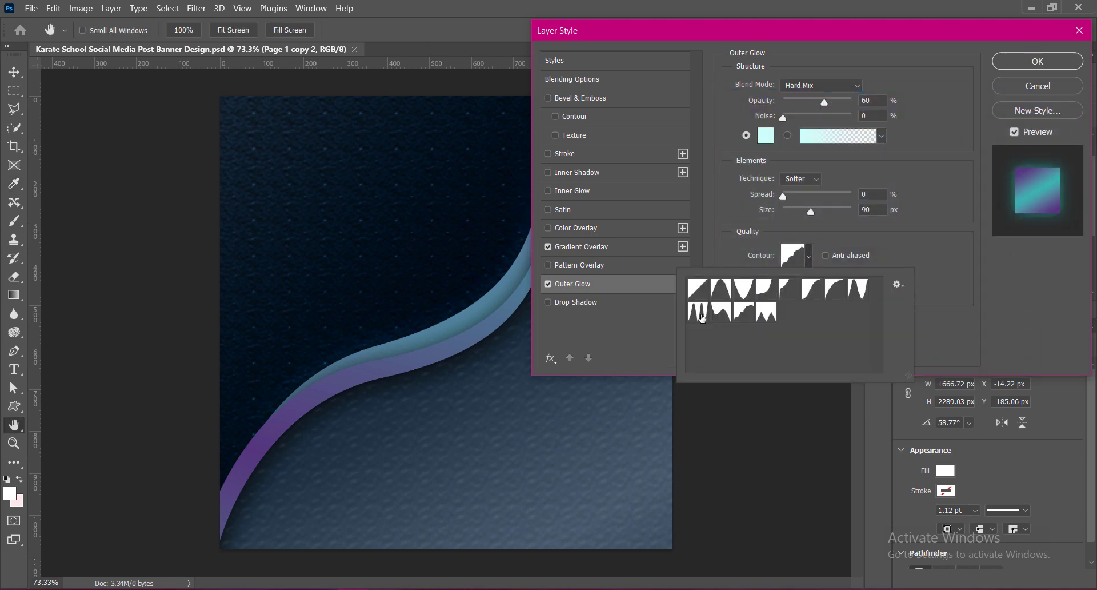
{"action": "left_click", "coordinate": [698, 312]}
{"action": "left_click", "coordinate": [720, 312]}
{"action": "left_click", "coordinate": [721, 288]}
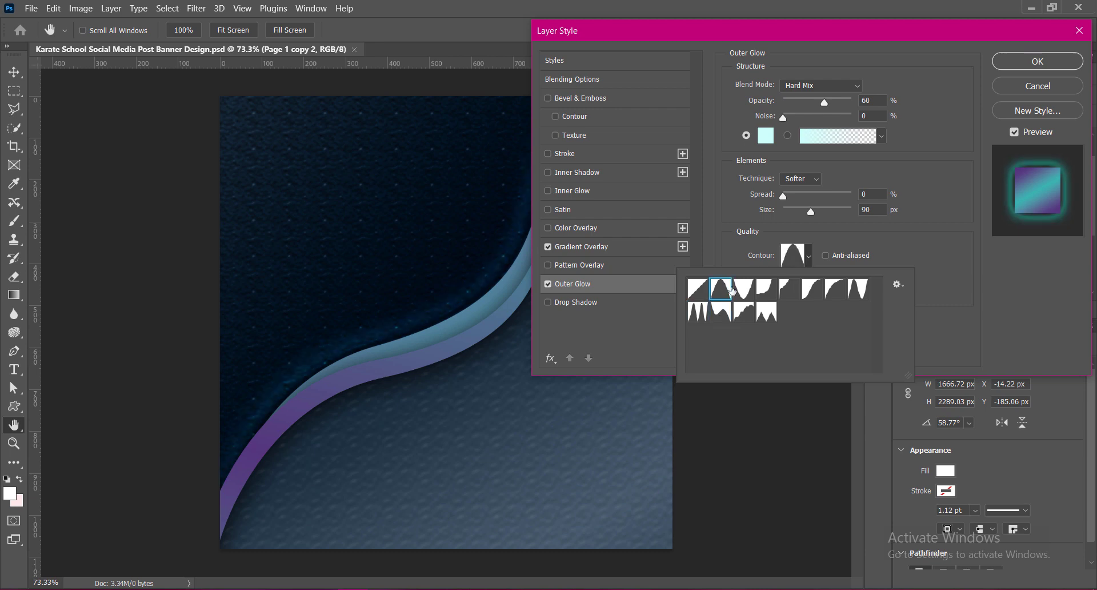
{"action": "left_click", "coordinate": [743, 288]}
{"action": "left_click", "coordinate": [743, 313]}
{"action": "left_click", "coordinate": [766, 312]}
{"action": "left_click", "coordinate": [766, 288]}
{"action": "left_click", "coordinate": [793, 290]}
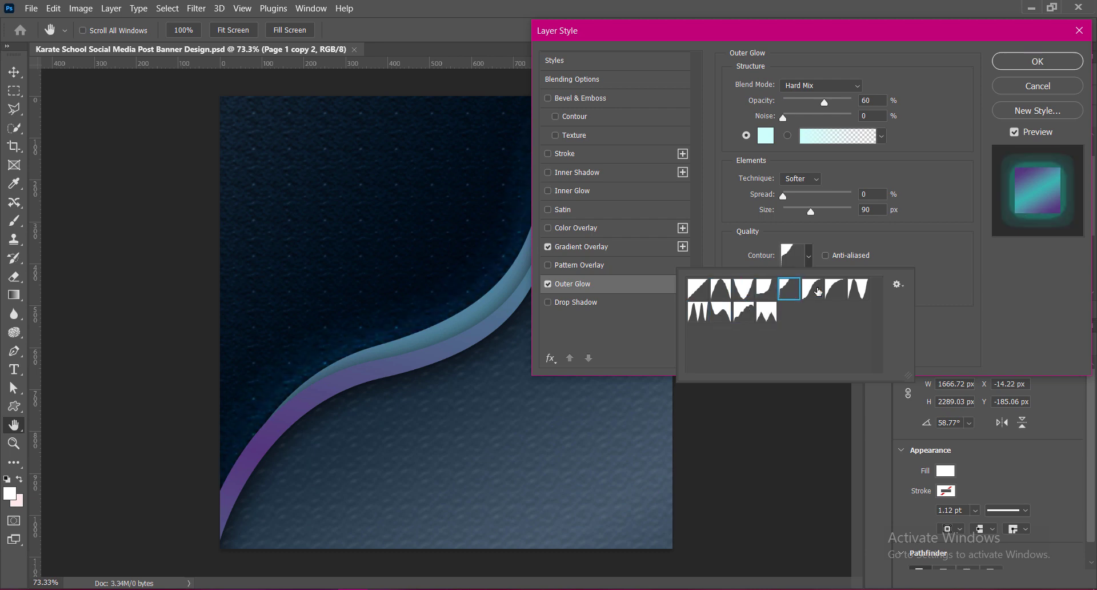
{"action": "left_click", "coordinate": [812, 288]}
{"action": "left_click", "coordinate": [834, 289]}
{"action": "left_click", "coordinate": [857, 288]}
{"action": "left_click", "coordinate": [699, 313]}
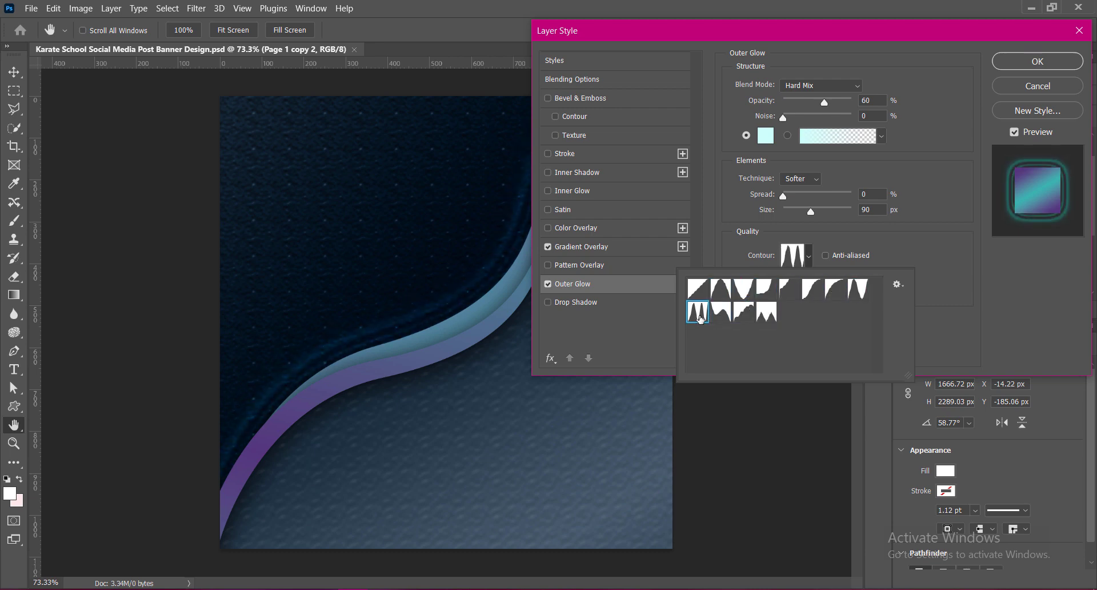
{"action": "left_click", "coordinate": [947, 311]}
Set glow opacity to 75% and spread to 3%, and apply the style.
{"action": "left_click_drag", "start_coordinate": [824, 102], "coordinate": [835, 103]}
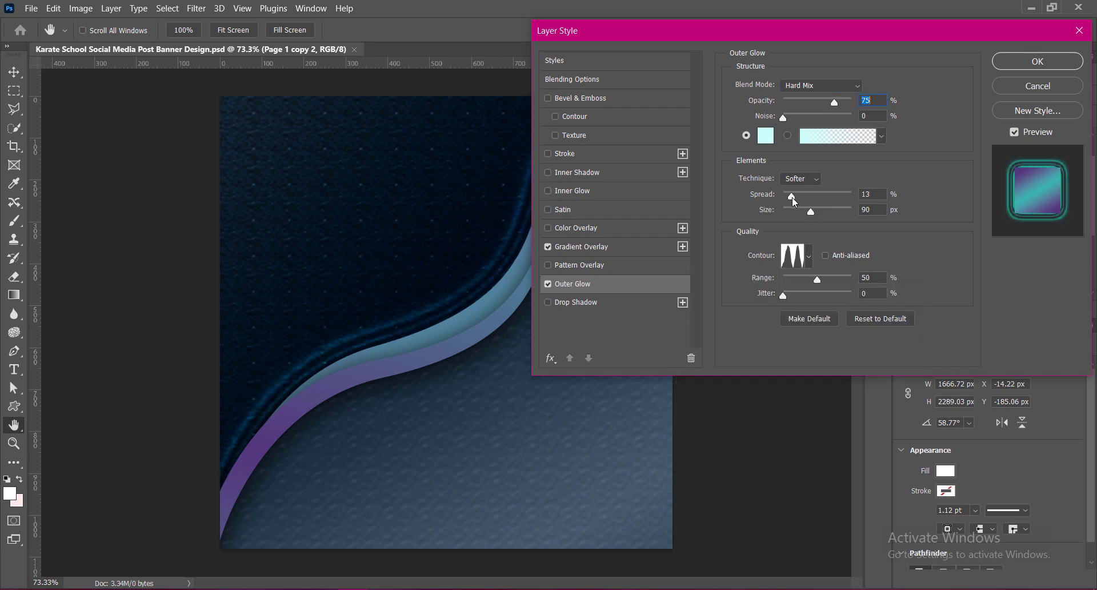
{"action": "left_click_drag", "start_coordinate": [783, 195], "coordinate": [815, 210]}
{"action": "type", "text": "99"}
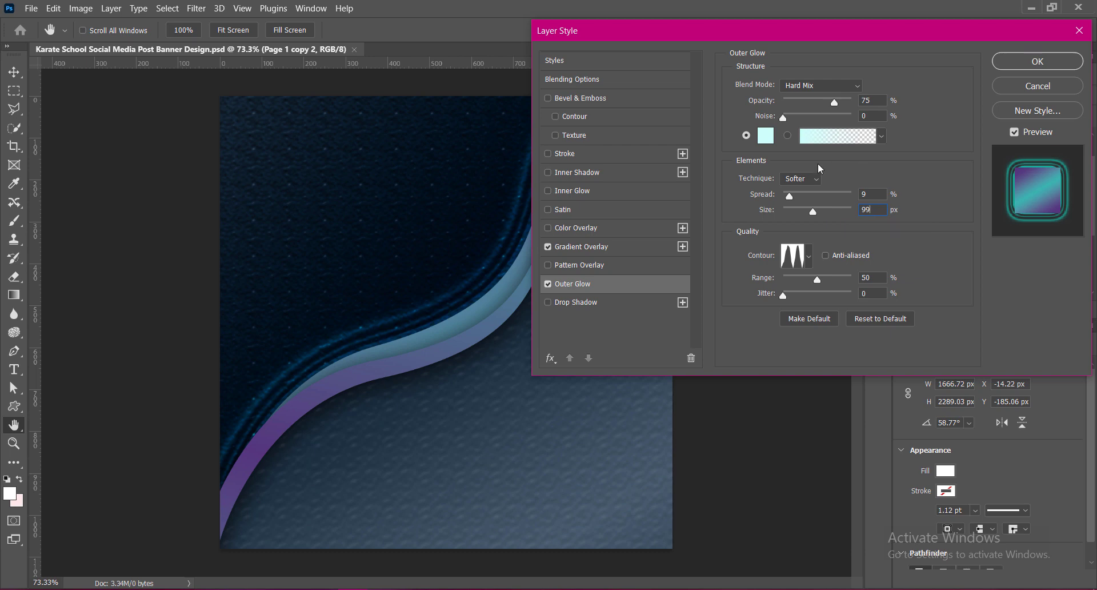
{"action": "key", "text": "shift+Tab"}
{"action": "type", "text": "3"}
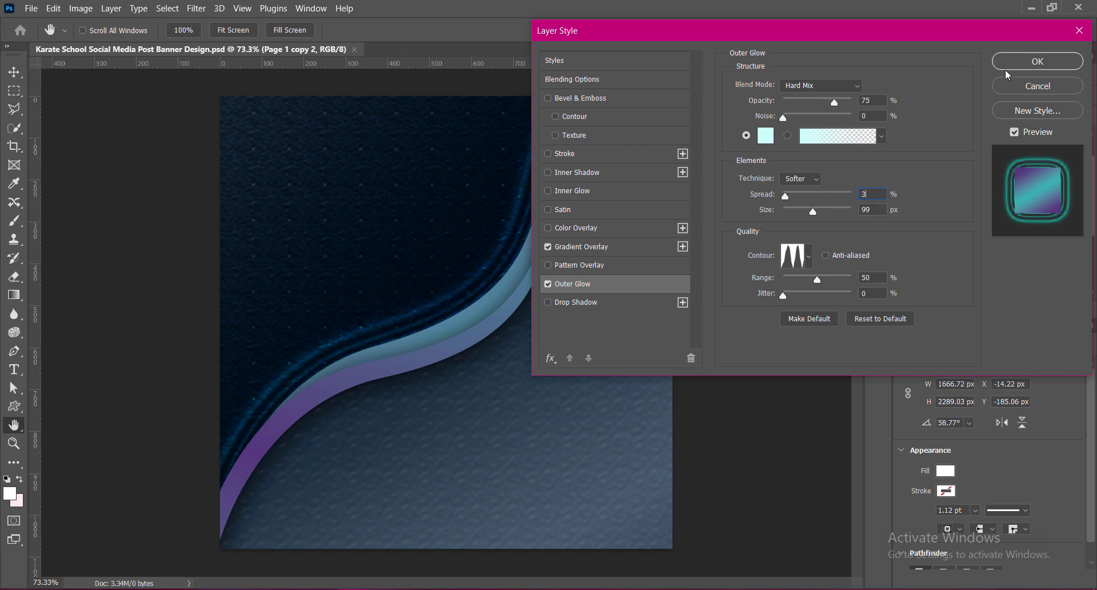
{"action": "left_click", "coordinate": [1012, 63]}
Save the banner, then reduce the outer glow size to 75 px.
{"action": "key", "text": "ctrl+s"}
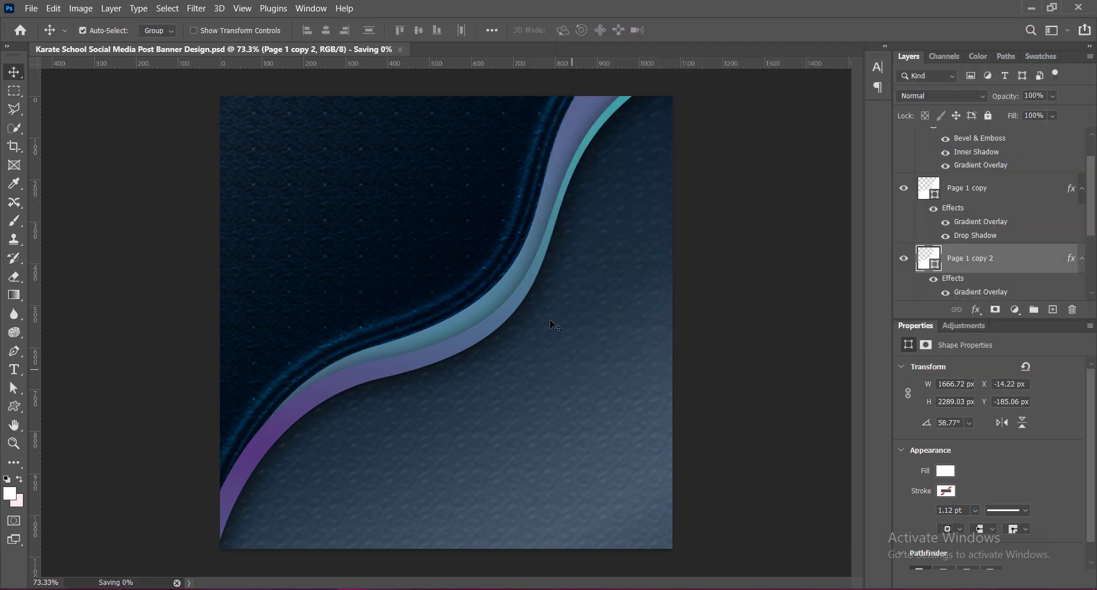
{"action": "key", "text": "ctrl+minus"}
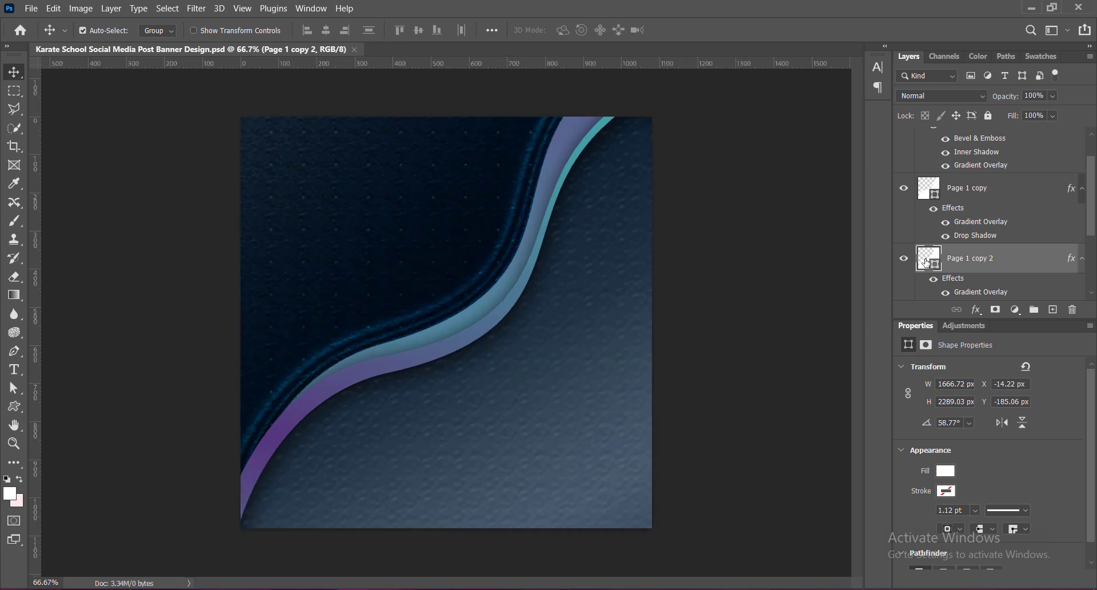
{"action": "double_click", "coordinate": [929, 267]}
{"action": "left_click", "coordinate": [585, 285]}
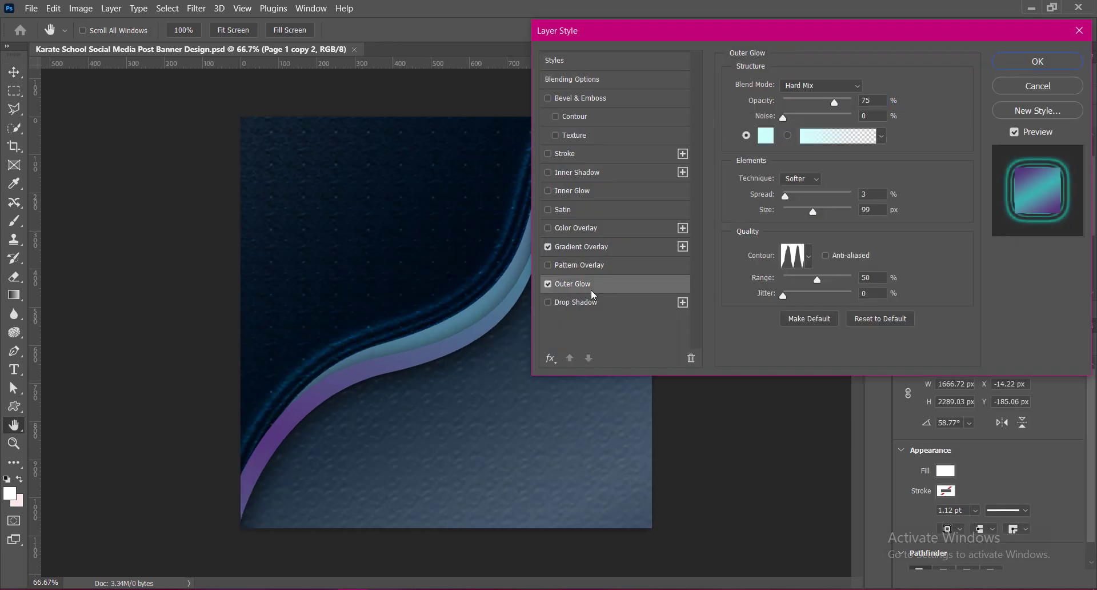
{"action": "type", "text": "75"}
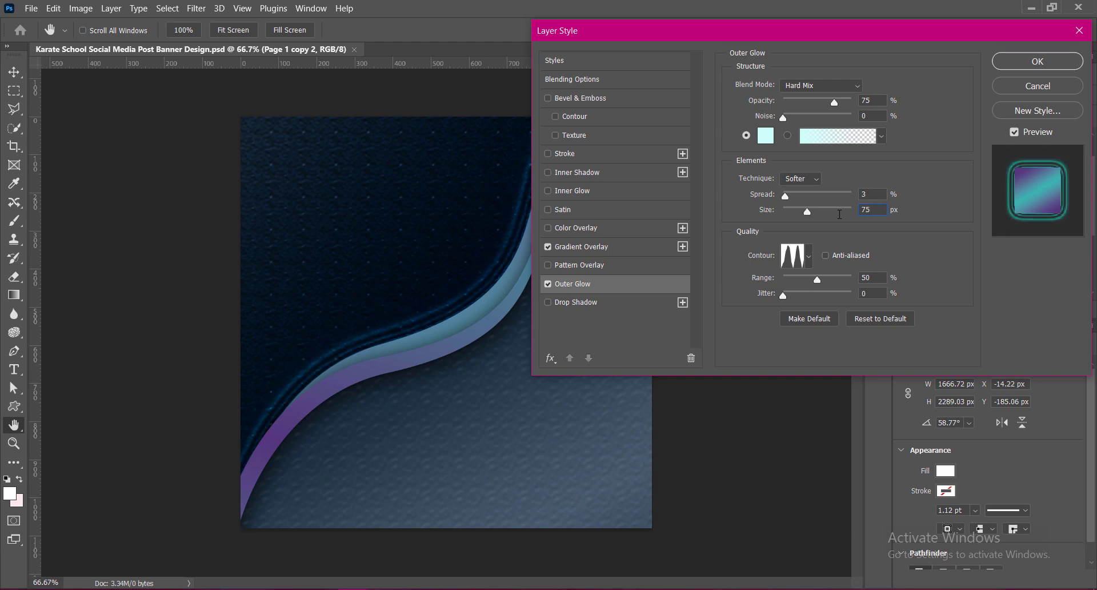
{"action": "left_click", "coordinate": [1032, 62]}
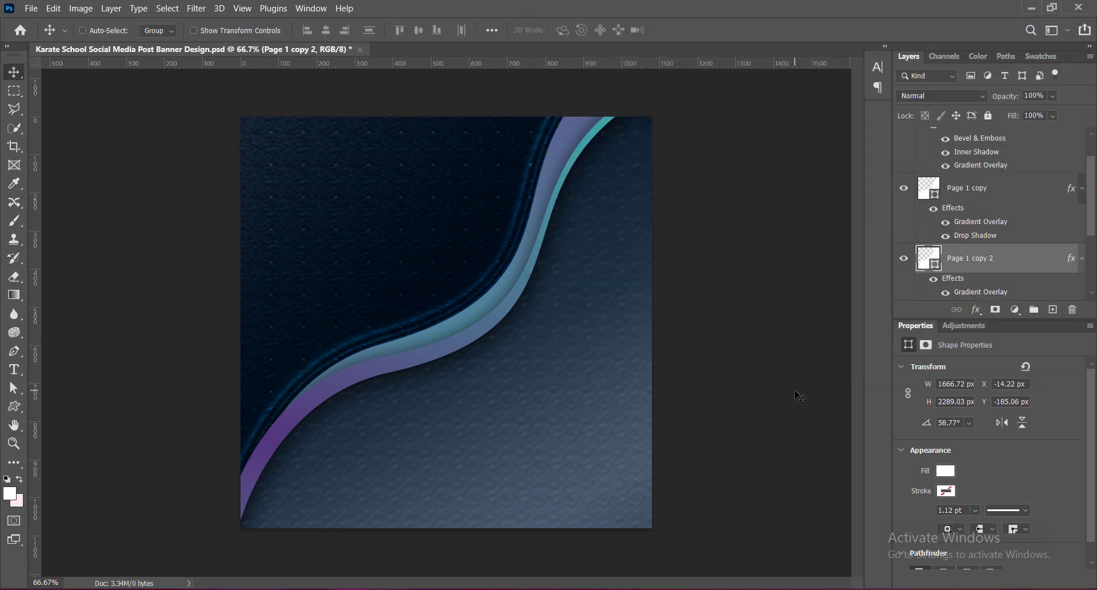
Paste the karate woman photo, enlarge it, and nudge it up and left.
{"action": "key", "text": "ctrl+v"}
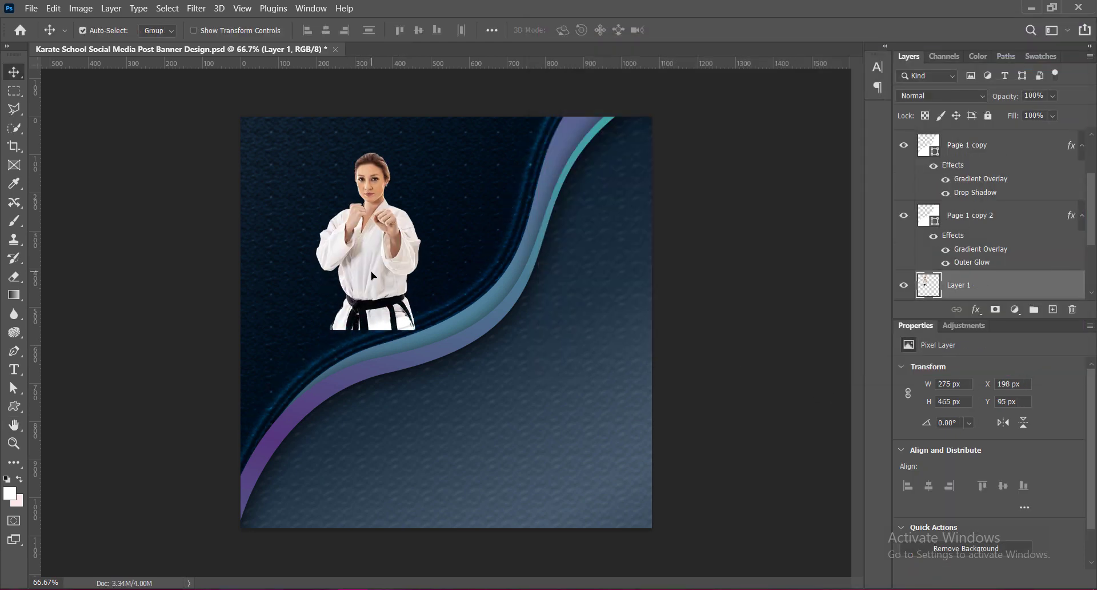
{"action": "key", "text": "ctrl+t"}
{"action": "mouse_move", "coordinate": [420, 153]}
{"action": "left_mouse_down"}
{"action": "mouse_move", "coordinate": [440, 157]}
{"action": "mouse_move", "coordinate": [453, 136]}
{"action": "left_mouse_up"}
{"action": "key", "text": "Return"}
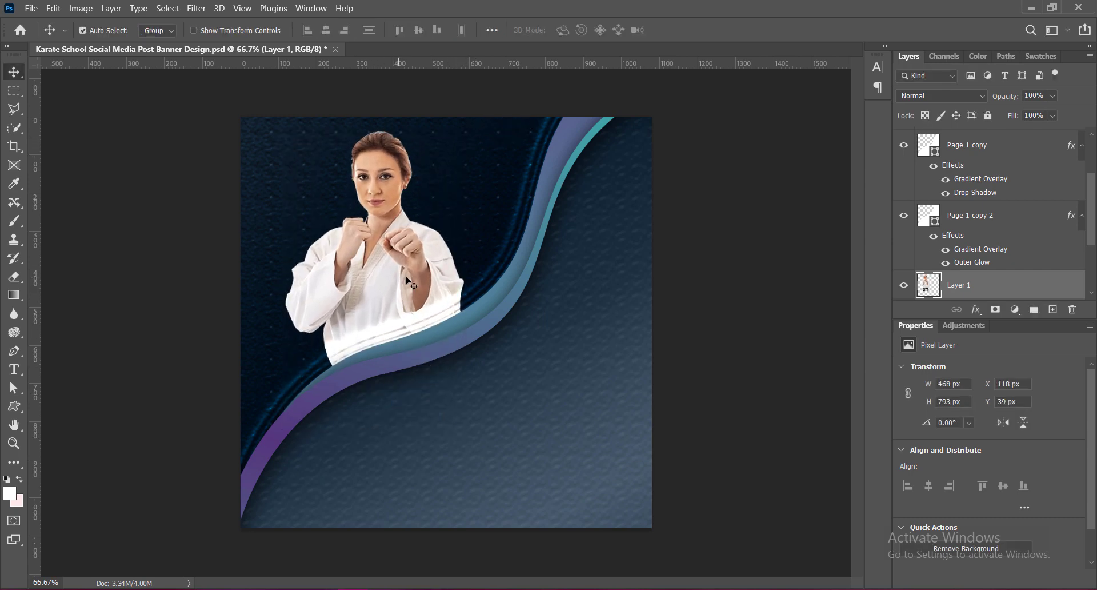
{"action": "left_click_drag", "start_coordinate": [410, 280], "coordinate": [398, 266]}
Rescale the photo to about 88%, then about 110%, ending at 450 × 762 px.
{"action": "key", "text": "ctrl+t"}
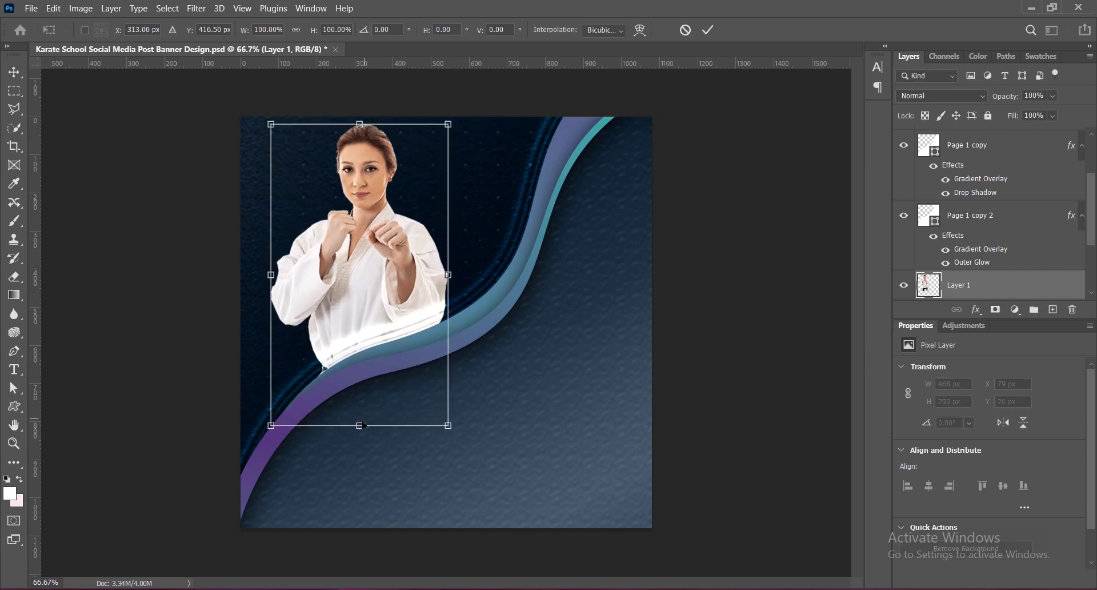
{"action": "left_click_drag", "start_coordinate": [360, 425], "coordinate": [360, 388]}
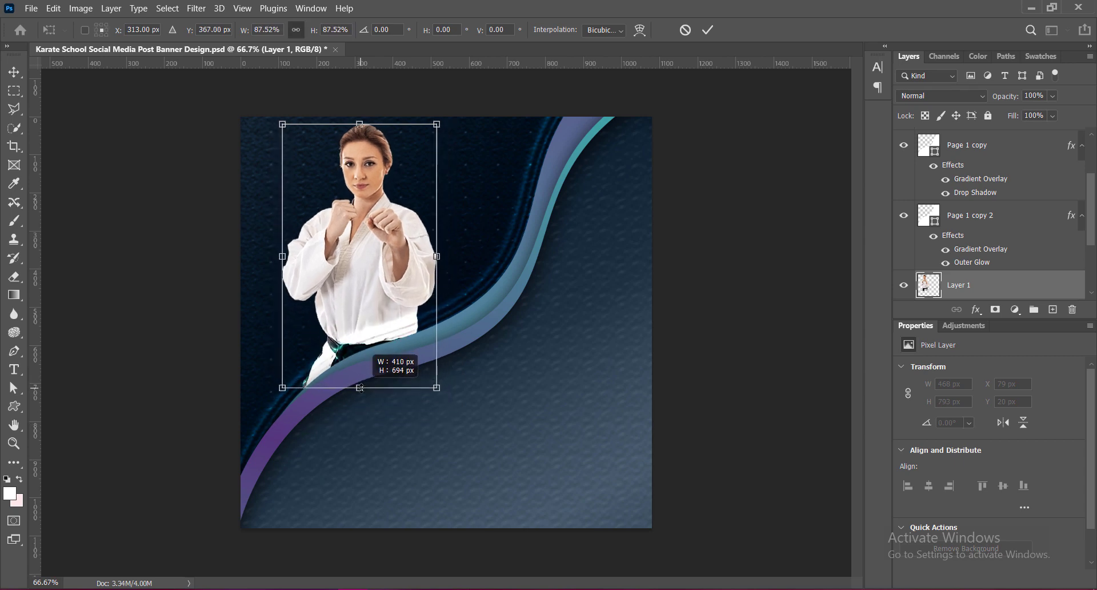
{"action": "key", "text": "Return"}
{"action": "left_click_drag", "start_coordinate": [393, 282], "coordinate": [376, 284]}
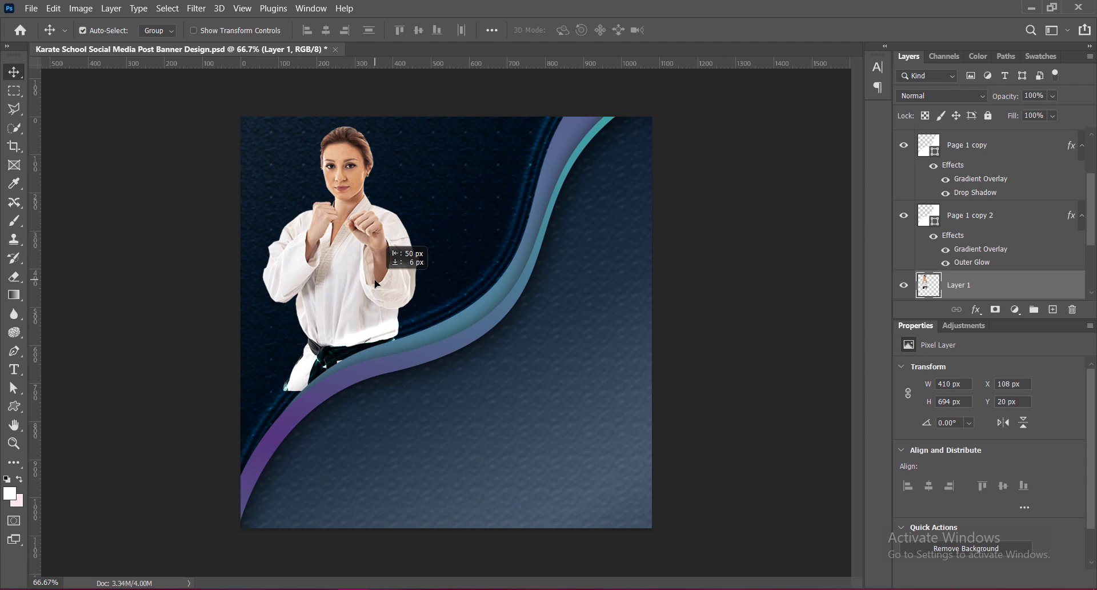
{"action": "key", "text": "ctrl+t"}
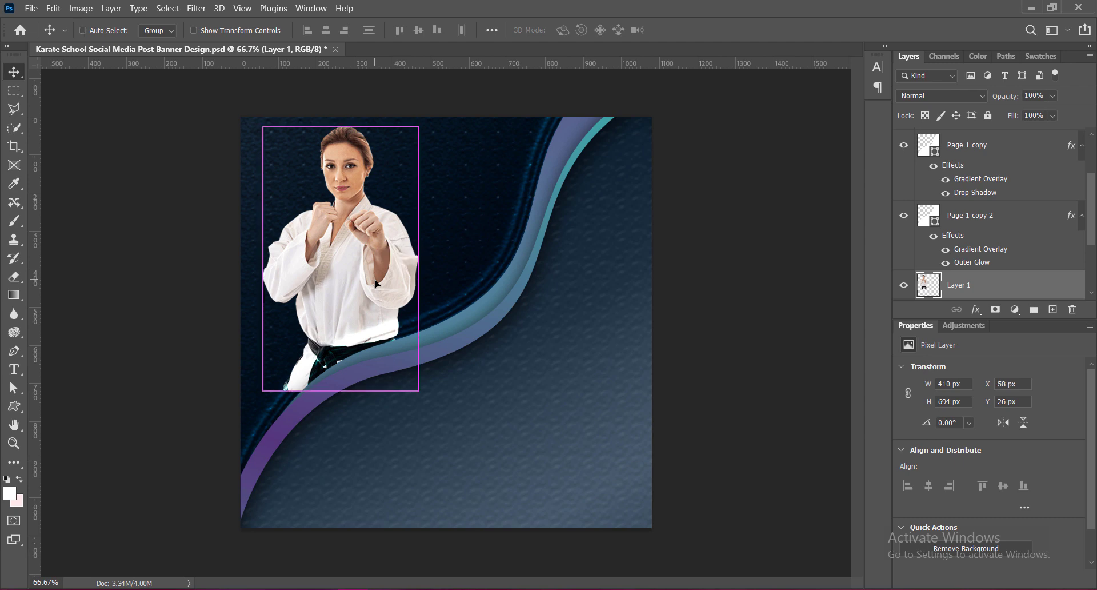
{"action": "left_click_drag", "start_coordinate": [340, 387], "coordinate": [341, 416]}
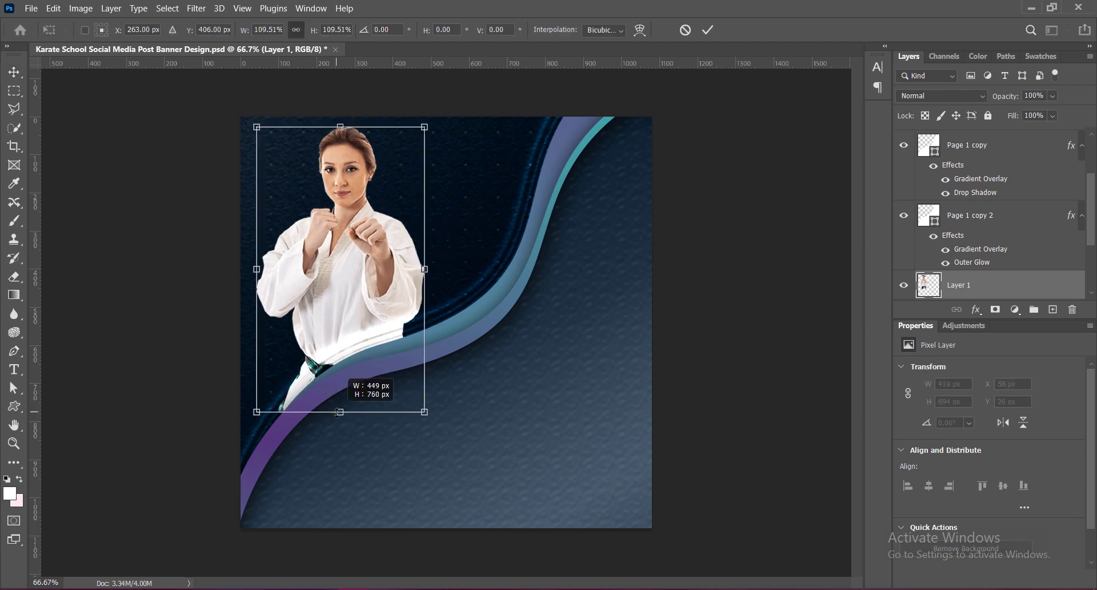
{"action": "key", "text": "Return"}
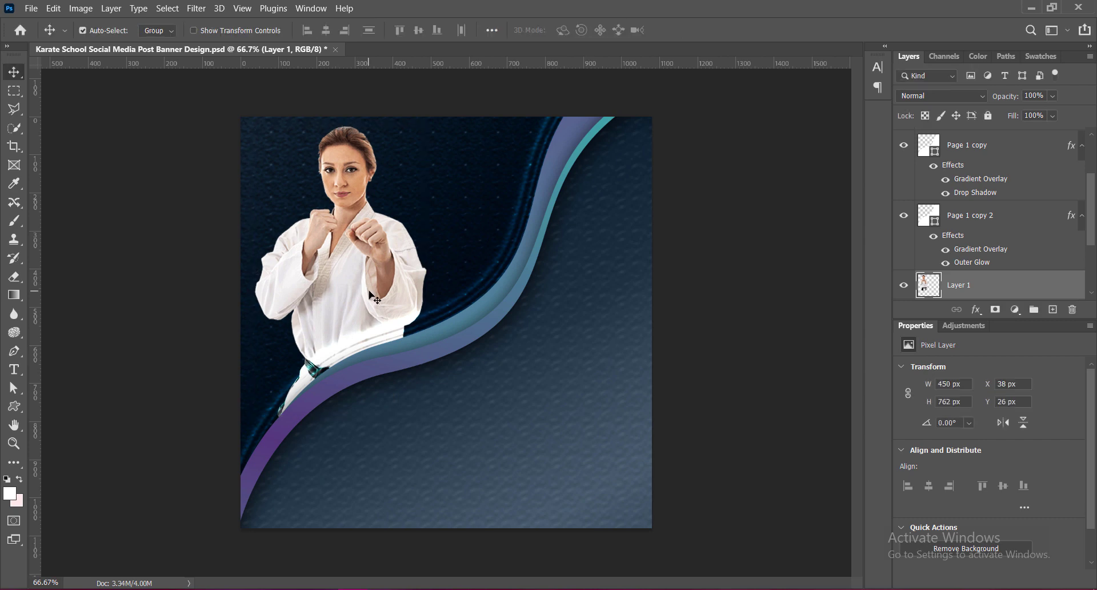
{"action": "left_click_drag", "start_coordinate": [359, 284], "coordinate": [379, 295]}
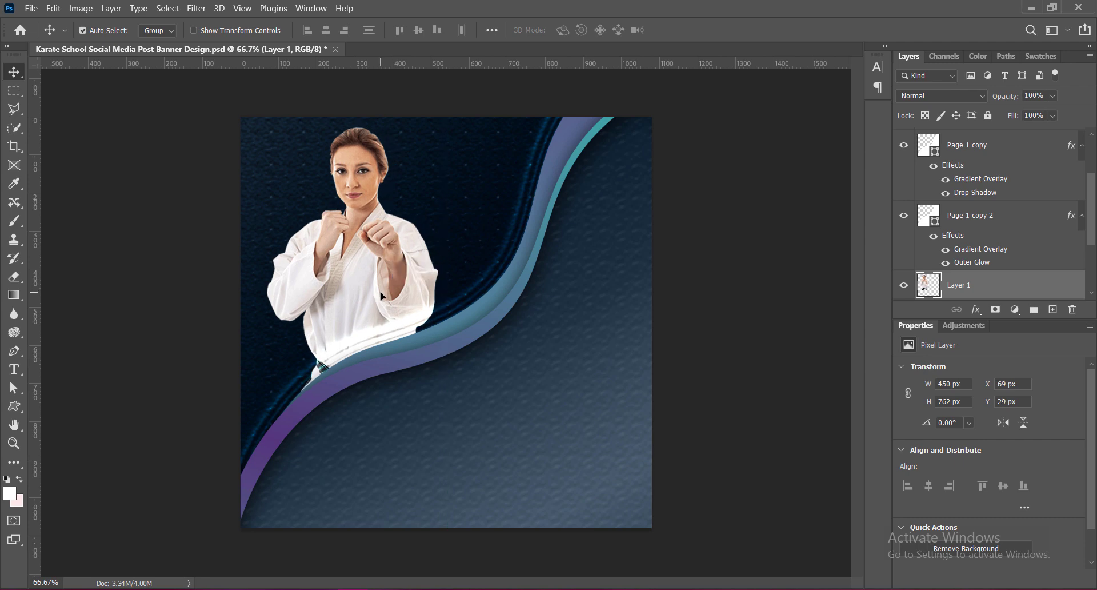
Nudge the three Page 1 wave layers right and down together.
{"action": "left_click", "coordinate": [389, 348]}
{"action": "left_click", "coordinate": [399, 411], "text": "shift"}
{"action": "left_click", "coordinate": [396, 409], "text": "shift"}
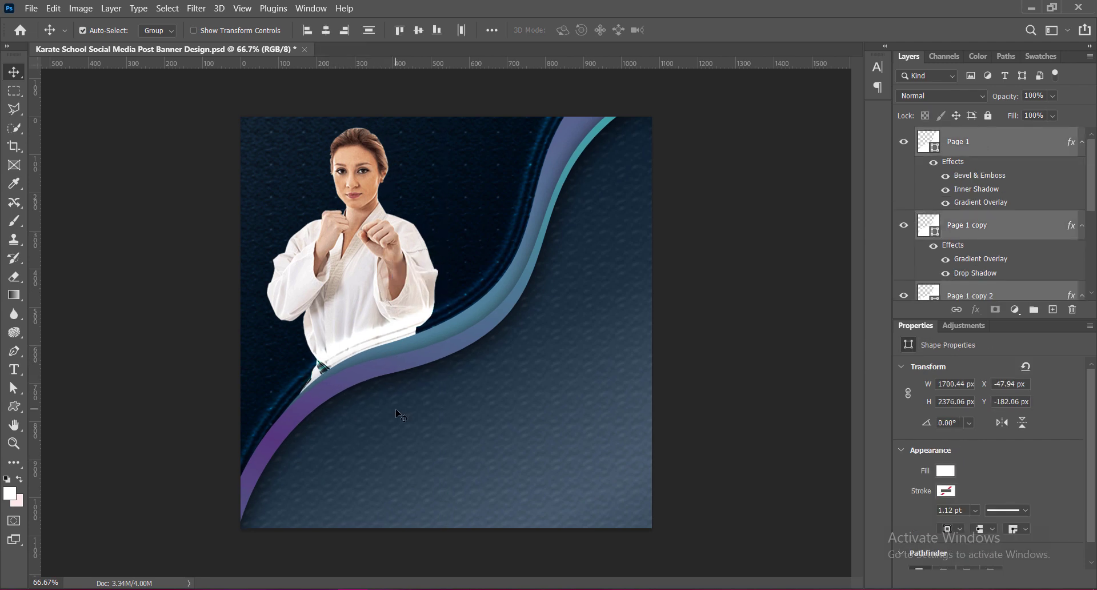
{"action": "key", "text": "Down"}
{"action": "key", "text": "Down"}
{"action": "key", "text": "Down"}
{"action": "key", "text": "Down"}
{"action": "key", "text": "Down"}
{"action": "key", "text": "Down"}
{"action": "key", "text": "Right"}
{"action": "key", "text": "Right"}
{"action": "key", "text": "Right"}
{"action": "key", "text": "Right"}
{"action": "key", "text": "Right"}
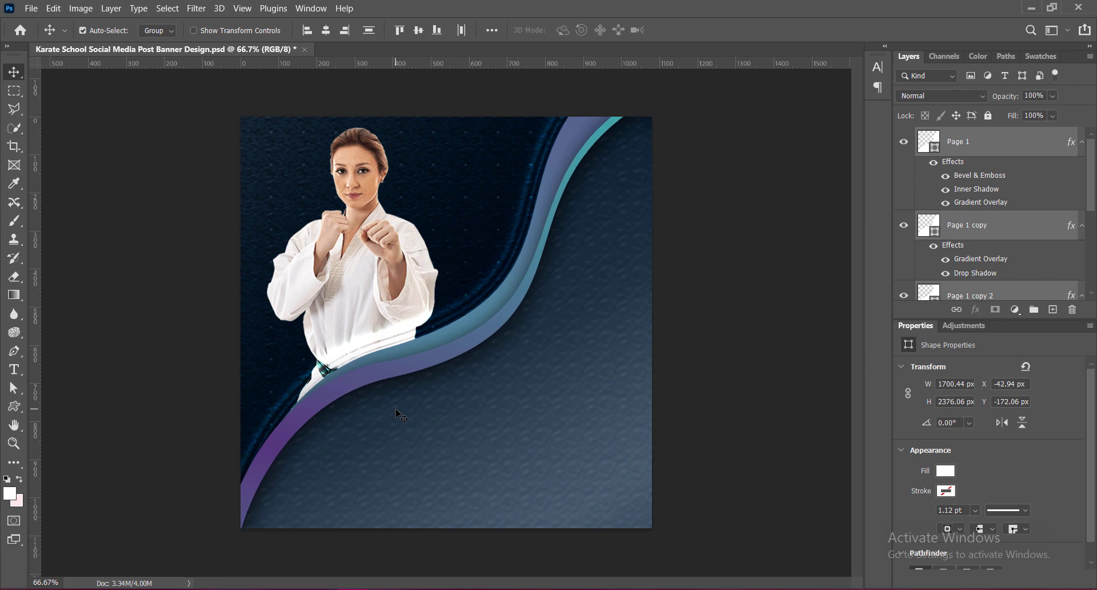
{"action": "key", "text": "Right"}
{"action": "key", "text": "Right"}
{"action": "key", "text": "Right"}
{"action": "key", "text": "Right"}
{"action": "key", "text": "Right"}
{"action": "key", "text": "Right"}
{"action": "key", "text": "Down"}
{"action": "key", "text": "Down"}
{"action": "key", "text": "Down"}
{"action": "key", "text": "Down"}
{"action": "key", "text": "Down"}
{"action": "key", "text": "Down"}
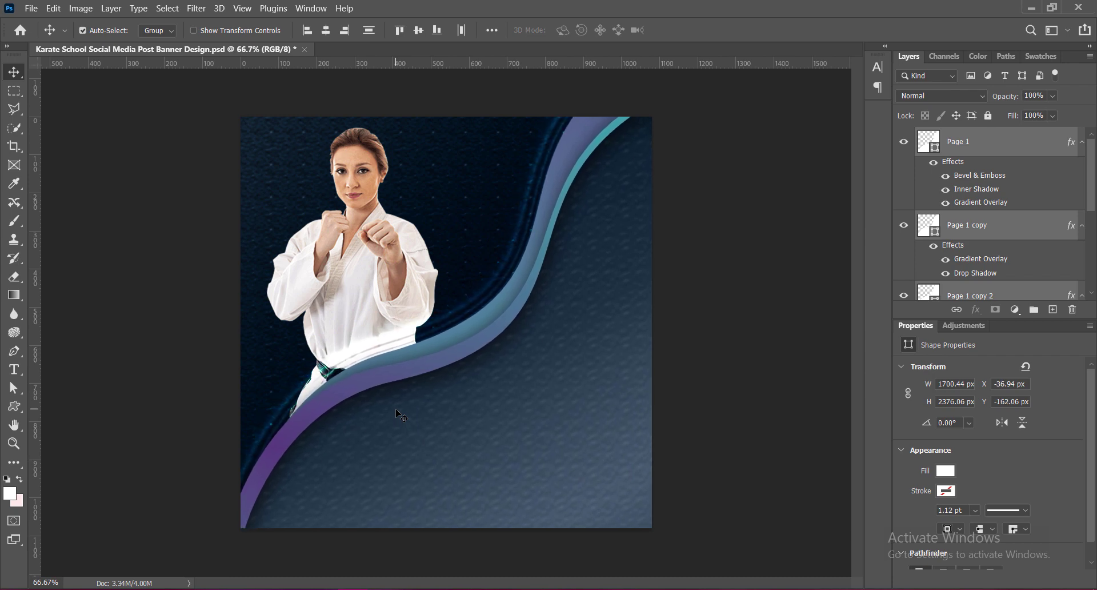
{"action": "key", "text": "Down"}
{"action": "key", "text": "Down"}
{"action": "key", "text": "Down"}
{"action": "key", "text": "Down"}
{"action": "key", "text": "Down"}
{"action": "key", "text": "Down"}
{"action": "key", "text": "Down"}
{"action": "key", "text": "Down"}
{"action": "key", "text": "Down"}
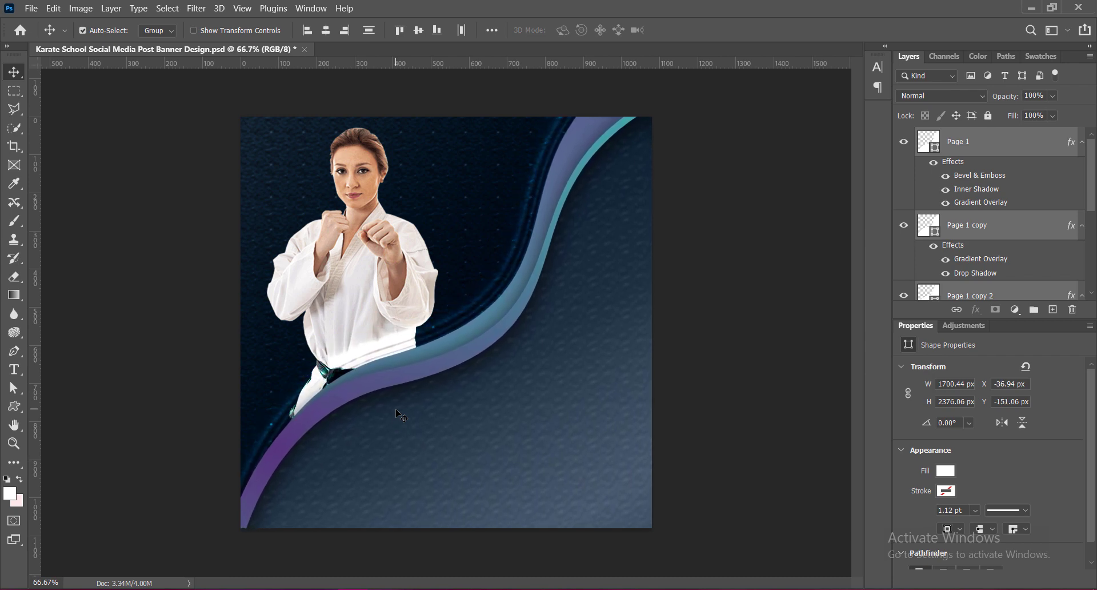
{"action": "key", "text": "Right"}
{"action": "key", "text": "Right"}
{"action": "key", "text": "Right"}
{"action": "key", "text": "Right"}
{"action": "key", "text": "Right"}
{"action": "key", "text": "Right"}
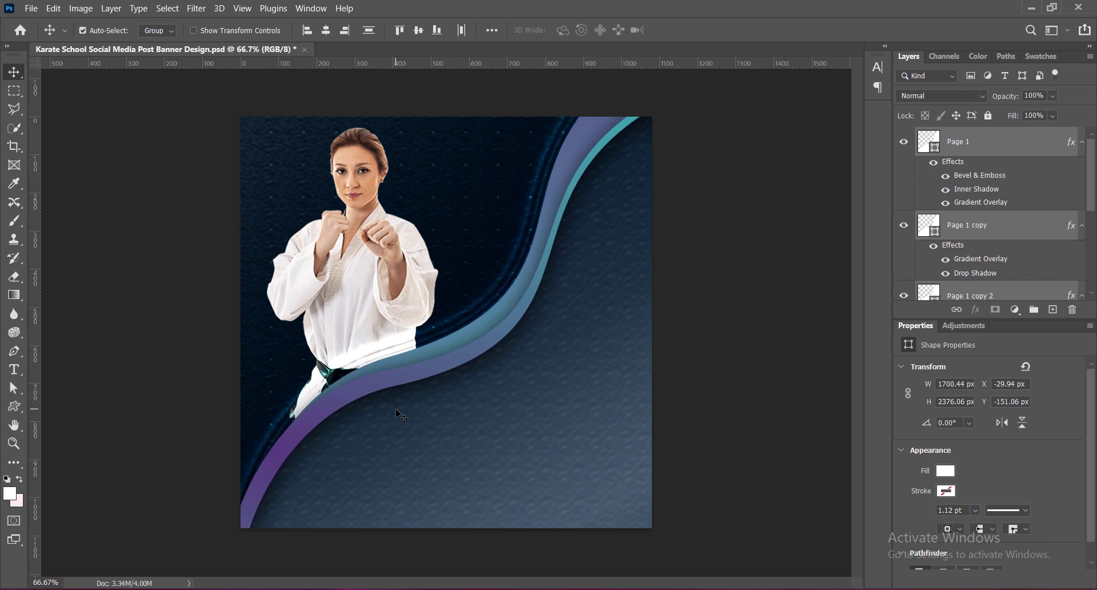
{"action": "key", "text": "Right"}
{"action": "key", "text": "Right"}
{"action": "key", "text": "Right"}
{"action": "key", "text": "Right"}
{"action": "key", "text": "Right"}
{"action": "key", "text": "Right"}
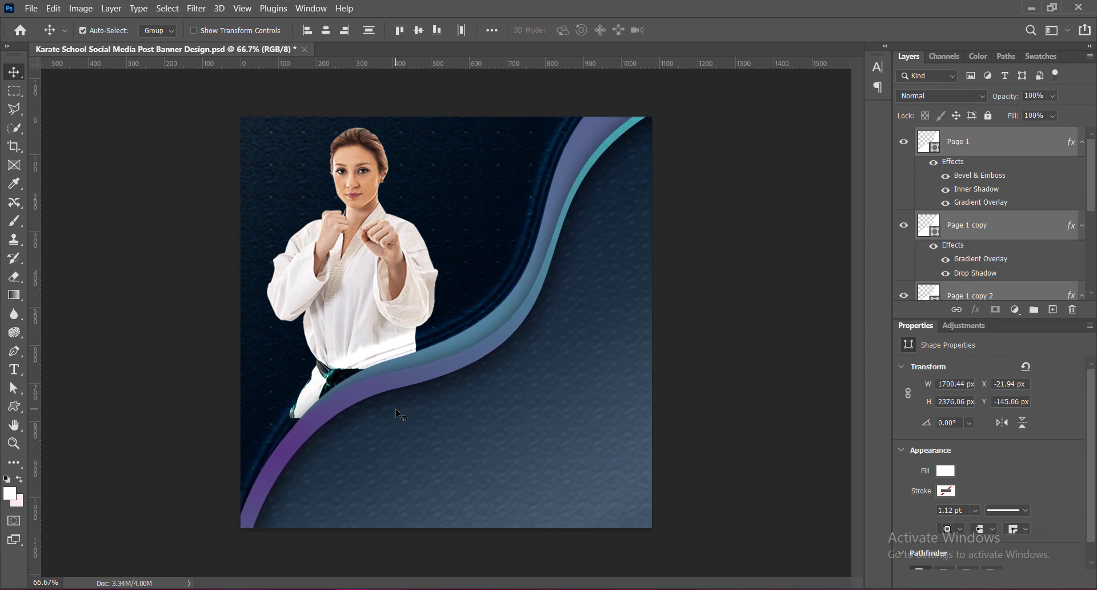
Shrink the karate photo slightly from the top and shift it up and right.
{"action": "left_click", "coordinate": [364, 284]}
{"action": "left_click_drag", "start_coordinate": [363, 284], "coordinate": [363, 284]}
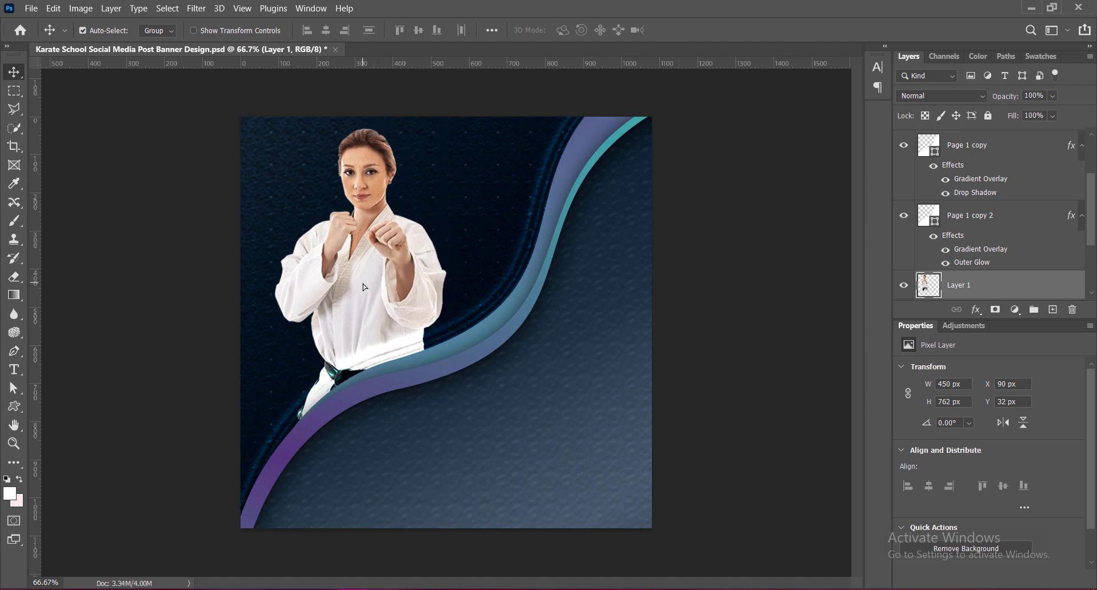
{"action": "left_click", "coordinate": [427, 372]}
{"action": "left_click_drag", "start_coordinate": [367, 286], "coordinate": [366, 289]}
{"action": "key", "text": "ctrl+t"}
{"action": "left_click_drag", "start_coordinate": [360, 132], "coordinate": [360, 144]}
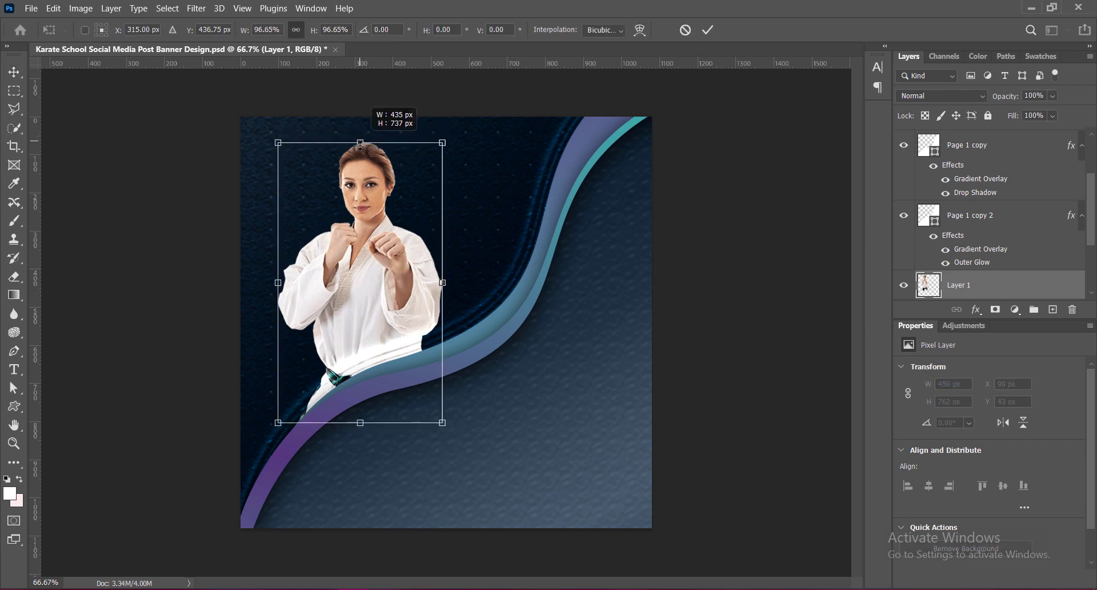
{"action": "key", "text": "Return"}
{"action": "left_click_drag", "start_coordinate": [381, 295], "coordinate": [387, 284]}
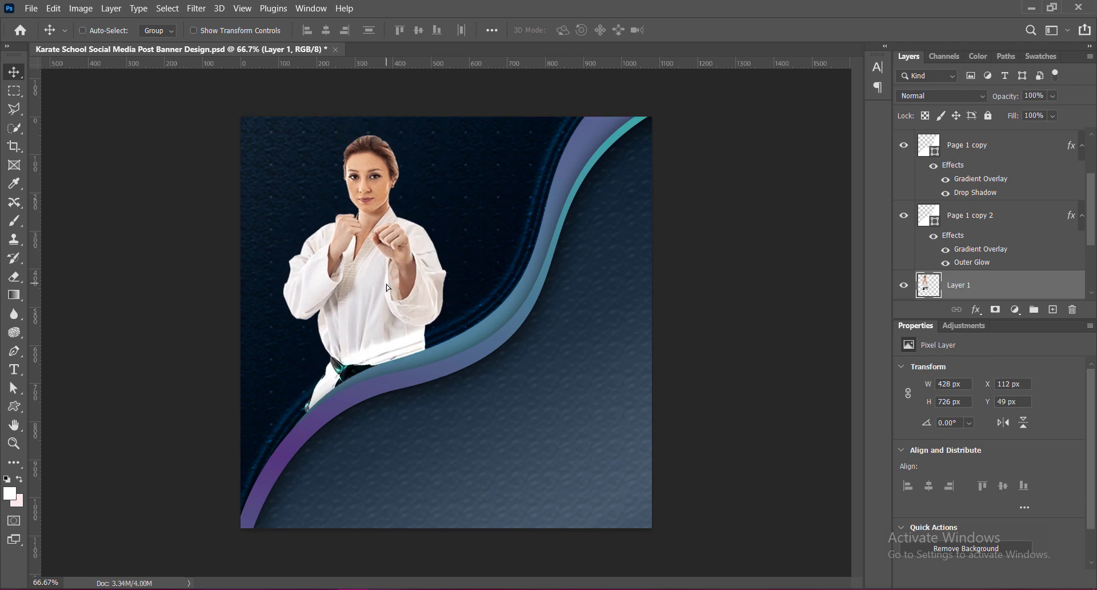
Resize the photo from its top-left corner, move it down slightly, and save.
{"action": "key", "text": "ctrl+t"}
{"action": "left_click_drag", "start_coordinate": [277, 135], "coordinate": [273, 129]}
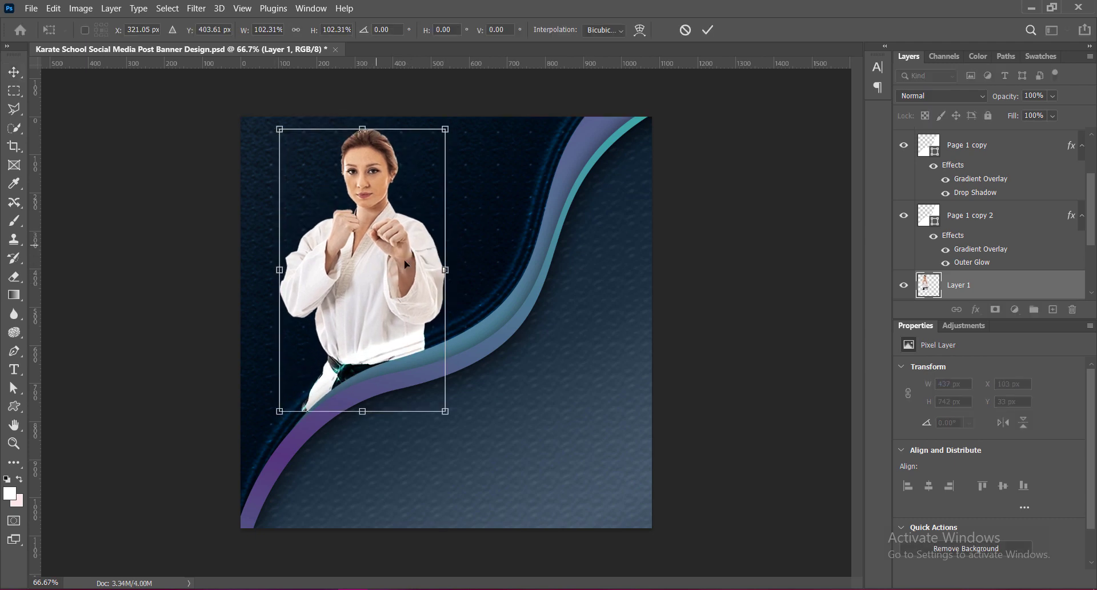
{"action": "key", "text": "Return"}
{"action": "left_click_drag", "start_coordinate": [396, 286], "coordinate": [395, 290]}
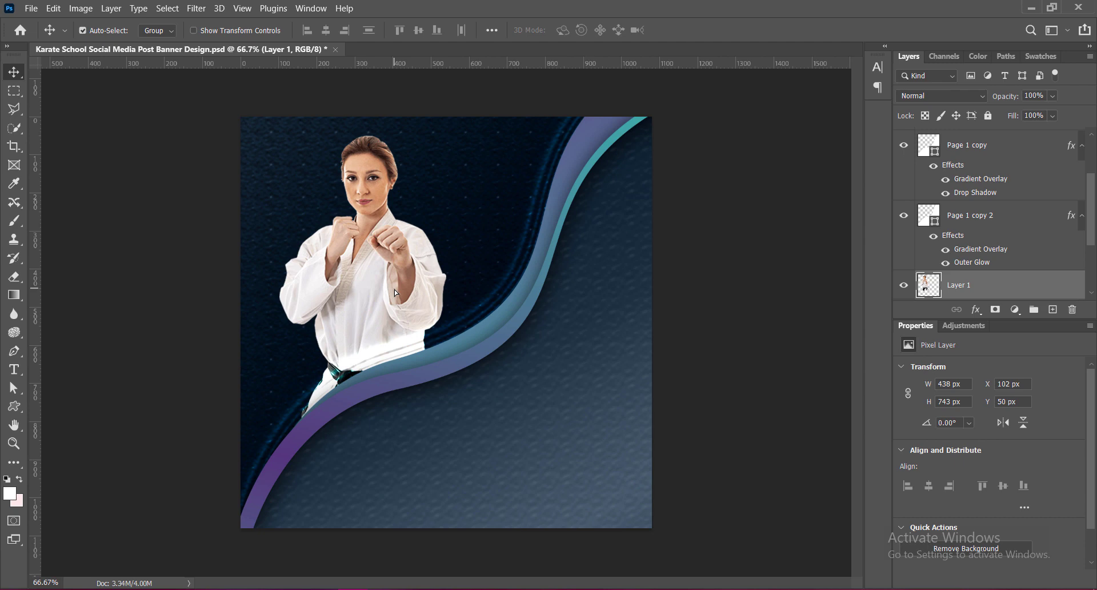
{"action": "key", "text": "ctrl+s"}
Enlarge the photo to 451 × 765 px and nudge the Page 1 wave left.
{"action": "key", "text": "ctrl+t"}
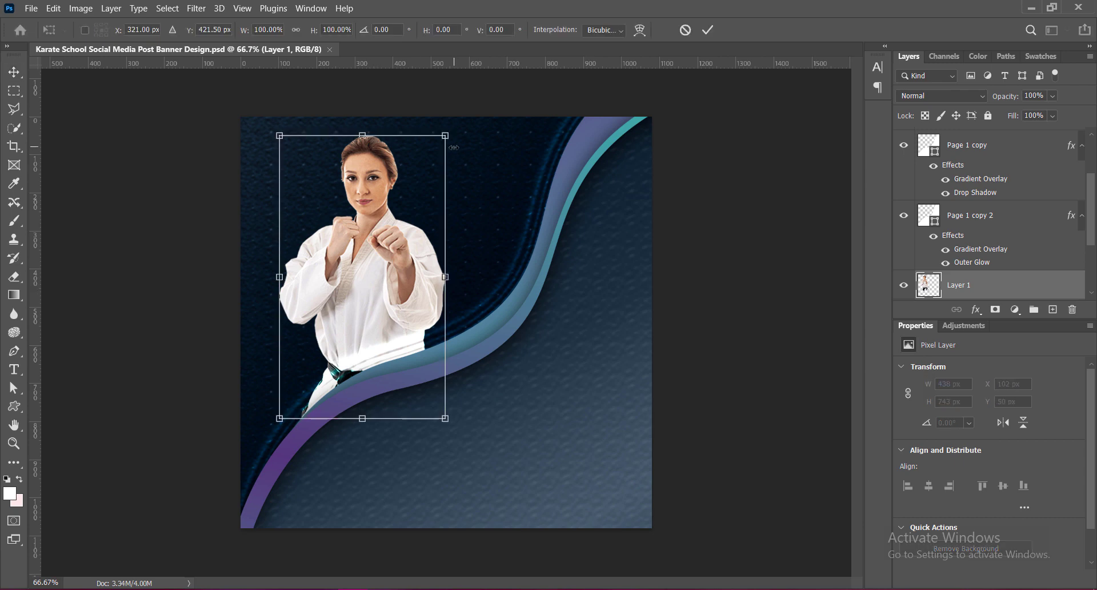
{"action": "left_click_drag", "start_coordinate": [448, 134], "coordinate": [454, 127]}
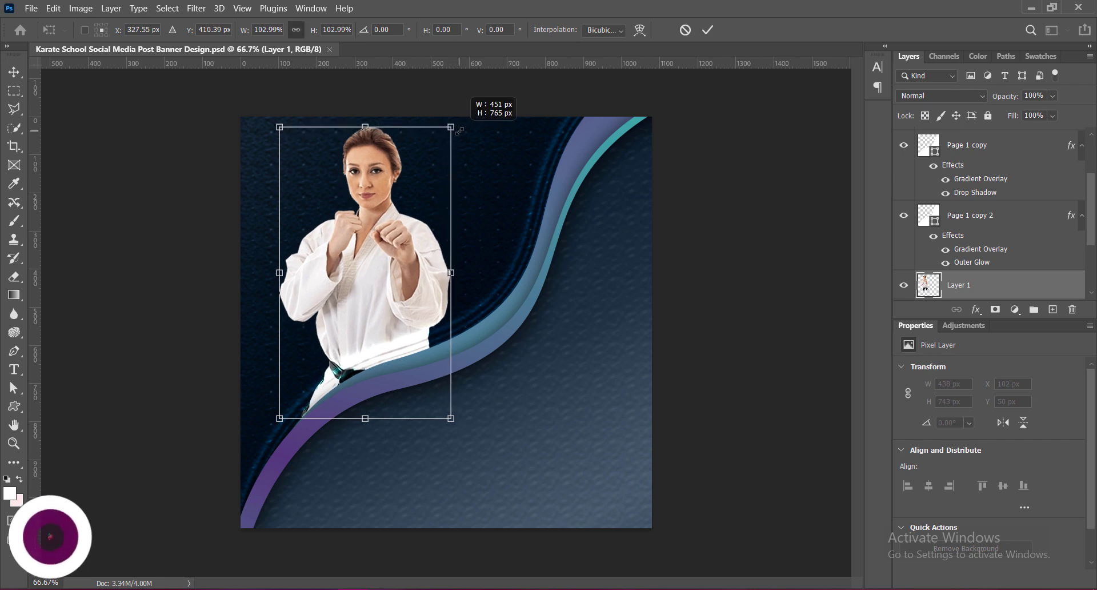
{"action": "key", "text": "Return"}
{"action": "left_click", "coordinate": [429, 365]}
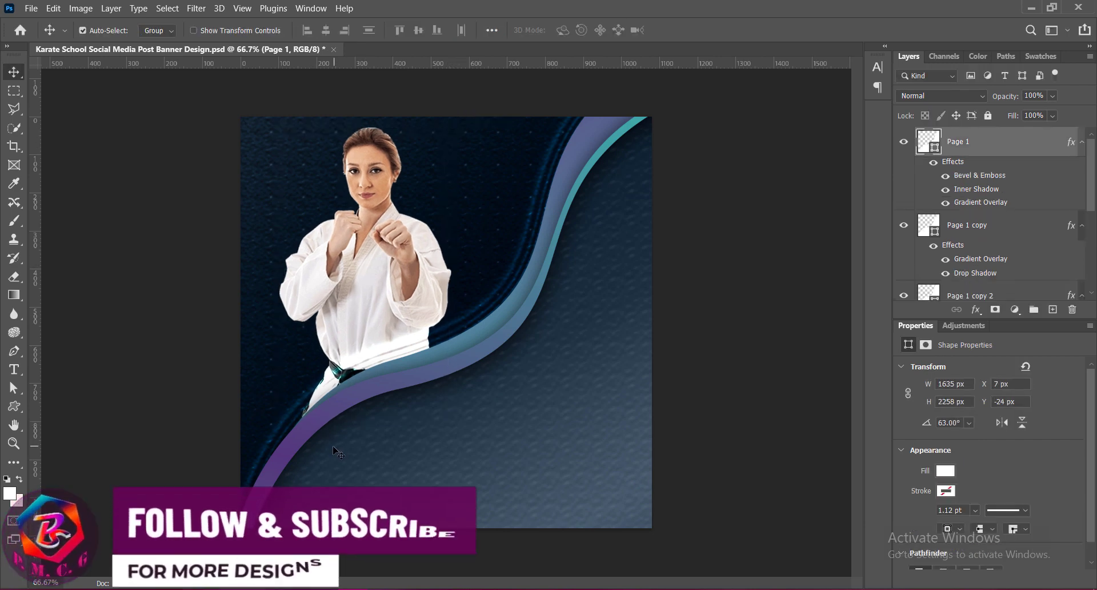
{"action": "key", "text": "Left"}
{"action": "key", "text": "Left"}
{"action": "key", "text": "Left"}
{"action": "key", "text": "Left"}
{"action": "key", "text": "Left"}
{"action": "key", "text": "Left"}
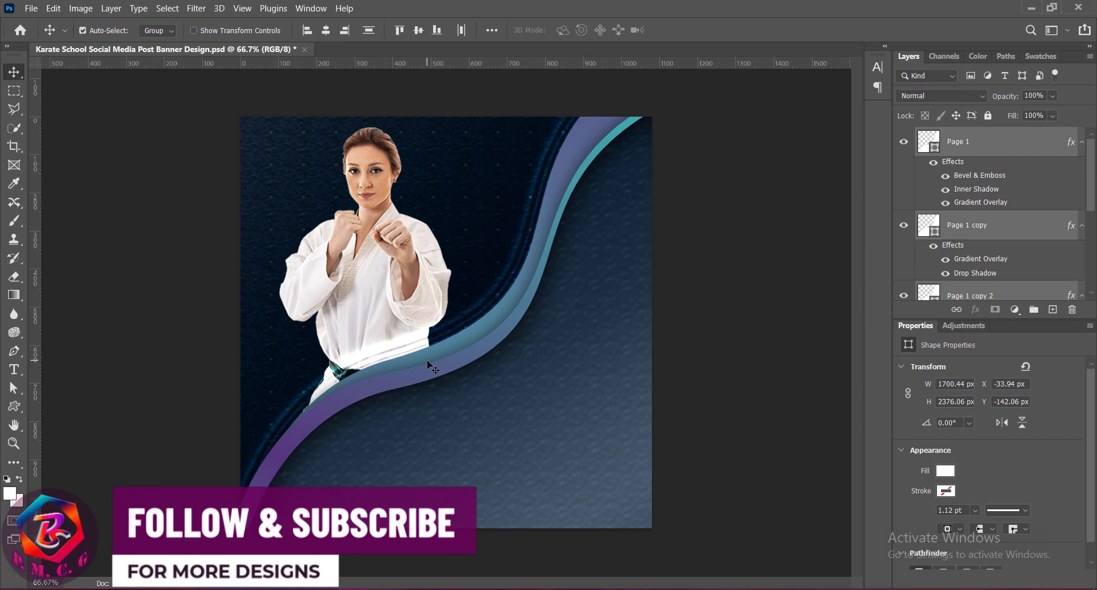
Boost the karate photo's vibrance.
{"action": "left_click", "coordinate": [379, 310]}
{"action": "left_click", "coordinate": [81, 8]}
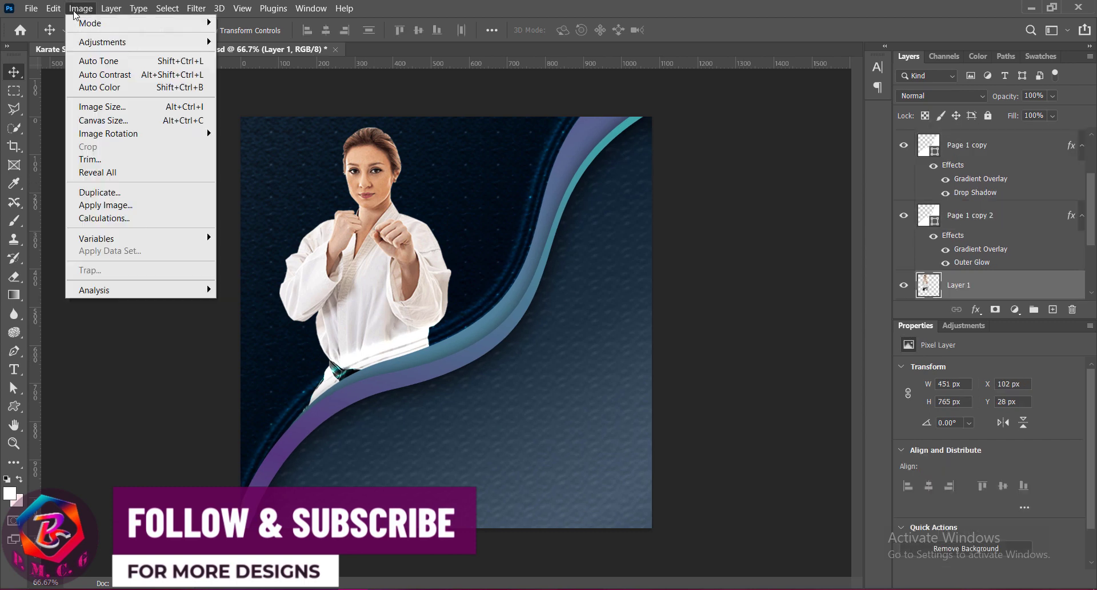
{"action": "left_click", "coordinate": [246, 100]}
{"action": "left_click_drag", "start_coordinate": [791, 126], "coordinate": [886, 127]}
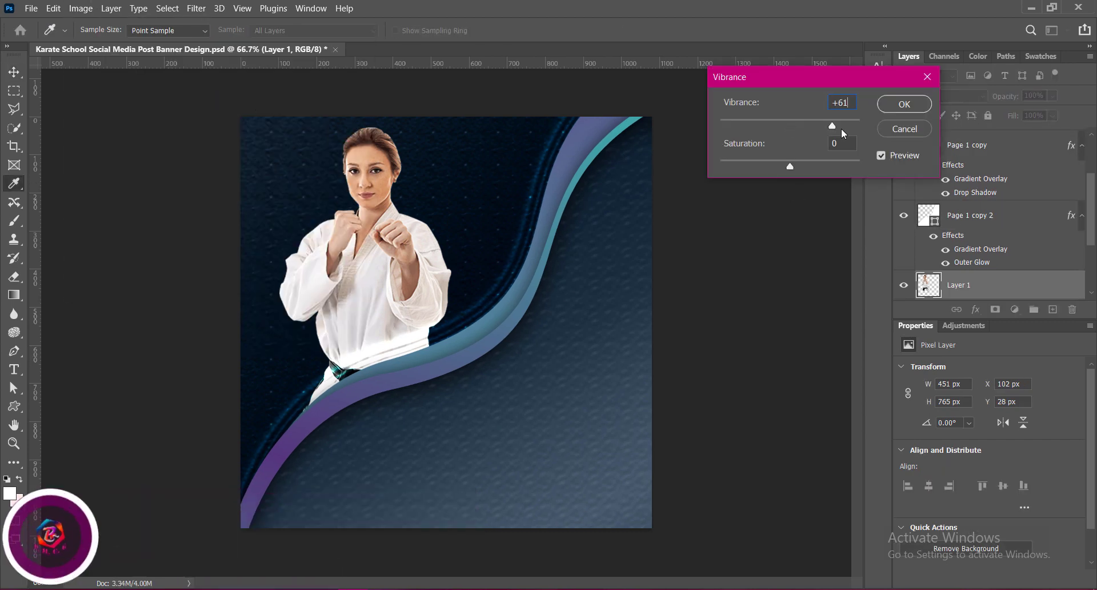
{"action": "left_click", "coordinate": [904, 104]}
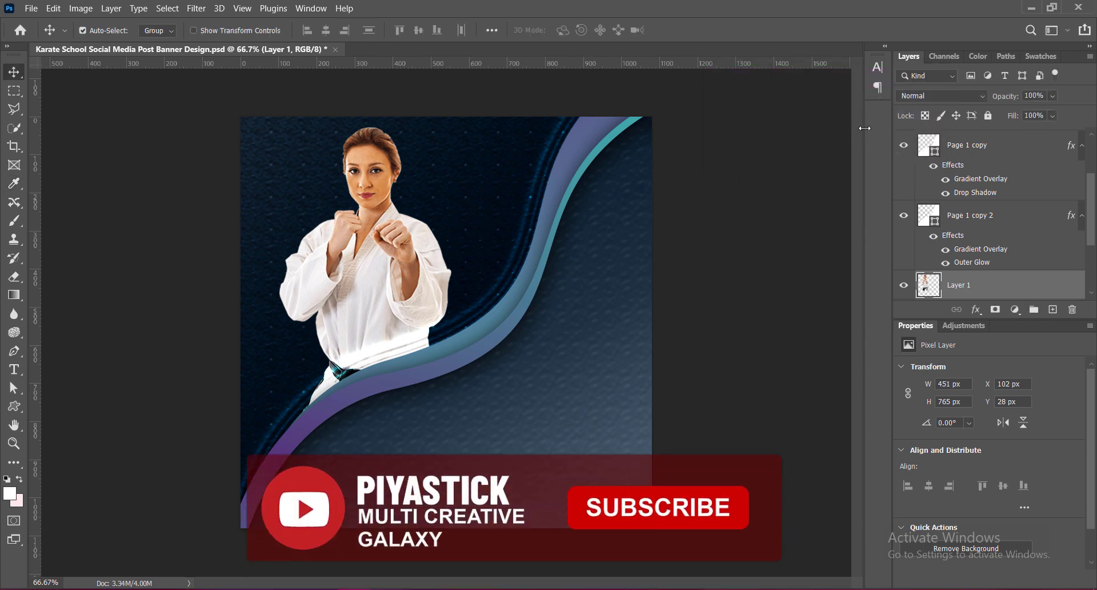
Raise the photo's contrast to 12 with Brightness/Contrast.
{"action": "left_click", "coordinate": [80, 8]}
{"action": "left_click", "coordinate": [219, 45]}
{"action": "left_click_drag", "start_coordinate": [582, 135], "coordinate": [602, 137]}
{"action": "double_click", "coordinate": [633, 117]}
{"action": "type", "text": "21"}
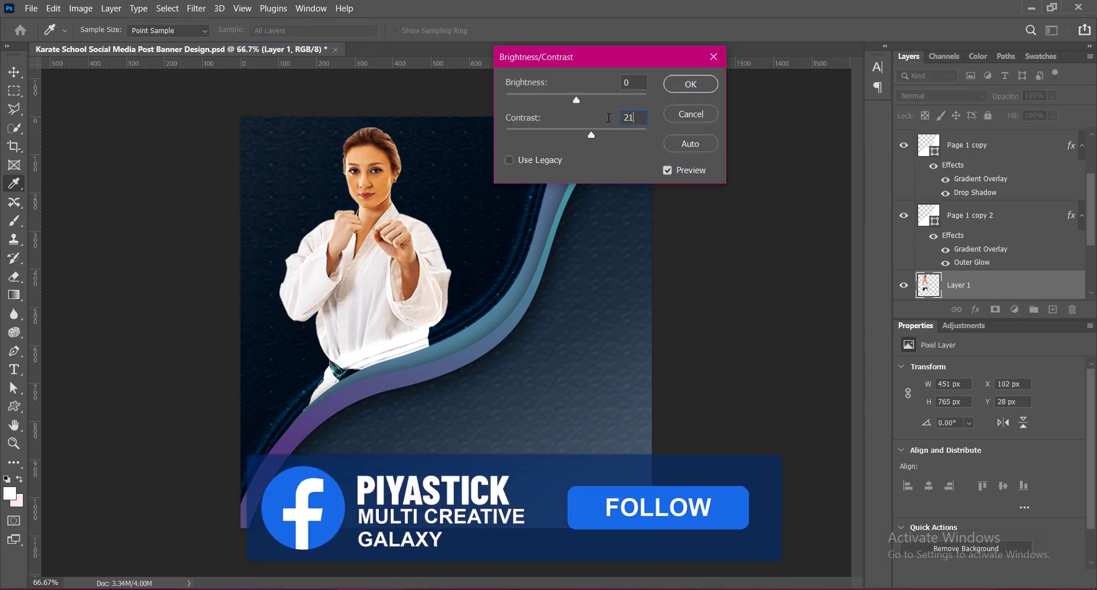
{"action": "type", "text": "9"}
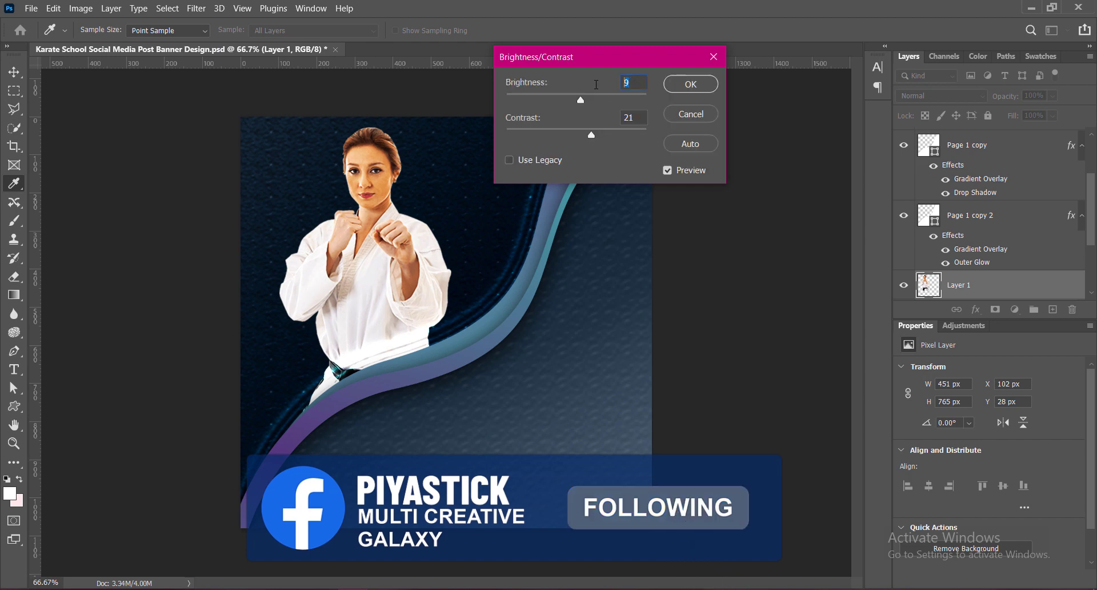
{"action": "type", "text": "3"}
{"action": "key", "text": "Tab"}
{"action": "type", "text": "12"}
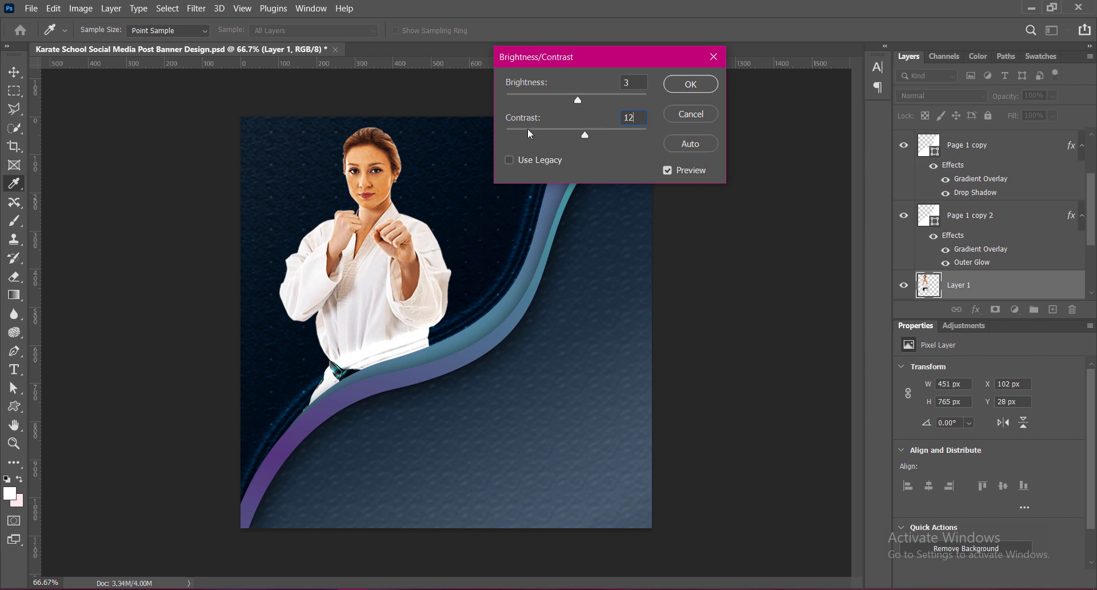
{"action": "left_click", "coordinate": [690, 83]}
{"action": "key", "text": "v"}
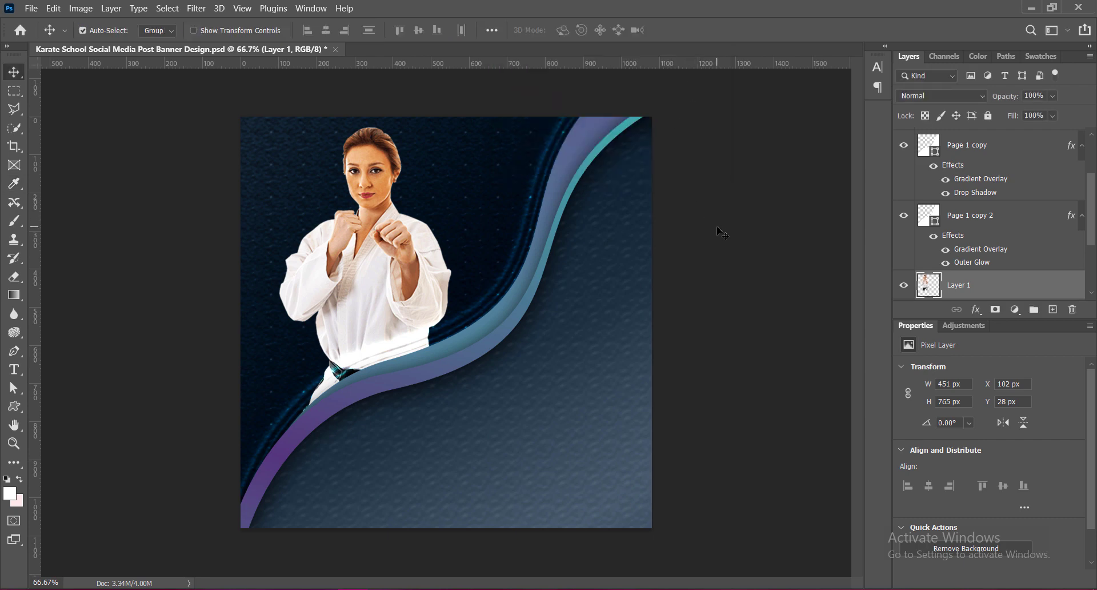
Apply a Curves adjustment: midpoint 128→119 and shadow point 63→64.
{"action": "left_click", "coordinate": [81, 8]}
{"action": "mouse_move", "coordinate": [102, 42]}
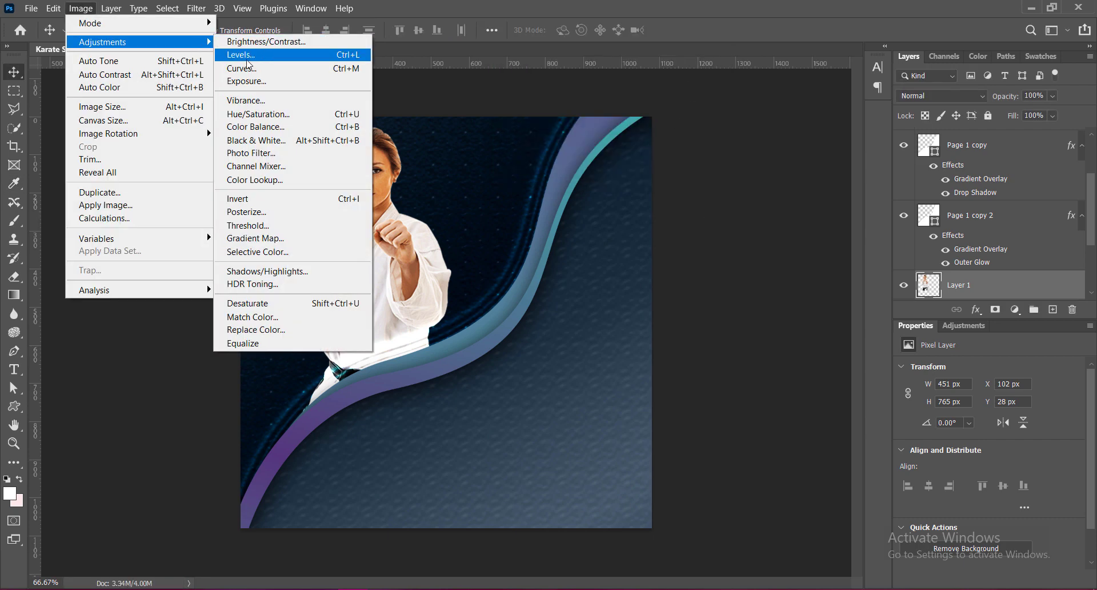
{"action": "left_click", "coordinate": [400, 64]}
{"action": "left_click", "coordinate": [770, 208]}
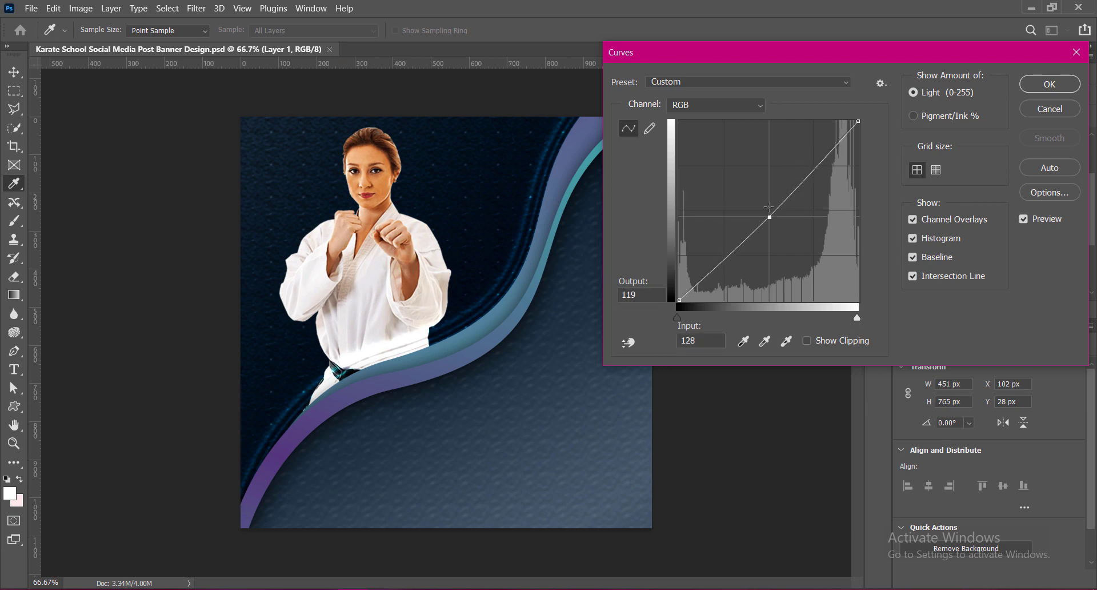
{"action": "left_click_drag", "start_coordinate": [770, 208], "coordinate": [770, 217]}
{"action": "left_click_drag", "start_coordinate": [727, 256], "coordinate": [724, 255]}
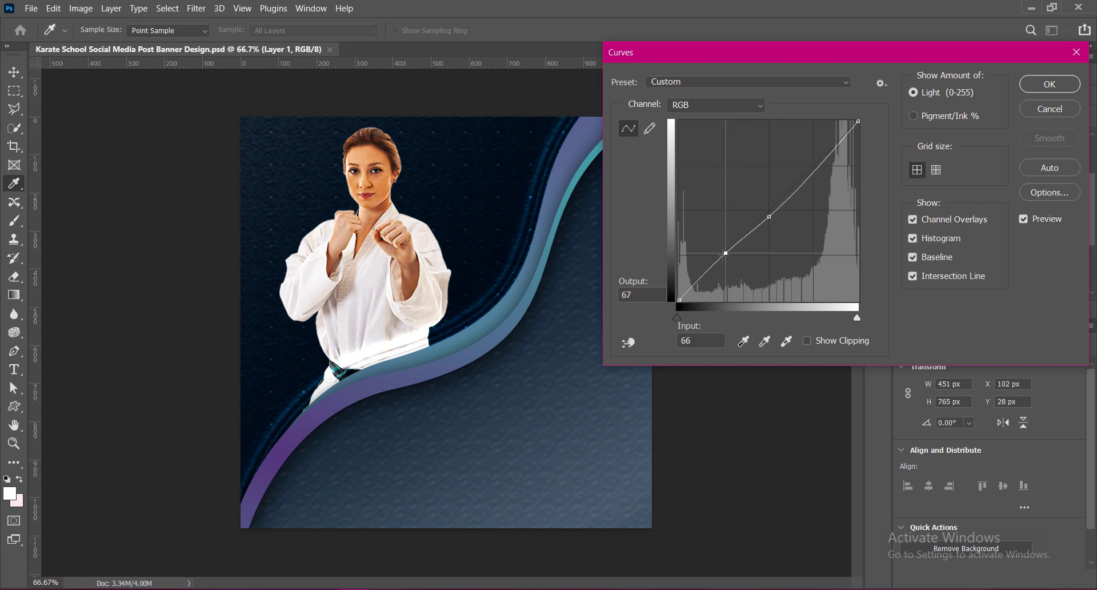
{"action": "left_click", "coordinate": [1050, 84]}
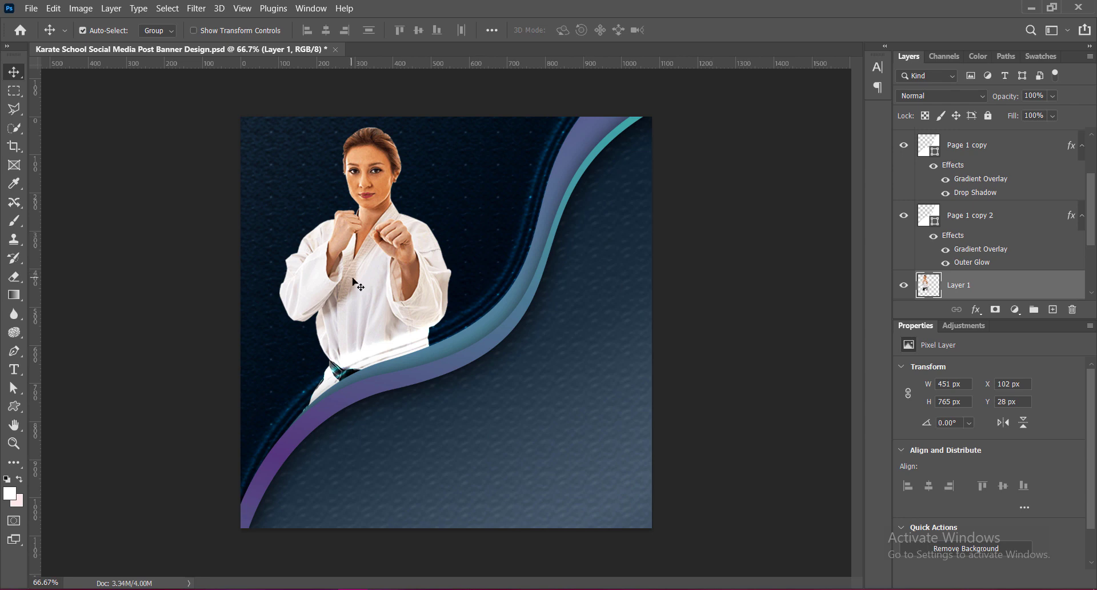
Save, then enable an Outer Glow on Layer 1 with Hard Light blend mode.
{"action": "key", "text": "ctrl+s"}
{"action": "right_click", "coordinate": [949, 284]}
{"action": "left_click", "coordinate": [952, 289]}
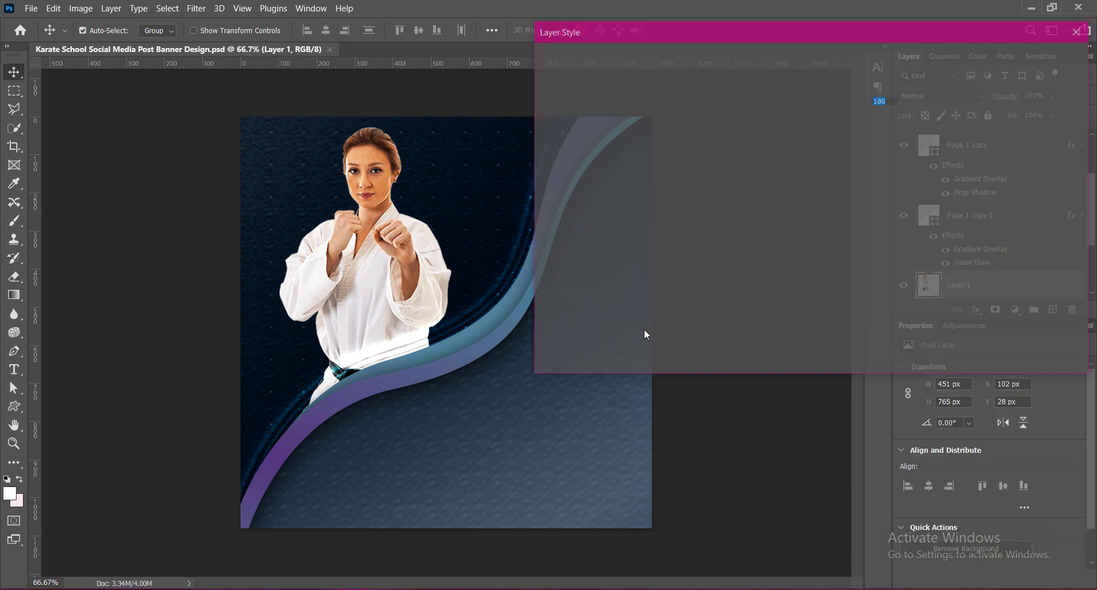
{"action": "left_click", "coordinate": [548, 283]}
{"action": "left_click", "coordinate": [558, 283]}
{"action": "left_click", "coordinate": [822, 85]}
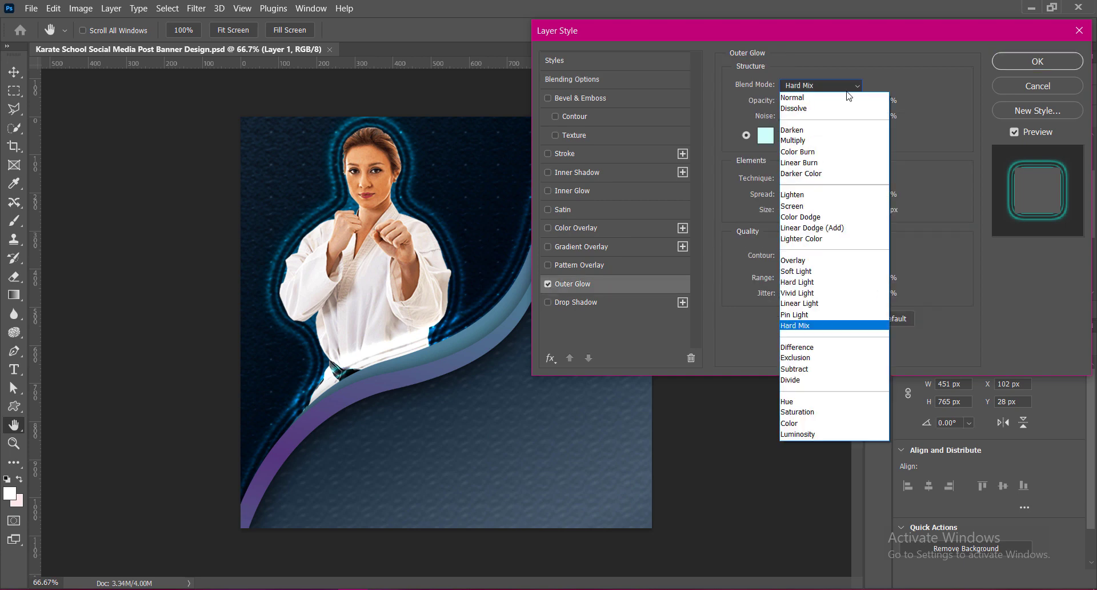
{"action": "left_click", "coordinate": [805, 279]}
Give the glow a linear contour and reduce its spread to 0.
{"action": "left_click", "coordinate": [808, 256]}
{"action": "left_click", "coordinate": [698, 289]}
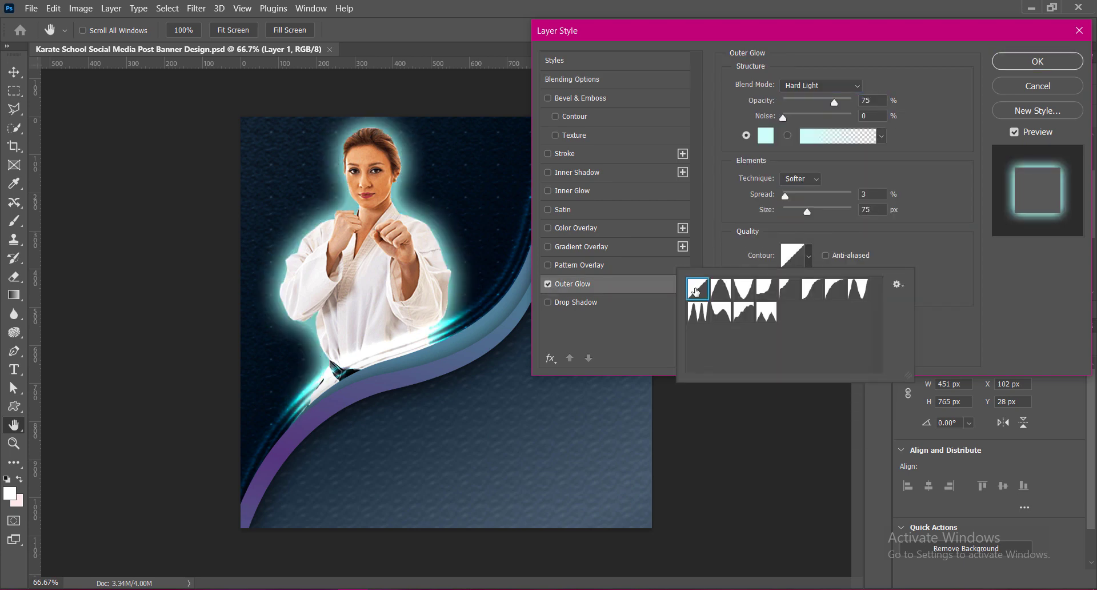
{"action": "left_click", "coordinate": [805, 229]}
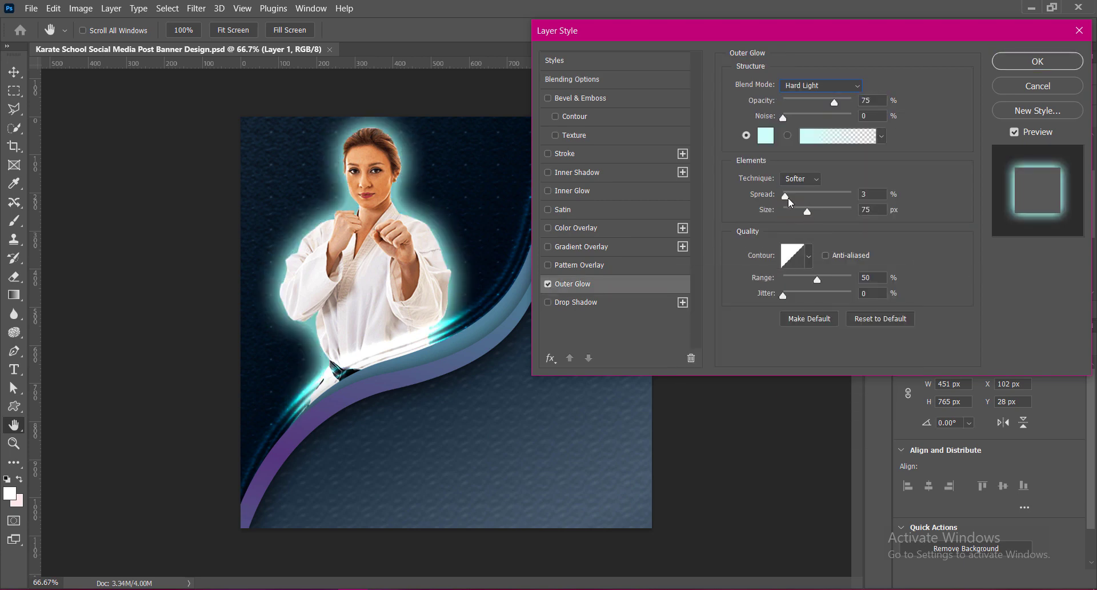
{"action": "mouse_move", "coordinate": [788, 197]}
{"action": "left_mouse_down"}
{"action": "mouse_move", "coordinate": [774, 198]}
{"action": "mouse_move", "coordinate": [795, 213]}
{"action": "left_mouse_up"}
{"action": "type", "text": "60"}
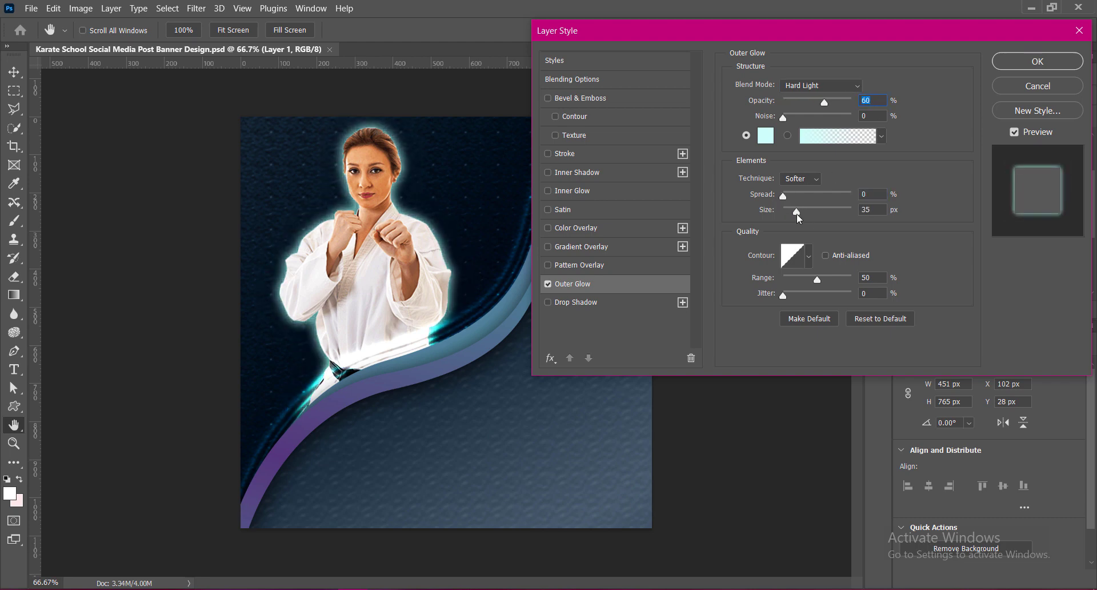
Set the outer glow colour to a very pale blue.
{"action": "left_click", "coordinate": [766, 135]}
{"action": "left_click_drag", "start_coordinate": [723, 137], "coordinate": [712, 123]}
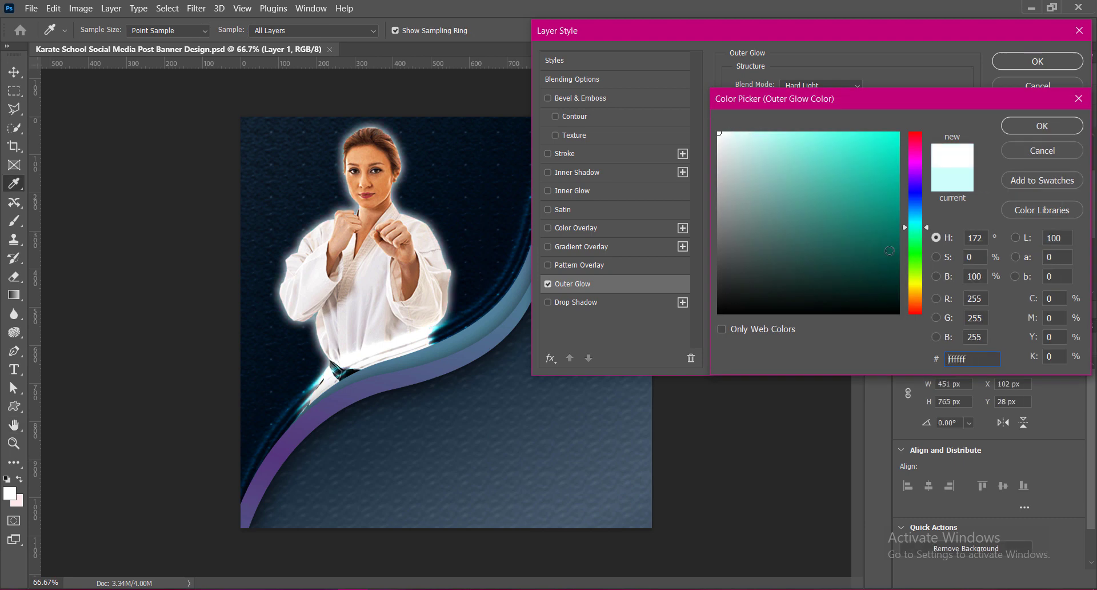
{"action": "left_click", "coordinate": [915, 213]}
{"action": "left_click", "coordinate": [791, 275]}
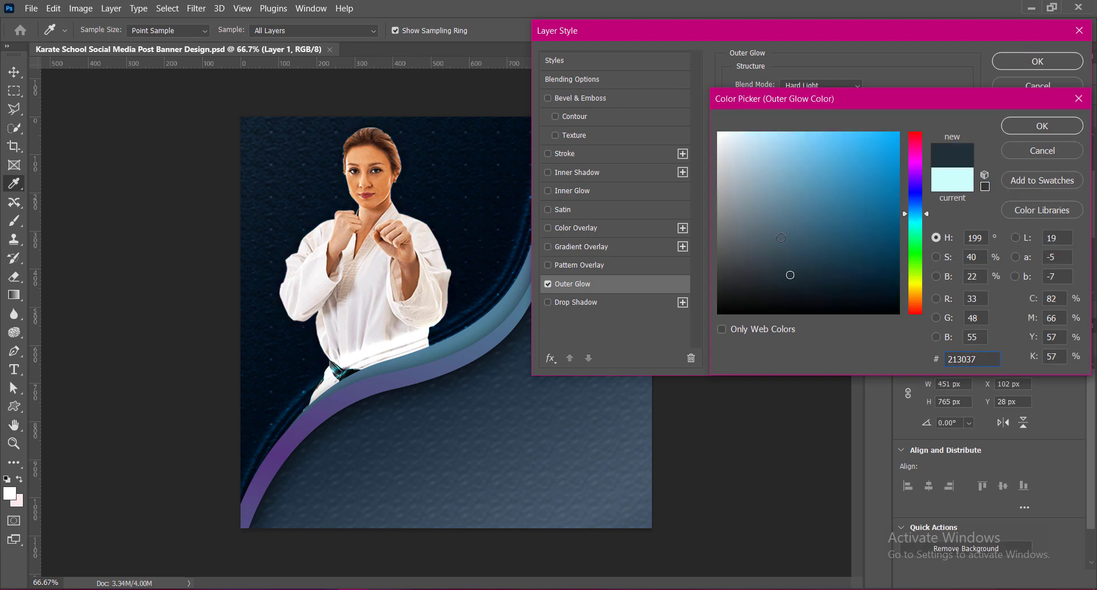
{"action": "left_click", "coordinate": [753, 133]}
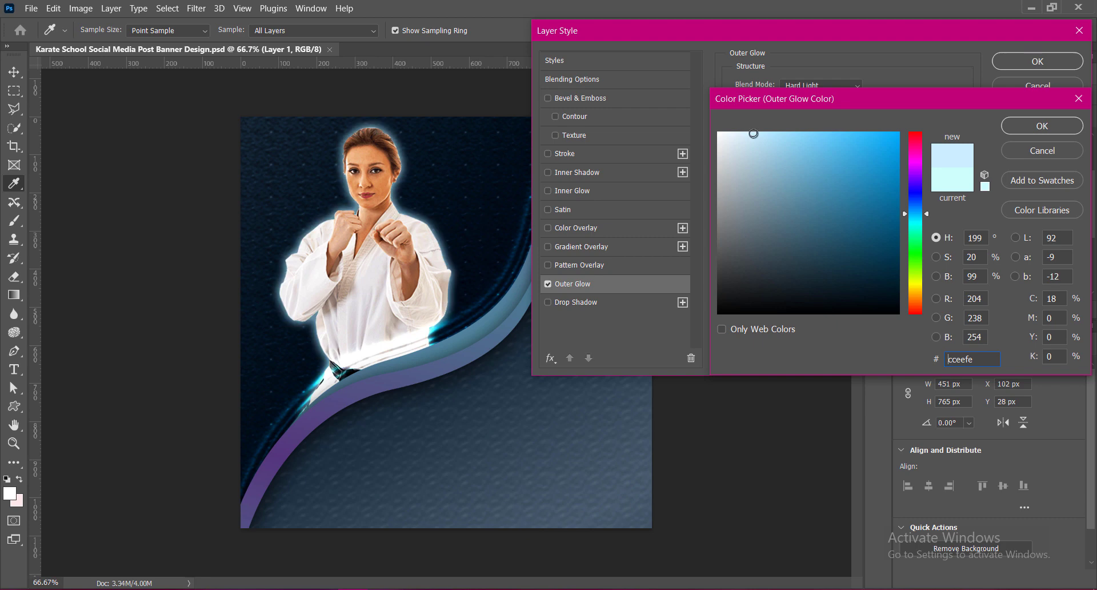
{"action": "left_click", "coordinate": [919, 214]}
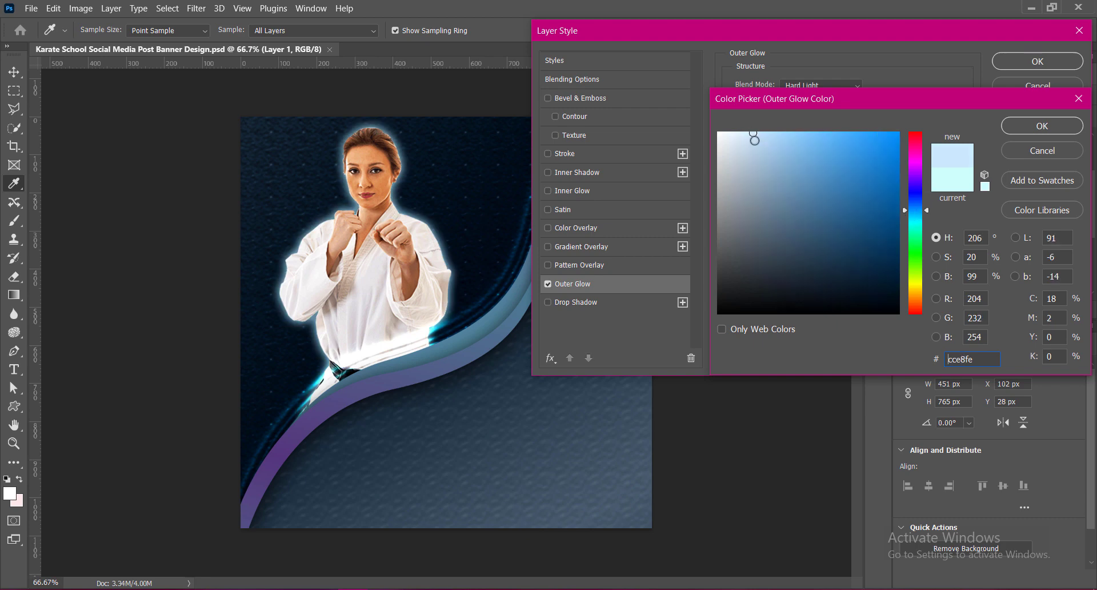
{"action": "left_click_drag", "start_coordinate": [753, 134], "coordinate": [800, 148]}
{"action": "left_click", "coordinate": [1043, 126]}
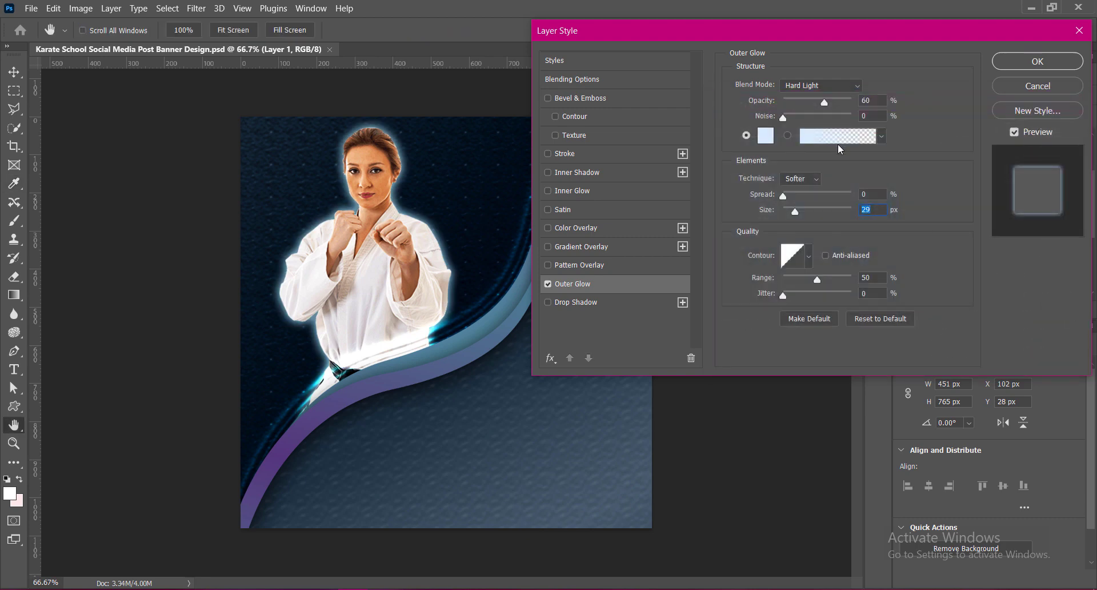
Lower the glow opacity to about 33% and size to about 39 px, then apply.
{"action": "left_click_drag", "start_coordinate": [824, 102], "coordinate": [798, 103]}
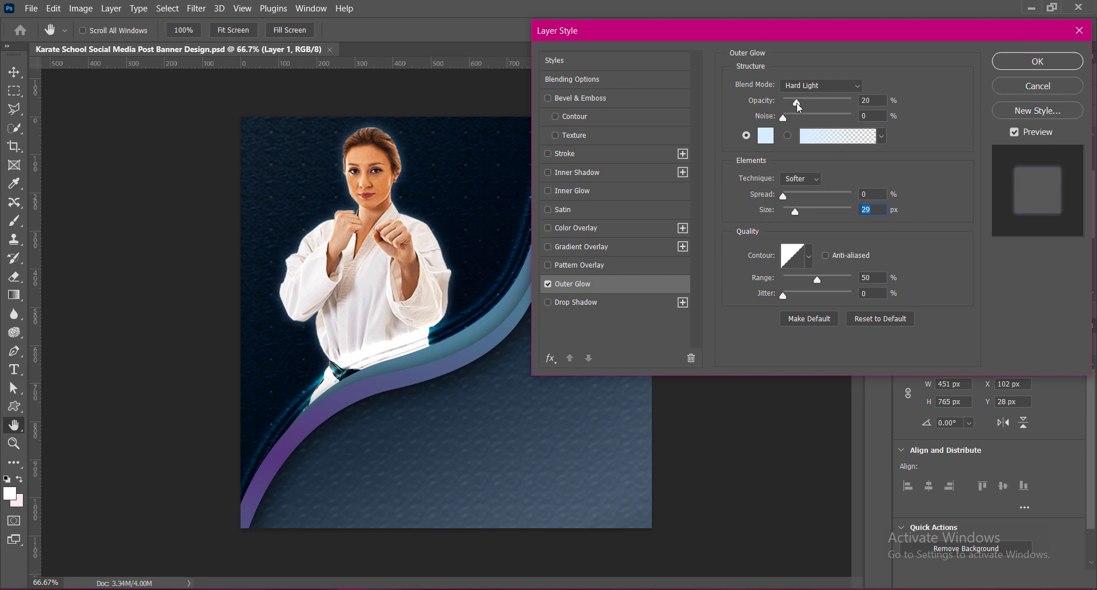
{"action": "type", "text": "33"}
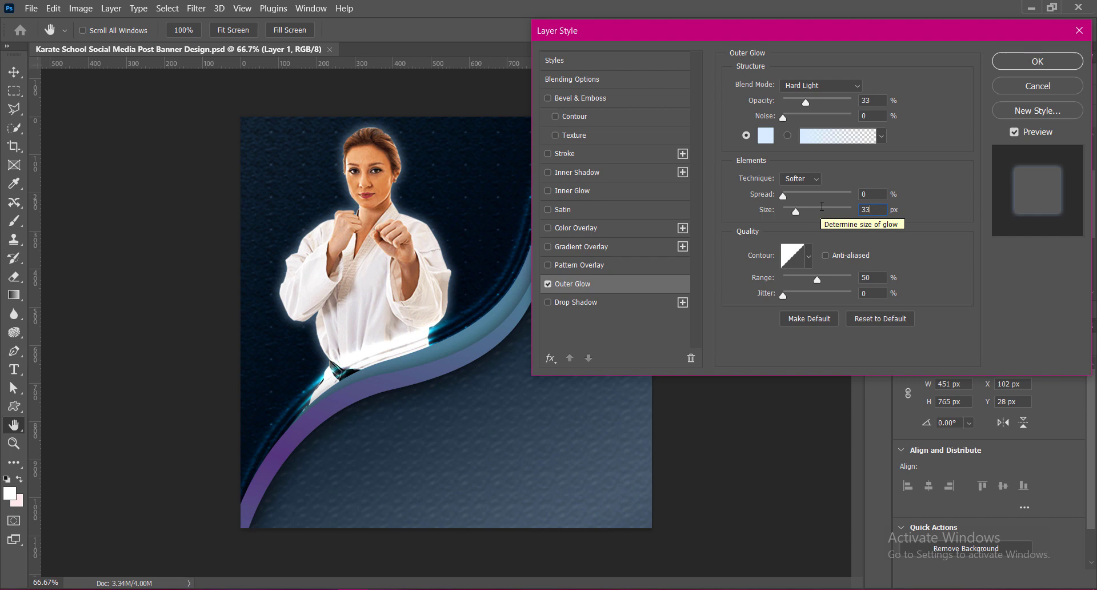
{"action": "left_click_drag", "start_coordinate": [808, 212], "coordinate": [797, 211]}
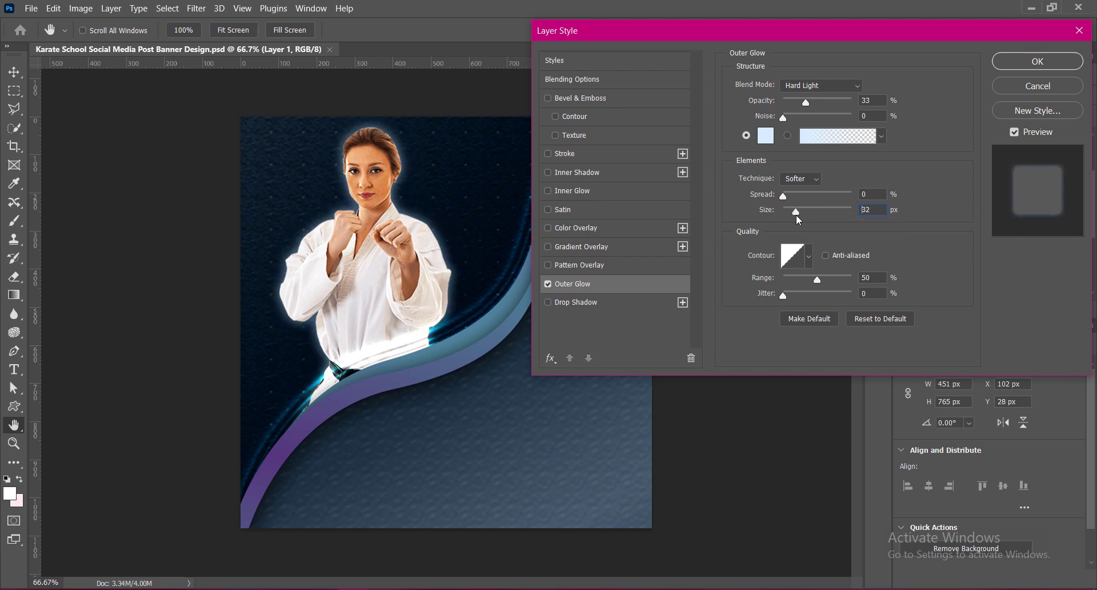
{"action": "double_click", "coordinate": [867, 210]}
{"action": "type", "text": "39"}
{"action": "type", "text": "24"}
{"action": "key", "text": "Return"}
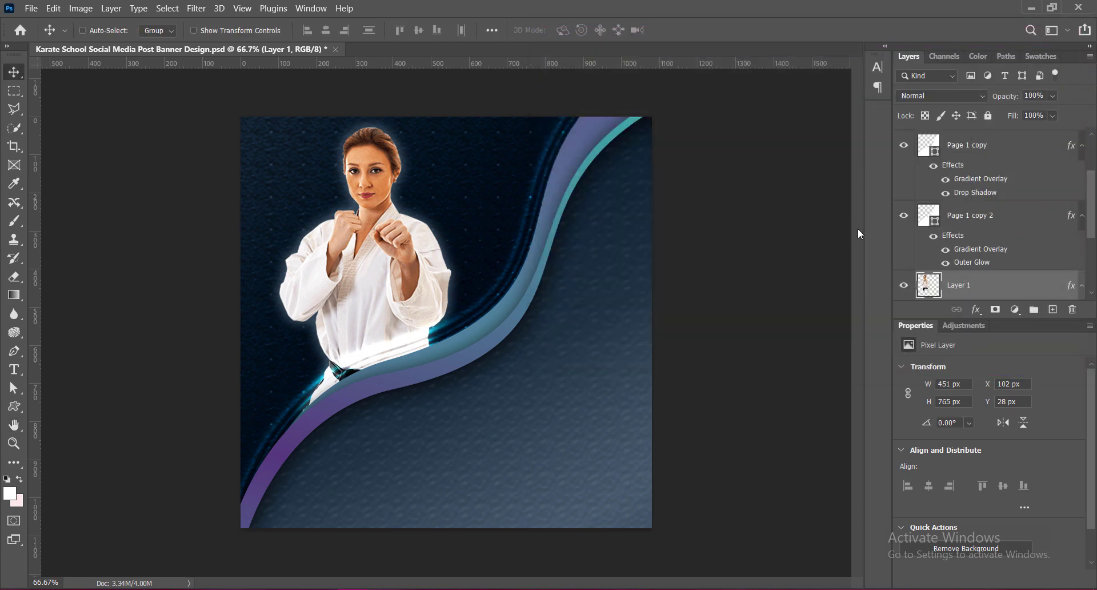
Rotate the Page 1 copy 2 teal wave slightly to 60.15° and commit the transform.
{"action": "left_click", "coordinate": [399, 363]}
{"action": "key", "text": "ctrl+t"}
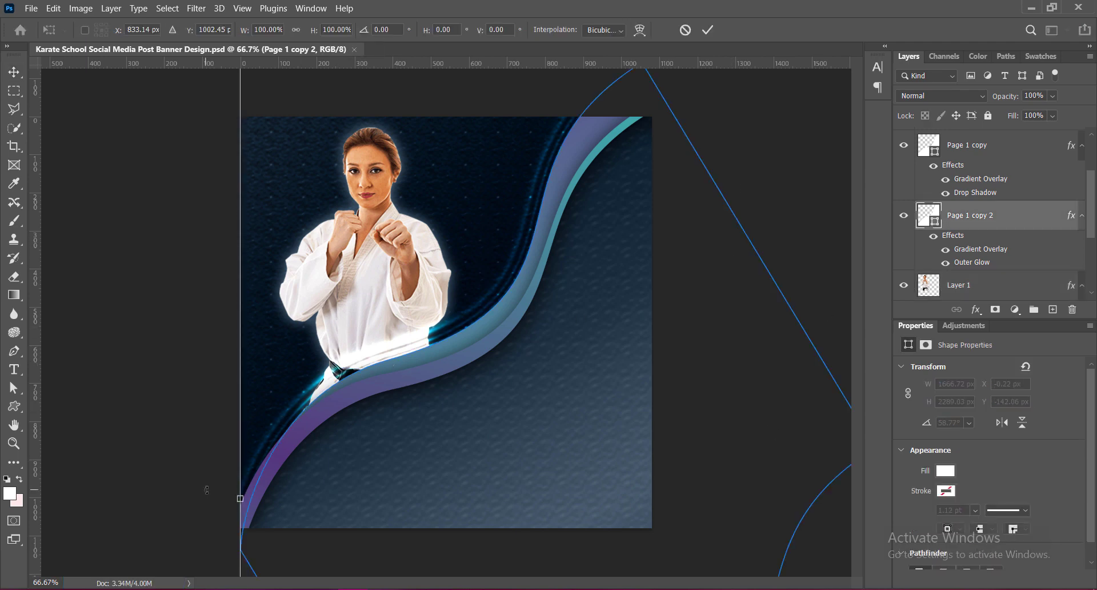
{"action": "left_click_drag", "start_coordinate": [207, 489], "coordinate": [205, 477]}
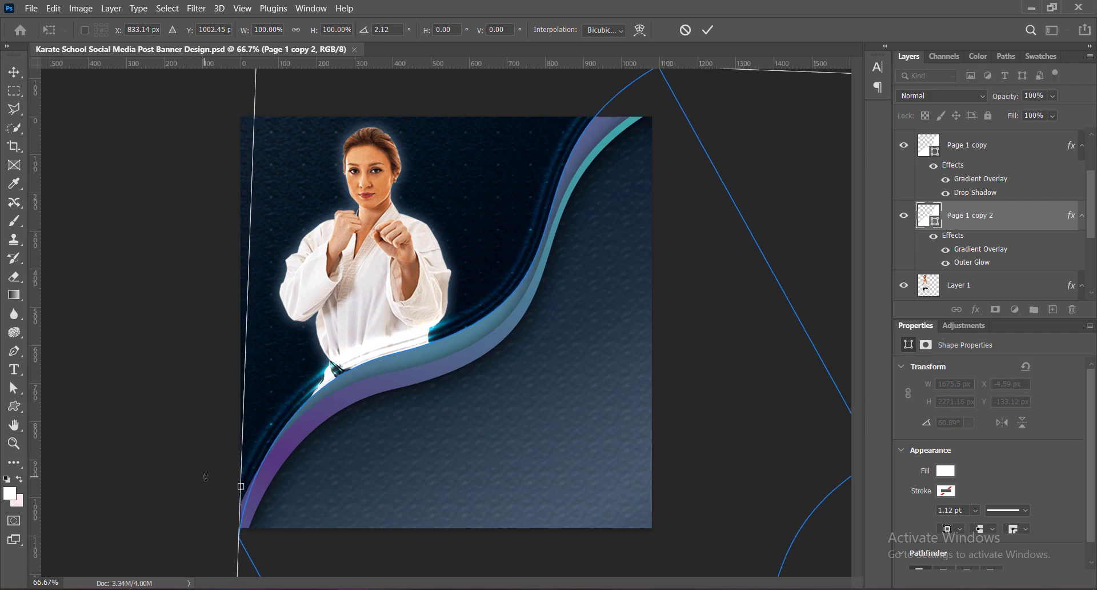
{"action": "left_click", "coordinate": [708, 30]}
Nudge the wave one step down with the arrow keys, deselect it, and save the banner.
{"action": "key", "text": "Down"}
{"action": "key", "text": "Down"}
{"action": "key", "text": "Down"}
{"action": "key", "text": "Down"}
{"action": "key", "text": "Down"}
{"action": "key", "text": "Down"}
{"action": "key", "text": "Down"}
{"action": "key", "text": "Down"}
{"action": "key", "text": "Down"}
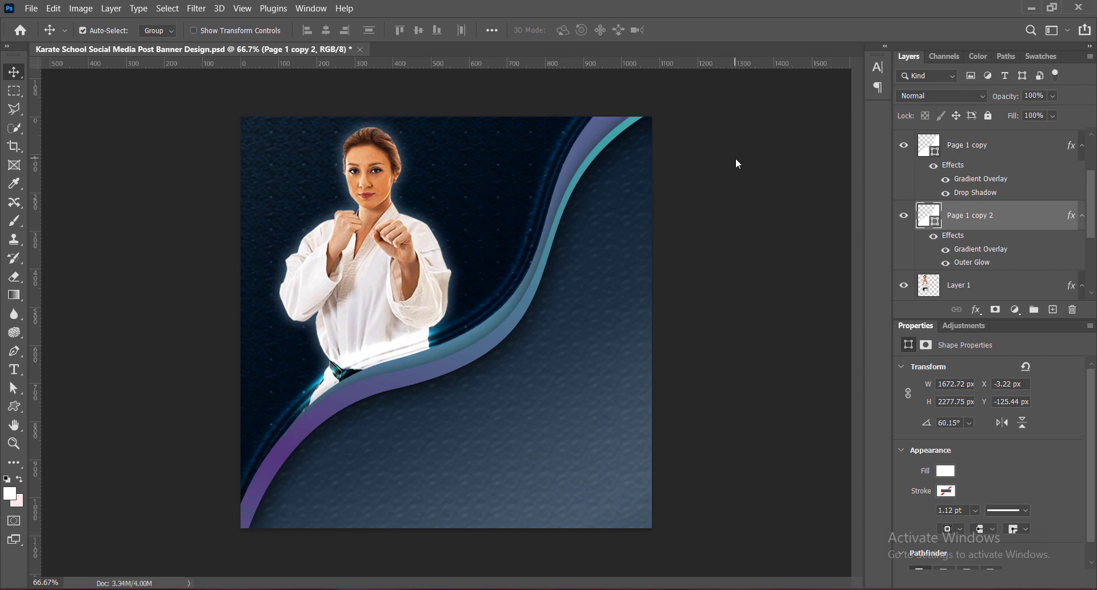
{"action": "key", "text": "Down"}
{"action": "key", "text": "Down"}
{"action": "key", "text": "Down"}
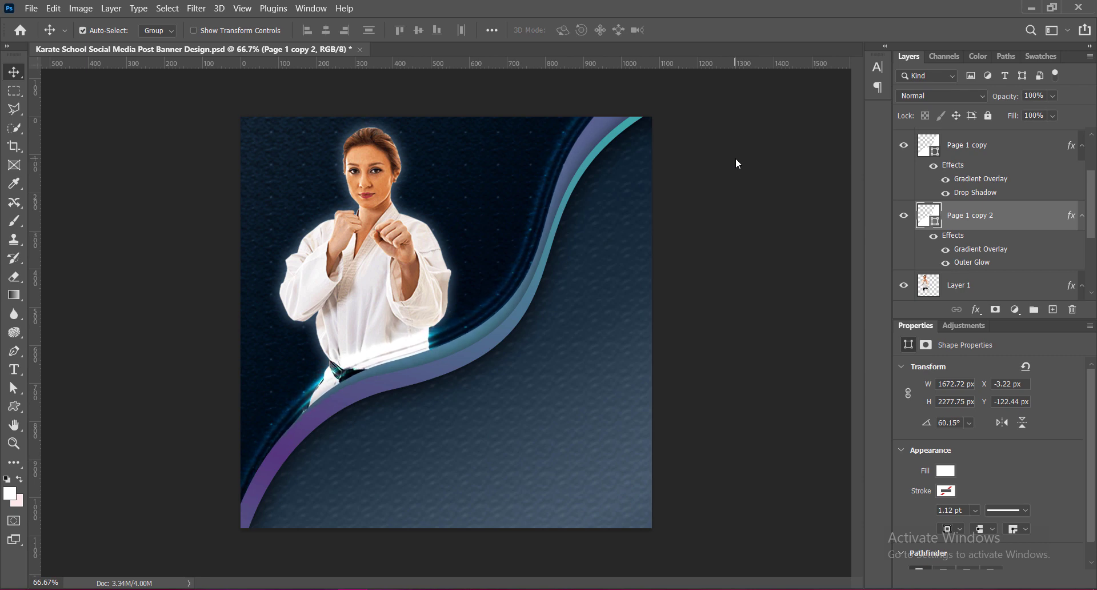
{"action": "key", "text": "Up"}
{"action": "key", "text": "Up"}
{"action": "key", "text": "Up"}
{"action": "key", "text": "Up"}
{"action": "key", "text": "Up"}
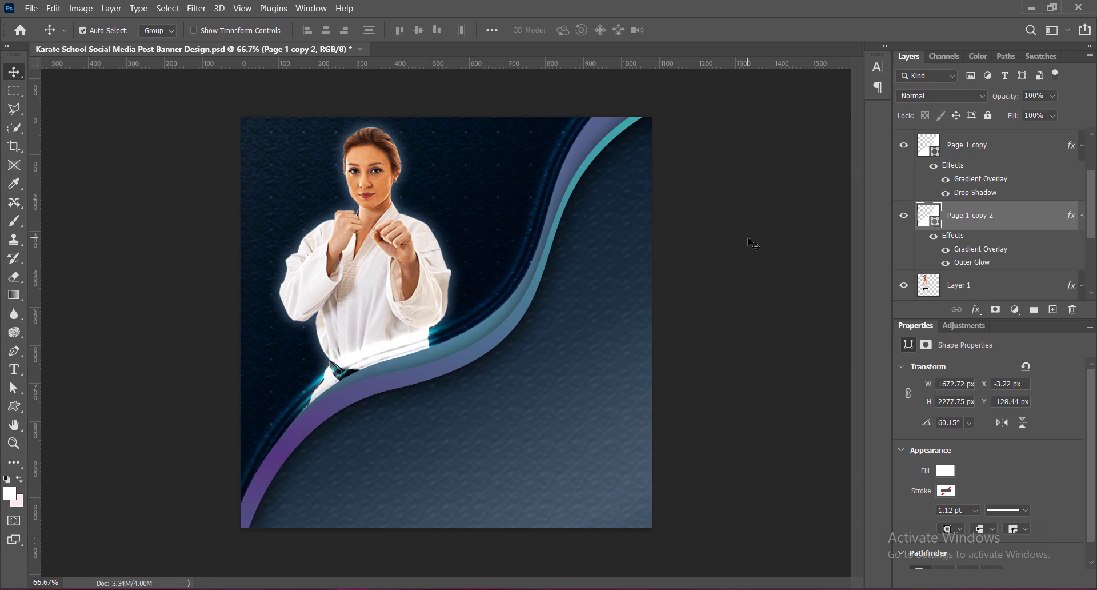
{"action": "left_click", "coordinate": [753, 244]}
{"action": "key", "text": "ctrl+s"}
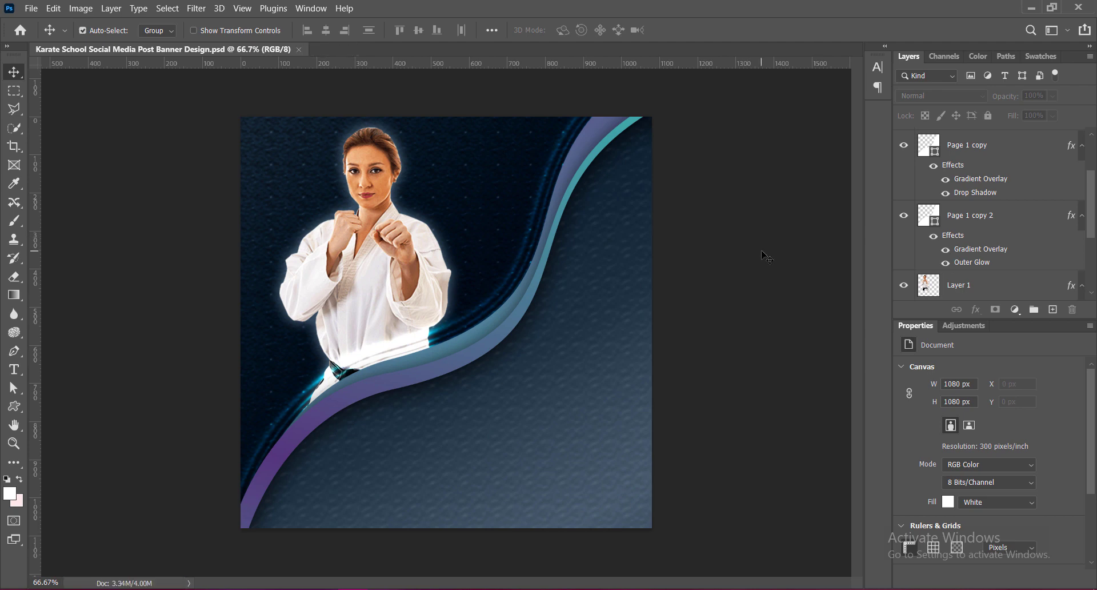
Nudge the karate woman photo three pixels right and save.
{"action": "left_click", "coordinate": [408, 271]}
{"action": "key", "text": "Right"}
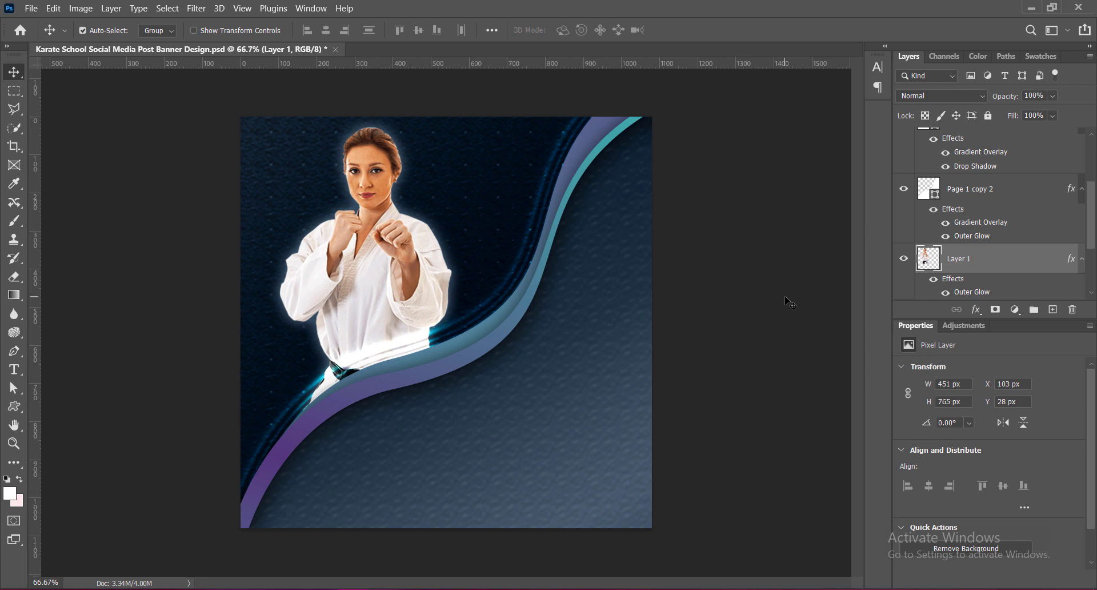
{"action": "key", "text": "Right"}
{"action": "key", "text": "Right"}
{"action": "key", "text": "Right"}
{"action": "key", "text": "Right"}
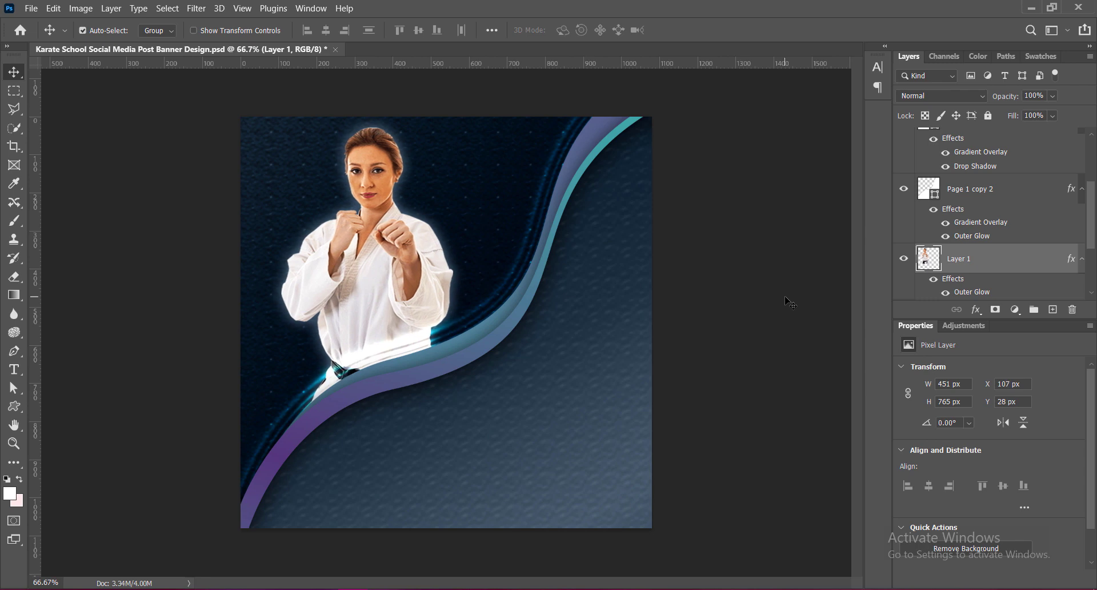
{"action": "key", "text": "Right"}
{"action": "key", "text": "ctrl+s"}
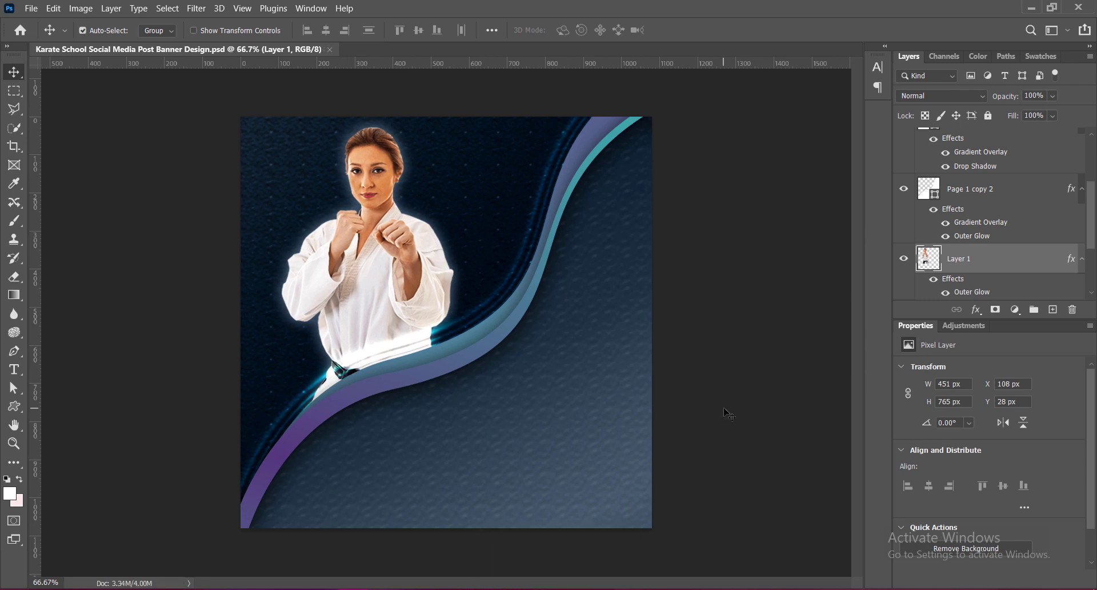
On a new layer, select the left strip and choose the Foreground to Transparent gradient preset.
{"action": "left_click", "coordinate": [1053, 309]}
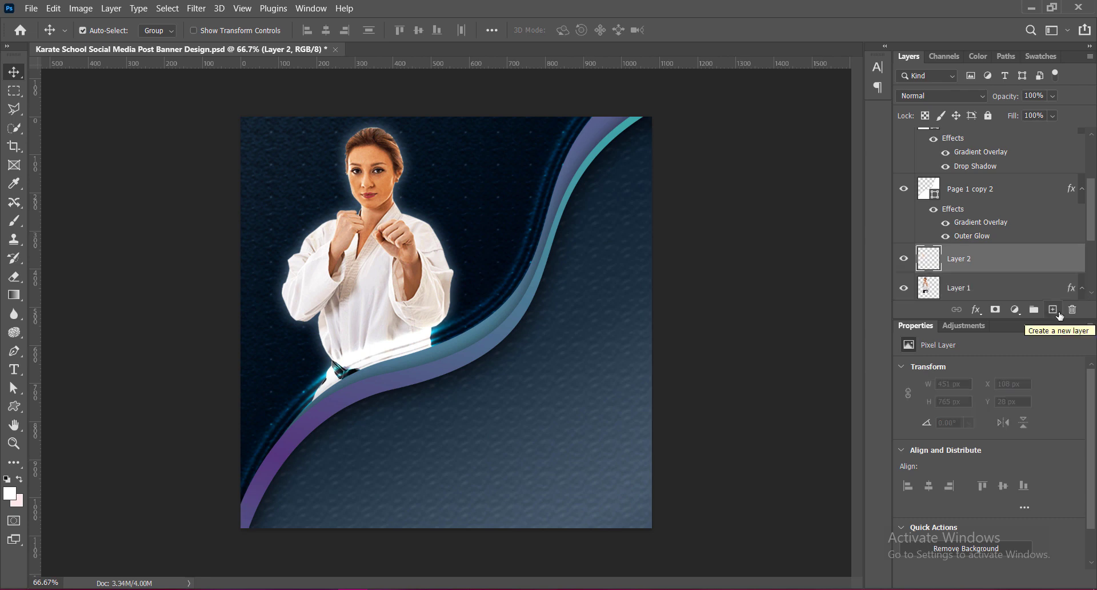
{"action": "left_click", "coordinate": [14, 91]}
{"action": "left_click_drag", "start_coordinate": [240, 117], "coordinate": [400, 527]}
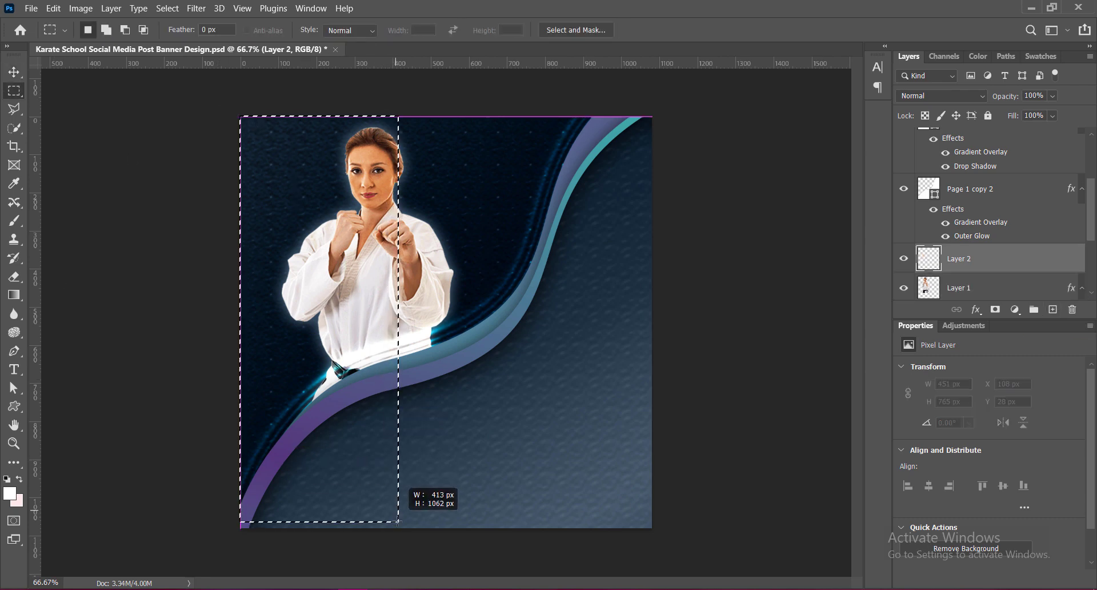
{"action": "left_click", "coordinate": [15, 294]}
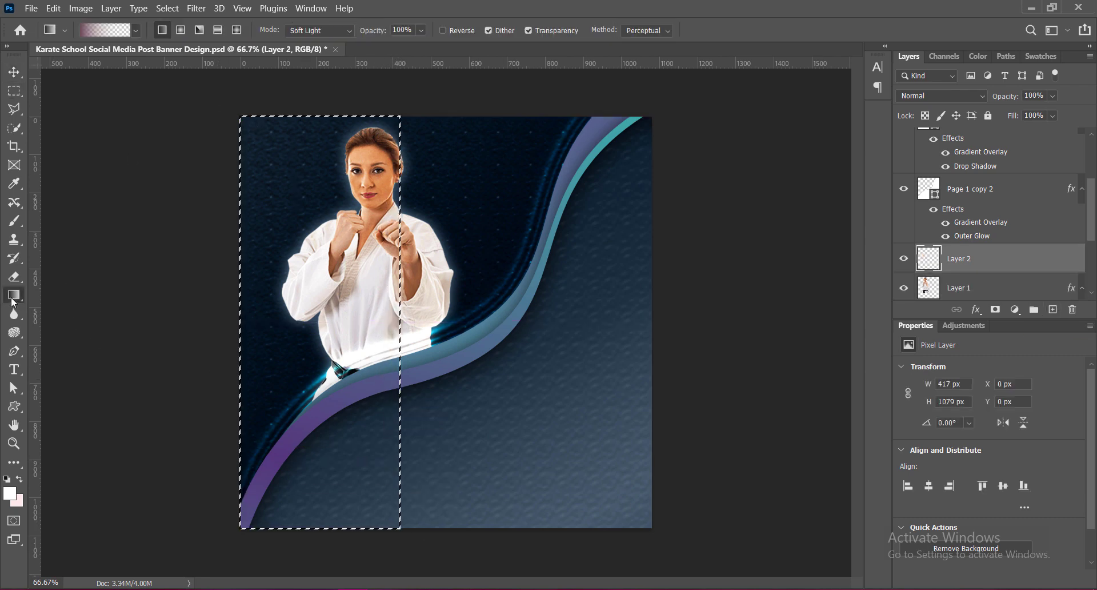
{"action": "left_click", "coordinate": [136, 30]}
{"action": "left_click", "coordinate": [104, 31]}
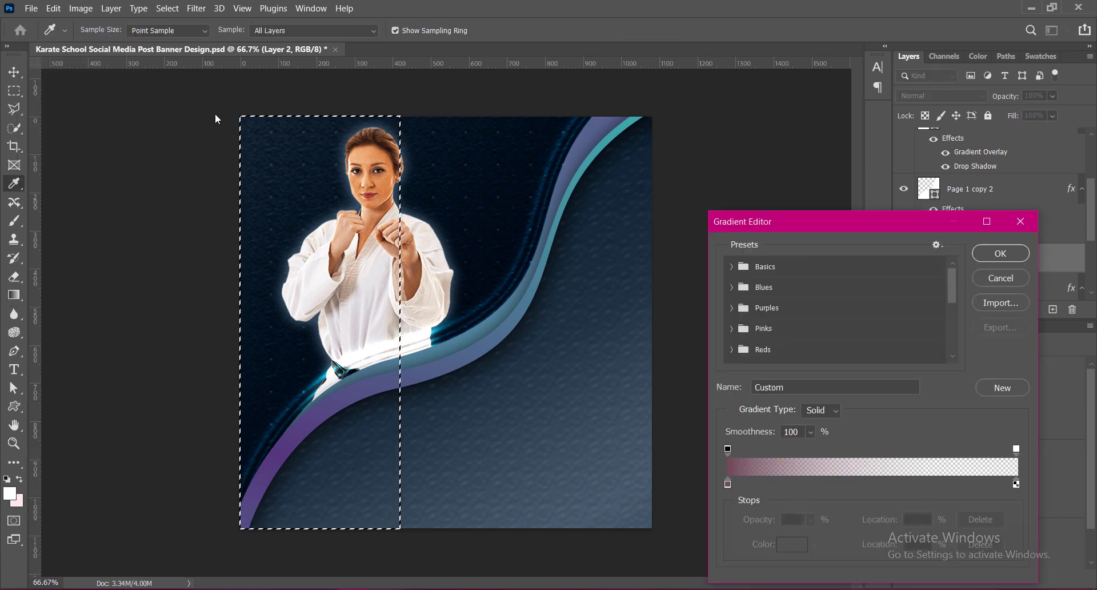
{"action": "left_click", "coordinate": [732, 267]}
{"action": "left_click", "coordinate": [794, 288]}
Set the gradient's starting stop to the navy sampled from the banner.
{"action": "left_click", "coordinate": [773, 289]}
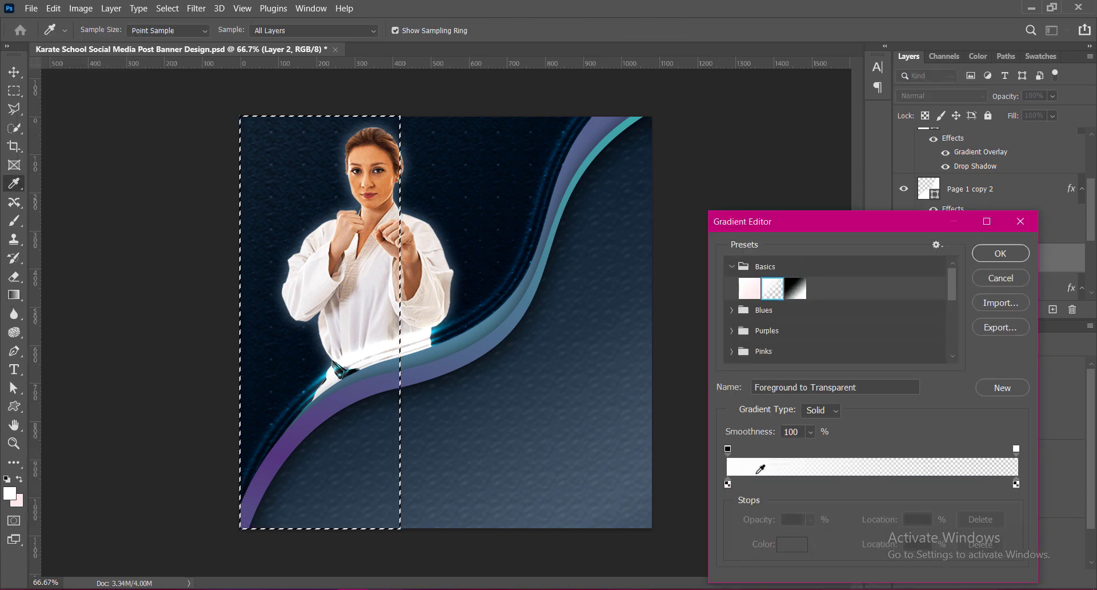
{"action": "double_click", "coordinate": [728, 484]}
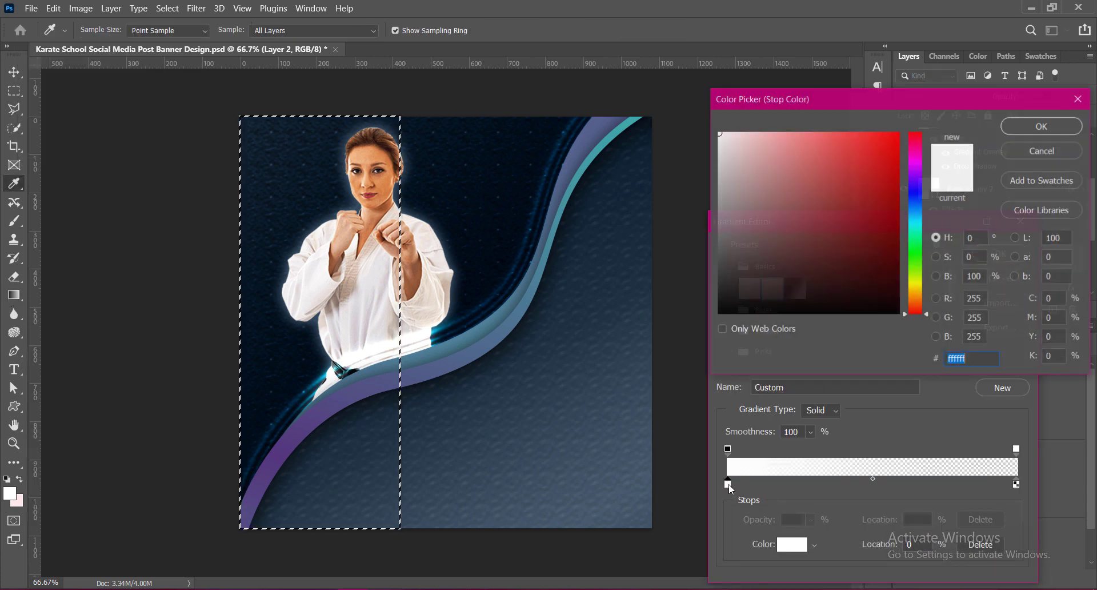
{"action": "left_click", "coordinate": [255, 439]}
{"action": "left_click", "coordinate": [1021, 131]}
{"action": "left_click", "coordinate": [1001, 253]}
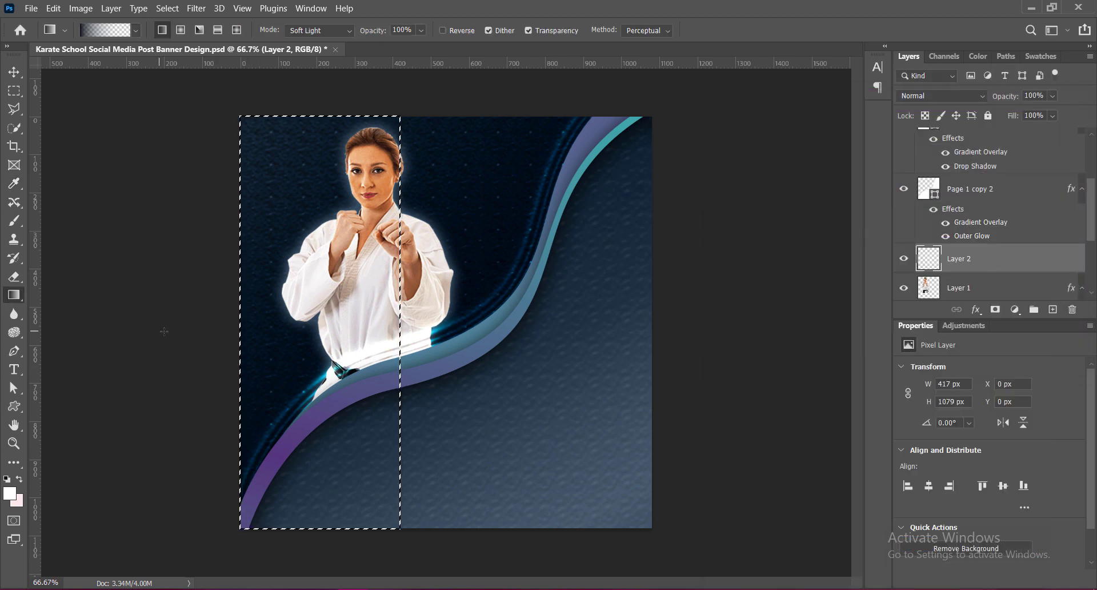
Draw the navy-to-transparent gradient across the selected left strip from its left edge.
{"action": "left_click_drag", "start_coordinate": [193, 316], "coordinate": [379, 318]}
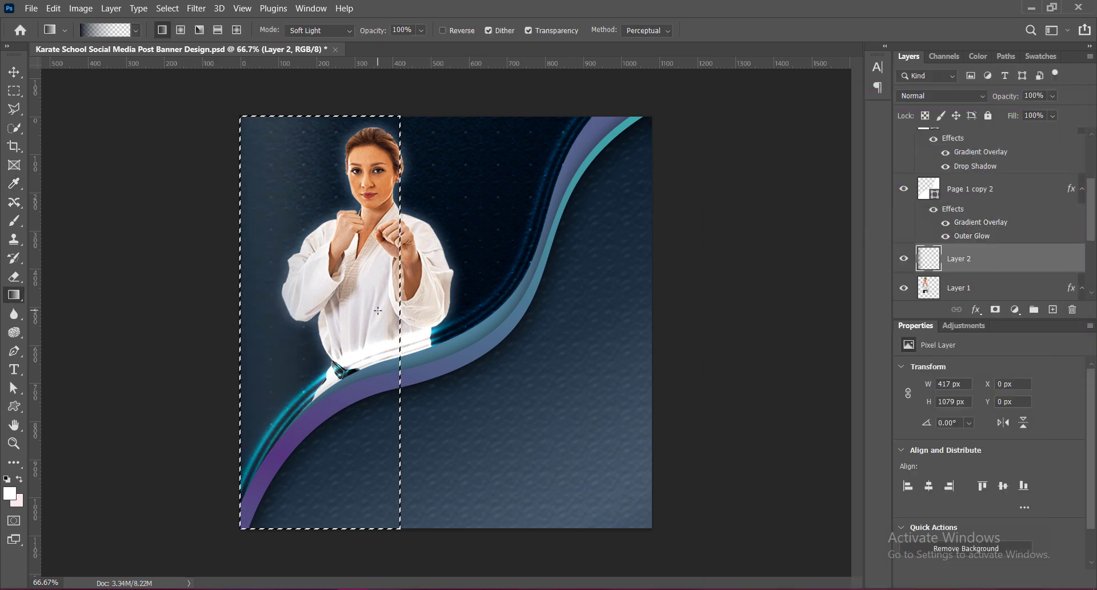
{"action": "key", "text": "ctrl+z"}
{"action": "left_click_drag", "start_coordinate": [277, 293], "coordinate": [468, 298]}
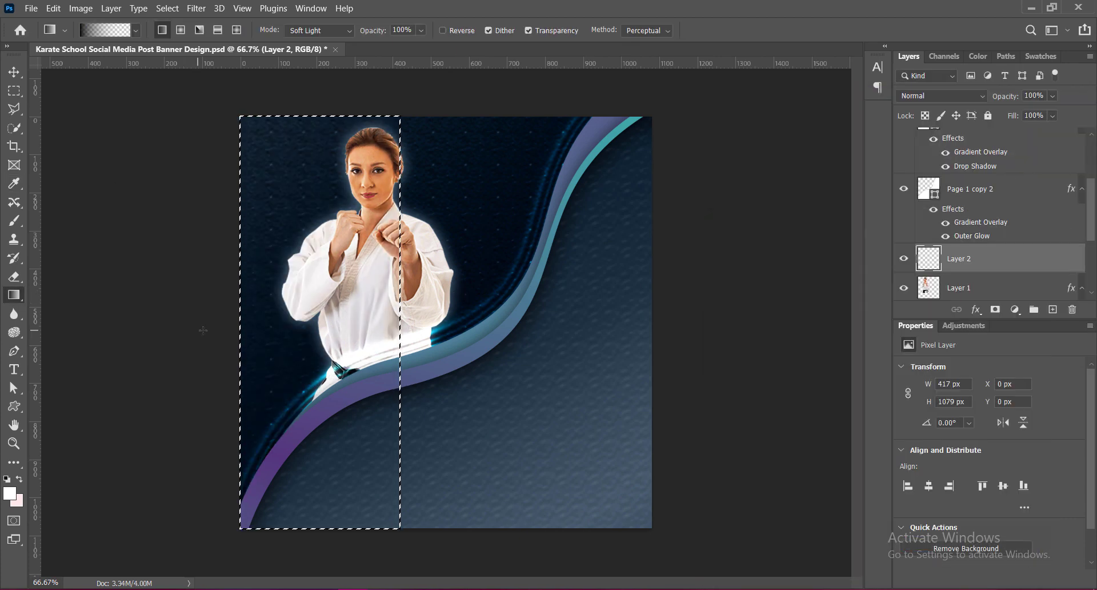
{"action": "key", "text": "d"}
{"action": "left_click_drag", "start_coordinate": [181, 330], "coordinate": [438, 322]}
Clear the selection and target the gradient layer, dismissing the transform warning.
{"action": "left_click", "coordinate": [14, 72]}
{"action": "key", "text": "ctrl+d"}
{"action": "key", "text": "ctrl+t"}
{"action": "key", "text": "Return"}
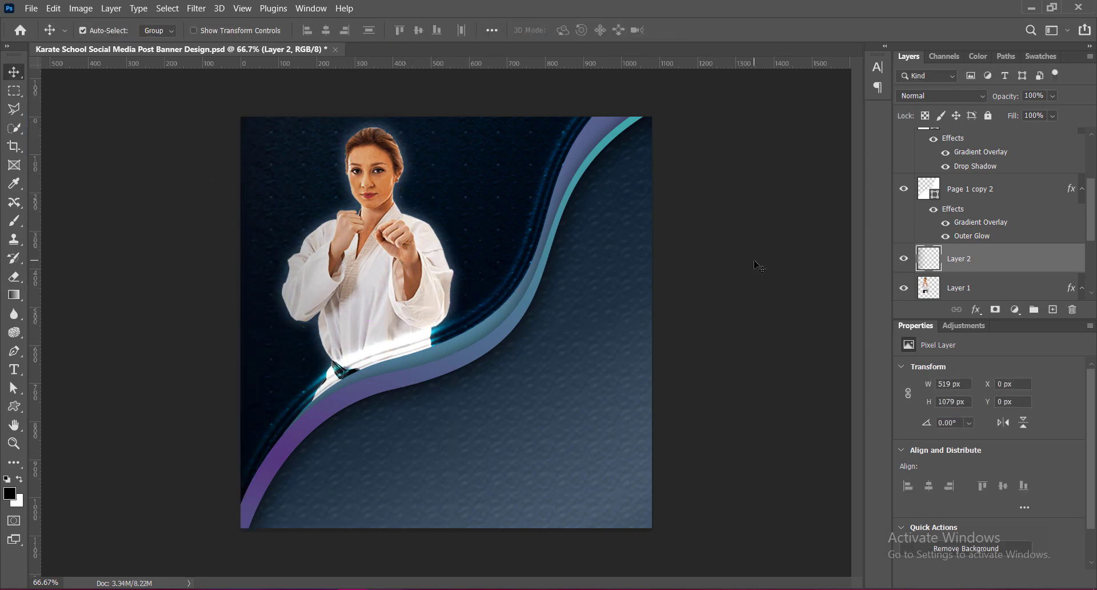
{"action": "left_click", "coordinate": [928, 262], "text": "ctrl"}
{"action": "key", "text": "Return"}
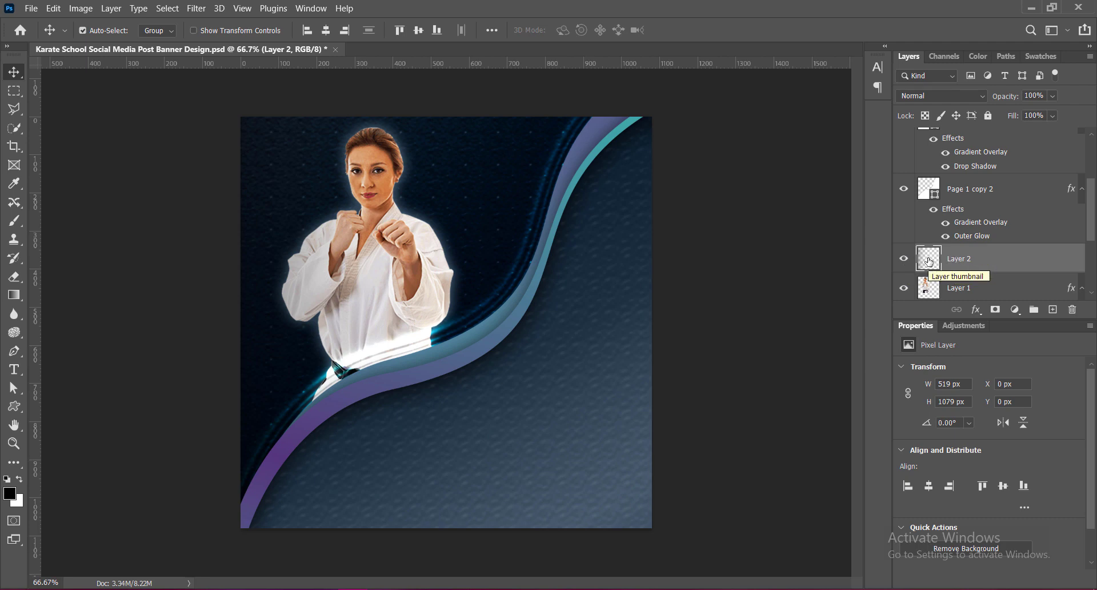
{"action": "left_click", "coordinate": [930, 261], "text": "ctrl"}
{"action": "key", "text": "Return"}
Stretch the gradient to about 540 px wide and save.
{"action": "key", "text": "ctrl+t"}
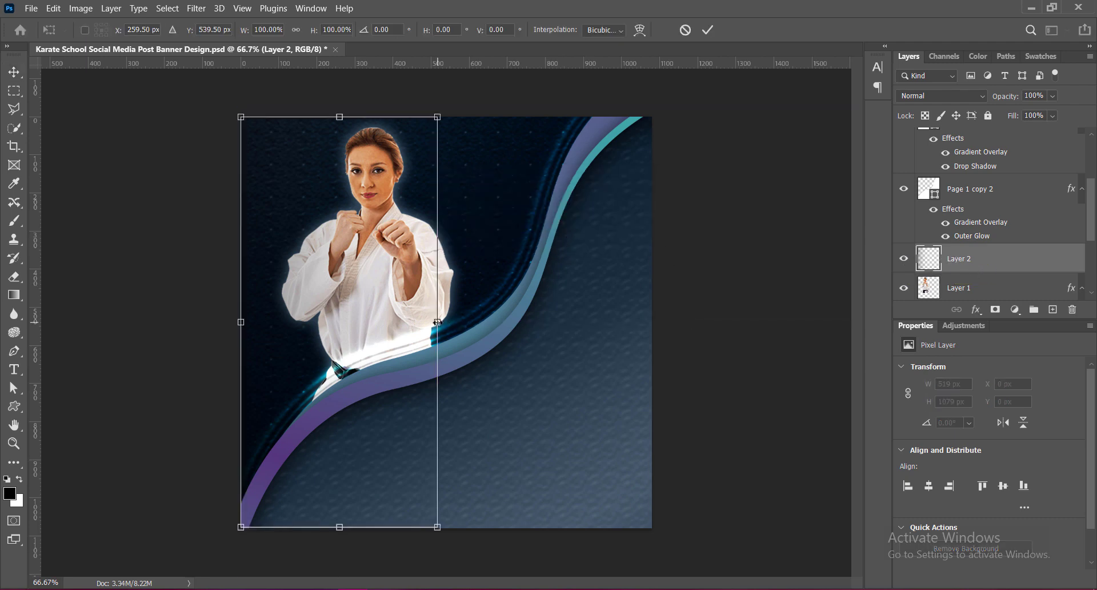
{"action": "left_click_drag", "start_coordinate": [437, 322], "coordinate": [445, 322]}
{"action": "key", "text": "Return"}
{"action": "key", "text": "ctrl+s"}
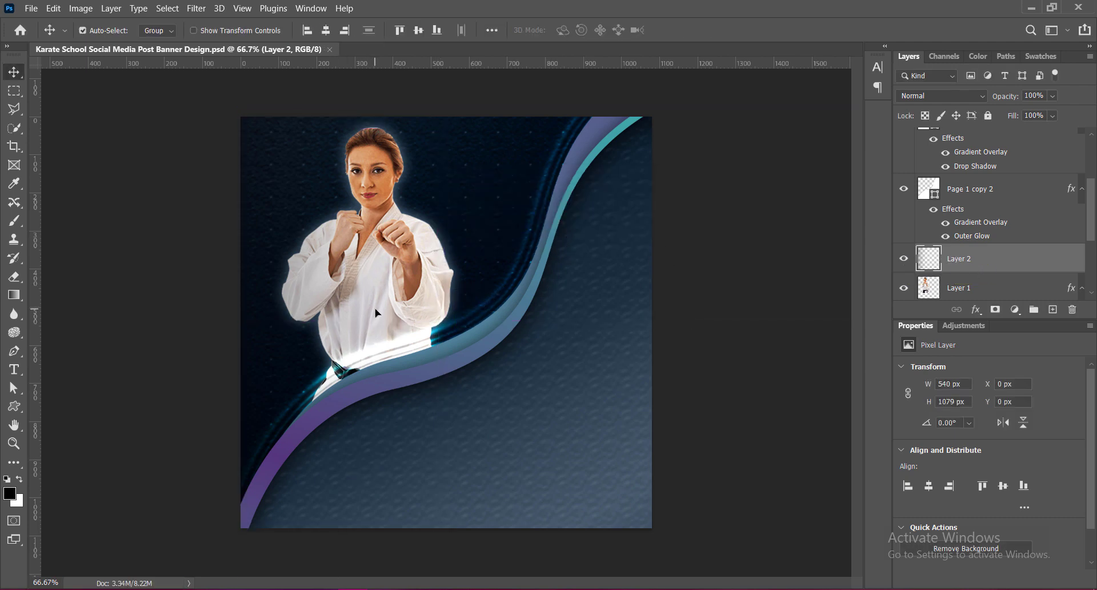
Paste the logo top-left and type a two-line KARATE / ACADEMY heading below it.
{"action": "key", "text": "ctrl+v"}
{"action": "left_click_drag", "start_coordinate": [378, 285], "coordinate": [284, 145]}
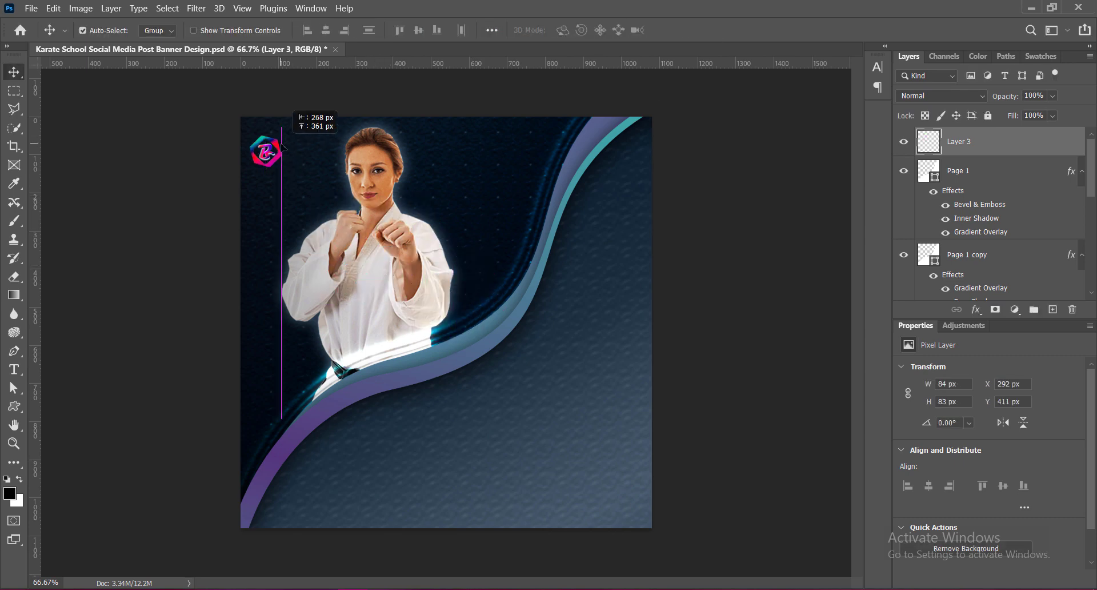
{"action": "key", "text": "ctrl+shift+alt+n"}
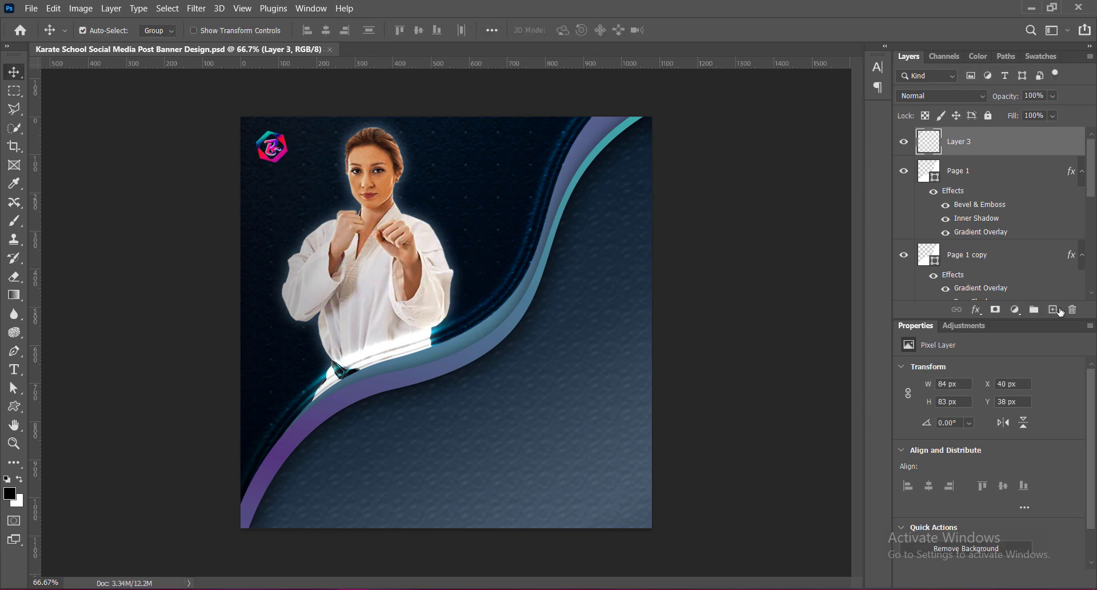
{"action": "right_click", "coordinate": [14, 369]}
{"action": "left_click", "coordinate": [111, 368]}
{"action": "left_click", "coordinate": [262, 183]}
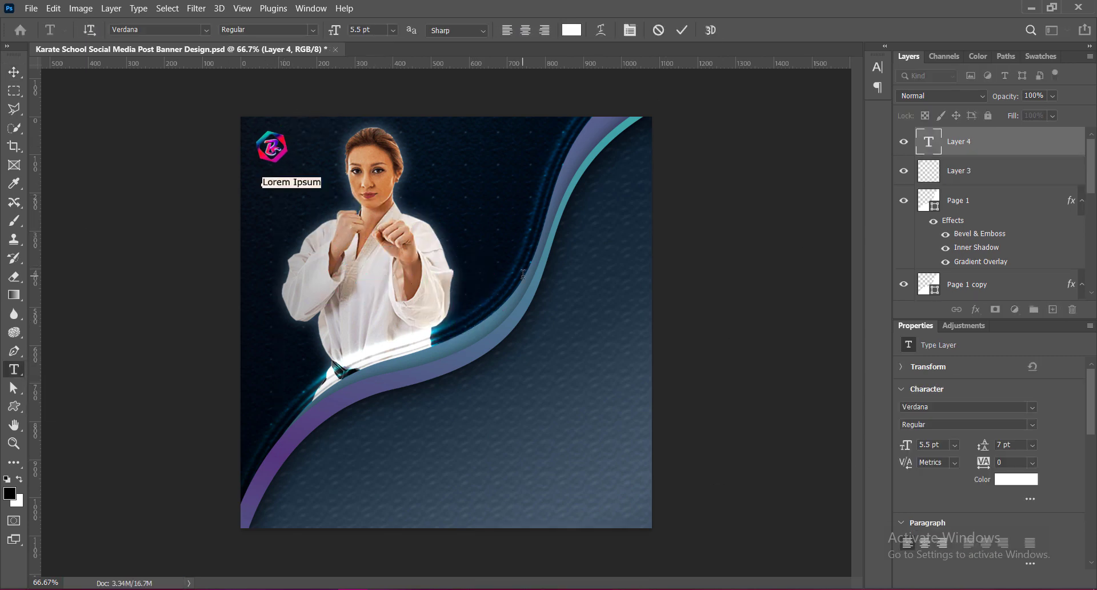
{"action": "type", "text": "KARATE"}
{"action": "key", "text": "Return"}
{"action": "type", "text": "ACADEMY"}
Centre the heading in Roboto Condensed Bold, with ACADEMY in Bold Italic.
{"action": "key", "text": "ctrl+a"}
{"action": "left_click", "coordinate": [526, 29]}
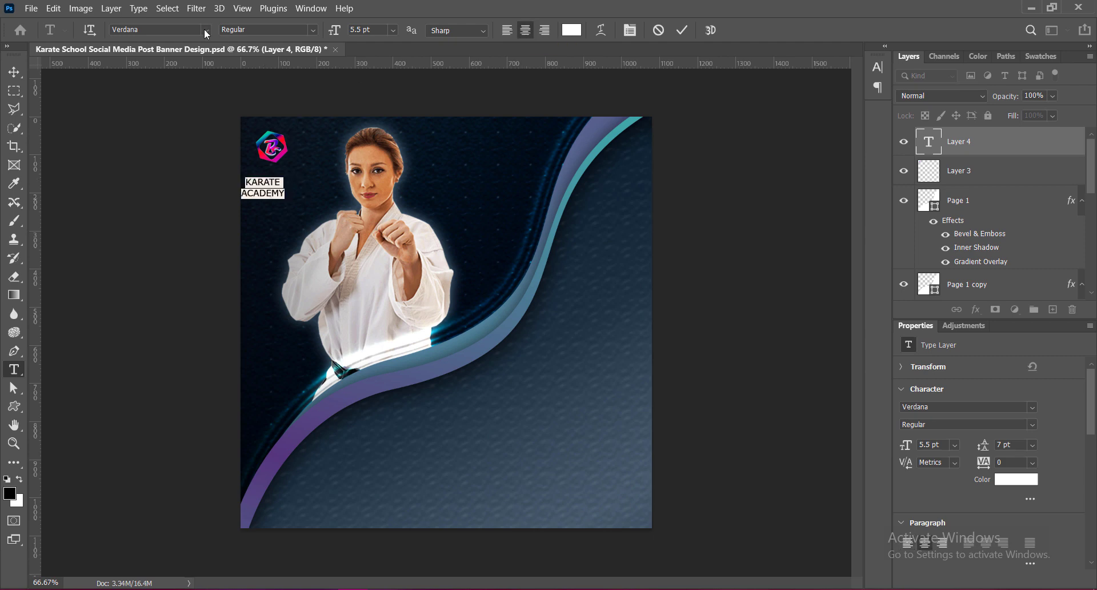
{"action": "left_click", "coordinate": [205, 29]}
{"action": "left_click", "coordinate": [206, 117]}
{"action": "left_click", "coordinate": [313, 30]}
{"action": "left_click", "coordinate": [263, 89]}
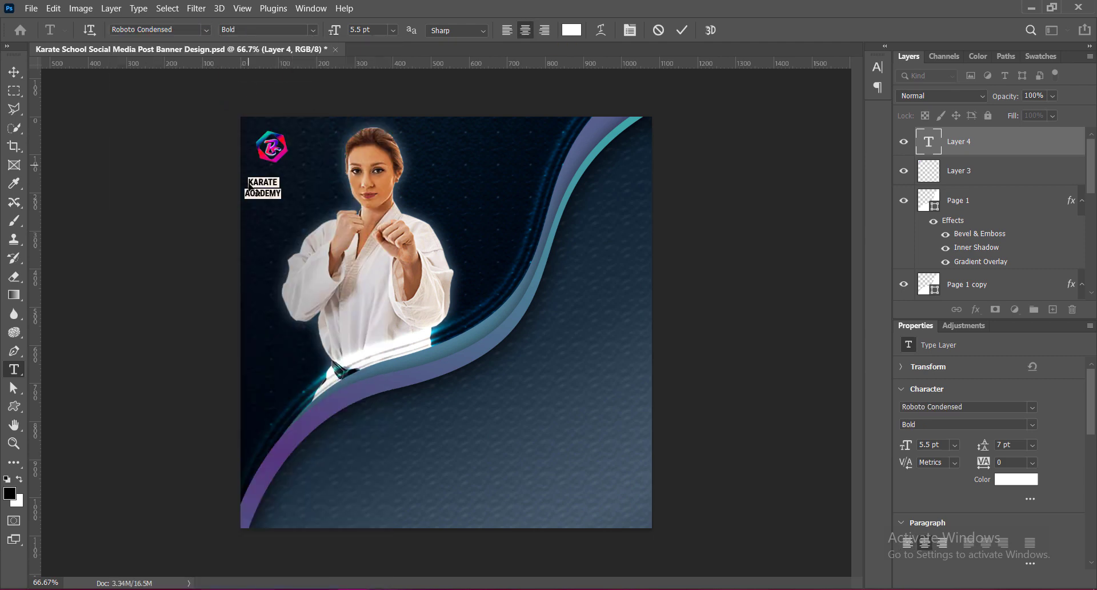
{"action": "left_click", "coordinate": [313, 30]}
{"action": "left_click", "coordinate": [283, 98]}
Tighten the heading's line spacing to 6 pt and enlarge it.
{"action": "key", "text": "ctrl+a"}
{"action": "left_click", "coordinate": [878, 67]}
{"action": "left_click", "coordinate": [855, 95]}
{"action": "left_click", "coordinate": [834, 117]}
{"action": "left_click", "coordinate": [14, 72]}
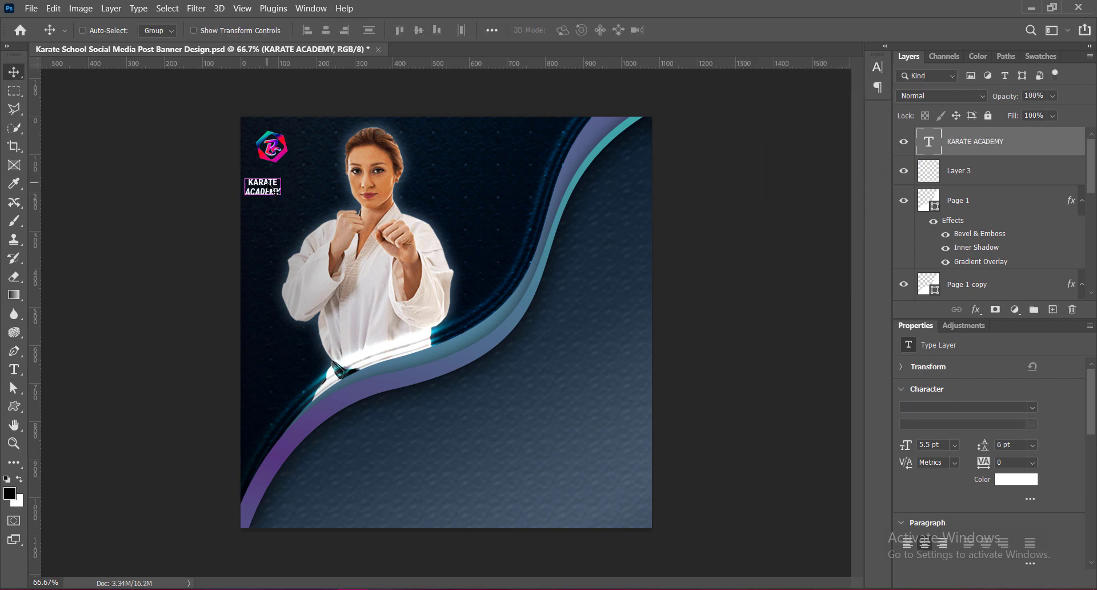
{"action": "key", "text": "ctrl+t"}
{"action": "left_click_drag", "start_coordinate": [281, 199], "coordinate": [296, 189]}
{"action": "key", "text": "Return"}
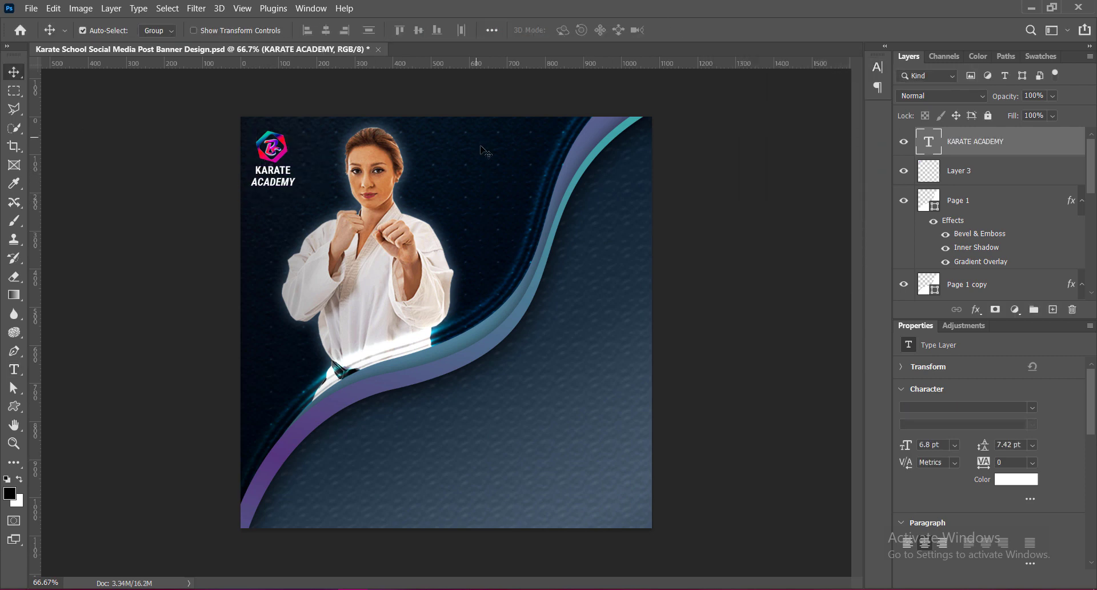
Colour ACADEMY cyan #49c2c6.
{"action": "double_click", "coordinate": [252, 181]}
{"action": "left_click", "coordinate": [571, 29]}
{"action": "type", "text": "49c2c6"}
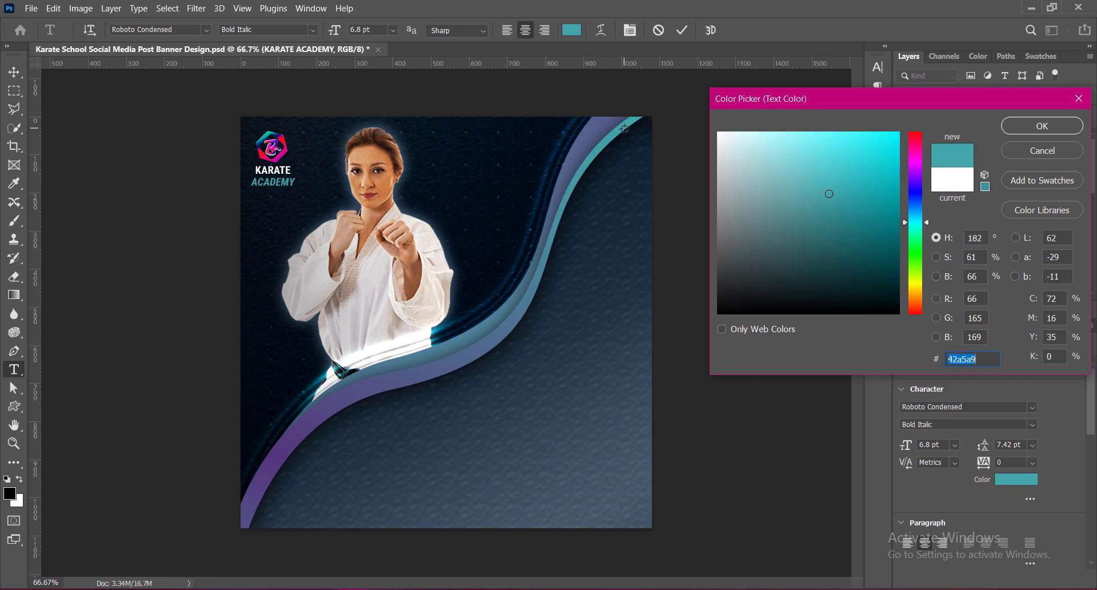
{"action": "key", "text": "Return"}
{"action": "left_click", "coordinate": [14, 72]}
Add a drop shadow to the KARATE ACADEMY heading.
{"action": "right_click", "coordinate": [915, 137]}
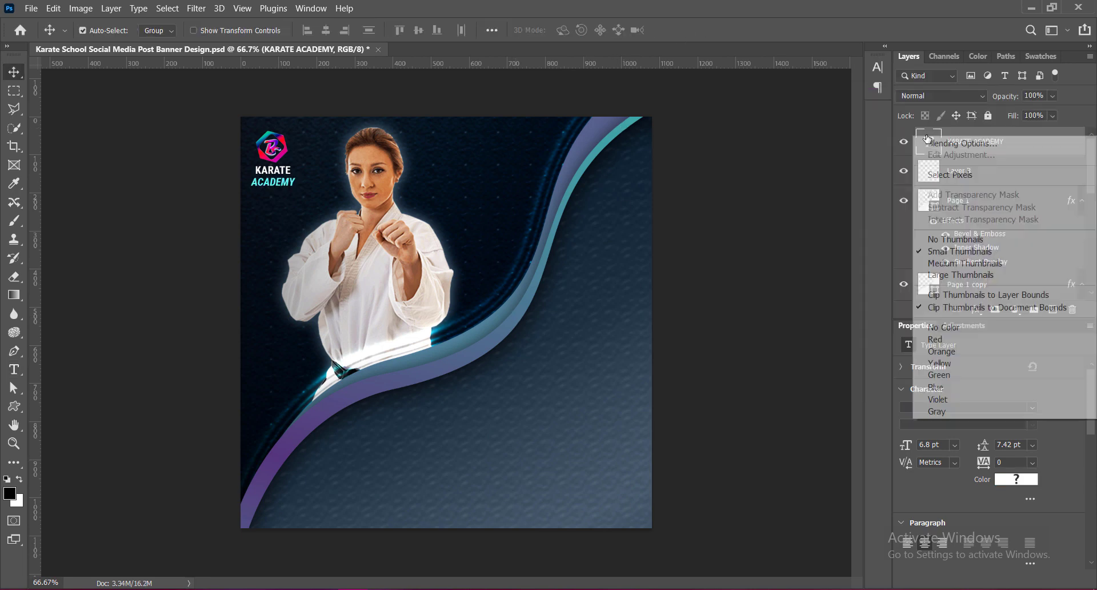
{"action": "left_click", "coordinate": [938, 144]}
{"action": "left_click", "coordinate": [657, 303]}
{"action": "left_click", "coordinate": [1038, 61]}
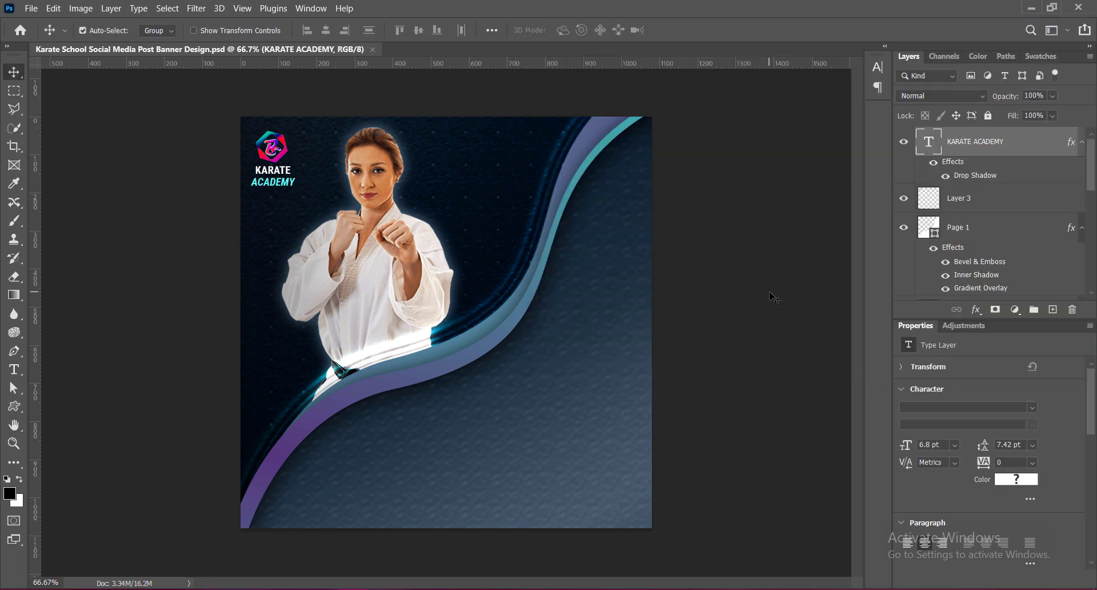
Lower the photo's Outer Glow opacity to 21% and save.
{"action": "double_click", "coordinate": [928, 260]}
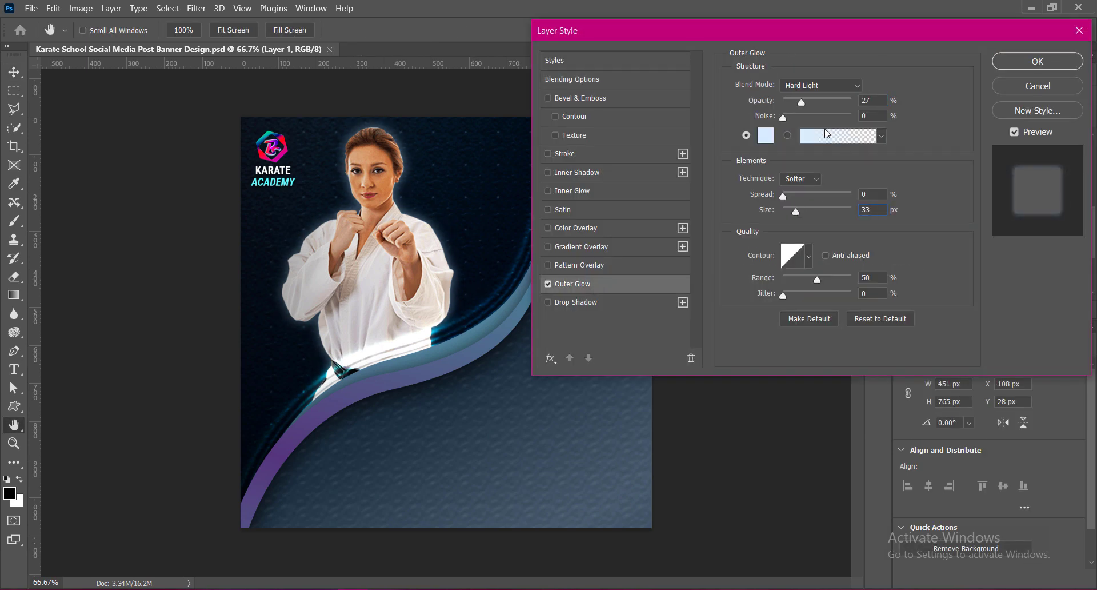
{"action": "double_click", "coordinate": [867, 100]}
{"action": "type", "text": "21"}
{"action": "key", "text": "Return"}
{"action": "key", "text": "ctrl+s"}
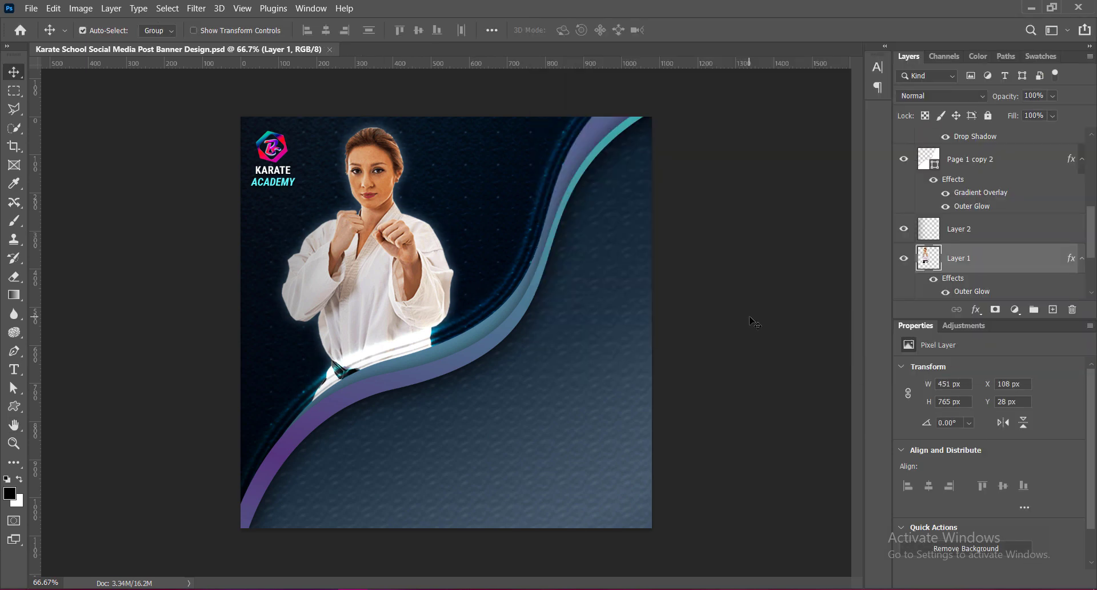
Move the logo and heading together slightly up-right, then add an empty layer.
{"action": "left_click", "coordinate": [288, 146]}
{"action": "left_click", "coordinate": [286, 171], "text": "shift"}
{"action": "left_click_drag", "start_coordinate": [286, 171], "coordinate": [288, 169]}
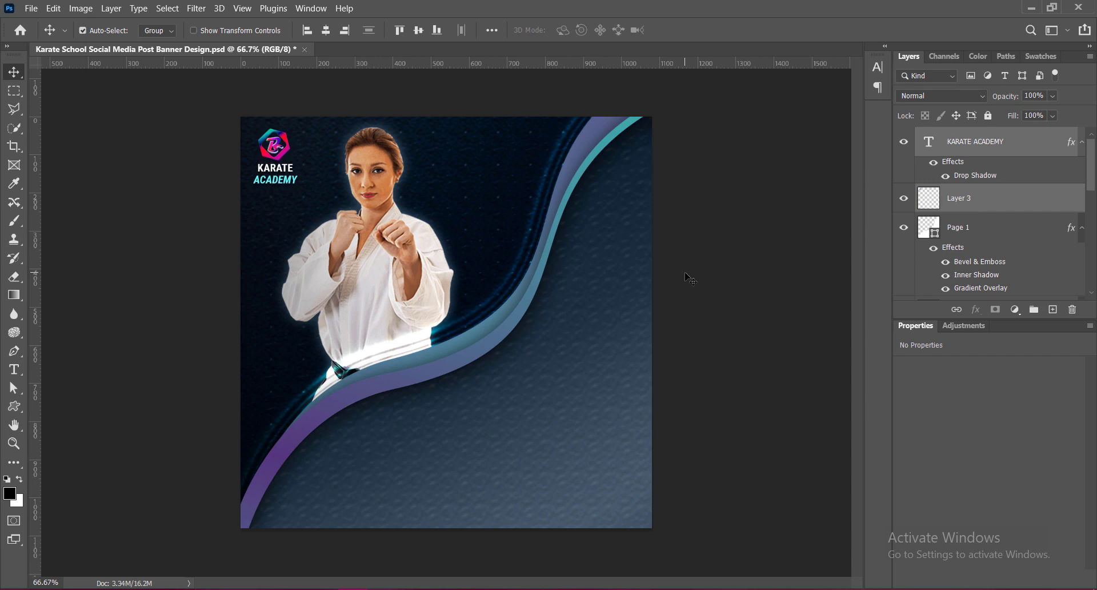
{"action": "left_click", "coordinate": [712, 284]}
{"action": "left_click", "coordinate": [983, 141]}
Draw a rounded rectangle beside the woman's head.
{"action": "left_click", "coordinate": [1054, 309]}
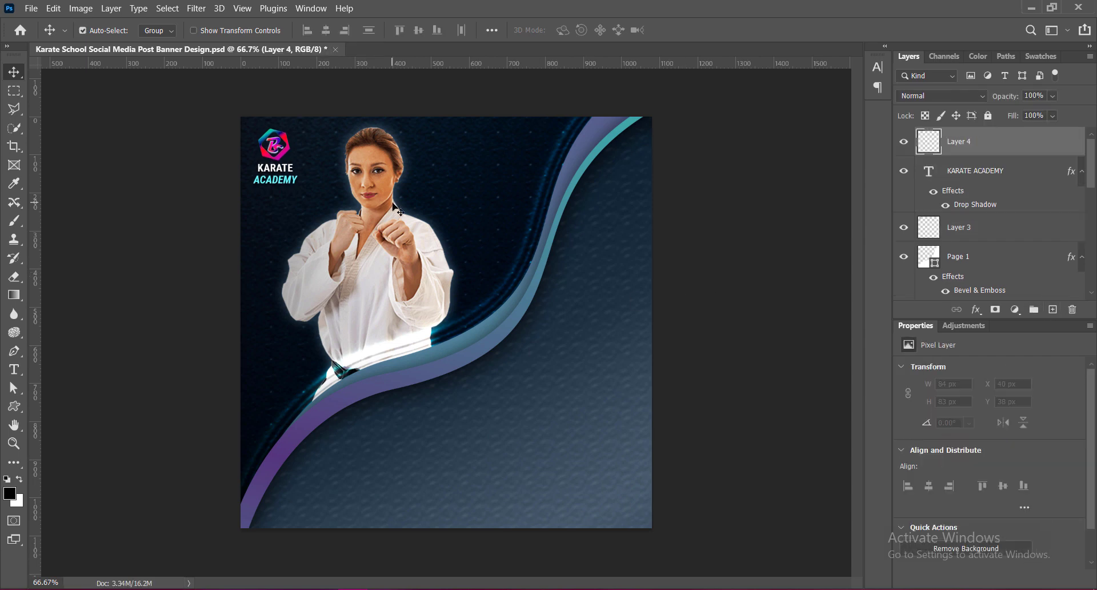
{"action": "left_click", "coordinate": [14, 407]}
{"action": "right_click", "coordinate": [16, 412]}
{"action": "left_click", "coordinate": [69, 402]}
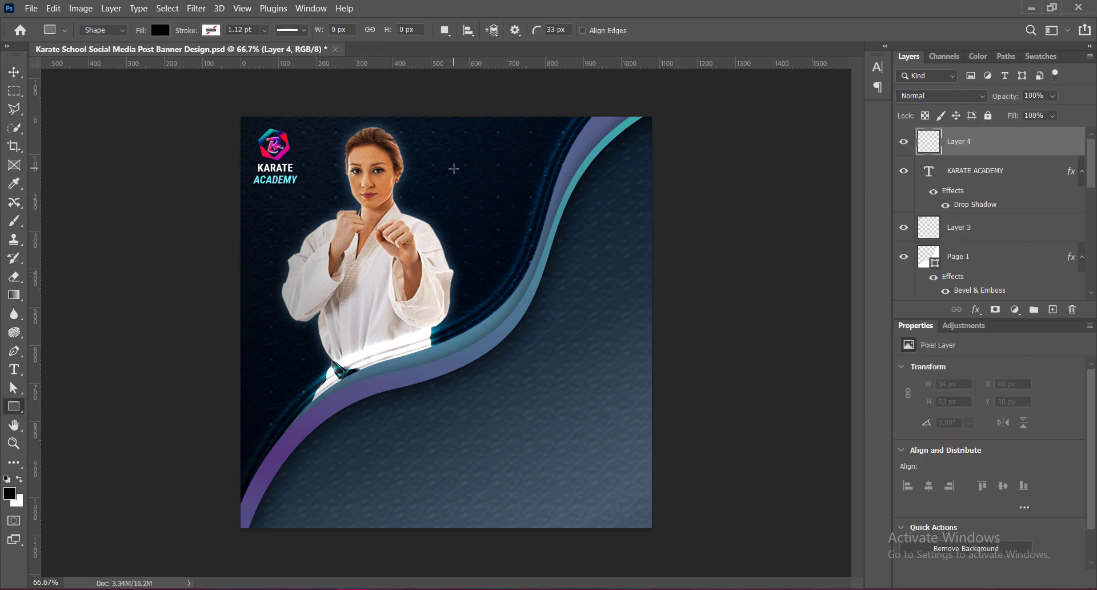
{"action": "left_click_drag", "start_coordinate": [437, 147], "coordinate": [530, 218]}
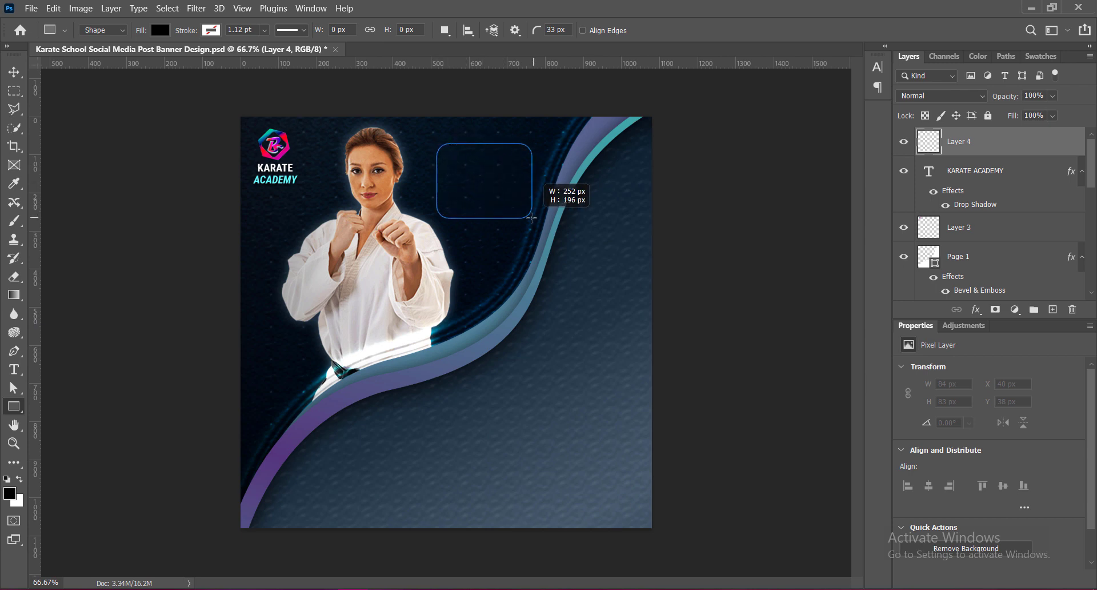
{"action": "left_click", "coordinate": [13, 73]}
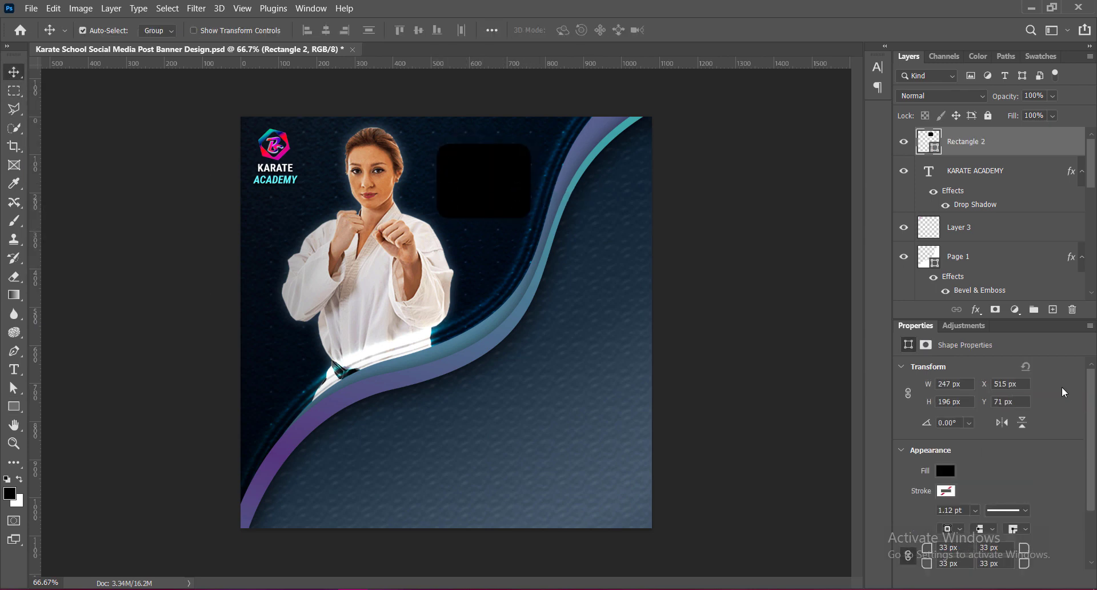
Try setting the rectangle's outline to white, dismissing an error message.
{"action": "left_click", "coordinate": [946, 490]}
{"action": "left_click", "coordinate": [1079, 356]}
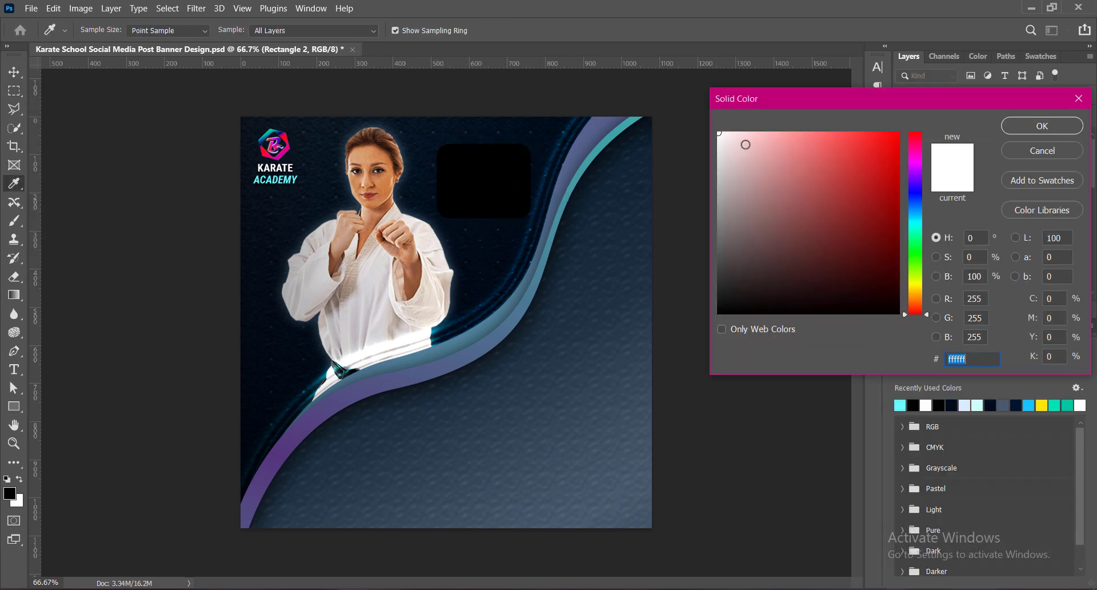
{"action": "left_click", "coordinate": [1023, 126]}
{"action": "left_click", "coordinate": [946, 490]}
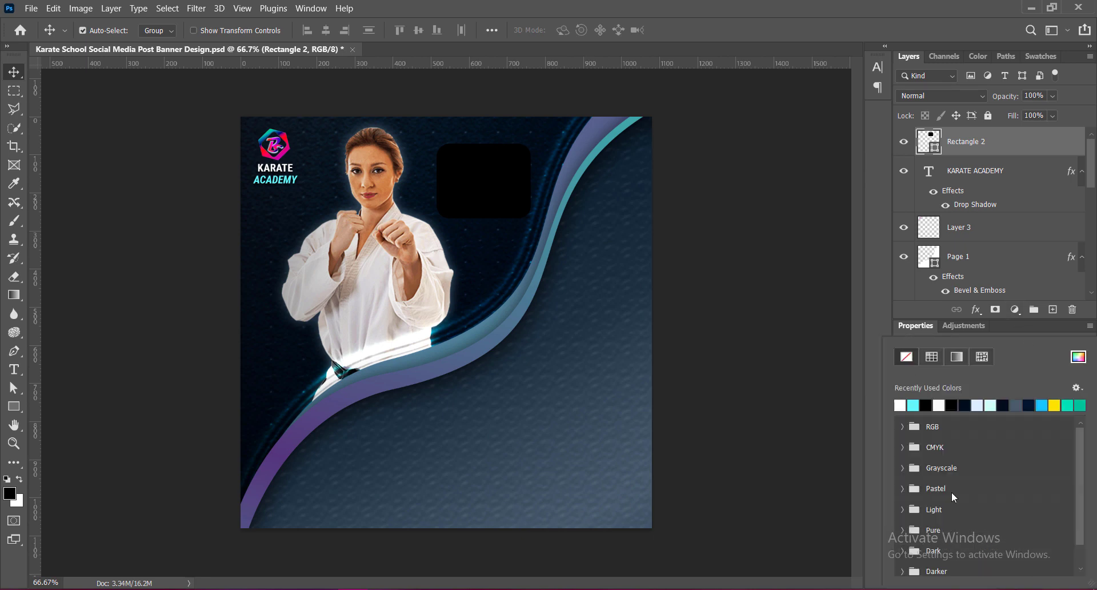
{"action": "left_click", "coordinate": [946, 490]}
{"action": "left_click", "coordinate": [559, 242]}
{"action": "left_click", "coordinate": [947, 492]}
{"action": "left_click", "coordinate": [1028, 343]}
Remove the rectangle's black fill and give it a white outline.
{"action": "left_click", "coordinate": [947, 476]}
{"action": "left_click", "coordinate": [908, 358]}
{"action": "left_click", "coordinate": [1020, 340]}
{"action": "left_click", "coordinate": [1020, 340]}
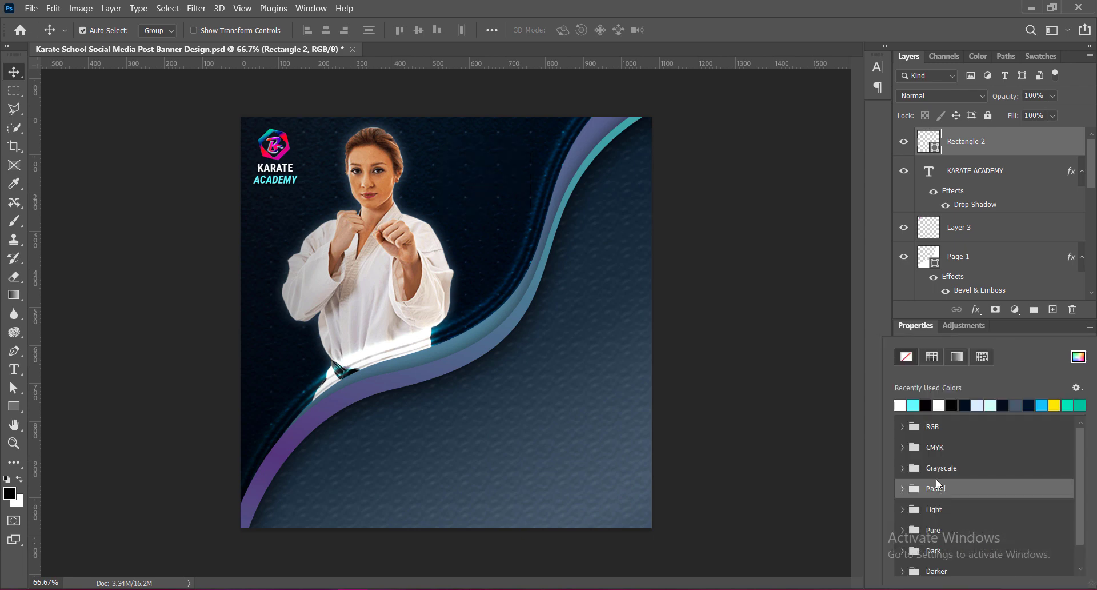
{"action": "left_click", "coordinate": [941, 403]}
{"action": "left_click", "coordinate": [1017, 332]}
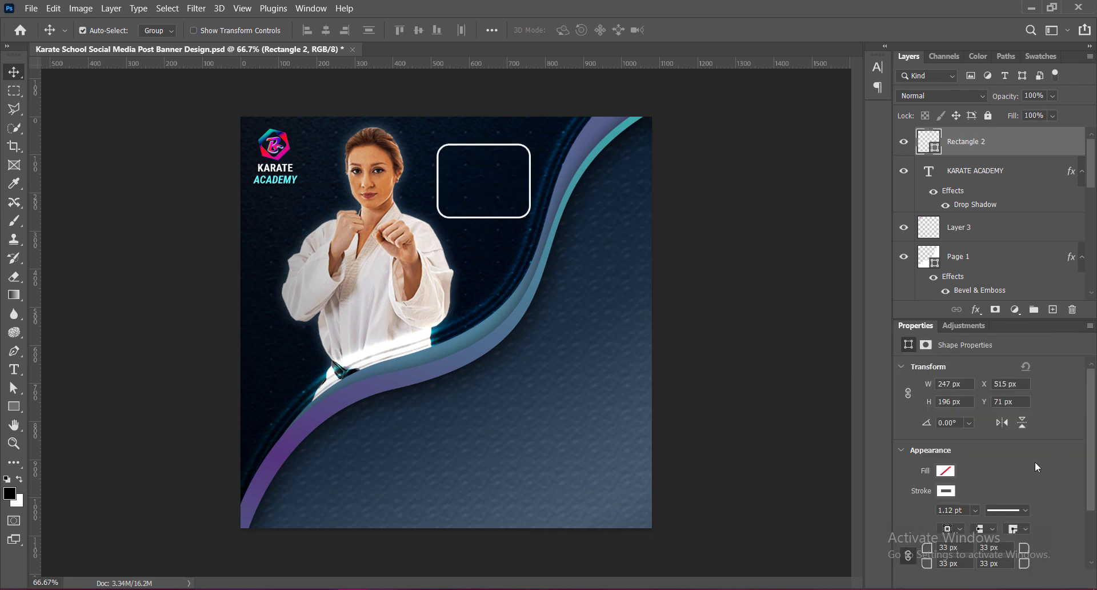
Set the frame's corner radius to 21 px and thin its outline stroke.
{"action": "scroll", "coordinate": [963, 502], "scroll_direction": "down", "scroll_amount": 1}
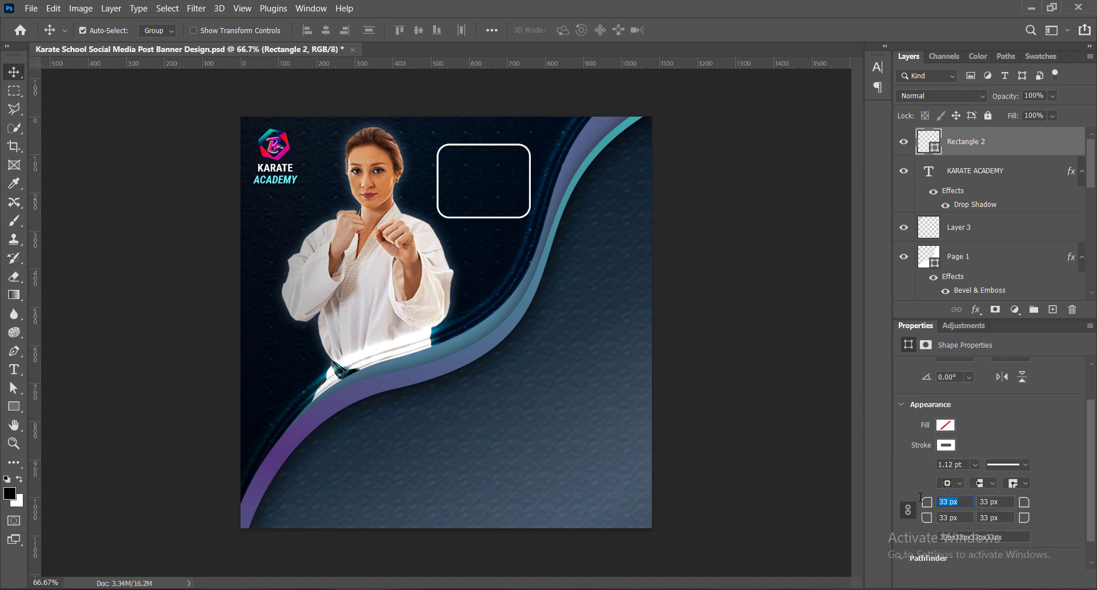
{"action": "type", "text": "12"}
{"action": "key", "text": "Tab"}
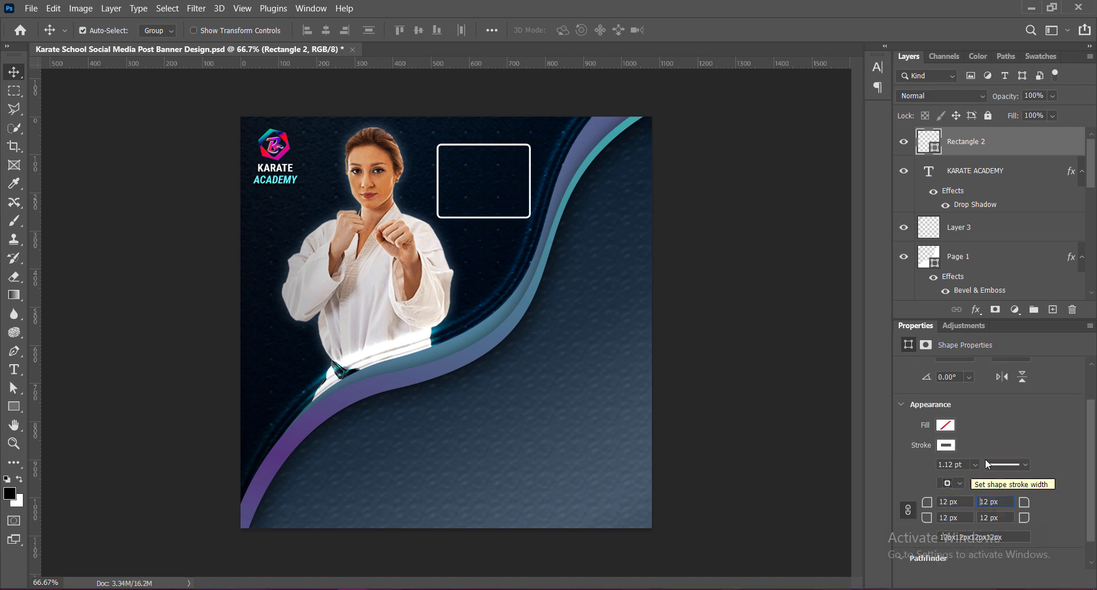
{"action": "left_click", "coordinate": [951, 464]}
{"action": "type", "text": ".75"}
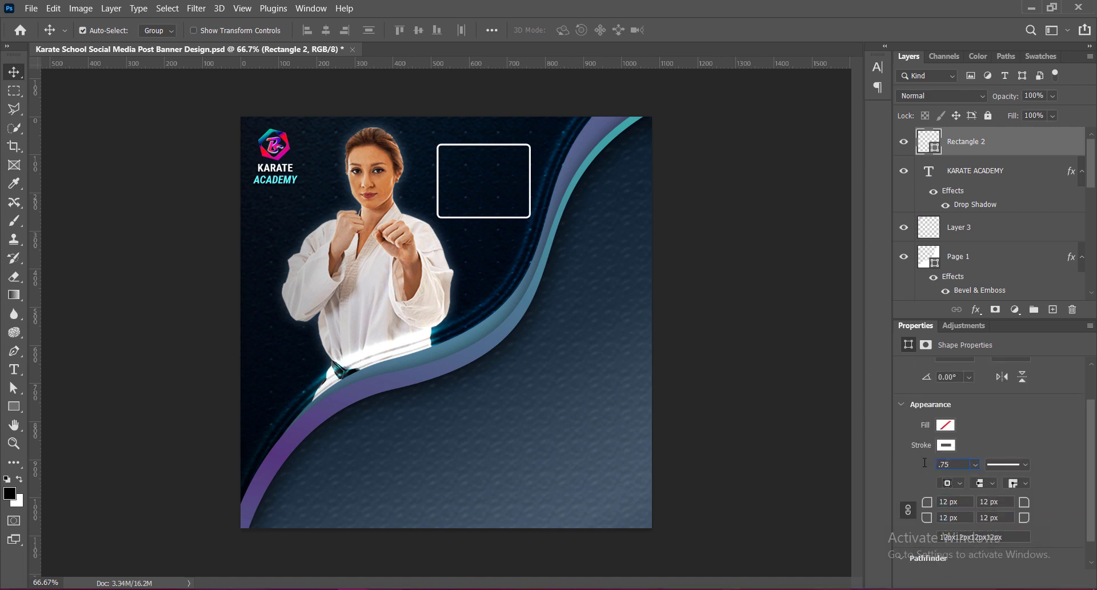
{"action": "key", "text": "Return"}
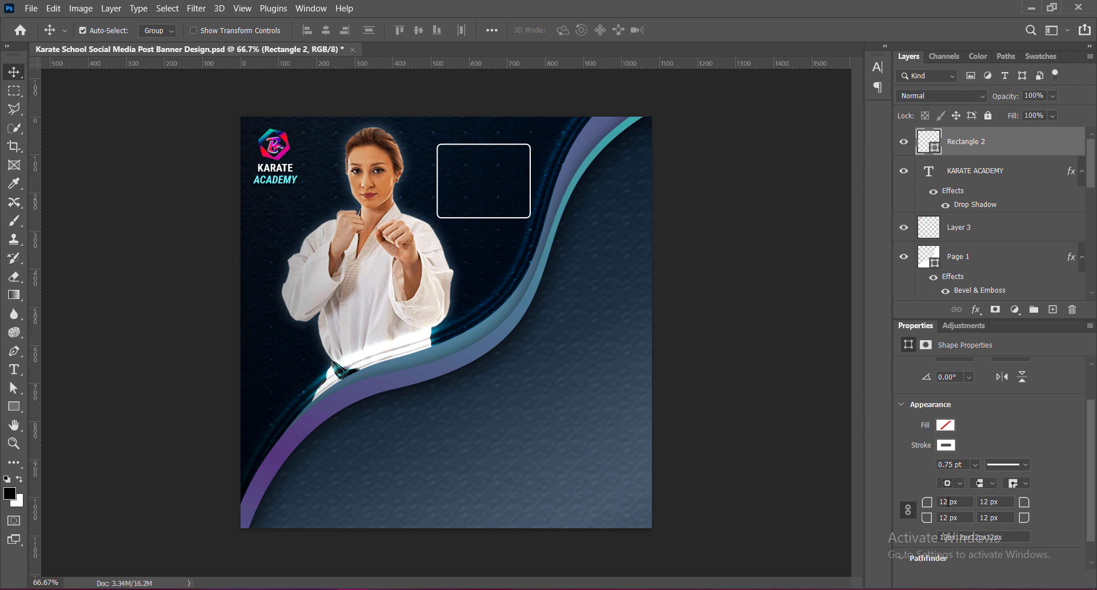
{"action": "type", "text": "1"}
{"action": "key", "text": "Return"}
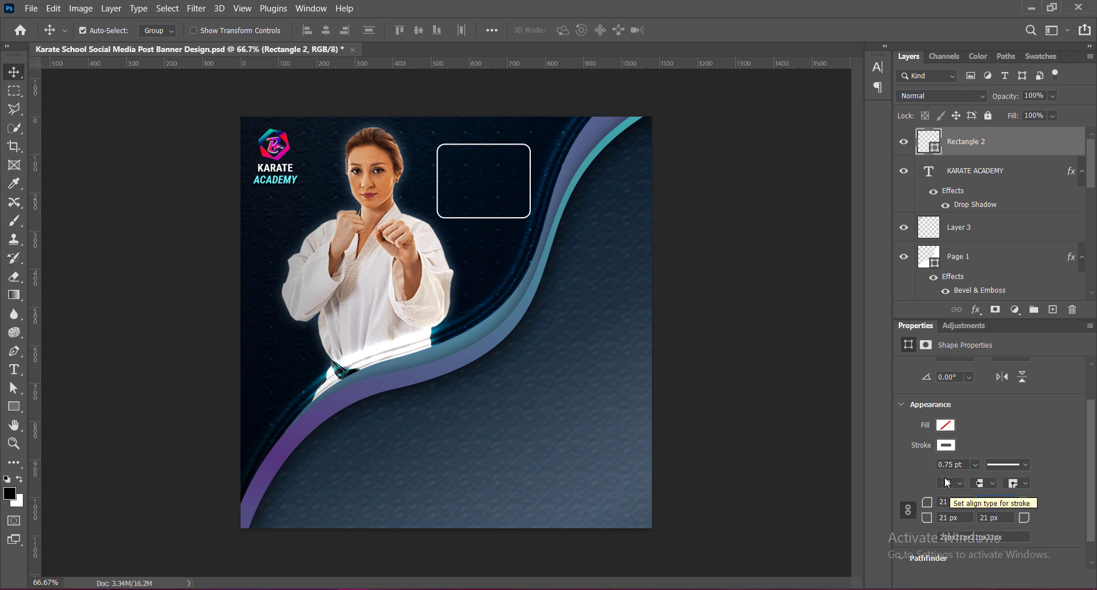
{"action": "left_click", "coordinate": [947, 464]}
{"action": "type", "text": "0.6"}
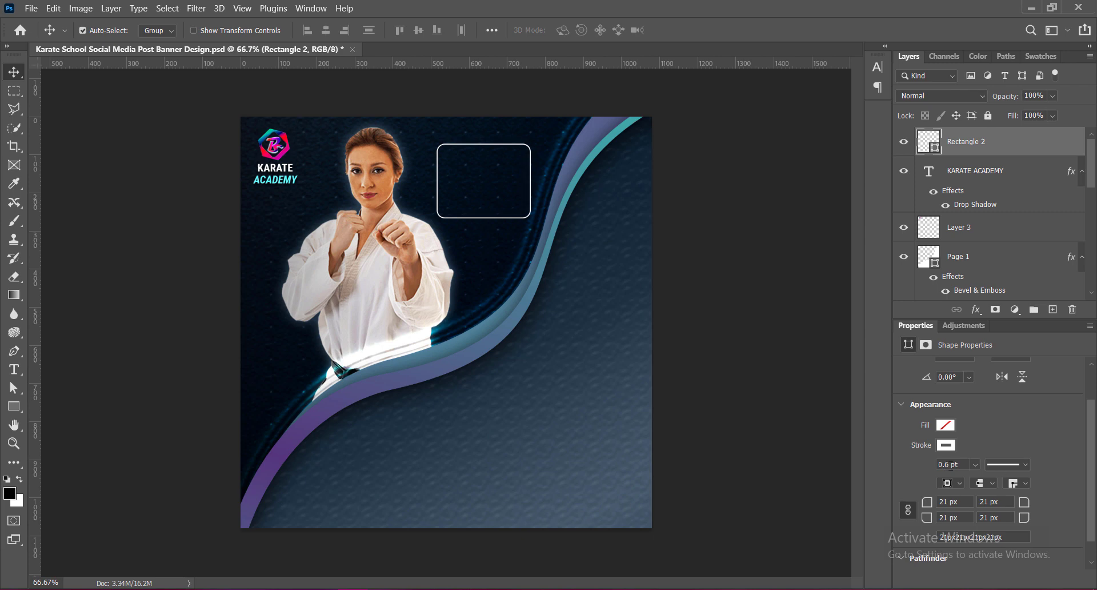
Move the frame slightly up-left, stretch it taller downward, and save.
{"action": "left_click_drag", "start_coordinate": [481, 146], "coordinate": [475, 131]}
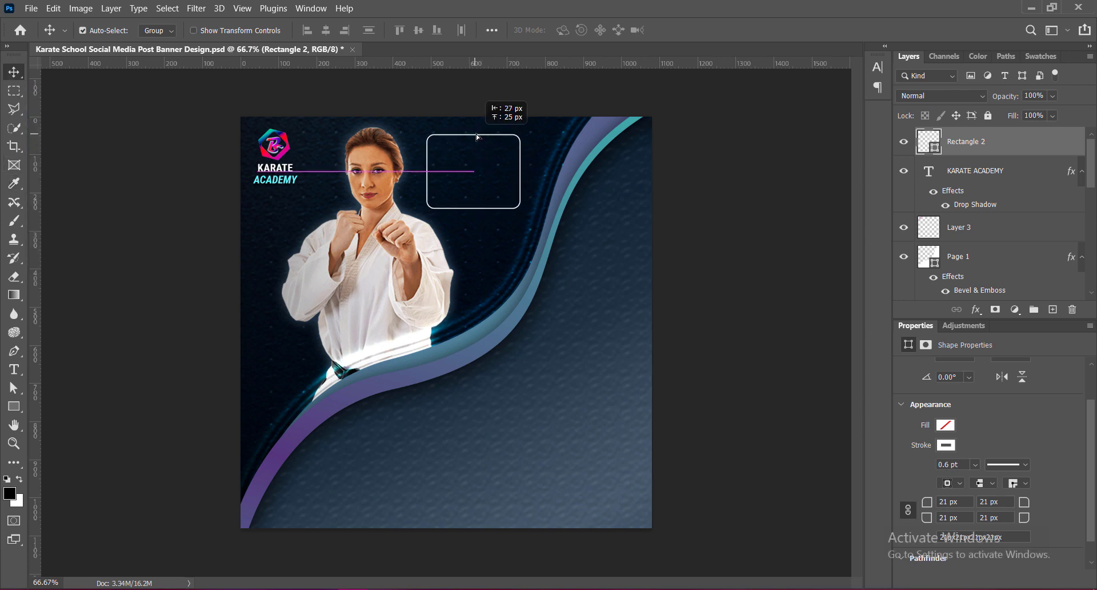
{"action": "key", "text": "ctrl+t"}
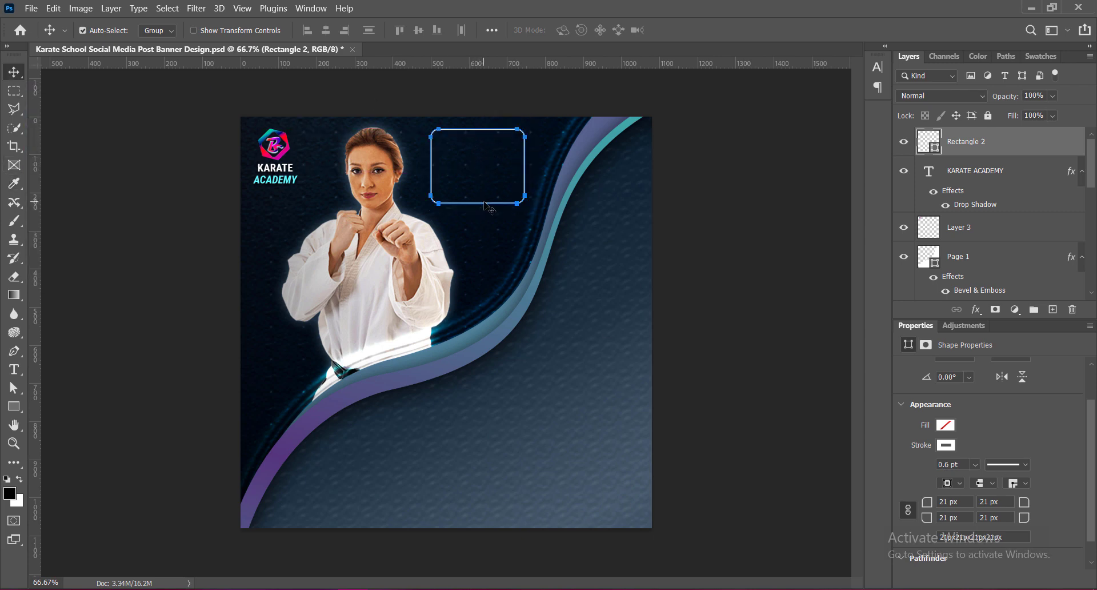
{"action": "left_click_drag", "start_coordinate": [477, 203], "coordinate": [477, 219]}
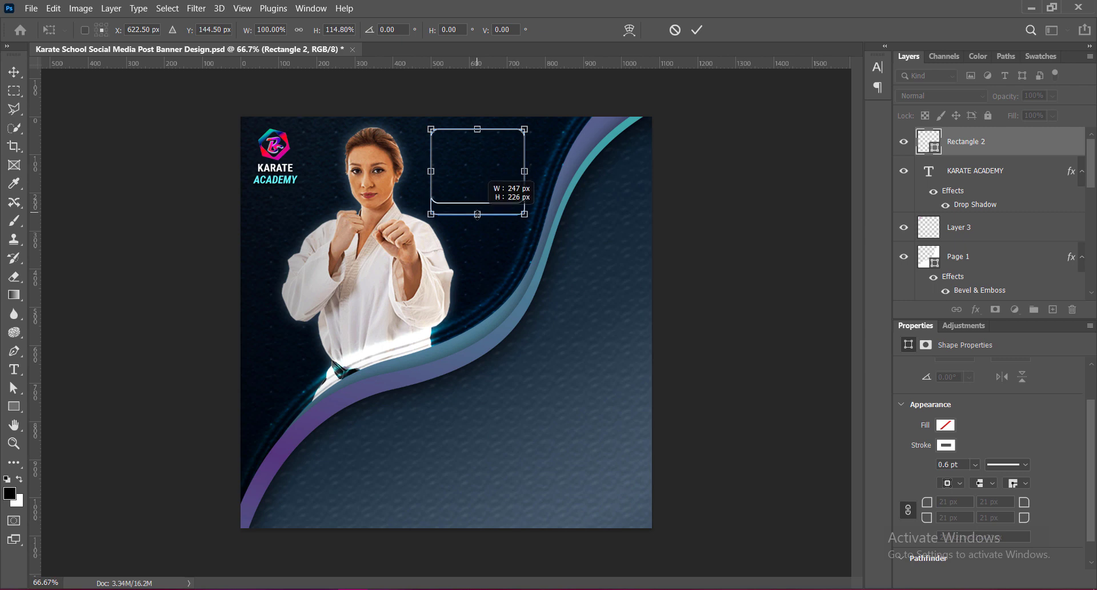
{"action": "left_click", "coordinate": [698, 31]}
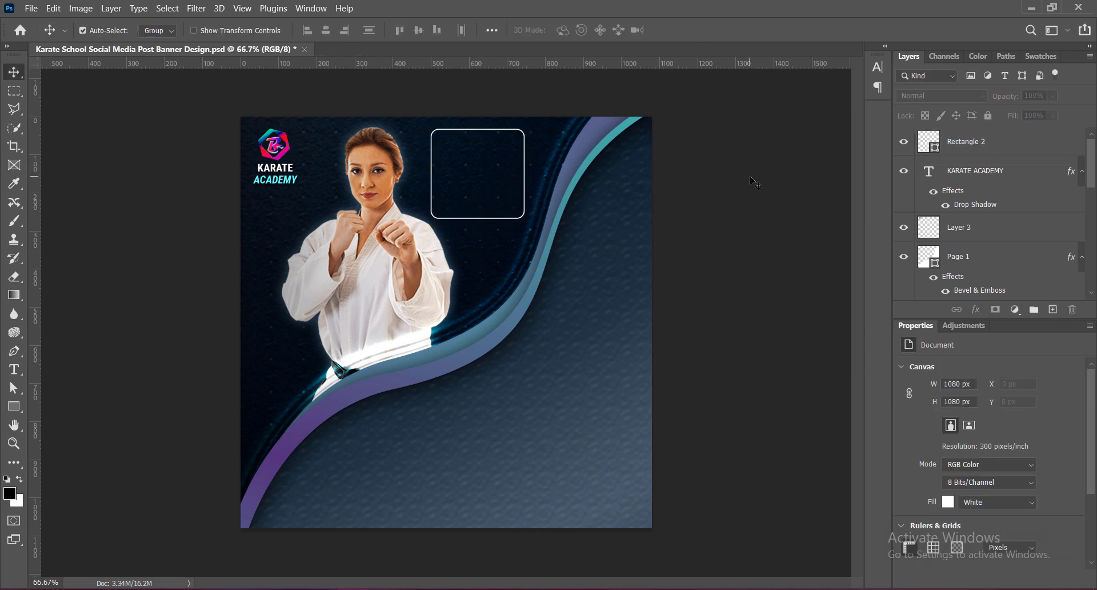
{"action": "key", "text": "ctrl+s"}
Enable Outer Glow on the Rectangle 2 frame with Normal blending.
{"action": "right_click", "coordinate": [930, 142]}
{"action": "left_click", "coordinate": [943, 138]}
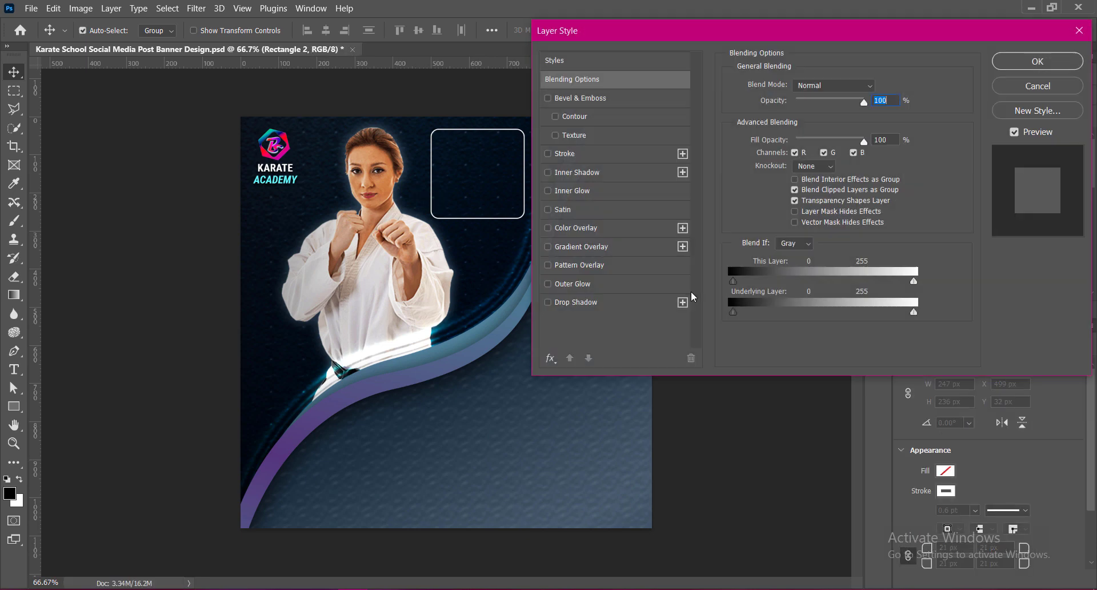
{"action": "left_click", "coordinate": [547, 284]}
{"action": "left_click", "coordinate": [566, 283]}
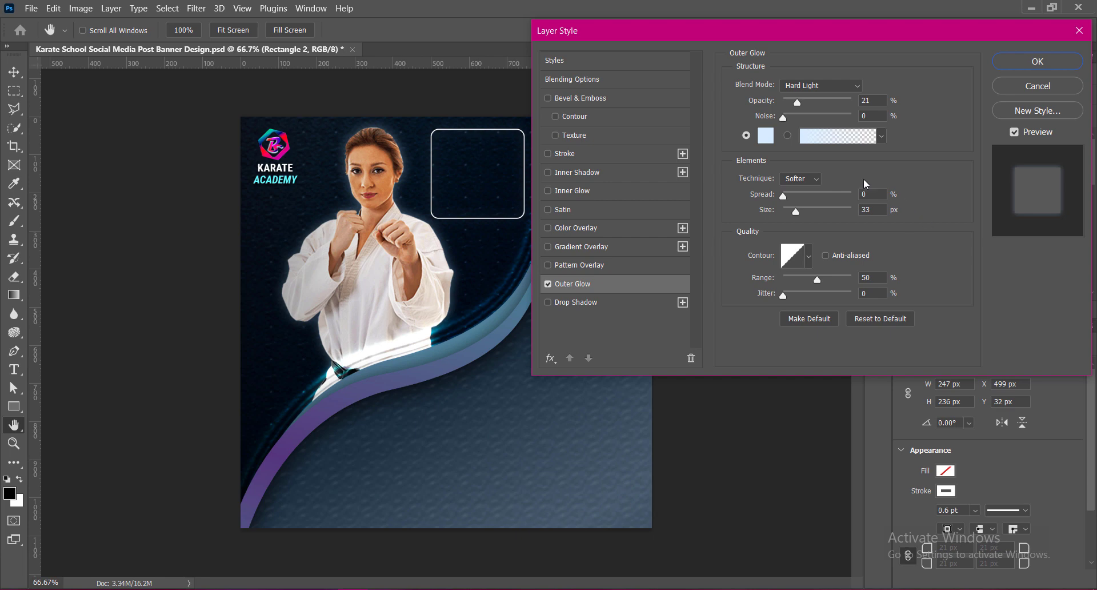
{"action": "left_click", "coordinate": [821, 85]}
{"action": "left_click", "coordinate": [800, 93]}
Set the glow colour to white after trying purple shades.
{"action": "left_click", "coordinate": [766, 136]}
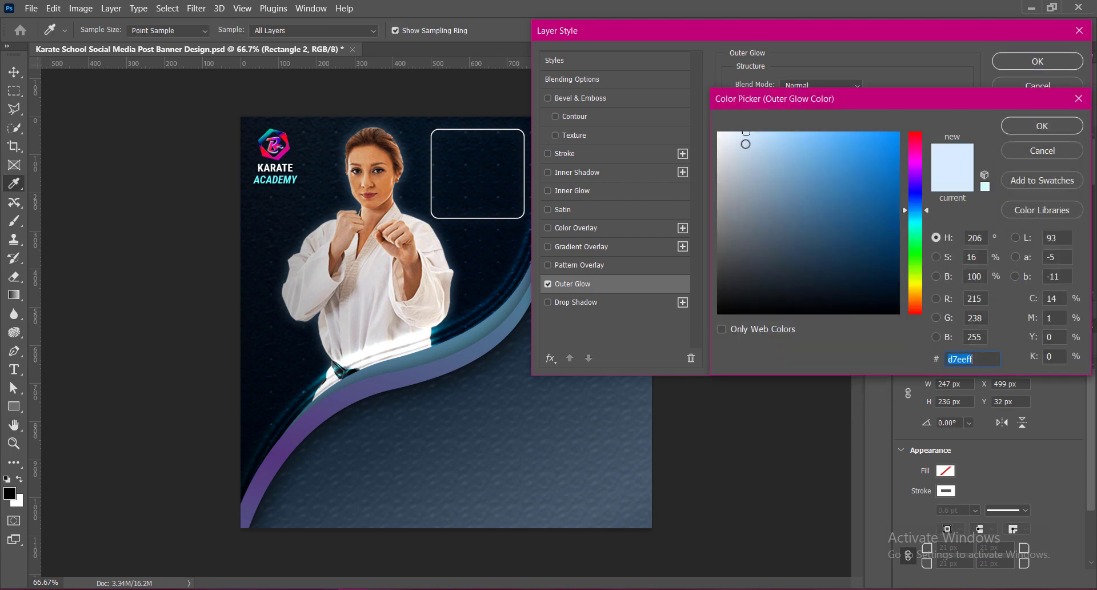
{"action": "left_click", "coordinate": [916, 177]}
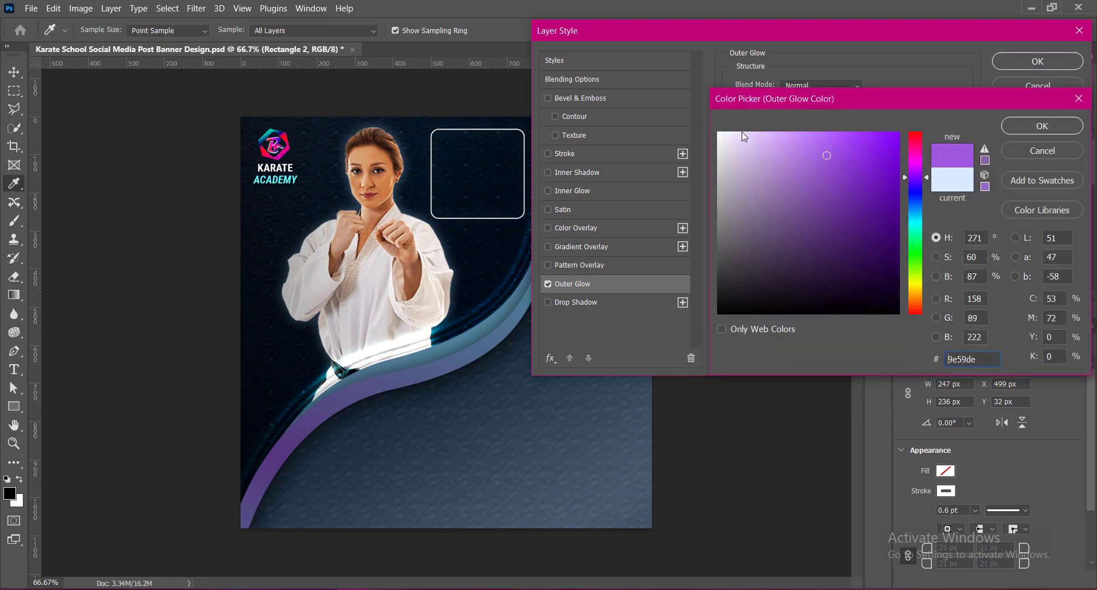
{"action": "left_click_drag", "start_coordinate": [827, 154], "coordinate": [739, 133]}
{"action": "left_click", "coordinate": [309, 276]}
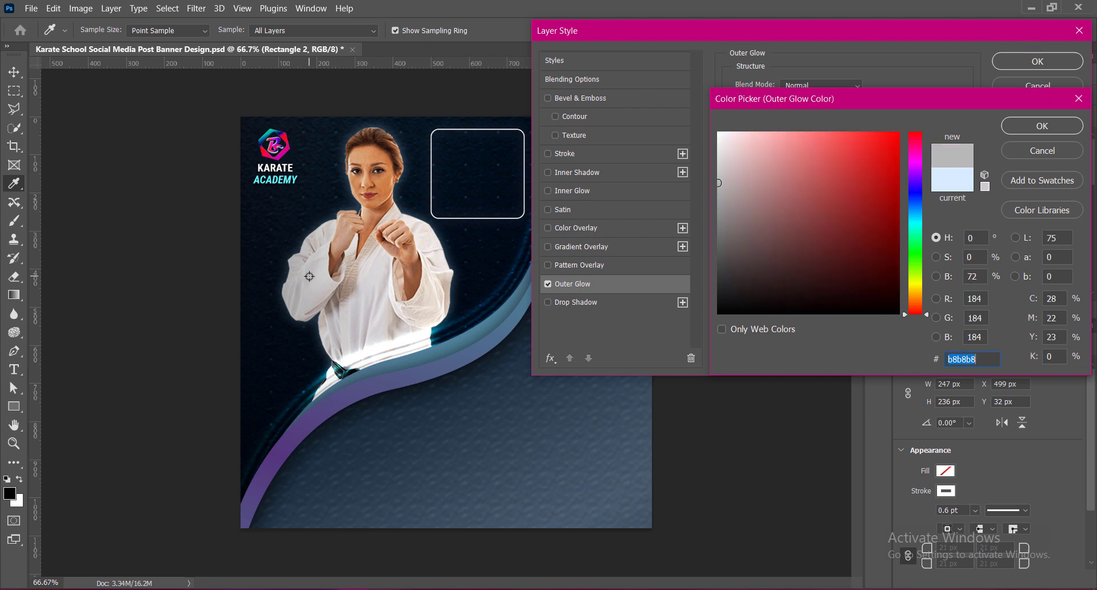
{"action": "left_click", "coordinate": [1015, 127]}
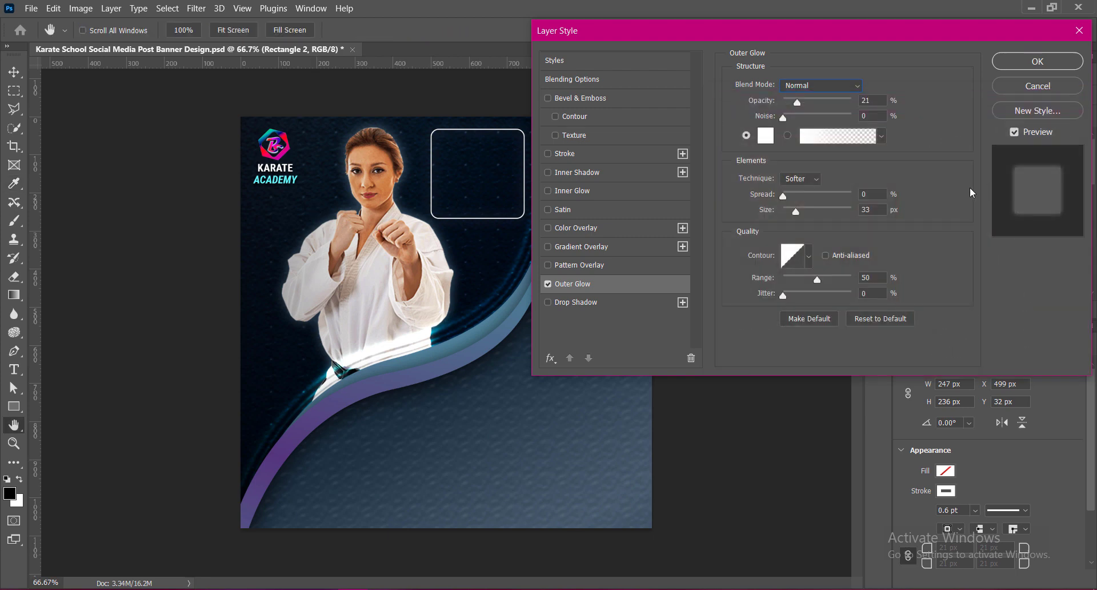
Try Hard Mix and Hard Light blending, raising glow opacity and spread.
{"action": "left_click", "coordinate": [849, 87]}
{"action": "left_click", "coordinate": [806, 321]}
{"action": "left_click_drag", "start_coordinate": [798, 104], "coordinate": [817, 101]}
{"action": "left_click", "coordinate": [822, 85]}
{"action": "left_click", "coordinate": [800, 292]}
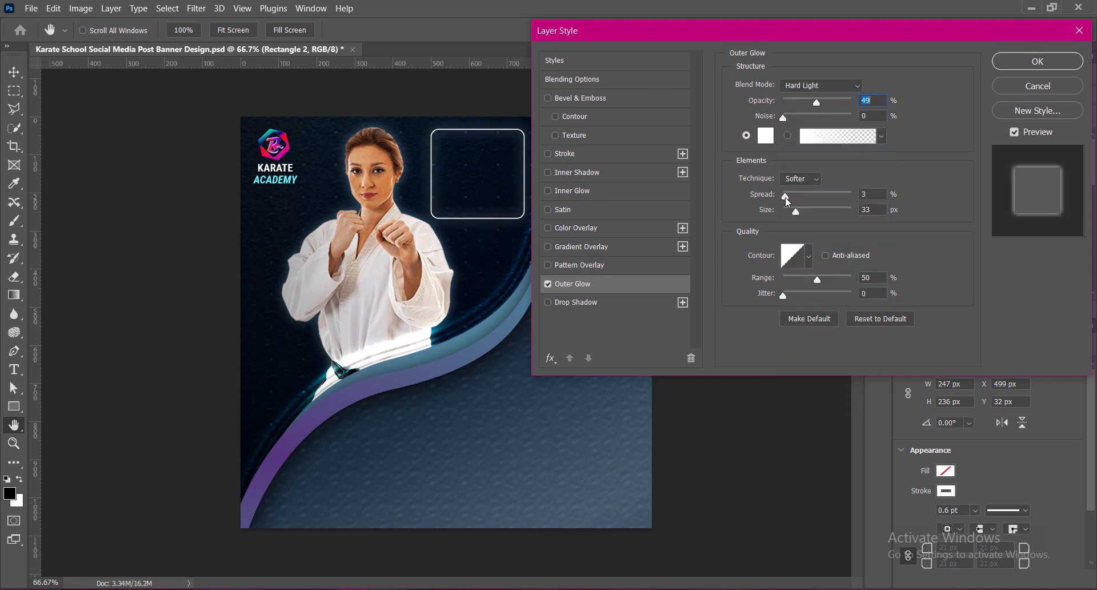
{"action": "left_click_drag", "start_coordinate": [787, 200], "coordinate": [791, 212]}
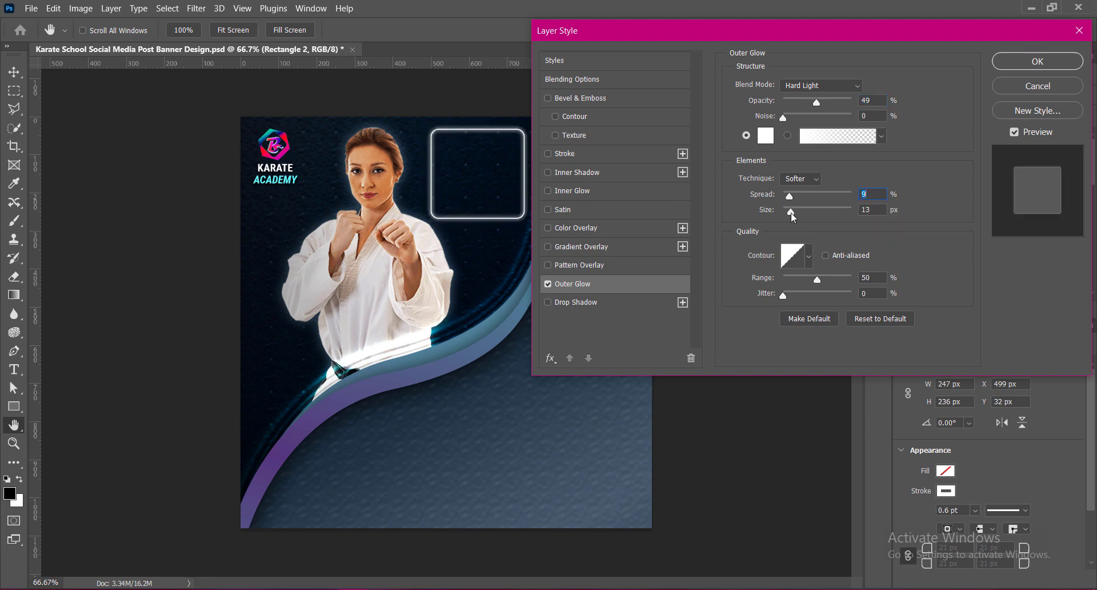
{"action": "left_click", "coordinate": [821, 85]}
{"action": "left_click", "coordinate": [800, 216]}
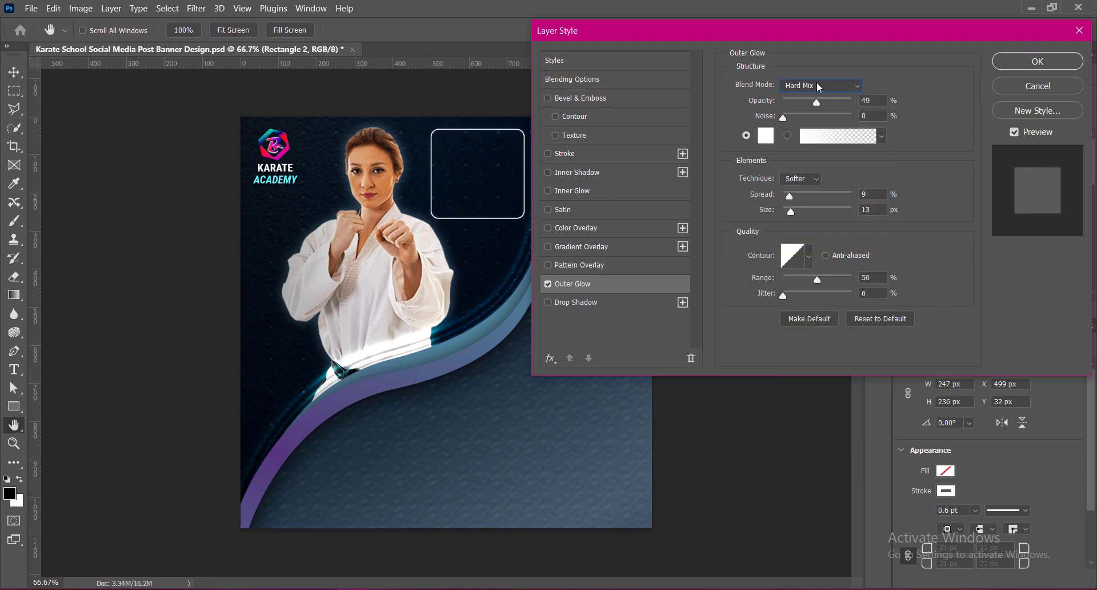
Finish the glow with Linear Light blending and 15 px size.
{"action": "left_click", "coordinate": [817, 81]}
{"action": "left_click", "coordinate": [817, 86]}
{"action": "left_click", "coordinate": [817, 86]}
{"action": "left_click", "coordinate": [804, 303]}
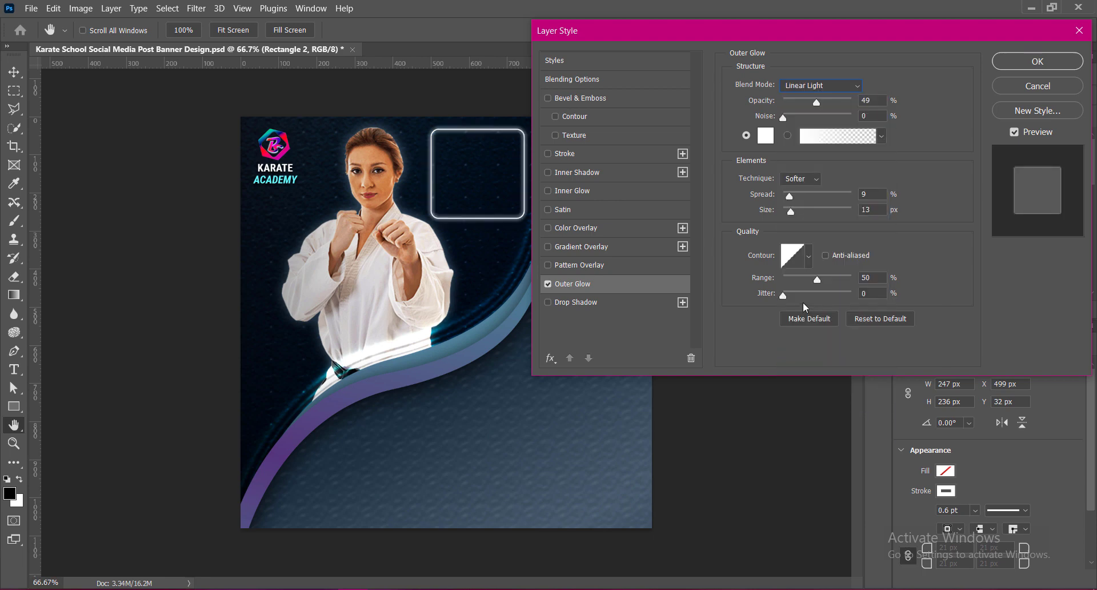
{"action": "left_click_drag", "start_coordinate": [790, 213], "coordinate": [793, 212]}
{"action": "type", "text": "15"}
{"action": "type", "text": "6"}
{"action": "left_click", "coordinate": [1055, 67]}
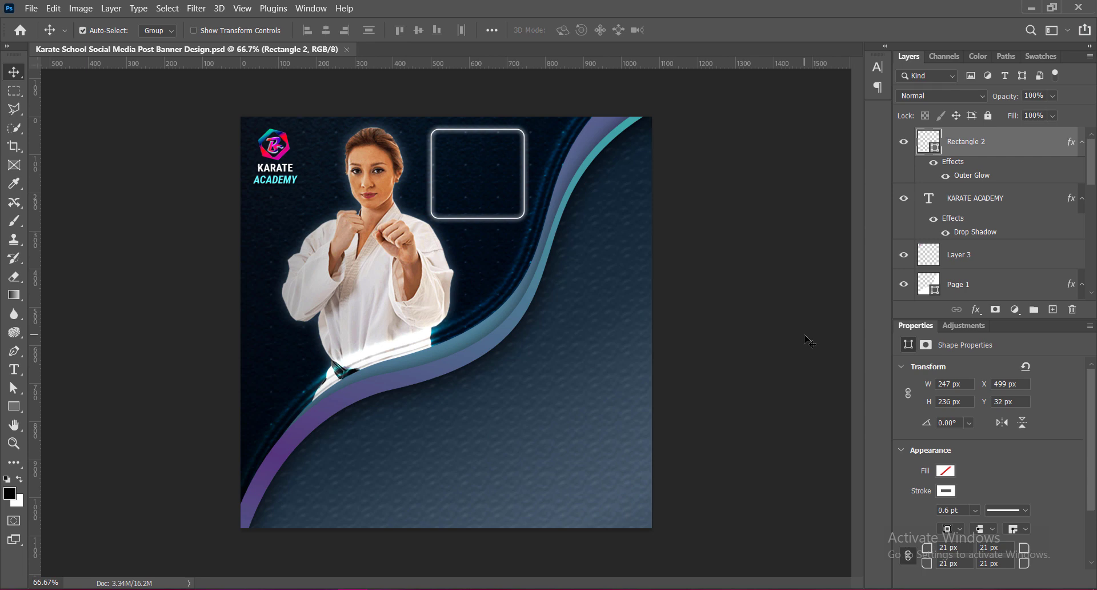
Move the glowing frame layer to sit just above Rectangle 1 in the layer stack.
{"action": "left_click", "coordinate": [466, 223]}
{"action": "left_click", "coordinate": [426, 256]}
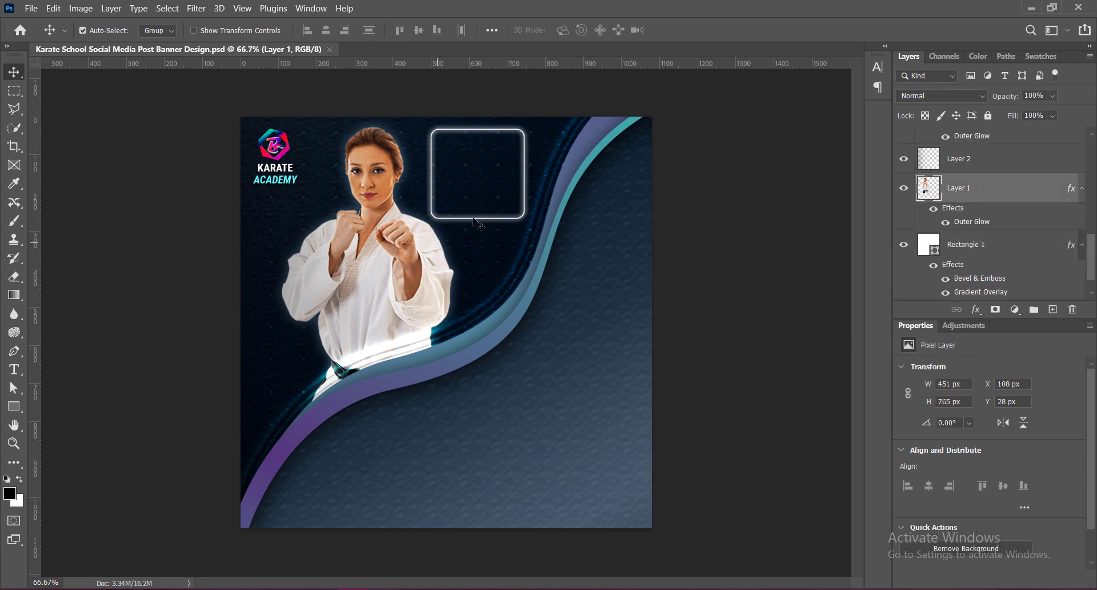
{"action": "left_click_drag", "start_coordinate": [966, 142], "coordinate": [965, 307]}
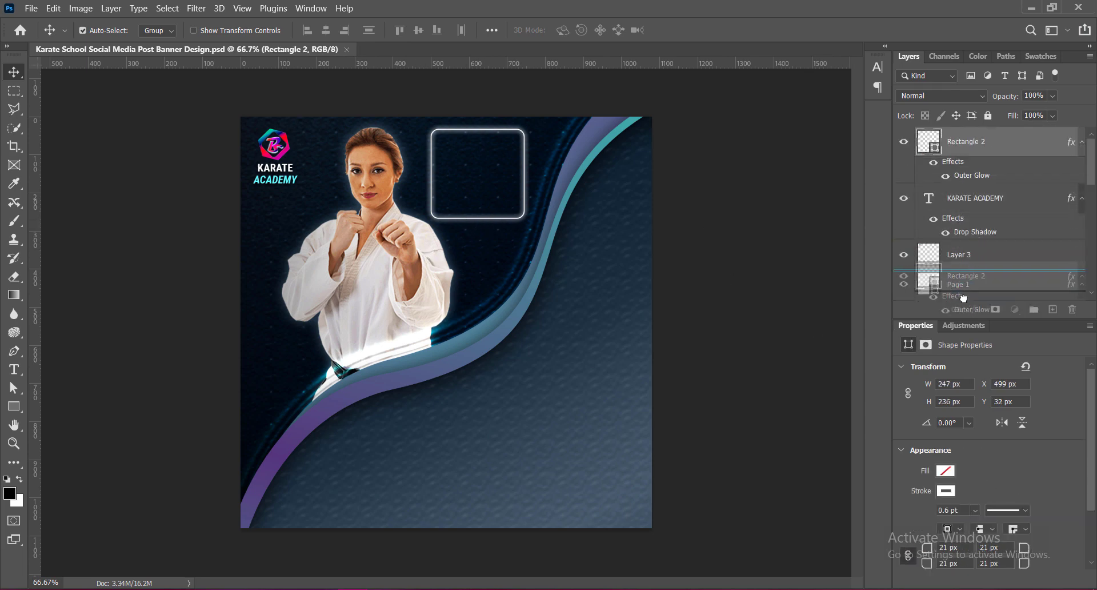
{"action": "left_click_drag", "start_coordinate": [965, 307], "coordinate": [966, 206]}
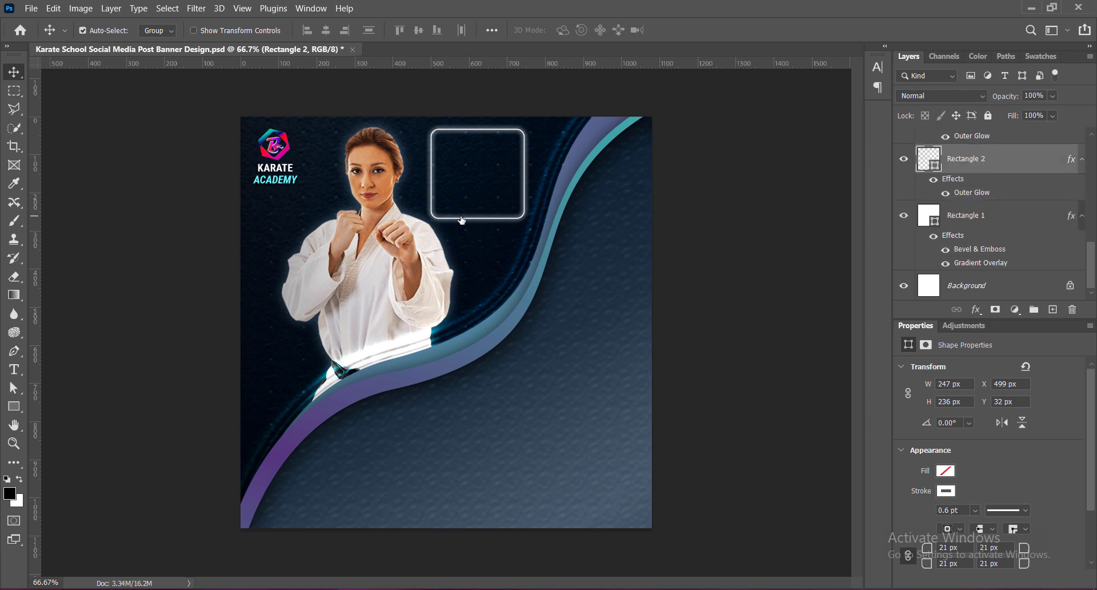
{"action": "left_click", "coordinate": [466, 223]}
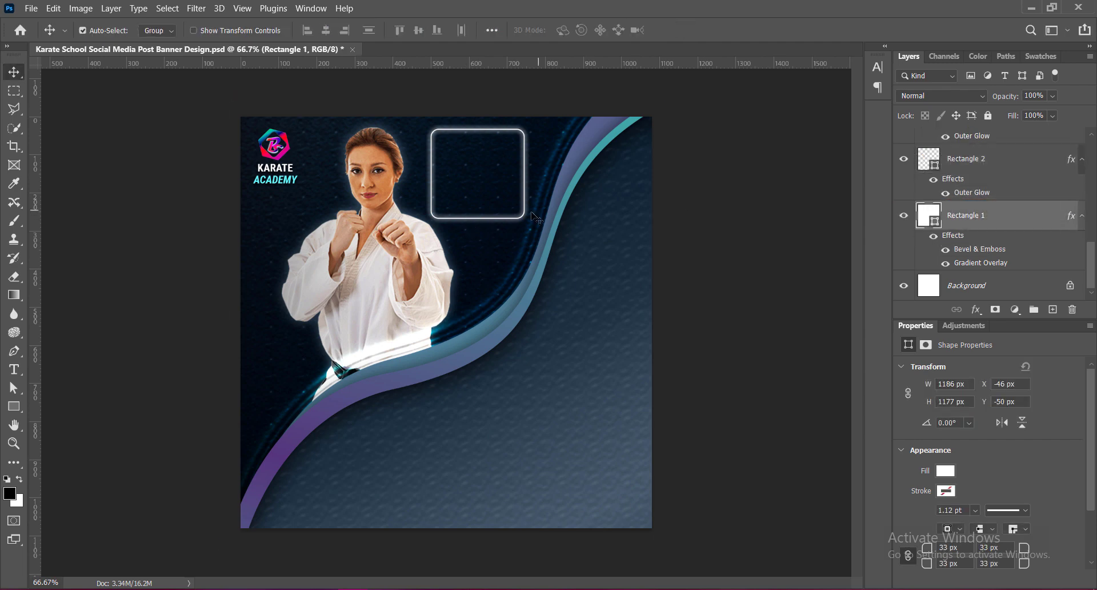
{"action": "left_click", "coordinate": [523, 221]}
Enlarge the frame from its lower-left corner and shift it down and right.
{"action": "key", "text": "ctrl+t"}
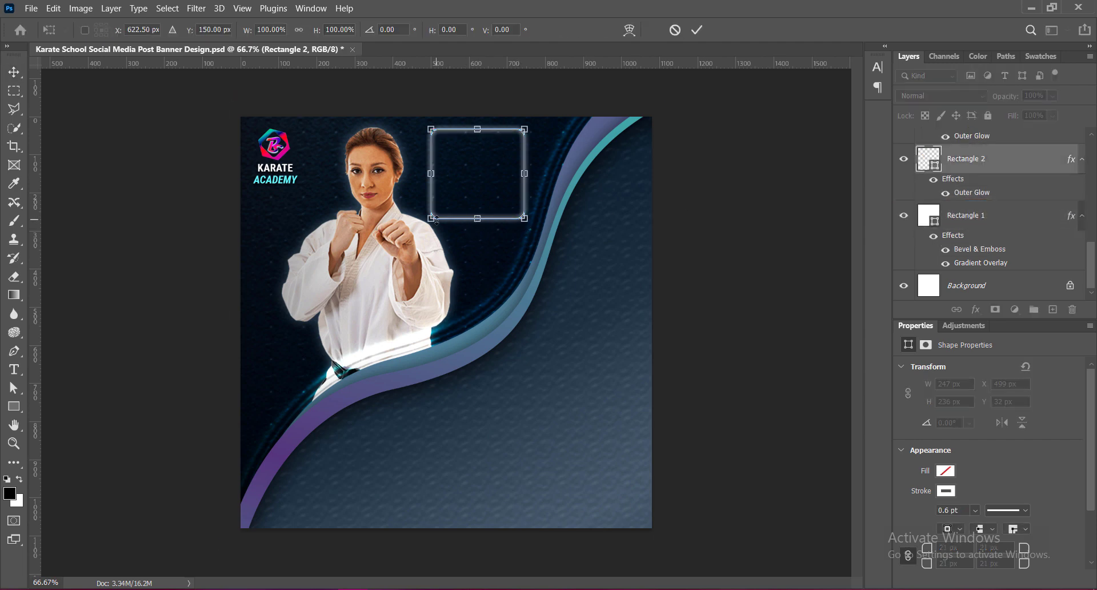
{"action": "left_click_drag", "start_coordinate": [433, 219], "coordinate": [413, 268]}
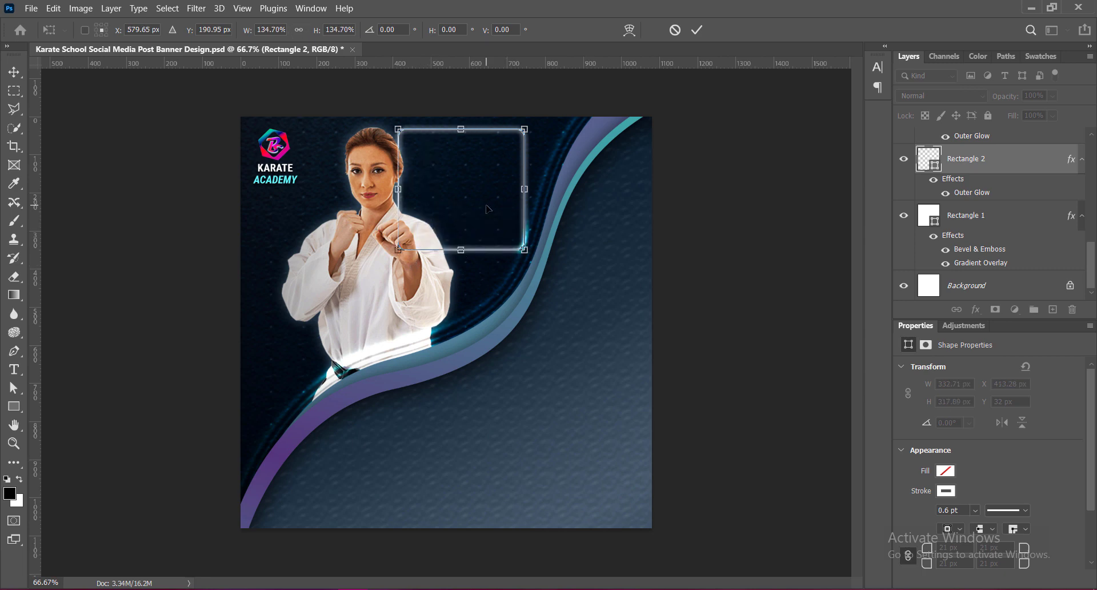
{"action": "key", "text": "Return"}
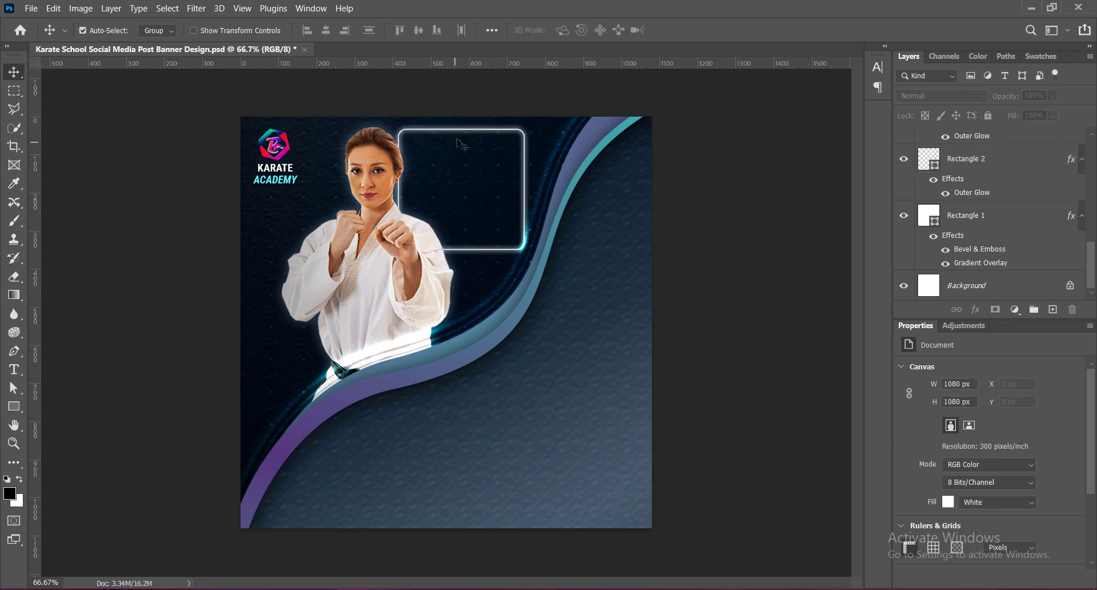
{"action": "left_click_drag", "start_coordinate": [466, 135], "coordinate": [470, 138]}
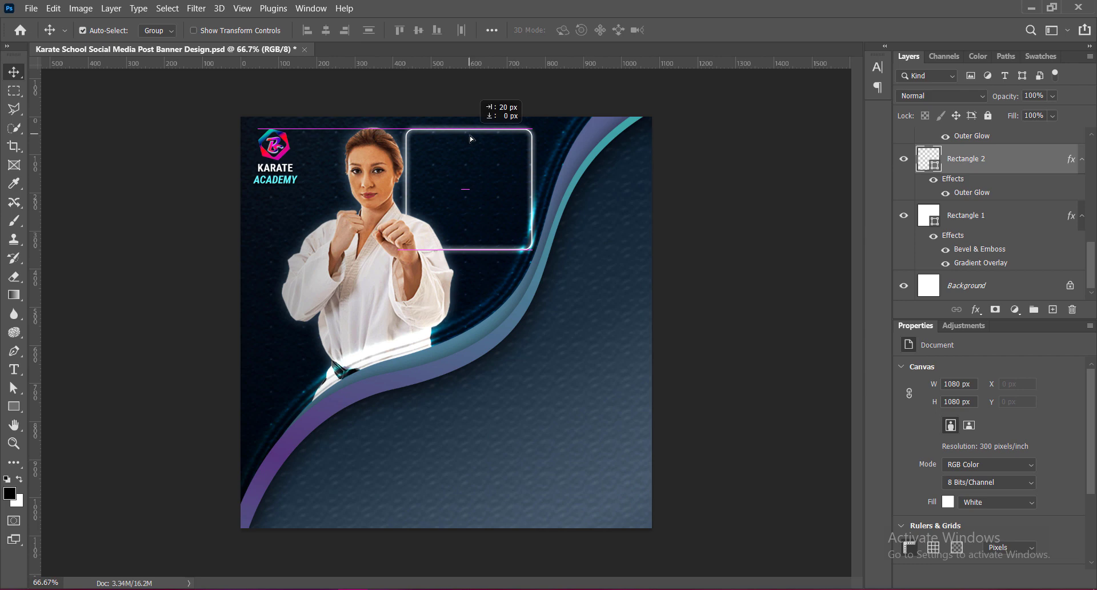
{"action": "mouse_move", "coordinate": [469, 136]}
{"action": "left_mouse_down"}
{"action": "mouse_move", "coordinate": [473, 152]}
{"action": "mouse_move", "coordinate": [484, 146]}
{"action": "left_mouse_up"}
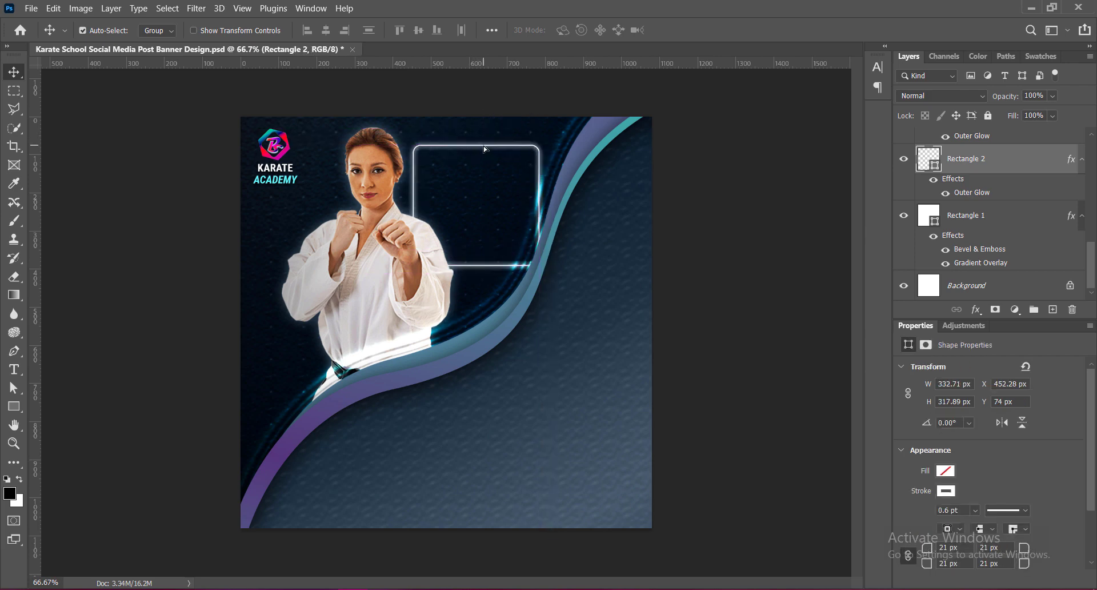
Stretch the glowing frame taller to about 333 × 360 px.
{"action": "key", "text": "ctrl+t"}
{"action": "left_click_drag", "start_coordinate": [475, 145], "coordinate": [476, 130]}
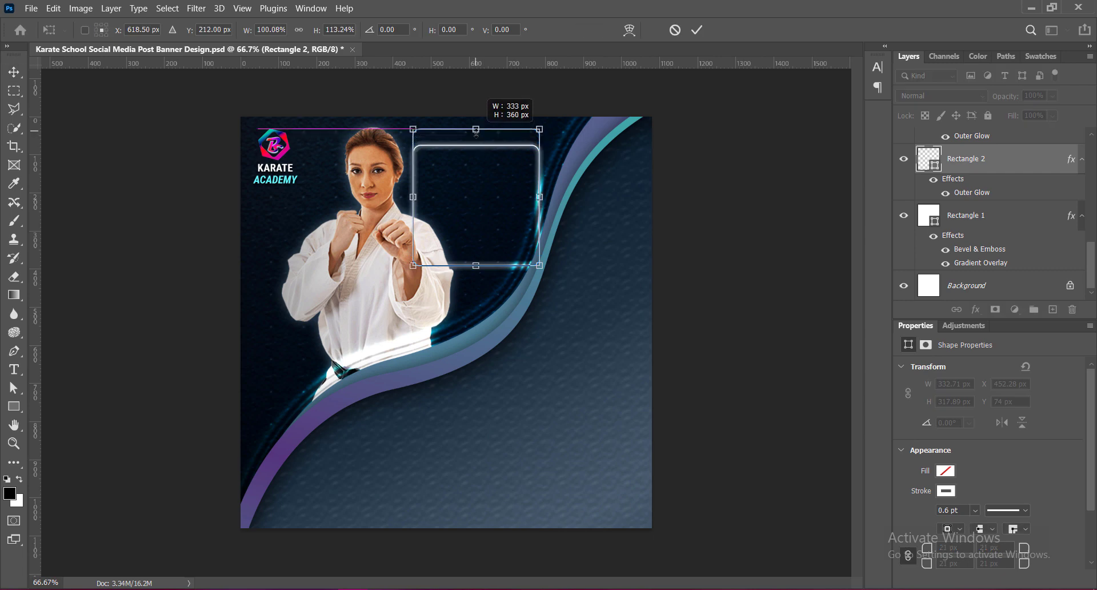
{"action": "left_click", "coordinate": [697, 30]}
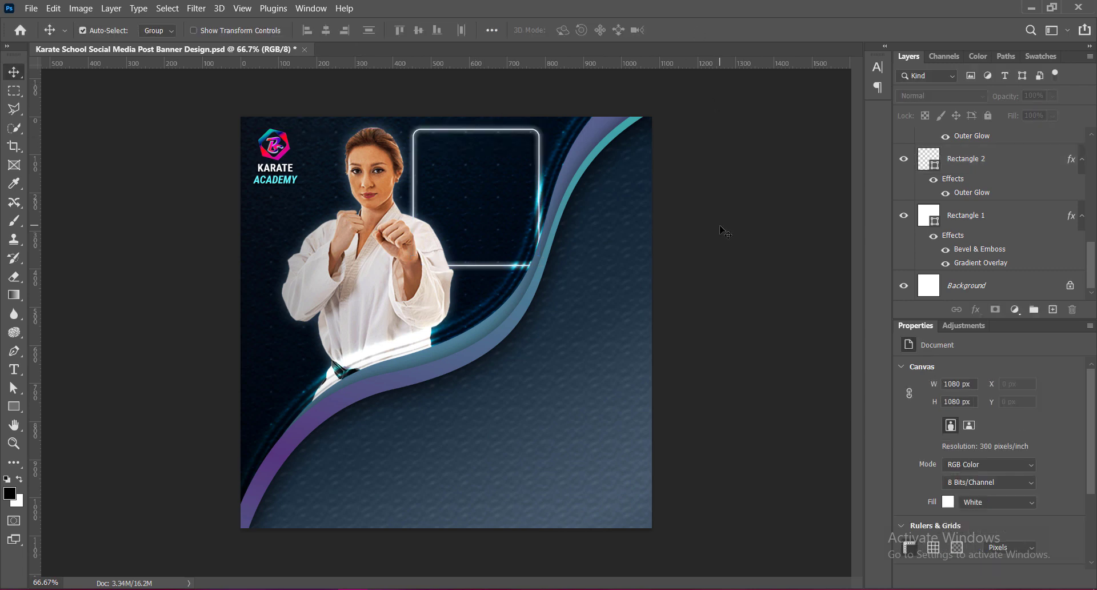
Save the banner and add a new empty layer.
{"action": "key", "text": "ctrl+s"}
{"action": "left_click_drag", "start_coordinate": [1092, 255], "coordinate": [1091, 155]}
{"action": "left_click", "coordinate": [1053, 310]}
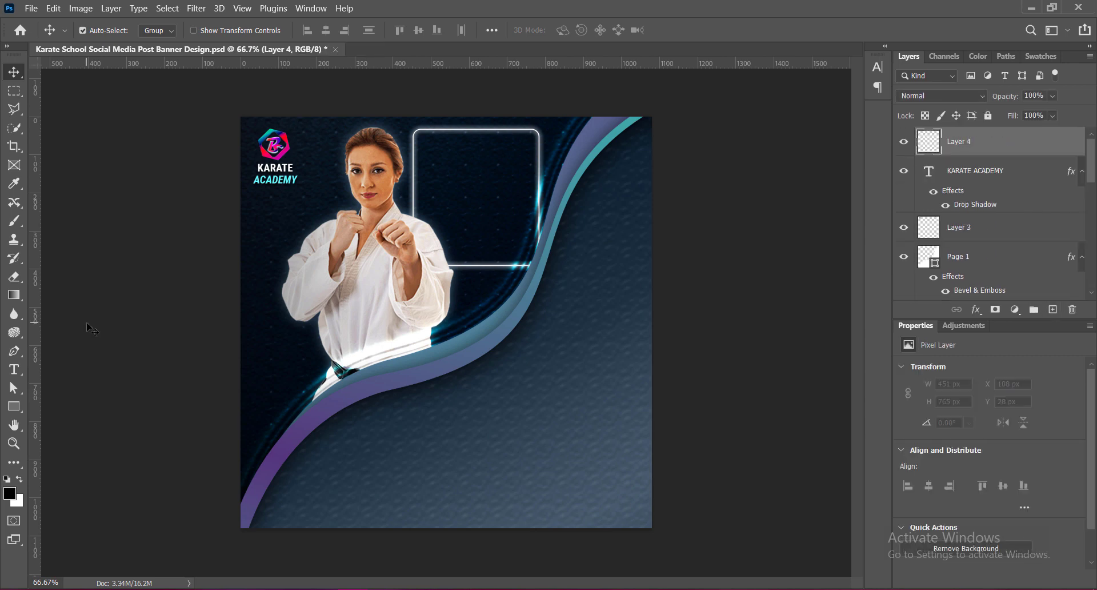
Type 'KARATE SELF DEFENCE TRAINING' inside the frame and colour the text white.
{"action": "left_click", "coordinate": [14, 368]}
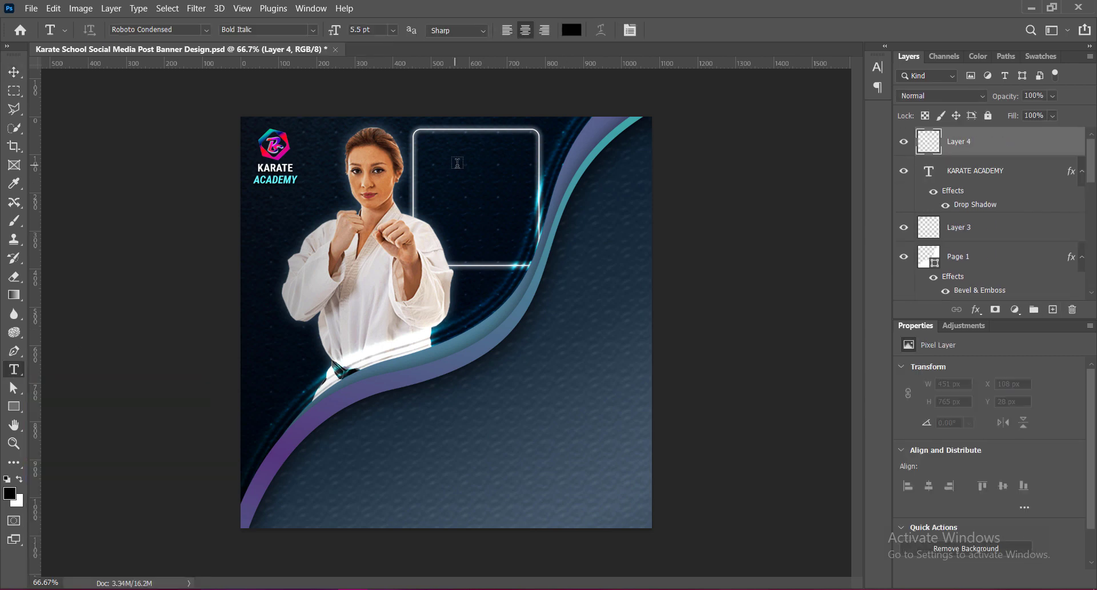
{"action": "left_click", "coordinate": [463, 161]}
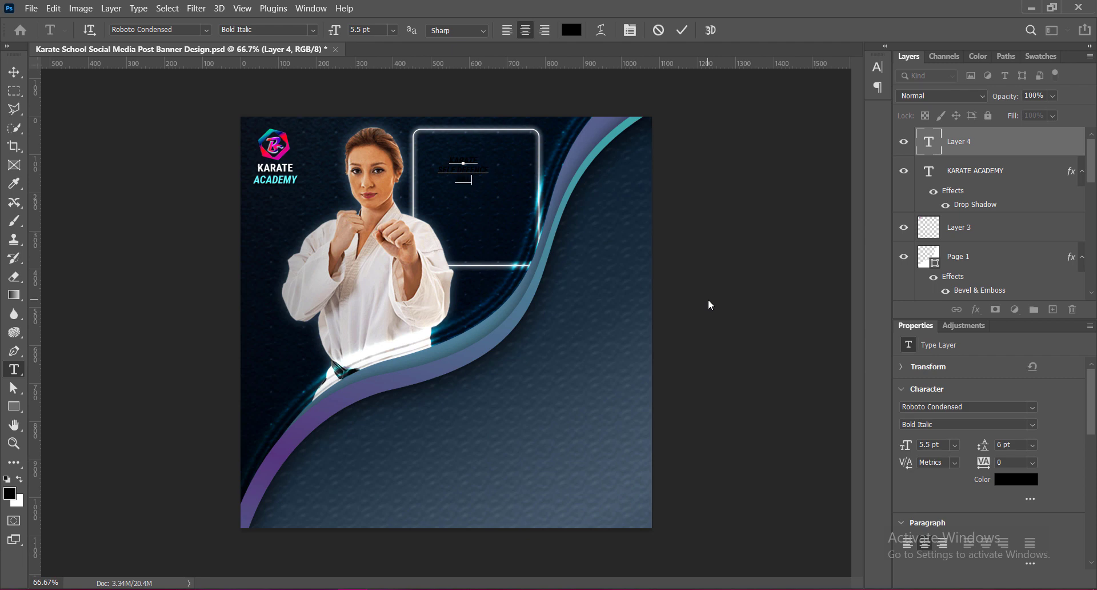
{"action": "left_click_drag", "start_coordinate": [440, 155], "coordinate": [493, 188]}
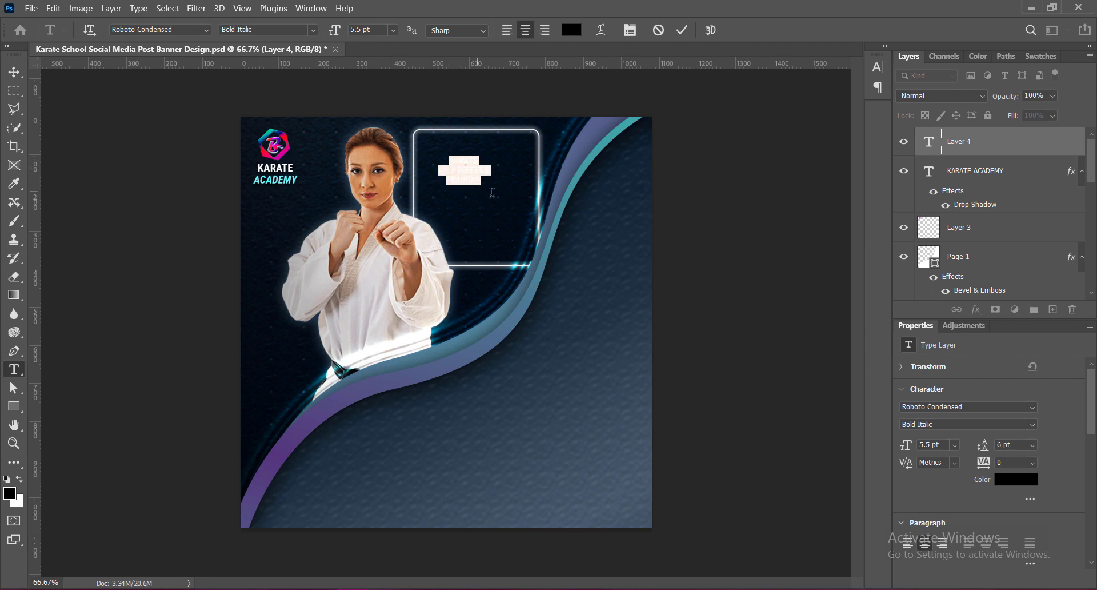
{"action": "left_click", "coordinate": [571, 30]}
{"action": "left_click_drag", "start_coordinate": [730, 152], "coordinate": [718, 132]}
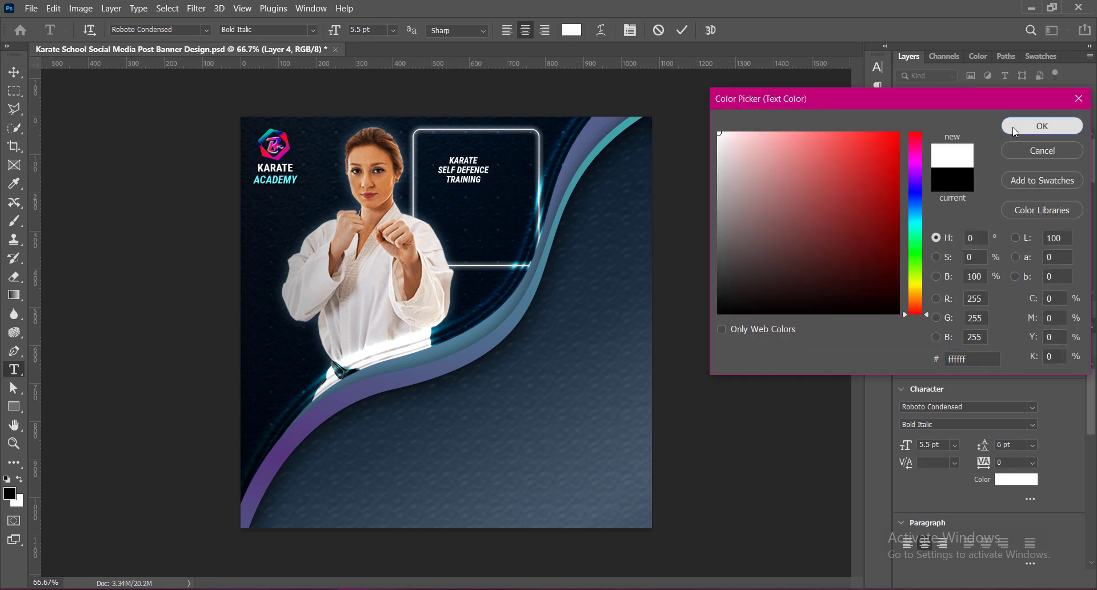
{"action": "left_click", "coordinate": [1043, 126]}
{"action": "left_click", "coordinate": [13, 73]}
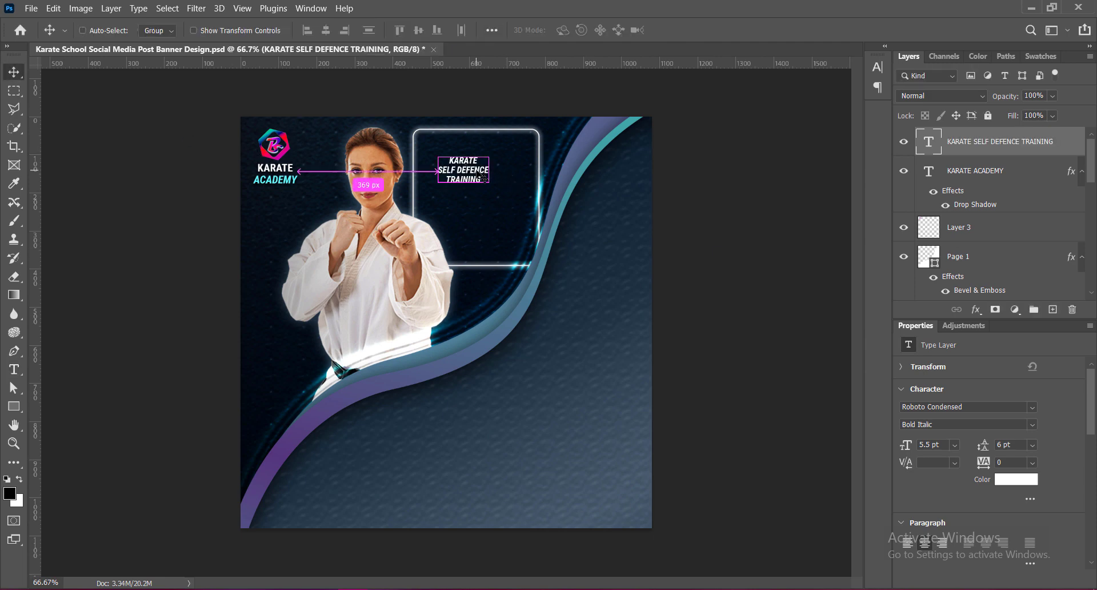
Set the frame title to 14 pt Bold with 18 pt leading.
{"action": "left_click_drag", "start_coordinate": [483, 178], "coordinate": [537, 206]}
{"action": "double_click", "coordinate": [929, 141]}
{"action": "left_click", "coordinate": [878, 67]}
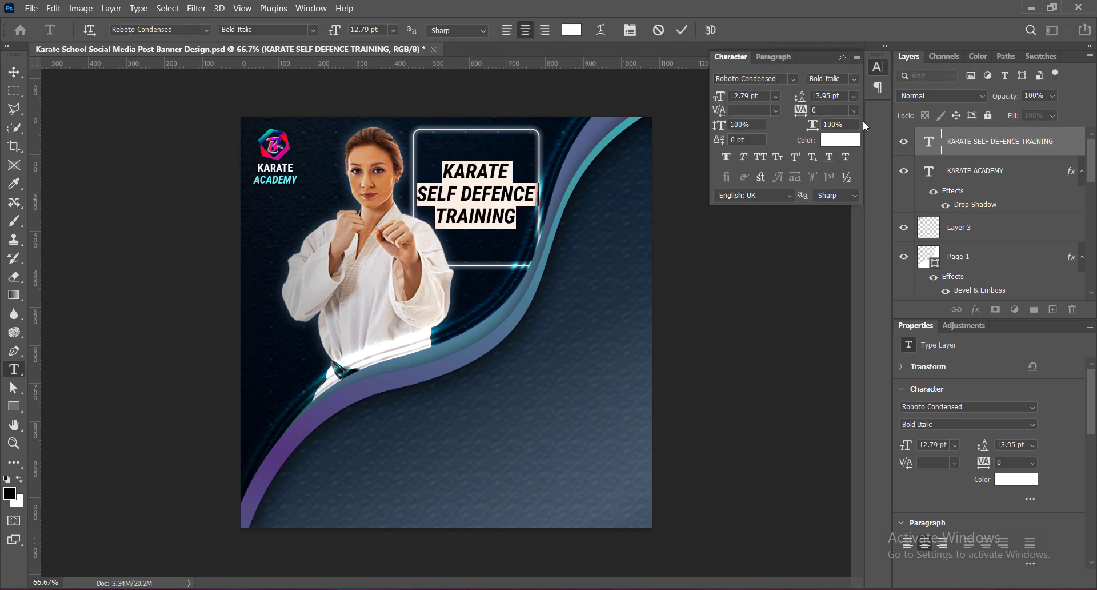
{"action": "left_click", "coordinate": [854, 95]}
{"action": "left_click", "coordinate": [838, 214]}
{"action": "left_click", "coordinate": [775, 95]}
{"action": "left_click", "coordinate": [766, 179]}
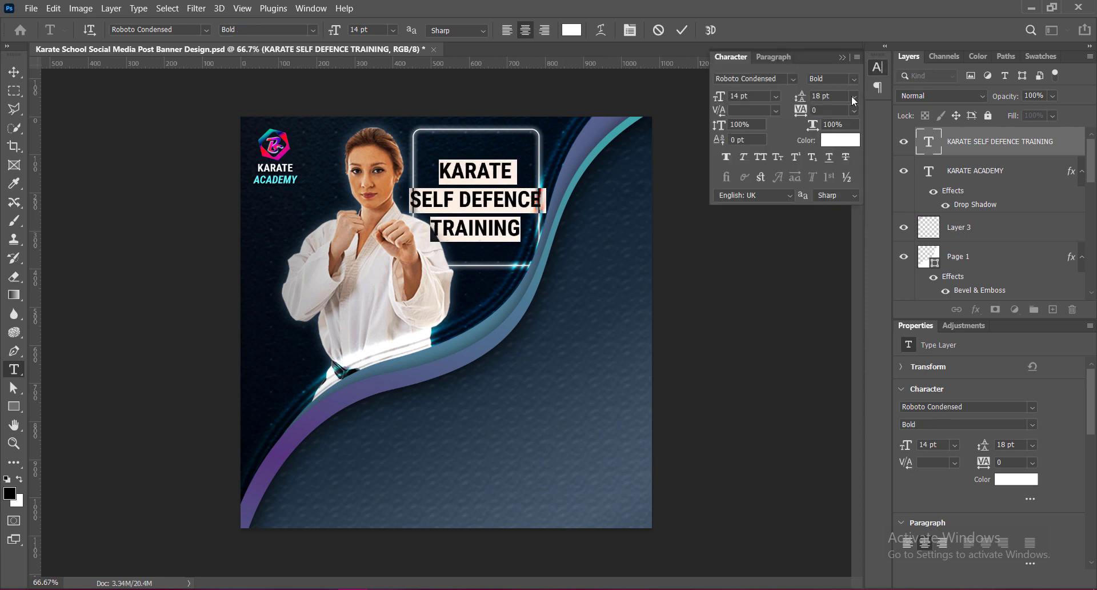
{"action": "key", "text": "ctrl+Return"}
{"action": "left_click", "coordinate": [842, 57]}
Right-align the title lines.
{"action": "key", "text": "ctrl+t"}
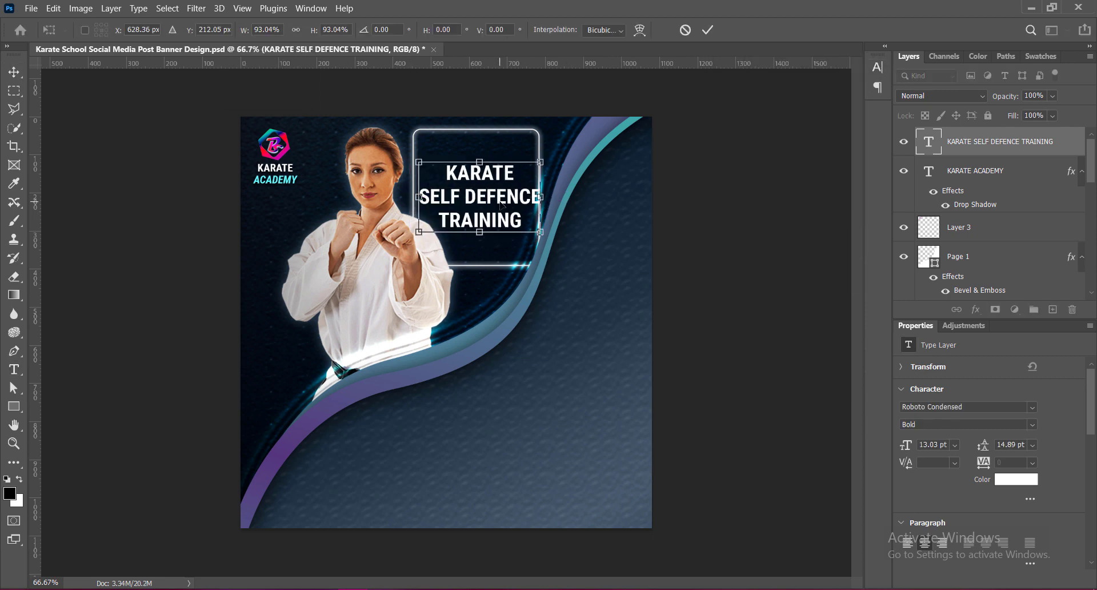
{"action": "key", "text": "Return"}
{"action": "double_click", "coordinate": [501, 204]}
{"action": "key", "text": "ctrl+shift+r"}
{"action": "key", "text": "ctrl+Return"}
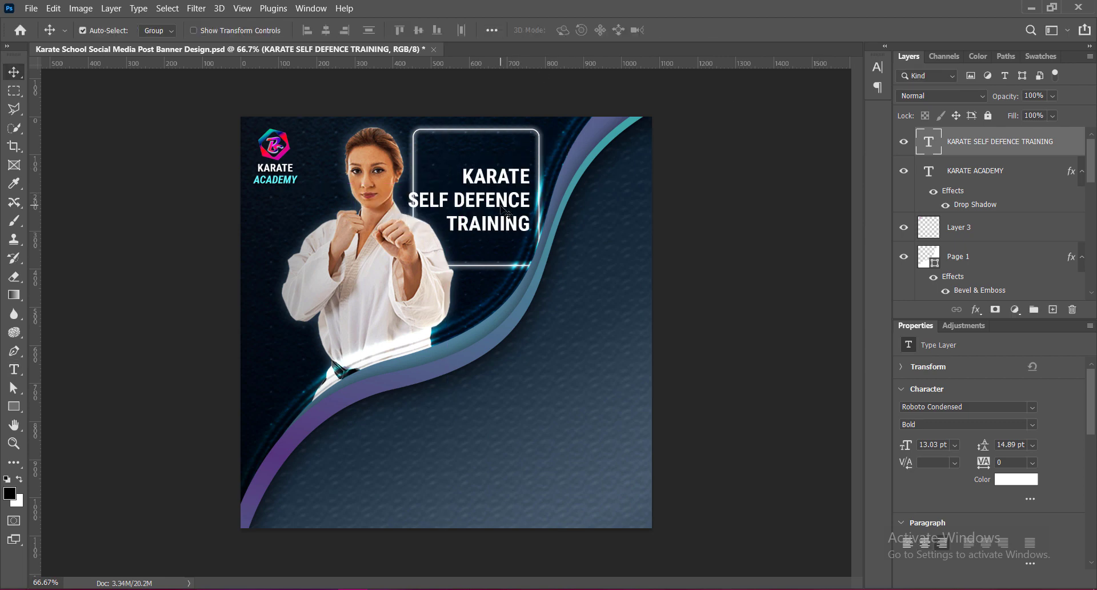
Make SELF DEFENCE bold italic, TRAINING larger and KARATE lighter.
{"action": "double_click", "coordinate": [506, 203]}
{"action": "left_click", "coordinate": [268, 29]}
{"action": "left_click", "coordinate": [240, 101]}
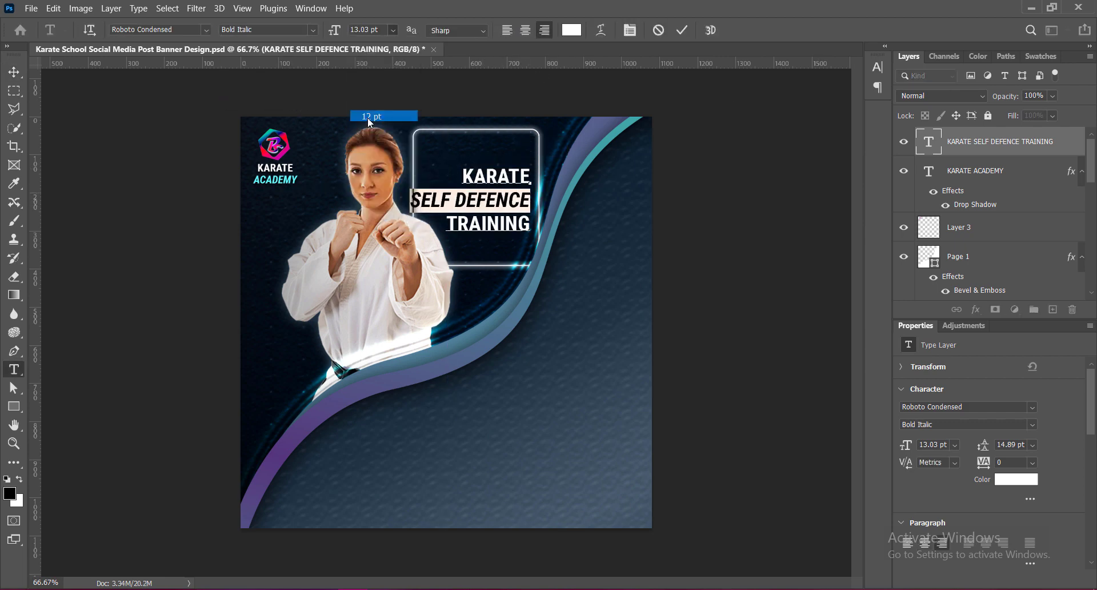
{"action": "double_click", "coordinate": [453, 225]}
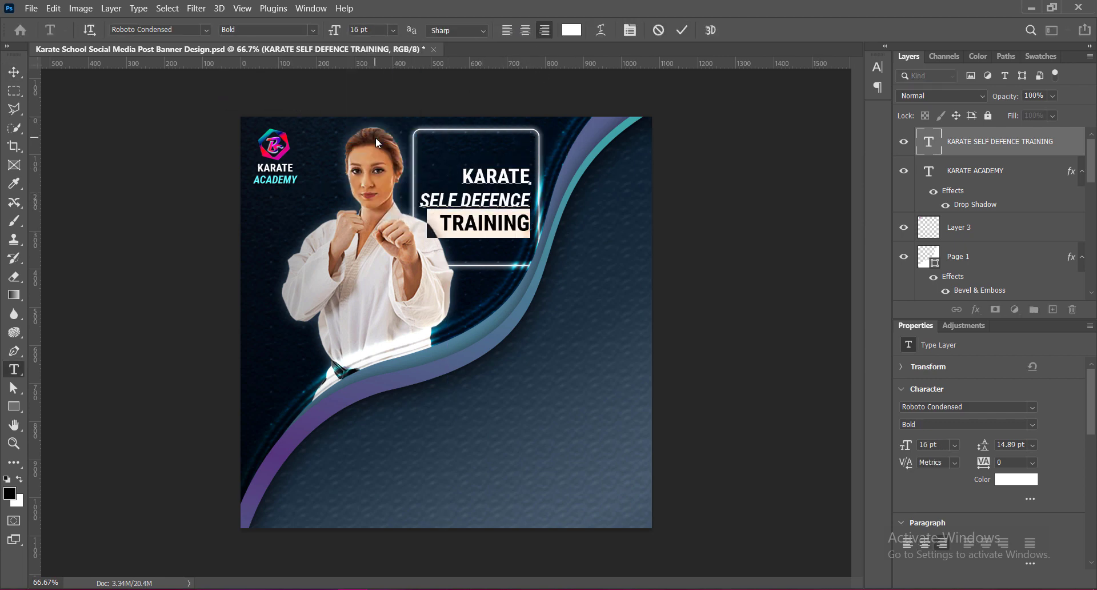
{"action": "key", "text": "ctrl+Return"}
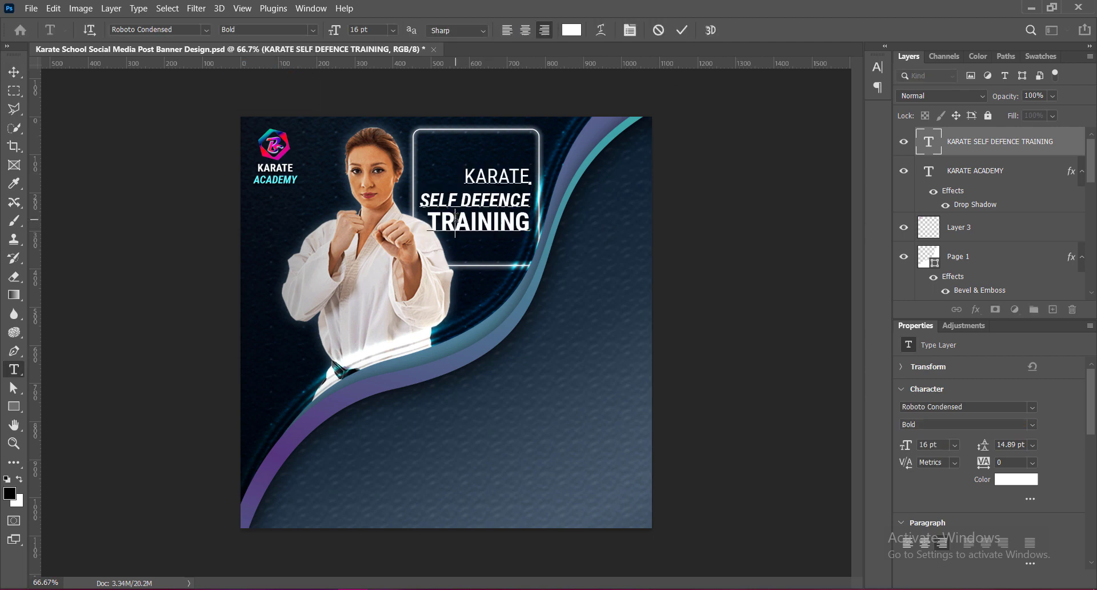
Finalise TRAINING at 16 pt bold, tighten the leading, and nudge the title up.
{"action": "double_click", "coordinate": [456, 221]}
{"action": "key", "text": "ctrl+t"}
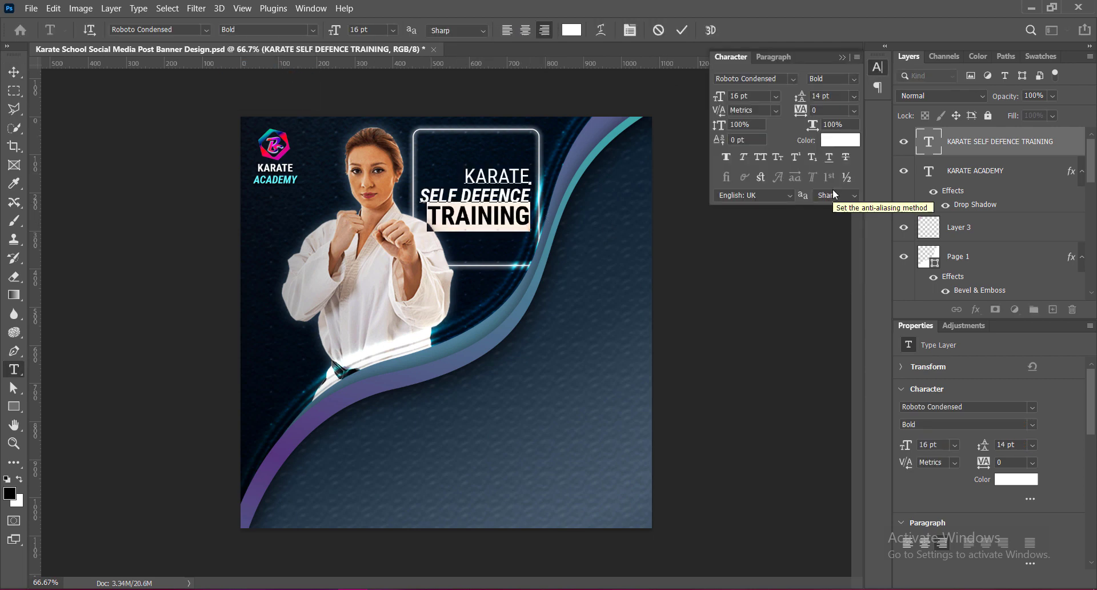
{"action": "key", "text": "ctrl+Return"}
{"action": "key", "text": "v"}
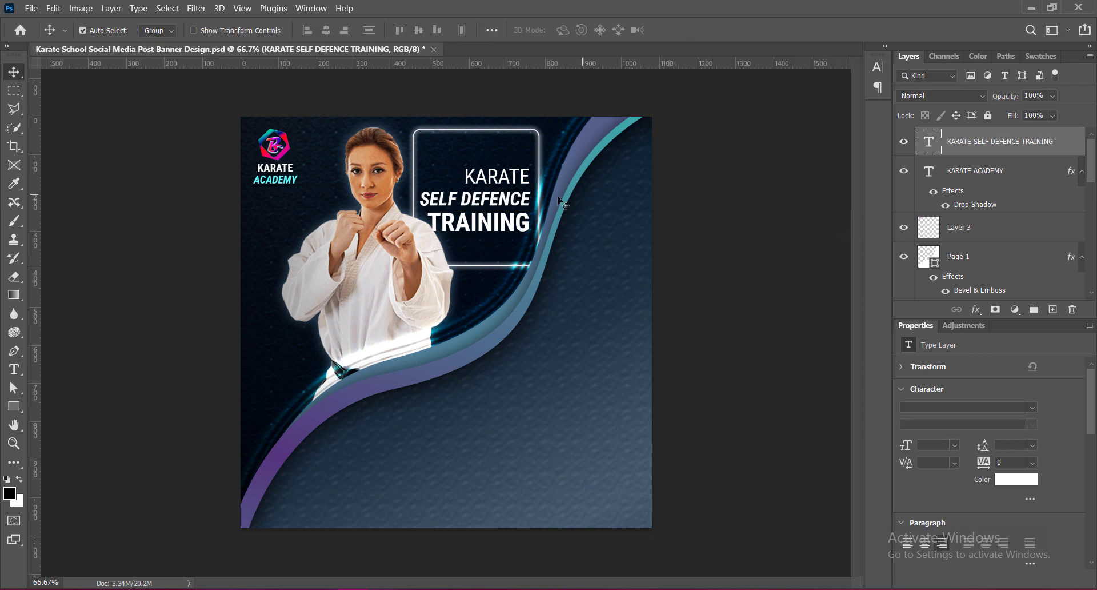
{"action": "key", "text": "Up"}
{"action": "key", "text": "Up"}
{"action": "key", "text": "Up"}
{"action": "key", "text": "Left"}
{"action": "key", "text": "Left"}
{"action": "key", "text": "Left"}
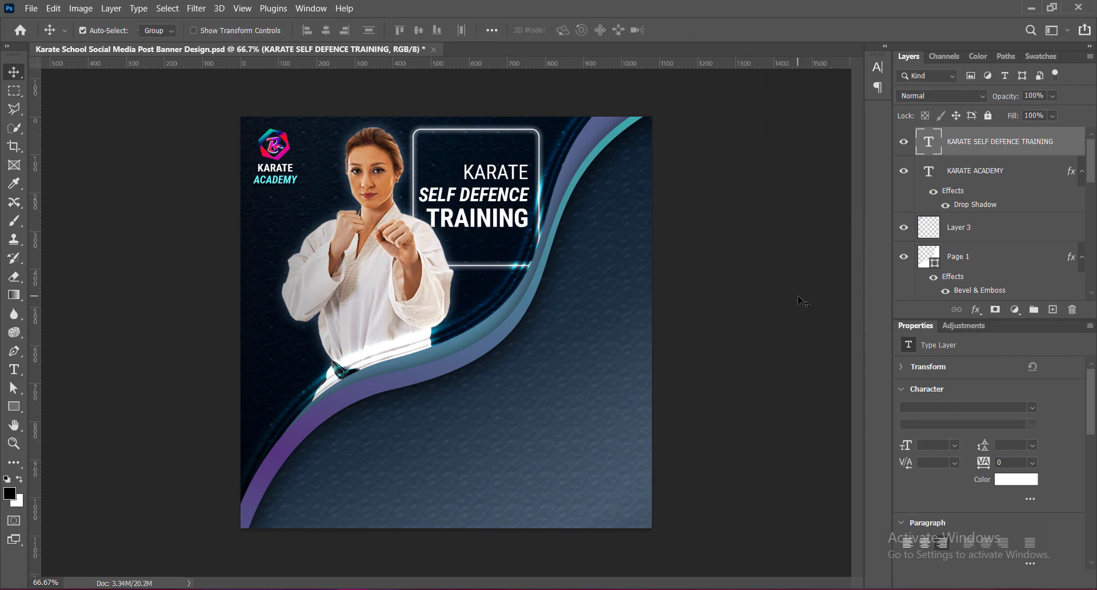
Colour SELF DEFENCE light cyan and TRAINING yellow.
{"action": "triple_click", "coordinate": [480, 194]}
{"action": "left_click", "coordinate": [572, 30]}
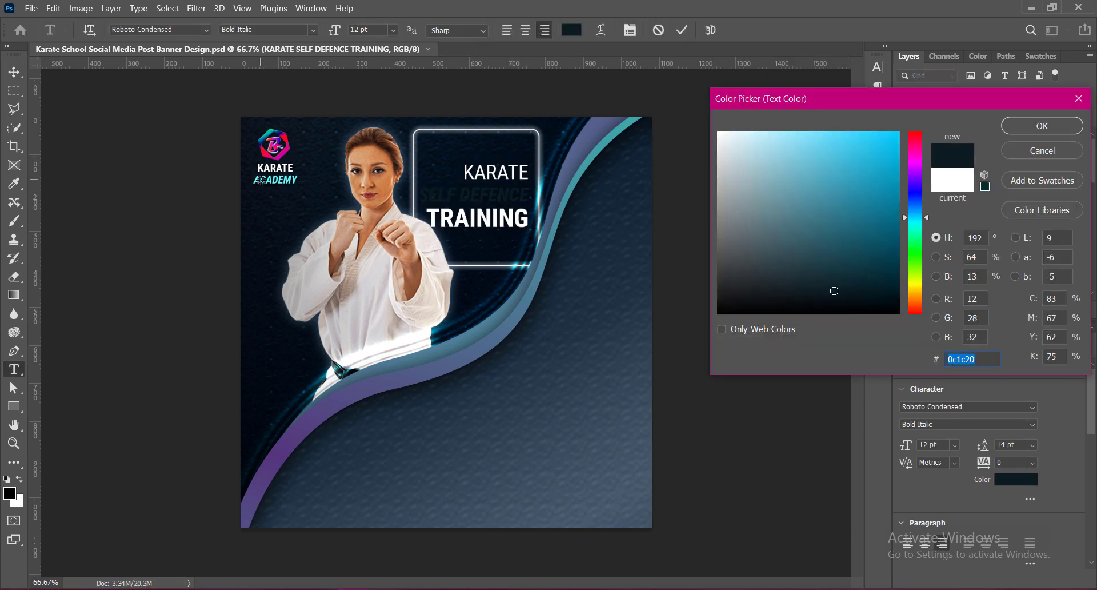
{"action": "left_click", "coordinate": [830, 136]}
{"action": "key", "text": "Return"}
{"action": "double_click", "coordinate": [477, 217]}
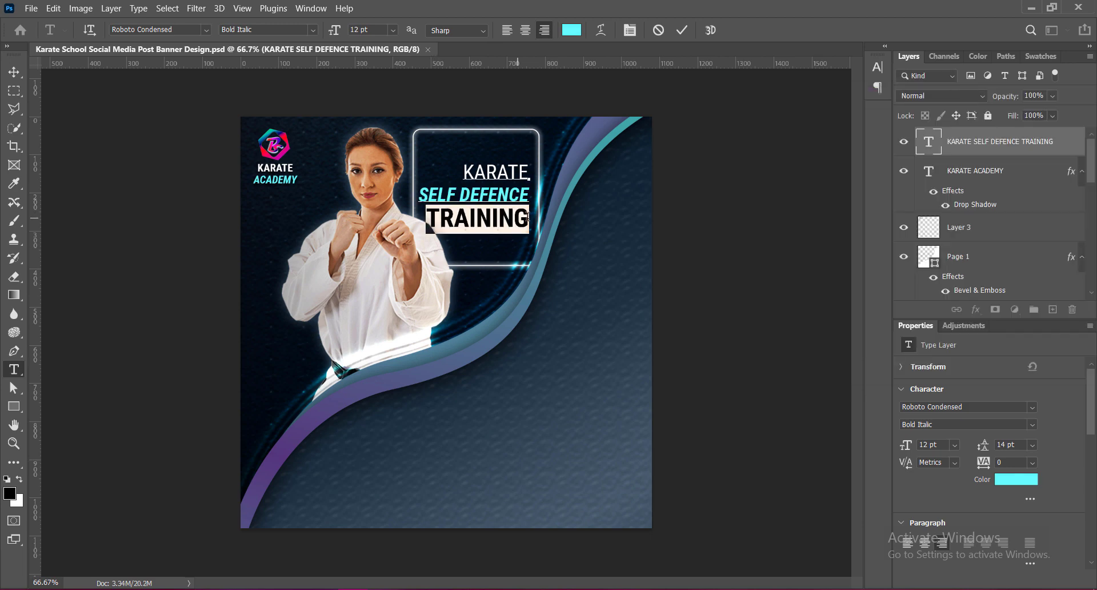
{"action": "left_click", "coordinate": [572, 30]}
{"action": "left_click", "coordinate": [916, 284]}
{"action": "left_click", "coordinate": [891, 134]}
{"action": "left_click", "coordinate": [1043, 125]}
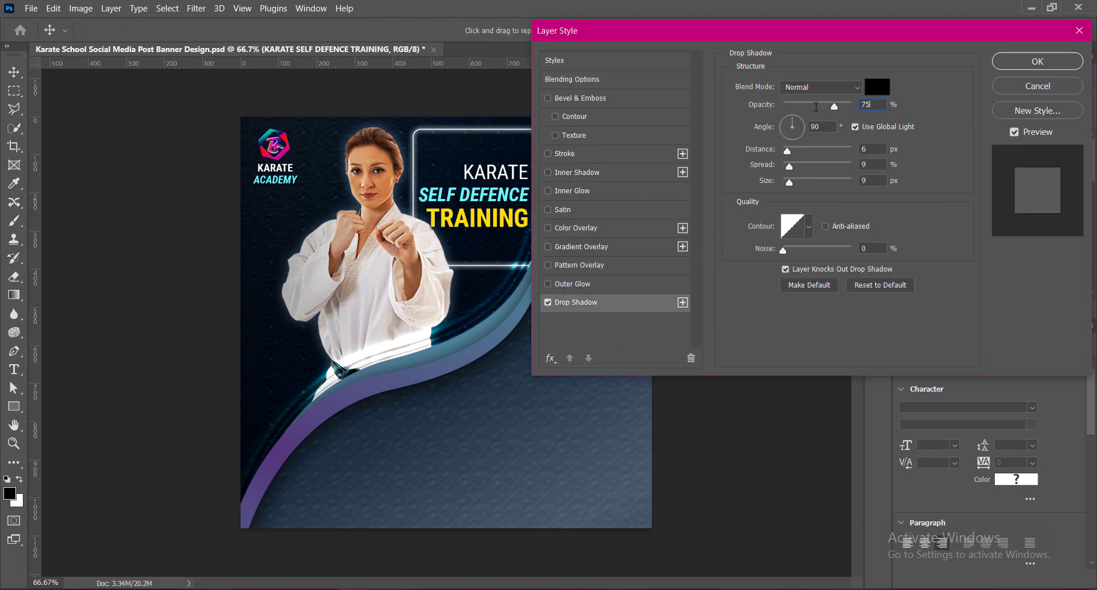
Give the title a drop shadow and textured Pillow Emboss bevel, then move its layer lower.
{"action": "left_click", "coordinate": [568, 136]}
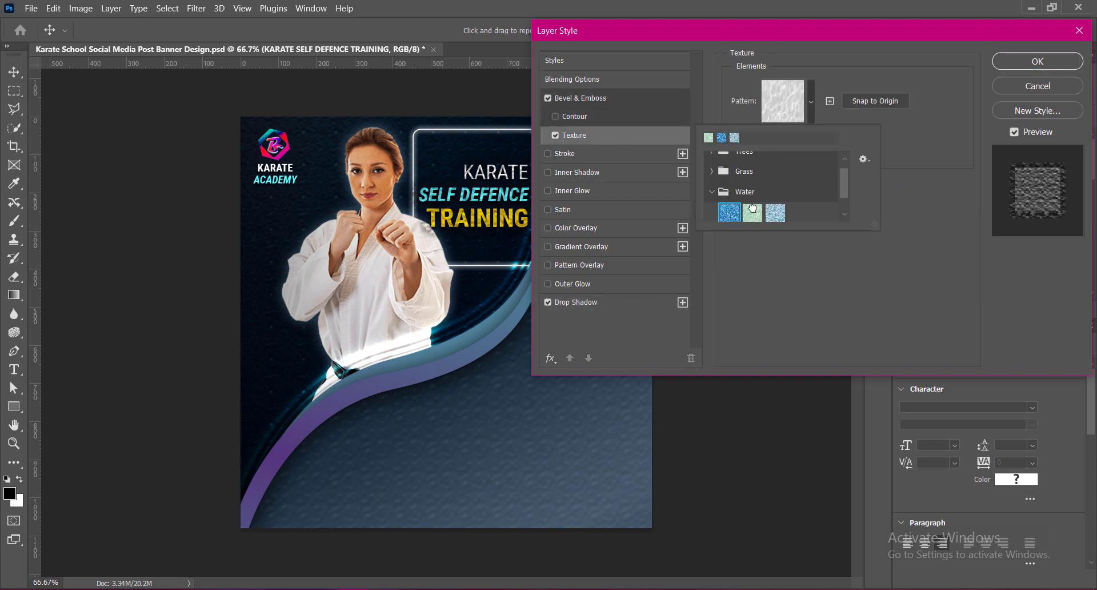
{"action": "left_click", "coordinate": [576, 98]}
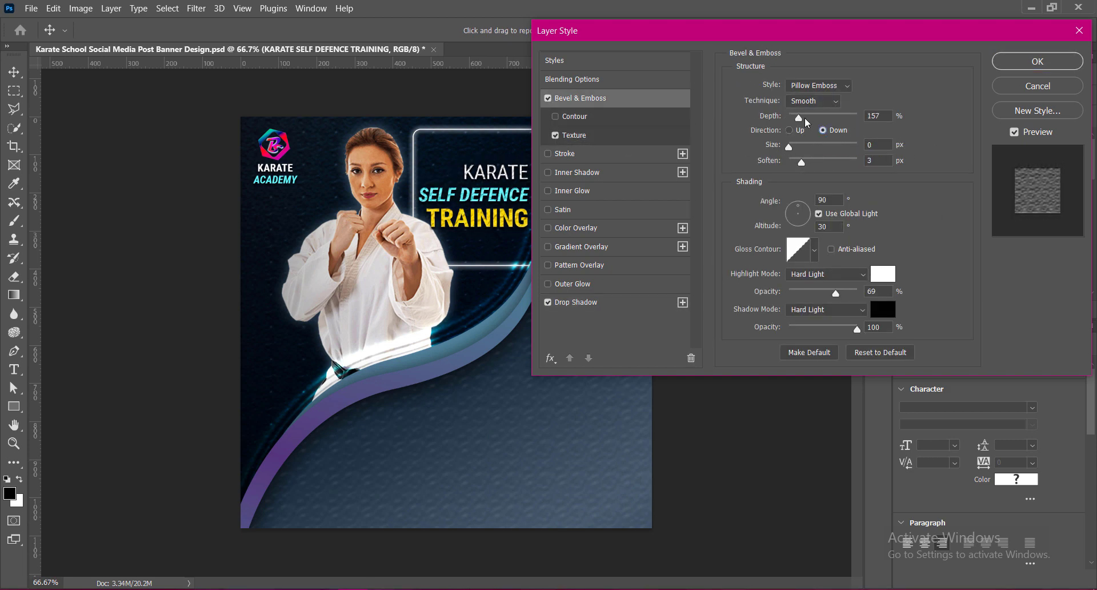
{"action": "left_click", "coordinate": [1037, 61]}
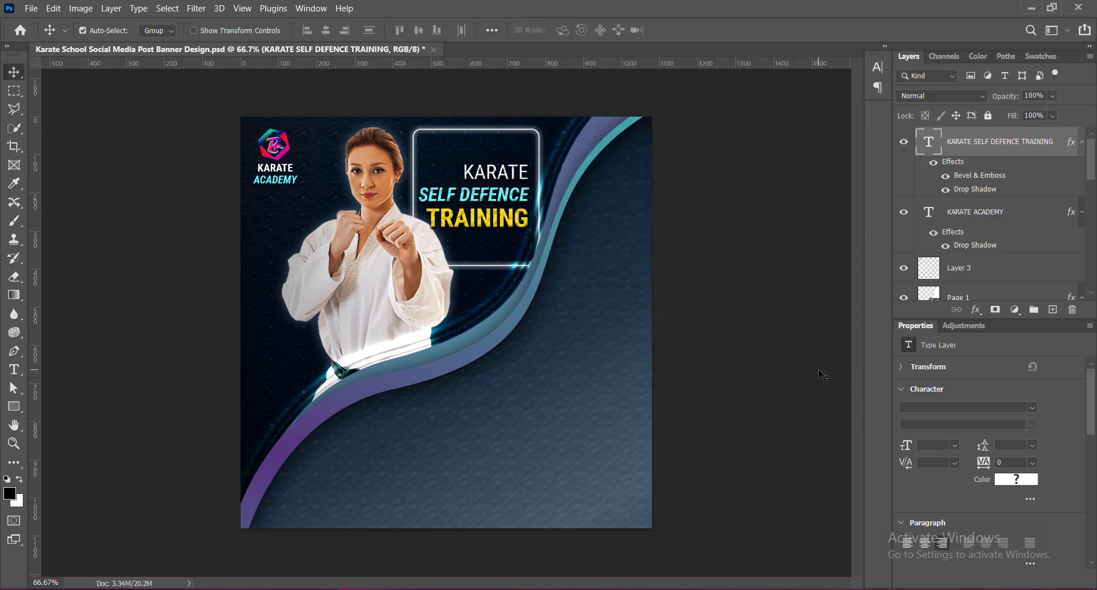
{"action": "left_click", "coordinate": [372, 300]}
{"action": "scroll", "coordinate": [989, 229], "scroll_direction": "up", "scroll_amount": 2}
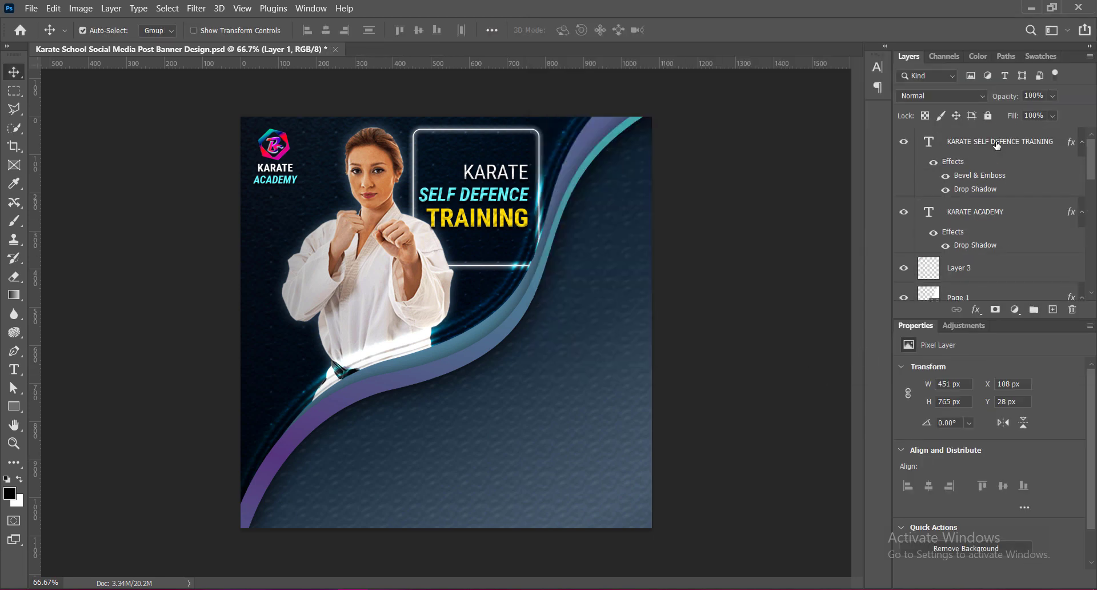
{"action": "left_click_drag", "start_coordinate": [1000, 141], "coordinate": [982, 212]}
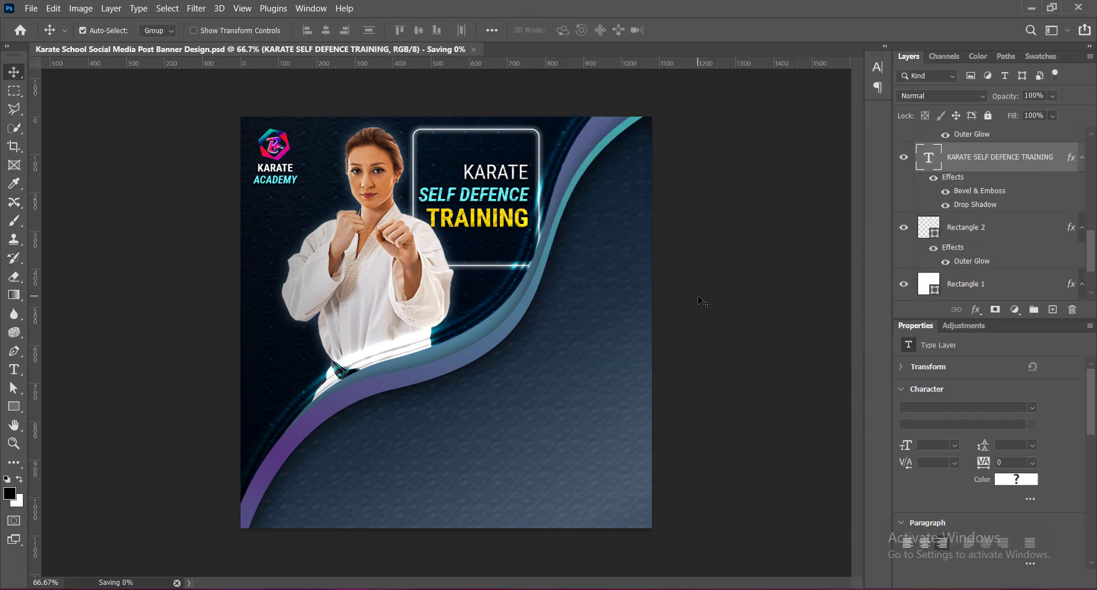
{"action": "scroll", "coordinate": [1093, 248], "scroll_direction": "up", "scroll_amount": 1}
Draw a black circle on a new layer in the banner's lower right.
{"action": "left_click", "coordinate": [1052, 309]}
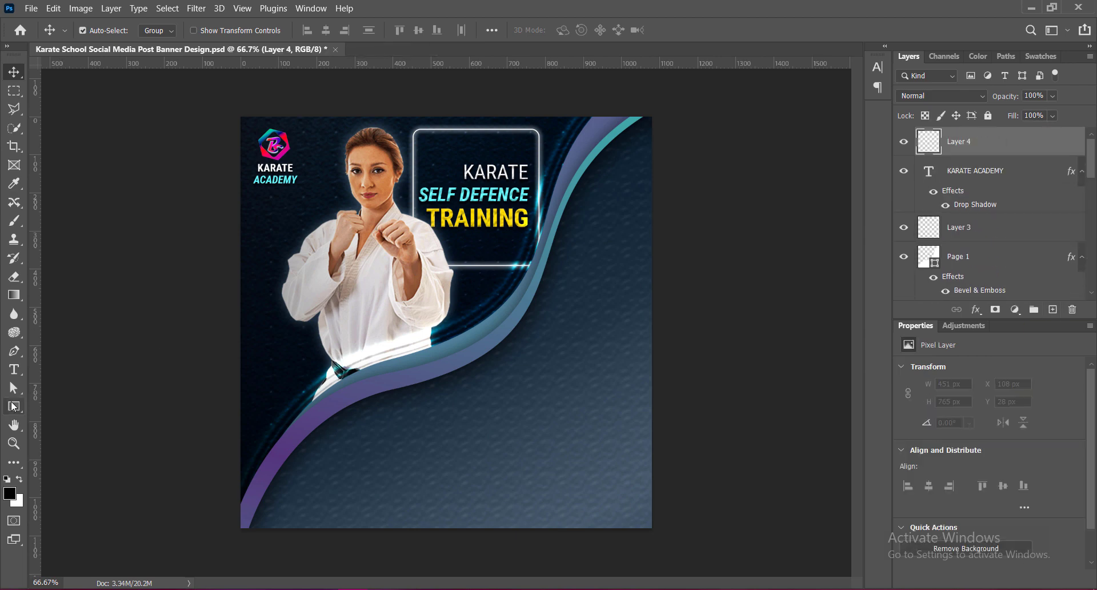
{"action": "right_click", "coordinate": [14, 406]}
{"action": "left_click", "coordinate": [64, 422]}
{"action": "left_click_drag", "start_coordinate": [507, 367], "coordinate": [612, 473]}
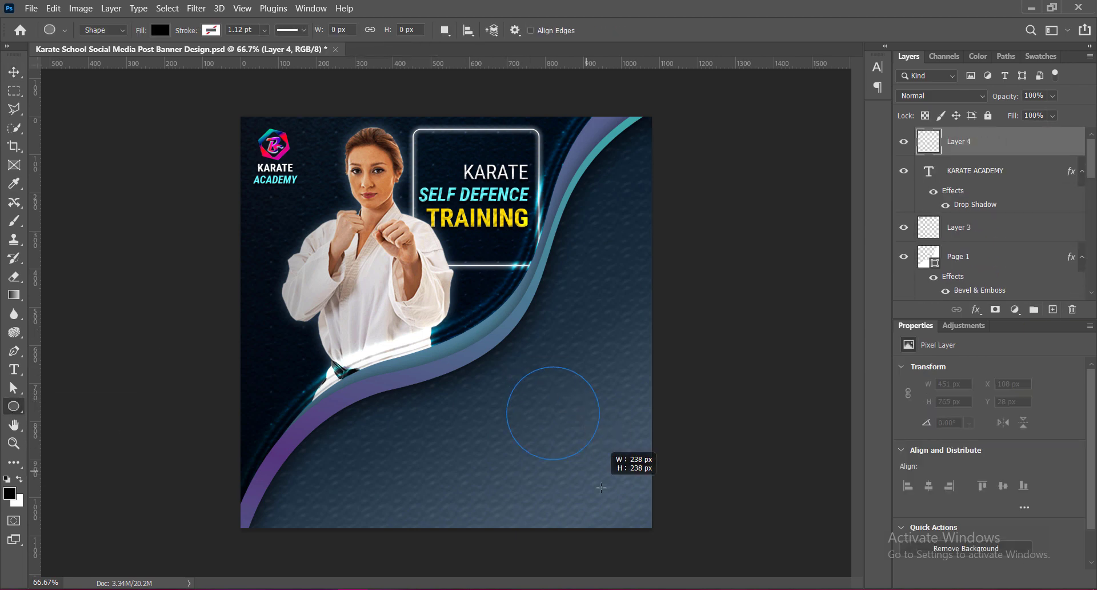
Move the black circle to the lower-left corner and size it to about 259 px.
{"action": "left_click", "coordinate": [21, 69]}
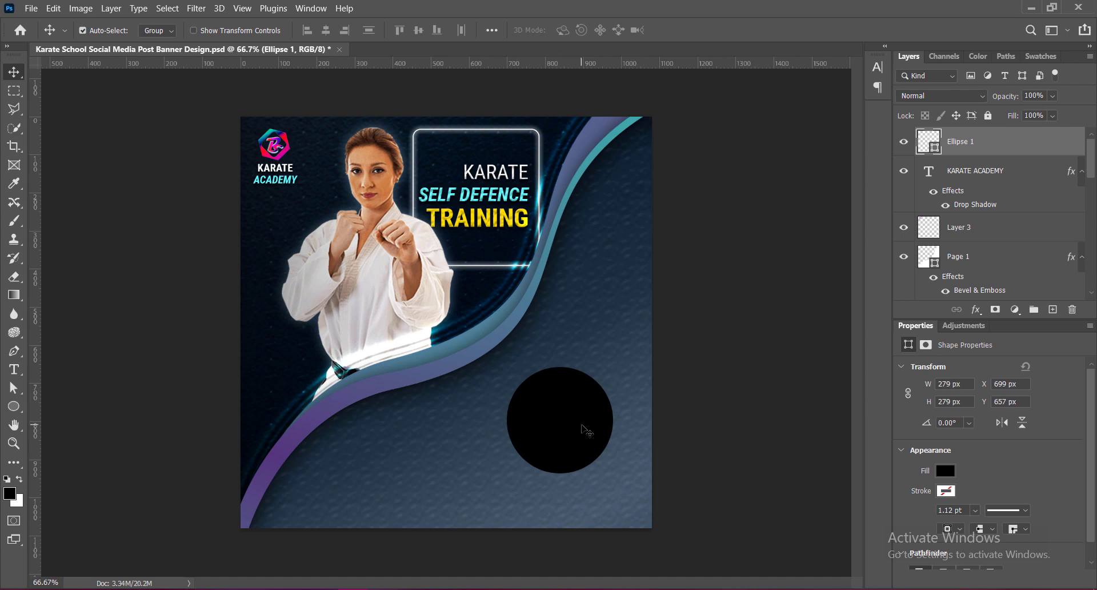
{"action": "left_click_drag", "start_coordinate": [582, 424], "coordinate": [617, 195]}
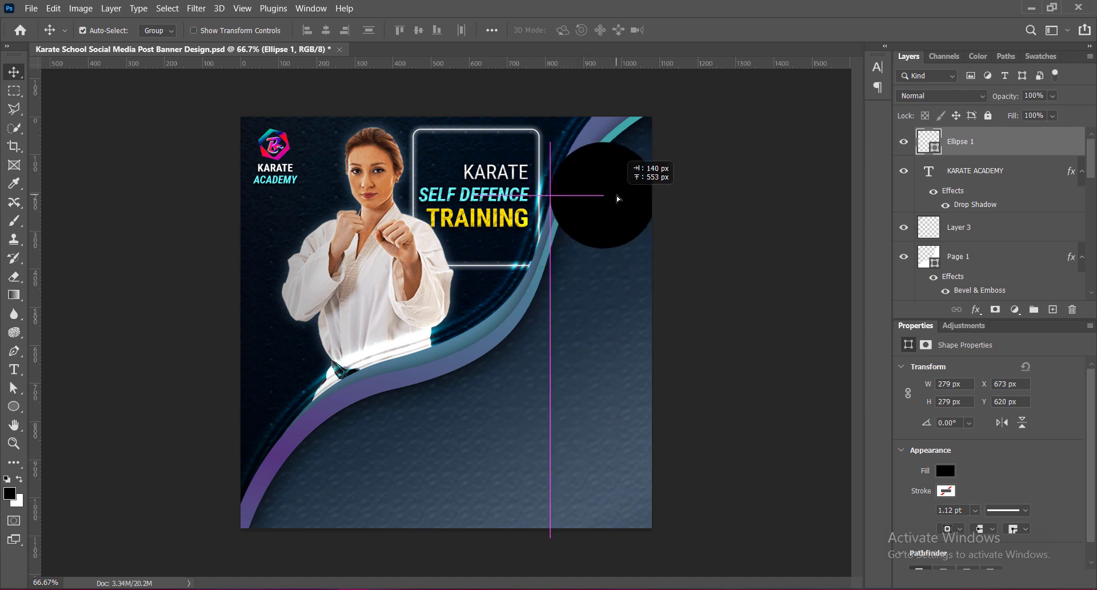
{"action": "left_click_drag", "start_coordinate": [617, 199], "coordinate": [360, 458]}
{"action": "key", "text": "ctrl+t"}
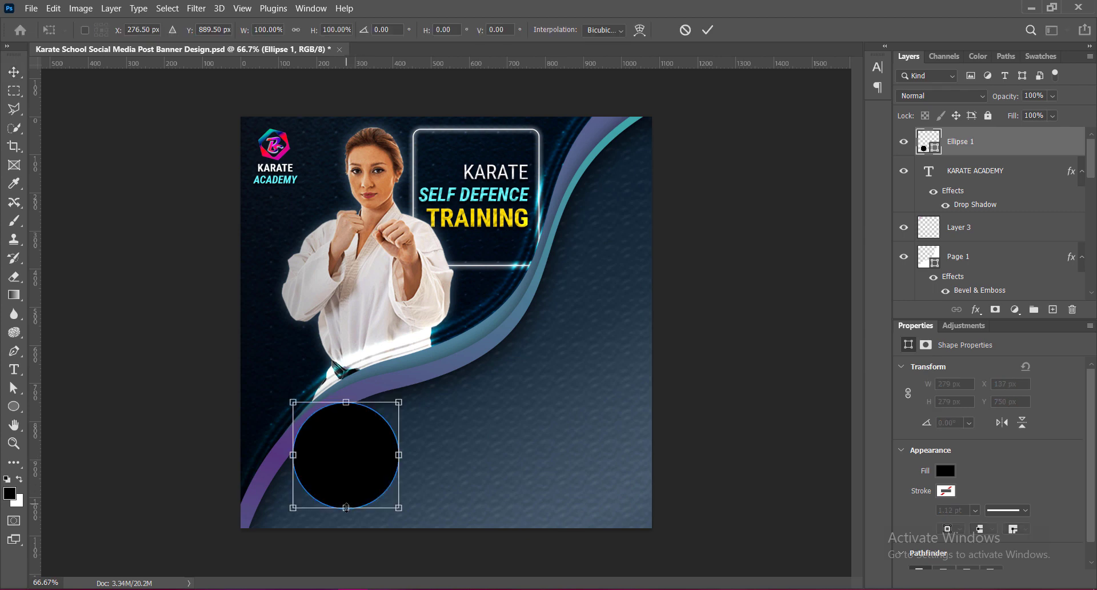
{"action": "mouse_move", "coordinate": [346, 507]}
{"action": "left_mouse_down"}
{"action": "mouse_move", "coordinate": [341, 462]}
{"action": "mouse_move", "coordinate": [357, 454]}
{"action": "left_mouse_up"}
{"action": "key", "text": "Return"}
{"action": "key", "text": "ctrl+t"}
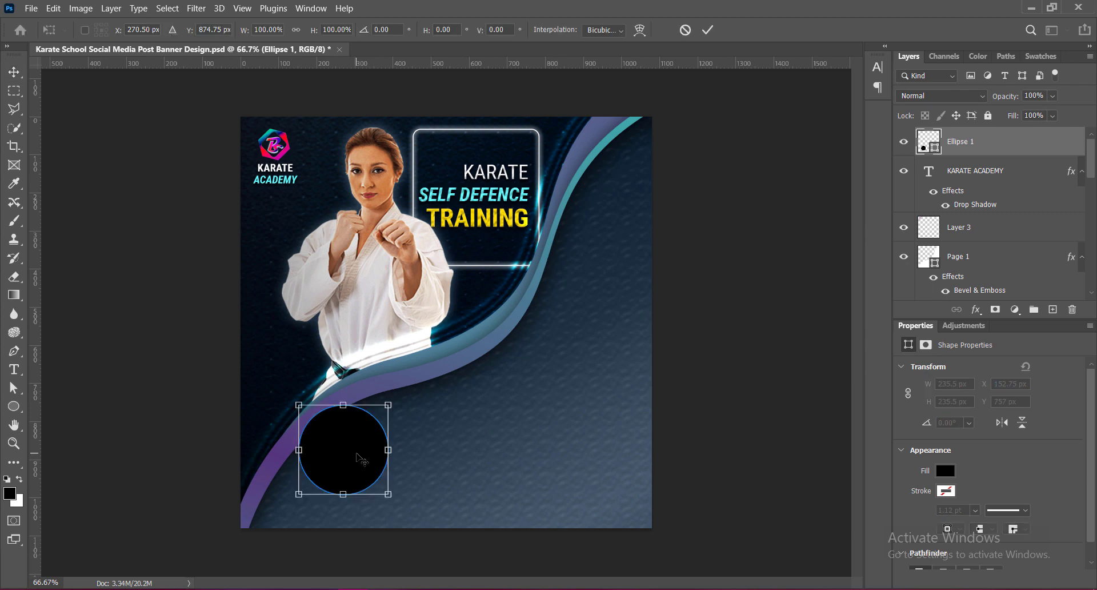
{"action": "left_click_drag", "start_coordinate": [388, 494], "coordinate": [397, 502]}
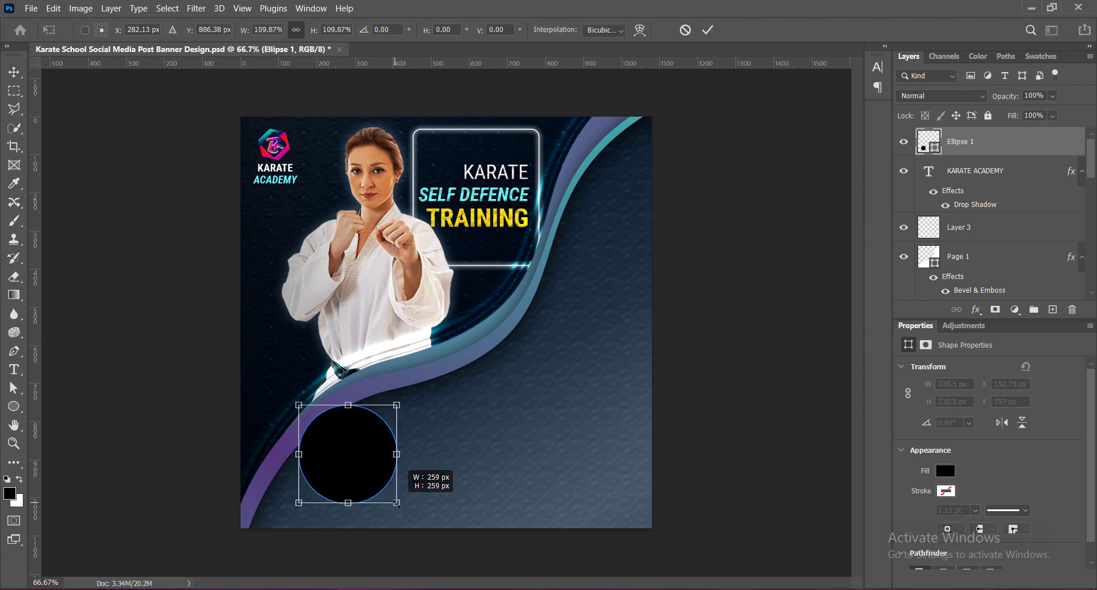
{"action": "key", "text": "Return"}
Duplicate the circle into three along a diagonal to the top right, then save.
{"action": "mouse_move", "coordinate": [355, 465]}
{"action": "left_mouse_down"}
{"action": "mouse_move", "coordinate": [478, 419]}
{"action": "mouse_move", "coordinate": [582, 272]}
{"action": "left_mouse_up"}
{"action": "left_click_drag", "start_coordinate": [479, 402], "coordinate": [502, 386]}
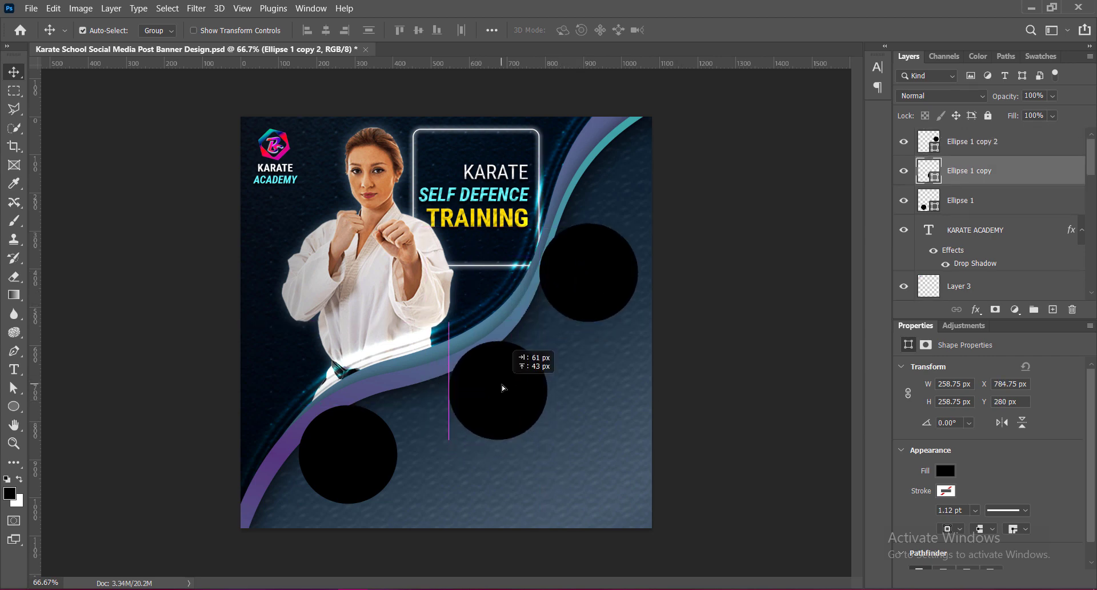
{"action": "left_click_drag", "start_coordinate": [581, 294], "coordinate": [588, 279]}
{"action": "left_click_drag", "start_coordinate": [520, 383], "coordinate": [527, 377]}
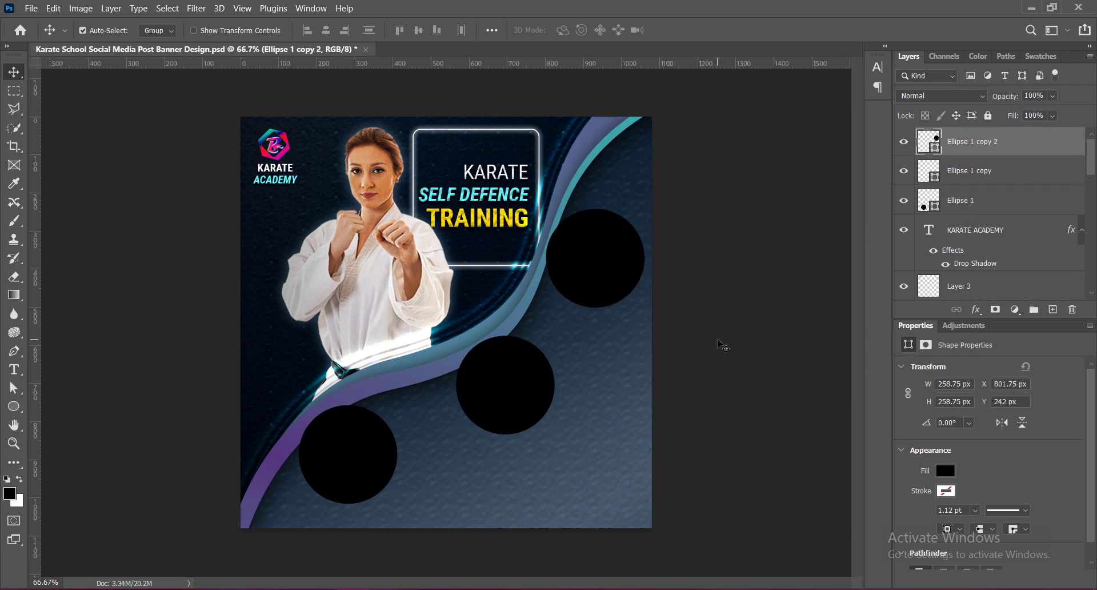
{"action": "key", "text": "Right"}
{"action": "key", "text": "Right"}
{"action": "key", "text": "Right"}
{"action": "key", "text": "Up"}
{"action": "key", "text": "Up"}
{"action": "key", "text": "Up"}
{"action": "key", "text": "ctrl+s"}
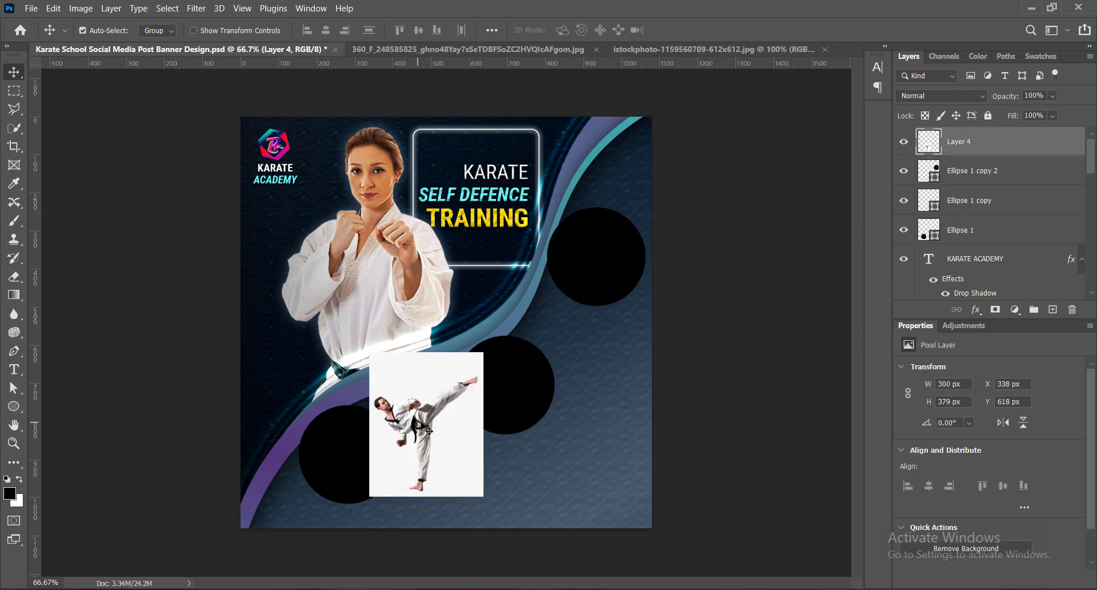
Boost the kick photo's vibrance to +100.
{"action": "left_click", "coordinate": [81, 8]}
{"action": "left_click", "coordinate": [249, 97]}
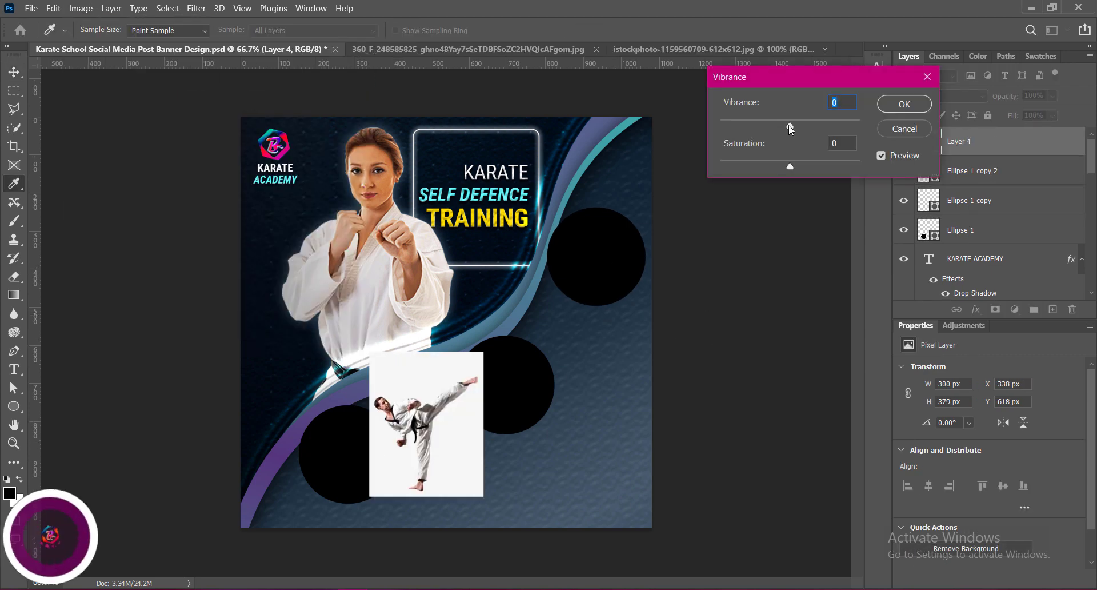
{"action": "type", "text": "100"}
{"action": "left_click", "coordinate": [896, 131]}
Move the kick photo over the top-right circle and clip it into that circle.
{"action": "key", "text": "v"}
{"action": "left_click_drag", "start_coordinate": [434, 411], "coordinate": [595, 250]}
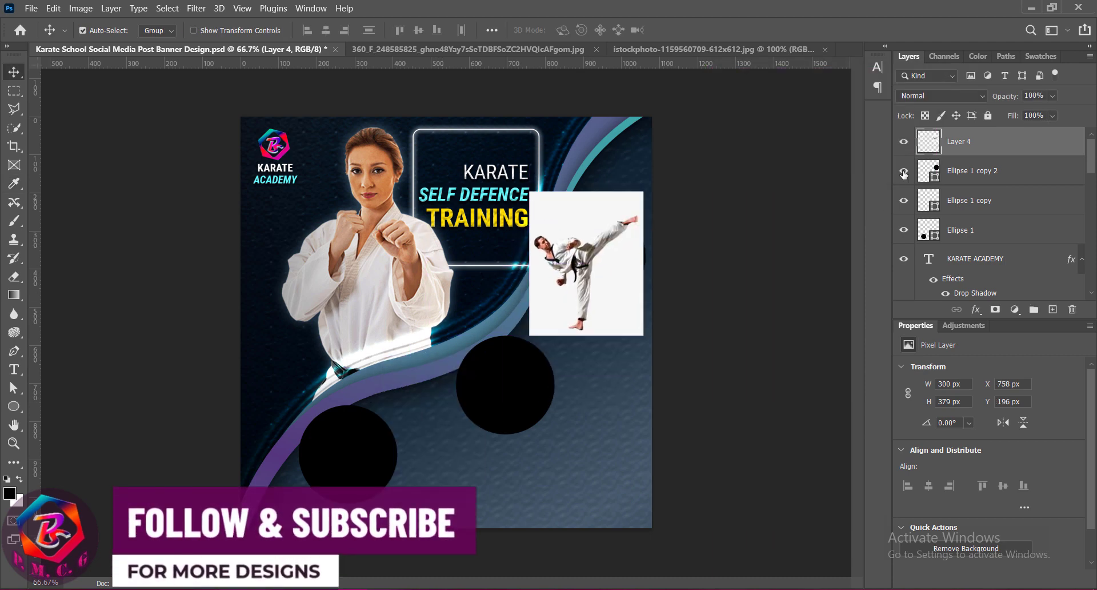
{"action": "right_click", "coordinate": [960, 158]}
{"action": "left_click", "coordinate": [840, 282]}
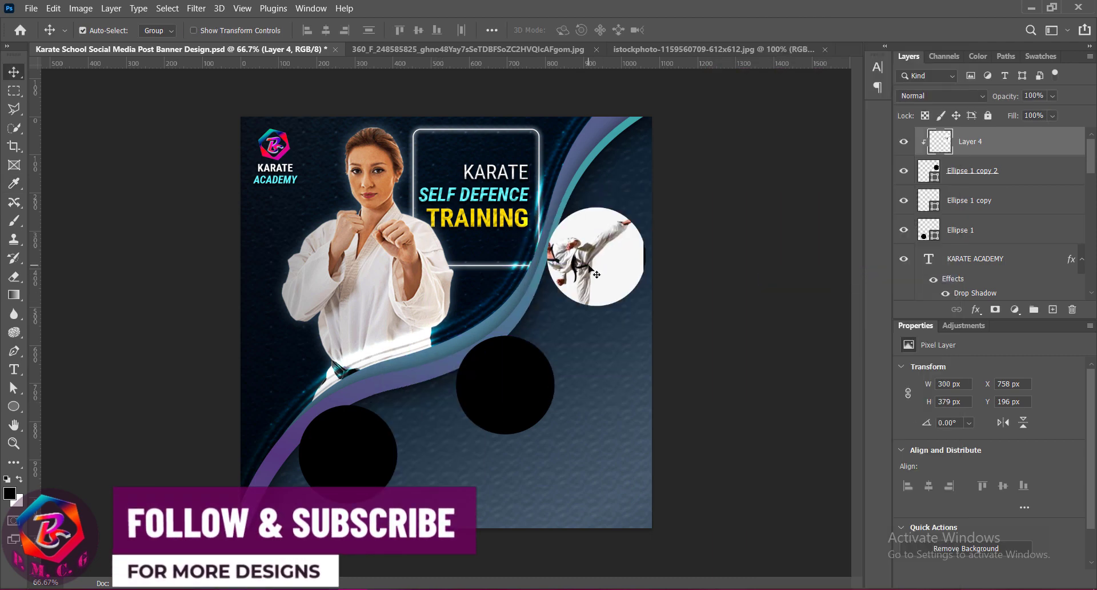
Scale the kick photo to about 263 × 331 px inside the circle and save.
{"action": "key", "text": "ctrl+t"}
{"action": "mouse_move", "coordinate": [590, 336]}
{"action": "left_mouse_down"}
{"action": "mouse_move", "coordinate": [604, 280]}
{"action": "mouse_move", "coordinate": [626, 279]}
{"action": "left_mouse_up"}
{"action": "key", "text": "Return"}
{"action": "key", "text": "ctrl+t"}
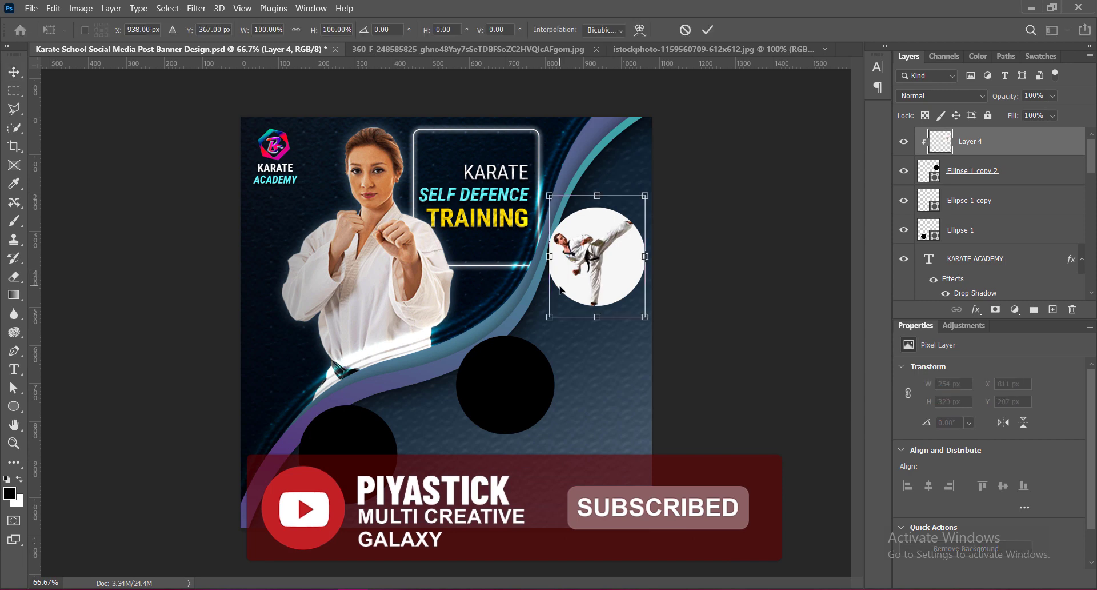
{"action": "left_click_drag", "start_coordinate": [549, 317], "coordinate": [545, 322]}
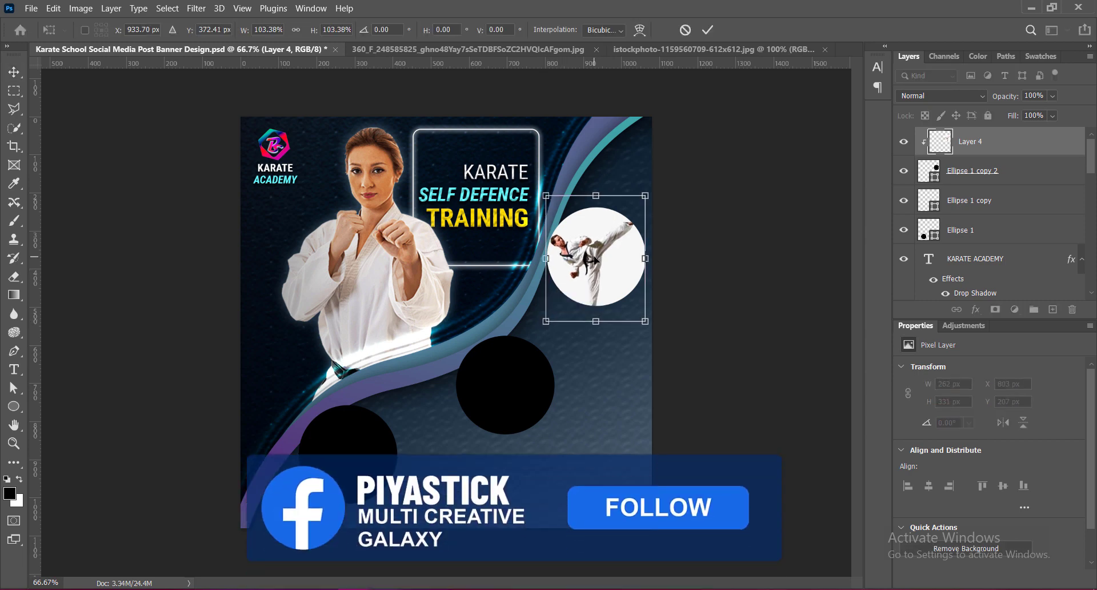
{"action": "key", "text": "Return"}
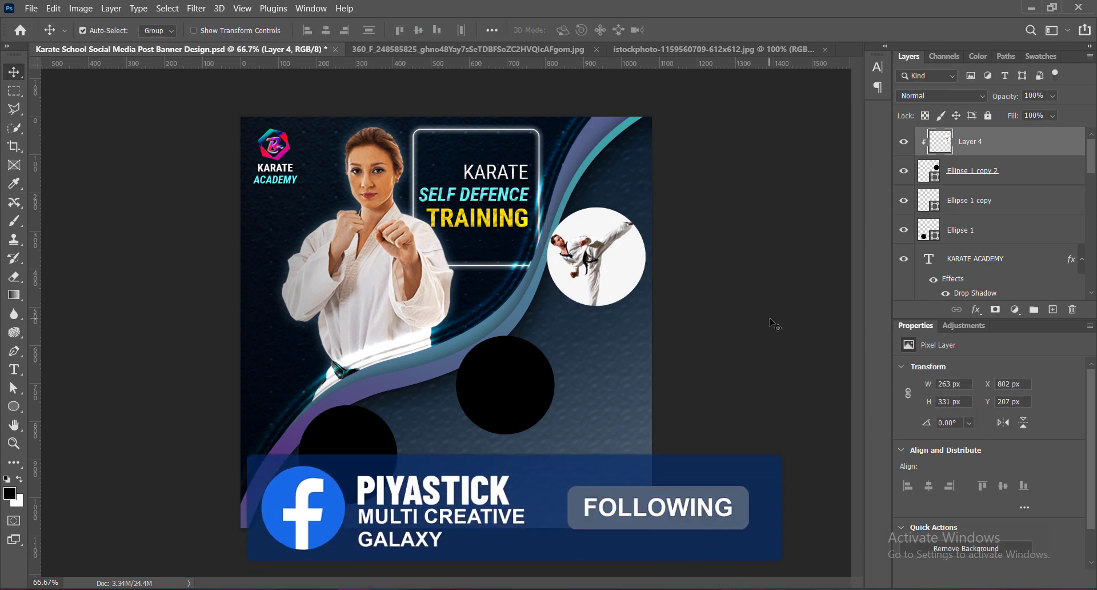
{"action": "key", "text": "Down"}
{"action": "key", "text": "Down"}
{"action": "key", "text": "Down"}
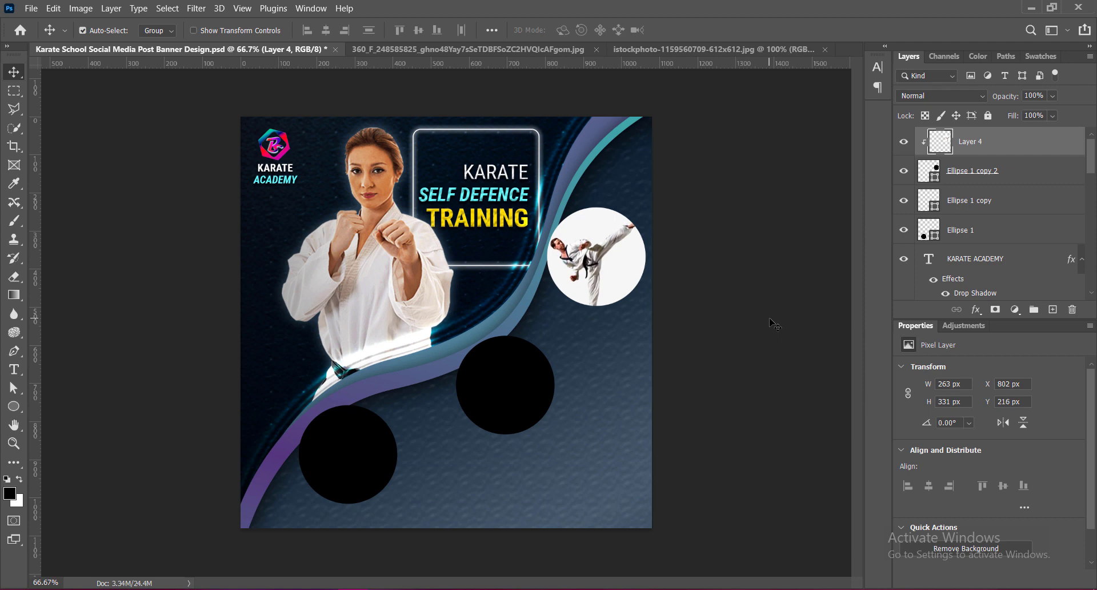
{"action": "key", "text": "Up"}
{"action": "key", "text": "Up"}
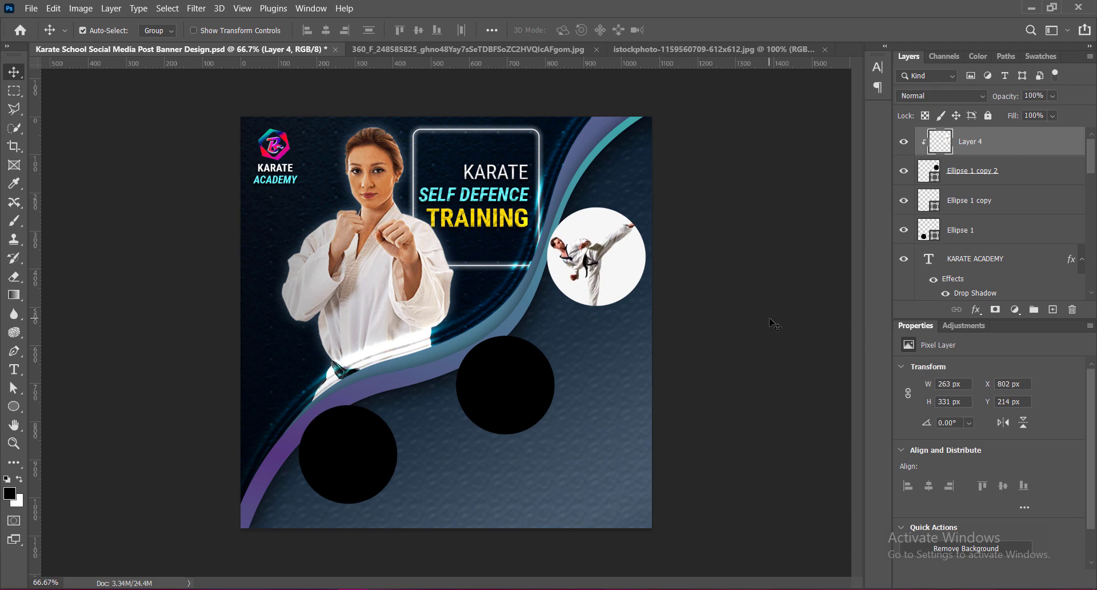
{"action": "key", "text": "ctrl+t"}
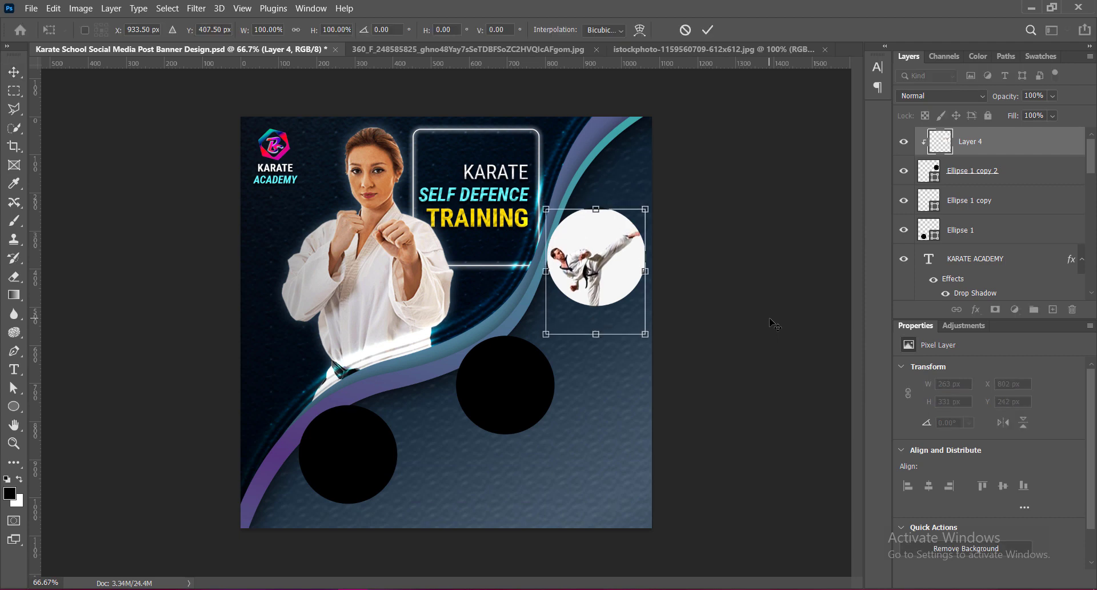
{"action": "key", "text": "Return"}
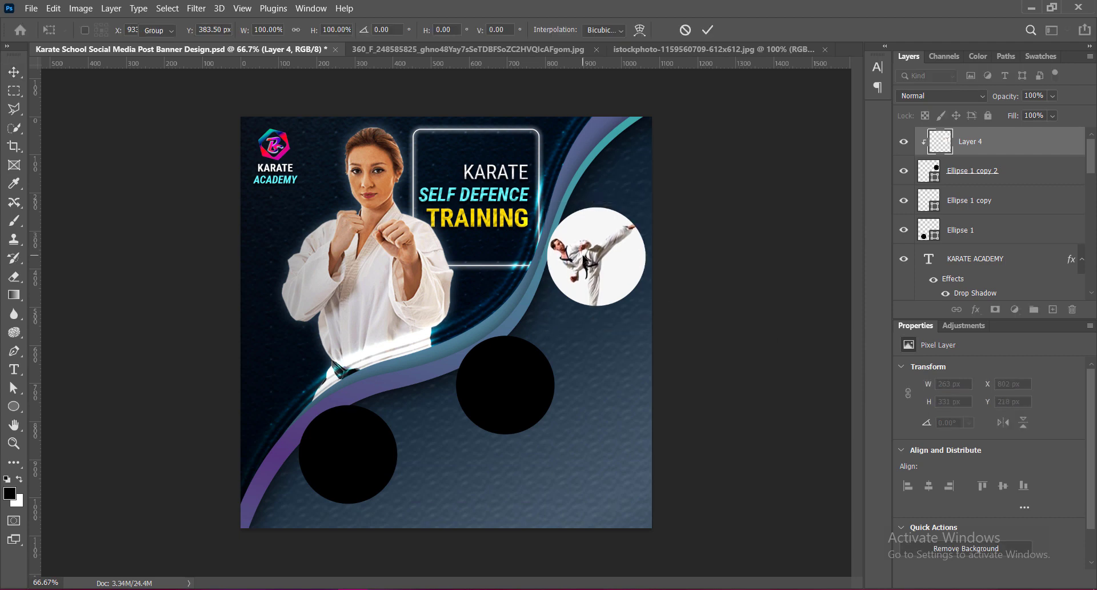
{"action": "key", "text": "ctrl+s"}
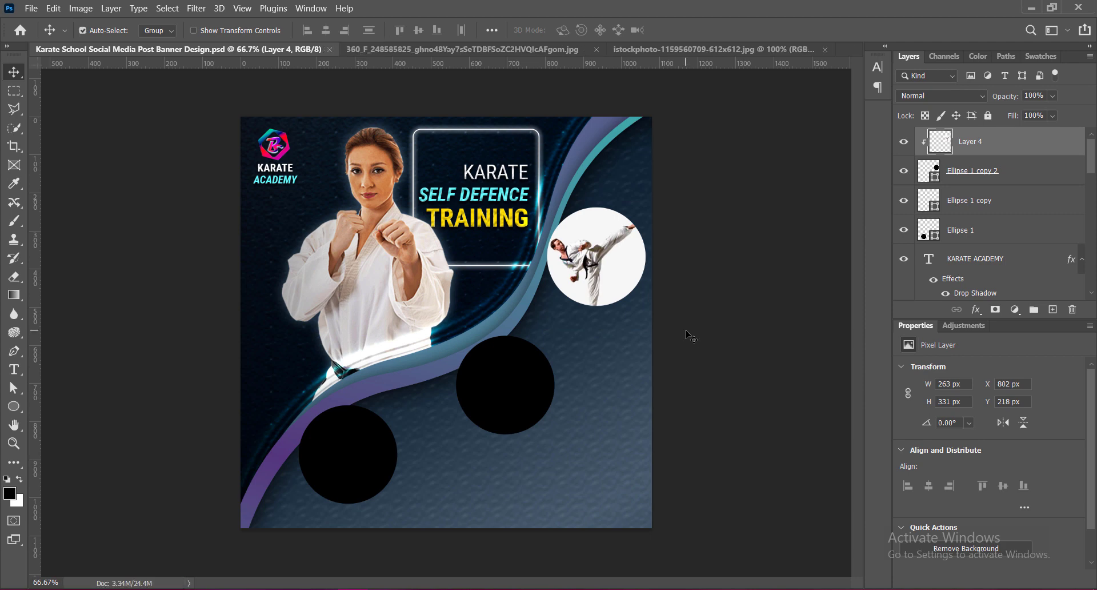
Clip the two-fighters photo into the middle circle and enlarge it to fit.
{"action": "left_click_drag", "start_coordinate": [558, 411], "coordinate": [523, 393]}
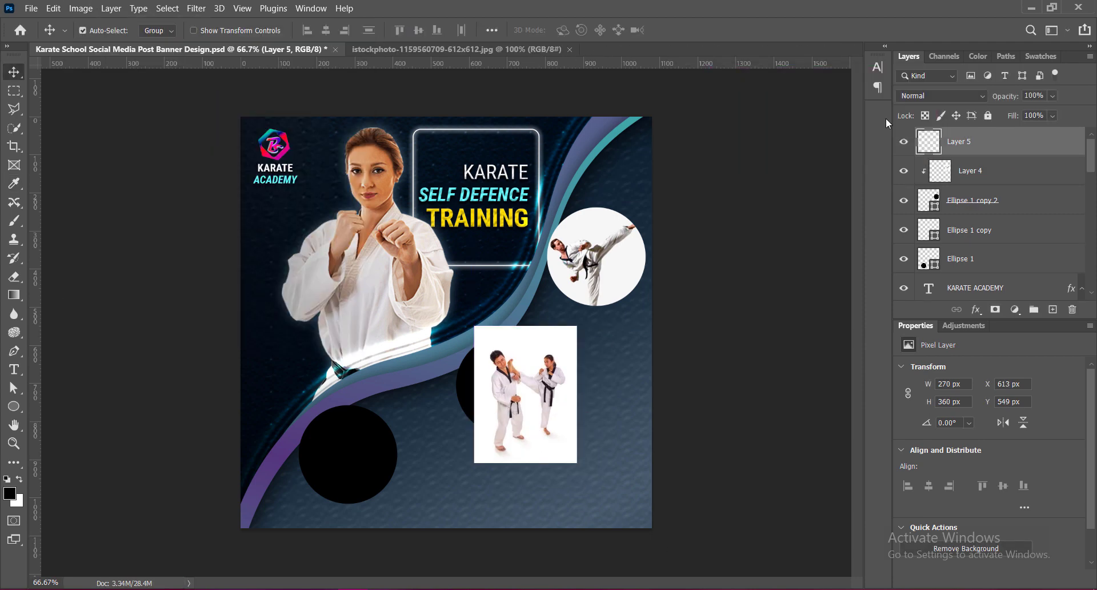
{"action": "key", "text": "ctrl+bracketleft"}
{"action": "key", "text": "ctrl+bracketleft"}
{"action": "key", "text": "ctrl+alt+g"}
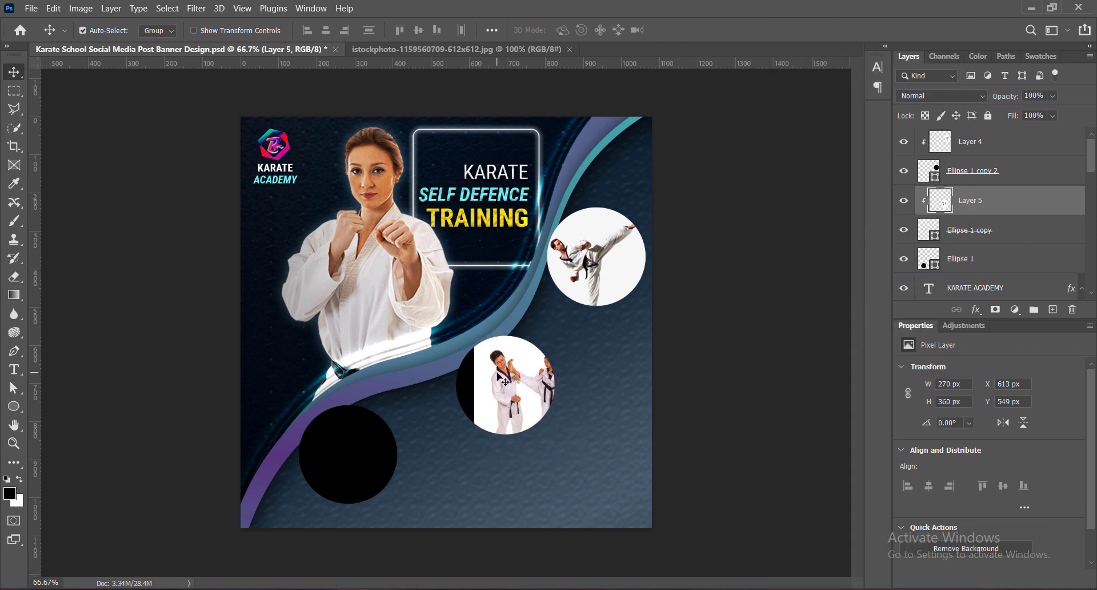
{"action": "key", "text": "ctrl+t"}
{"action": "left_click_drag", "start_coordinate": [506, 382], "coordinate": [483, 380]}
{"action": "key", "text": "Return"}
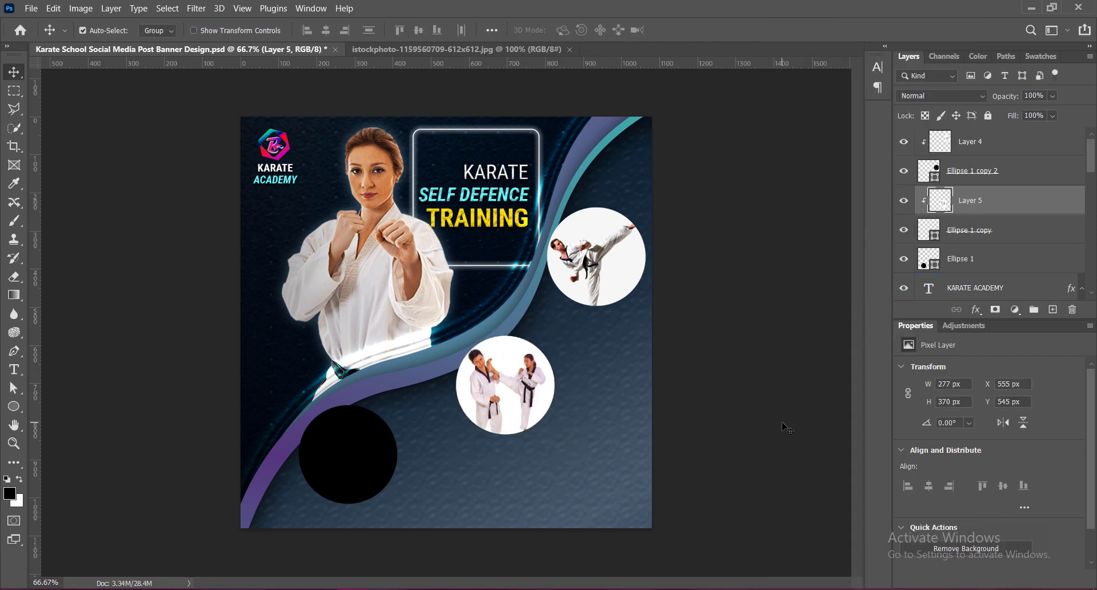
Paste the woman's karate photo, fit it onto the lower-left circle, and clip it.
{"action": "left_click", "coordinate": [960, 258]}
{"action": "key", "text": "ctrl+v"}
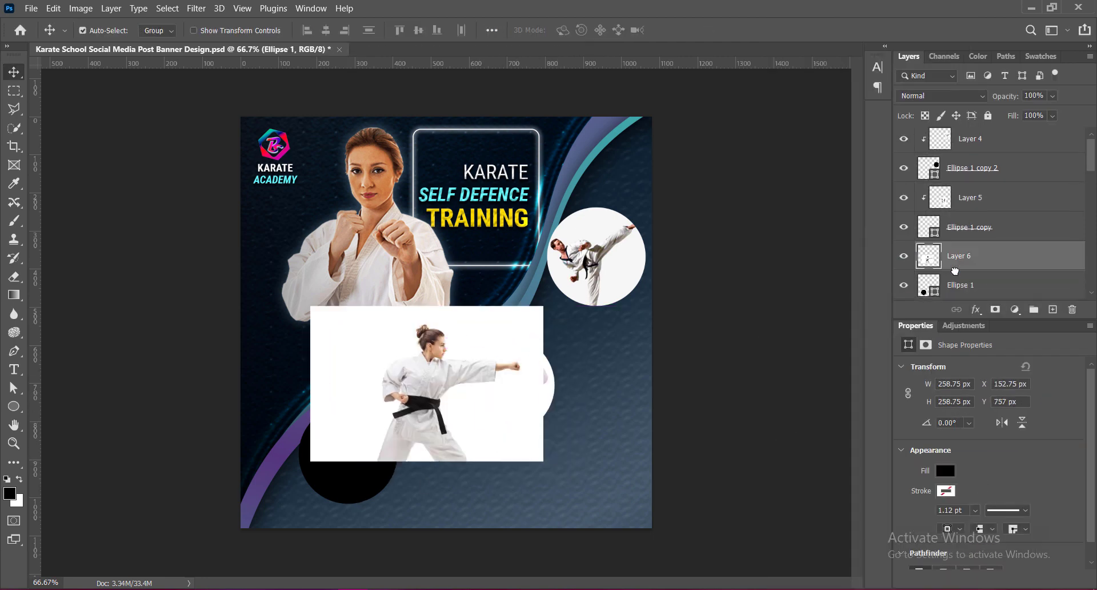
{"action": "key", "text": "ctrl+t"}
{"action": "left_click_drag", "start_coordinate": [427, 383], "coordinate": [354, 439]}
{"action": "left_click_drag", "start_coordinate": [470, 362], "coordinate": [433, 405]}
{"action": "key", "text": "Return"}
{"action": "key", "text": "ctrl+alt+g"}
Shift the woman's photo left and enlarge it slightly within the circle.
{"action": "key", "text": "ctrl+t"}
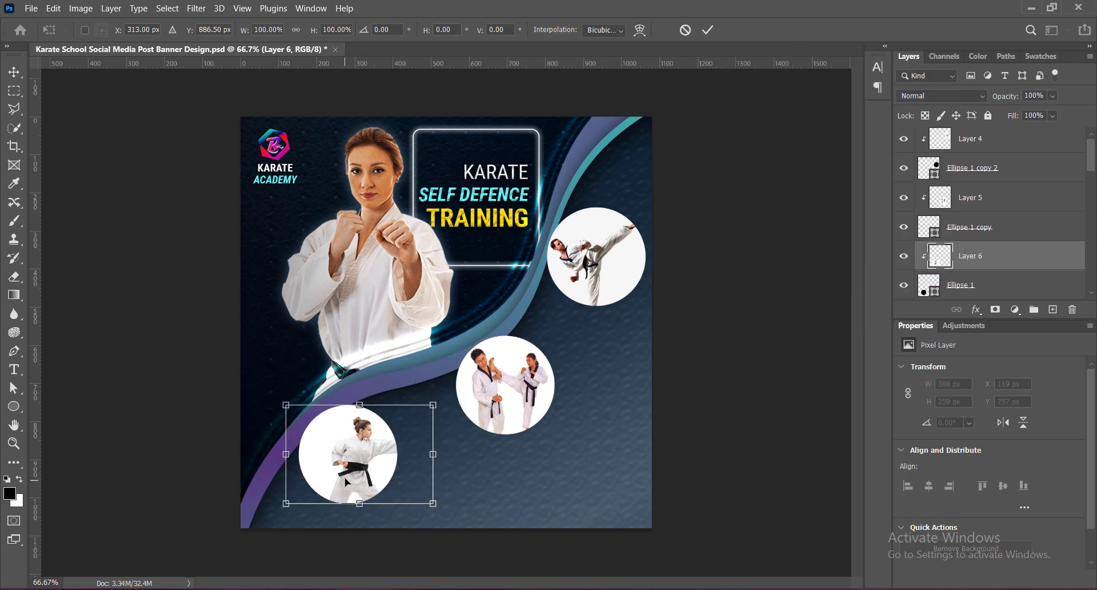
{"action": "left_click_drag", "start_coordinate": [345, 482], "coordinate": [320, 483]}
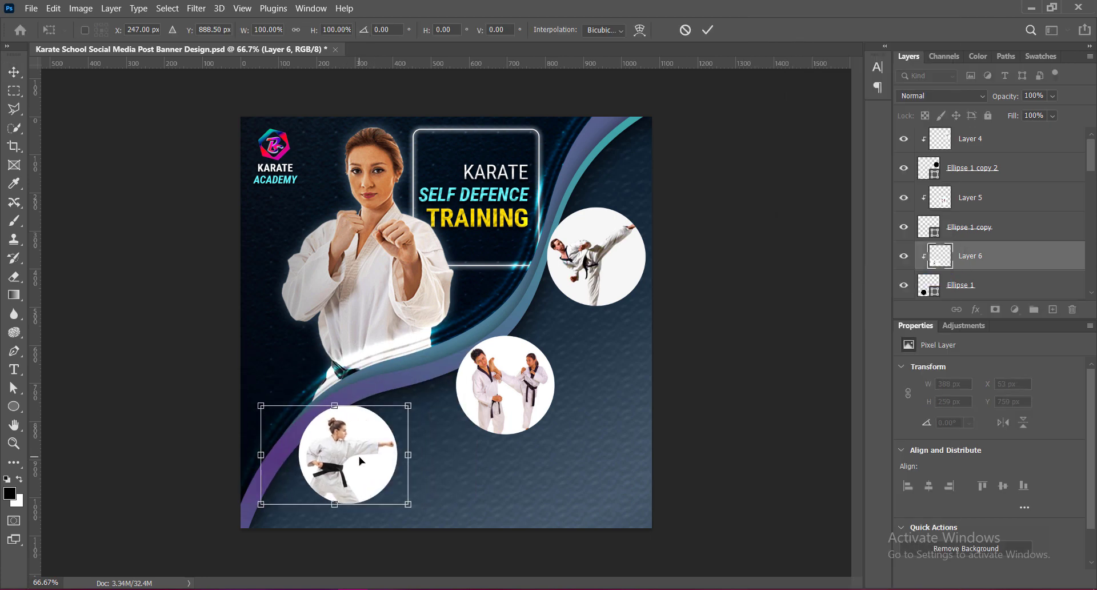
{"action": "key", "text": "Return"}
{"action": "key", "text": "ctrl+t"}
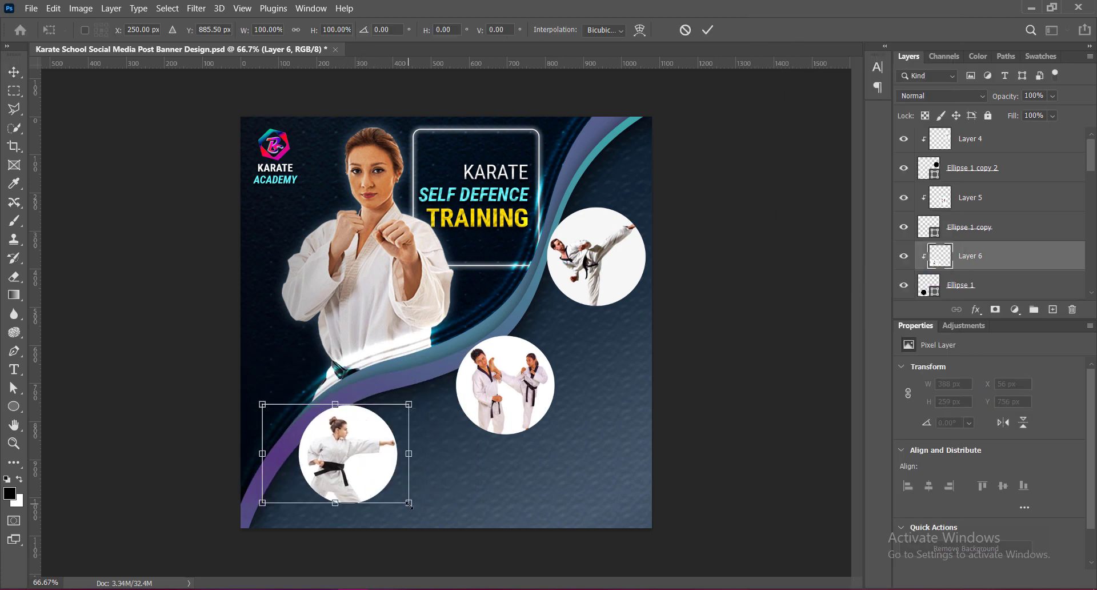
{"action": "left_click_drag", "start_coordinate": [262, 405], "coordinate": [260, 405]}
{"action": "key", "text": "Return"}
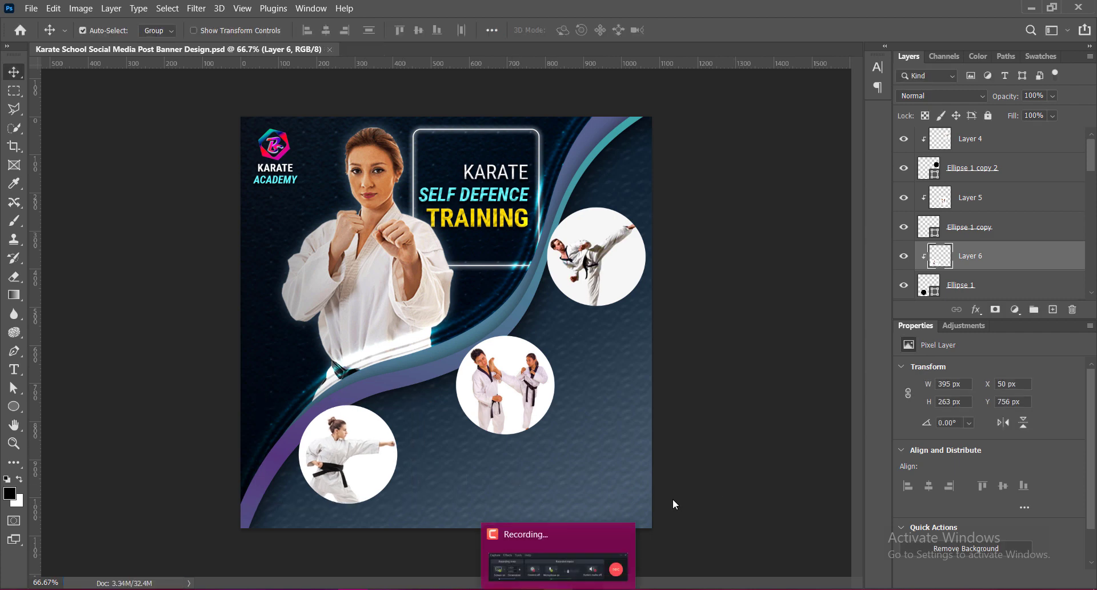
Give the lower-left circle a Hard Mix outer glow with a spiky contour and tuned opacity, spread and size.
{"action": "double_click", "coordinate": [1018, 285]}
{"action": "left_click", "coordinate": [547, 285]}
{"action": "left_click", "coordinate": [822, 86]}
{"action": "left_click", "coordinate": [833, 120]}
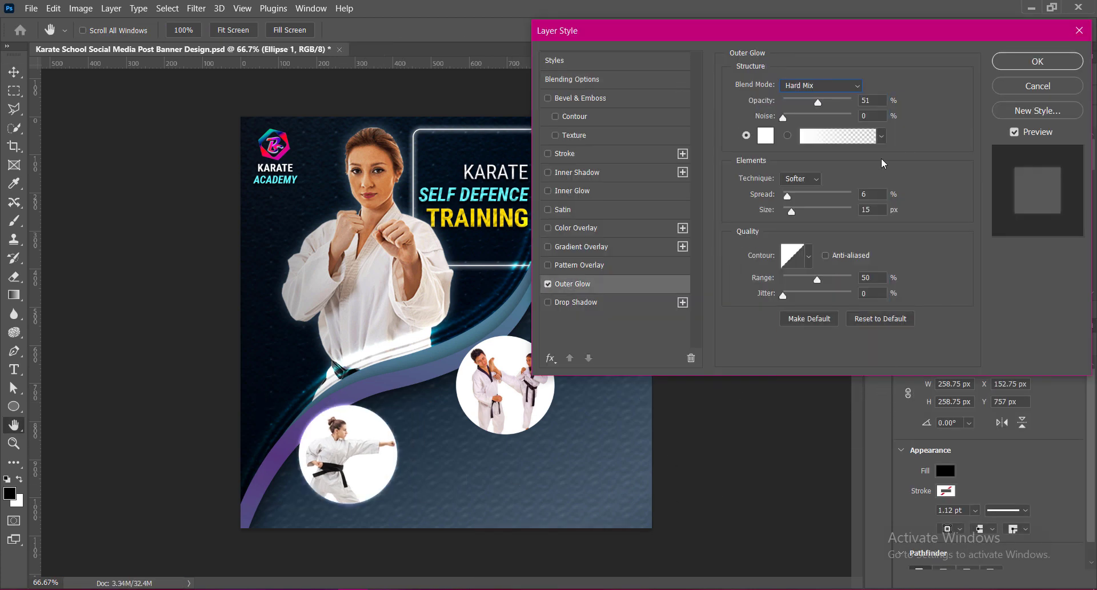
{"action": "left_click", "coordinate": [808, 256]}
{"action": "left_click_drag", "start_coordinate": [818, 102], "coordinate": [824, 103]}
{"action": "left_click_drag", "start_coordinate": [792, 211], "coordinate": [789, 196]}
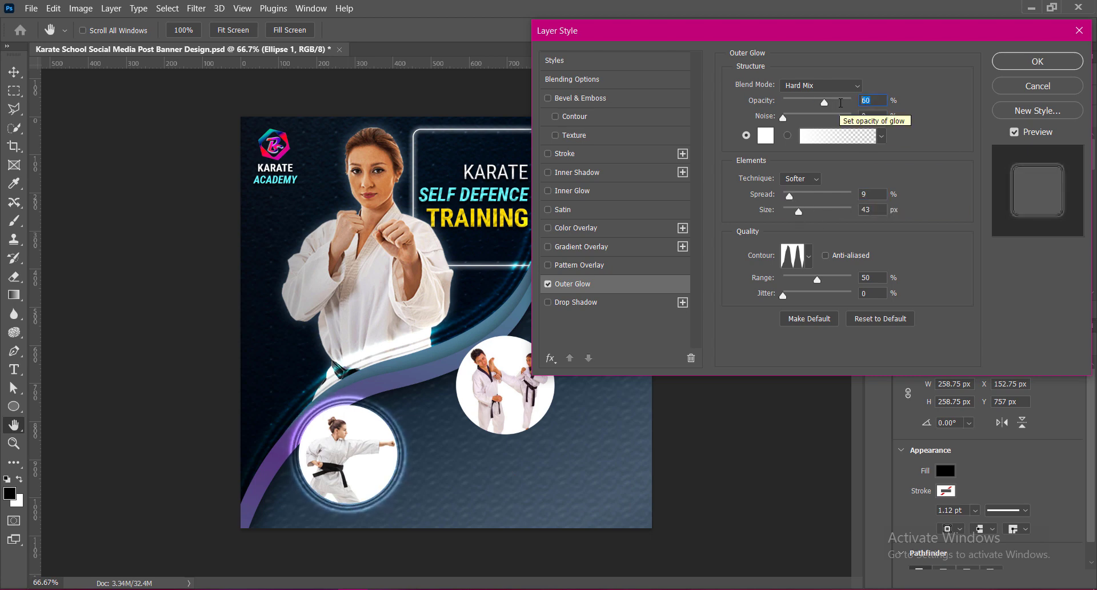
{"action": "mouse_move", "coordinate": [824, 102]}
{"action": "left_mouse_down"}
{"action": "mouse_move", "coordinate": [813, 102]}
{"action": "mouse_move", "coordinate": [824, 102]}
{"action": "left_mouse_up"}
{"action": "left_click_drag", "start_coordinate": [789, 195], "coordinate": [798, 211]}
Set the glow value to 45 and apply the same outer glow to the other circles.
{"action": "type", "text": "45"}
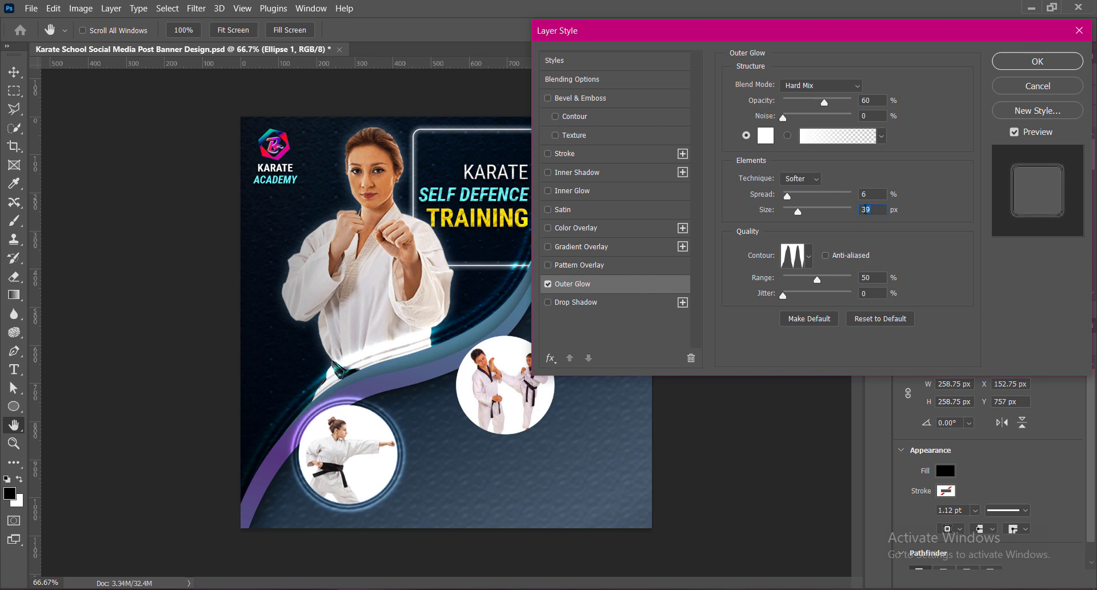
{"action": "key", "text": "Return"}
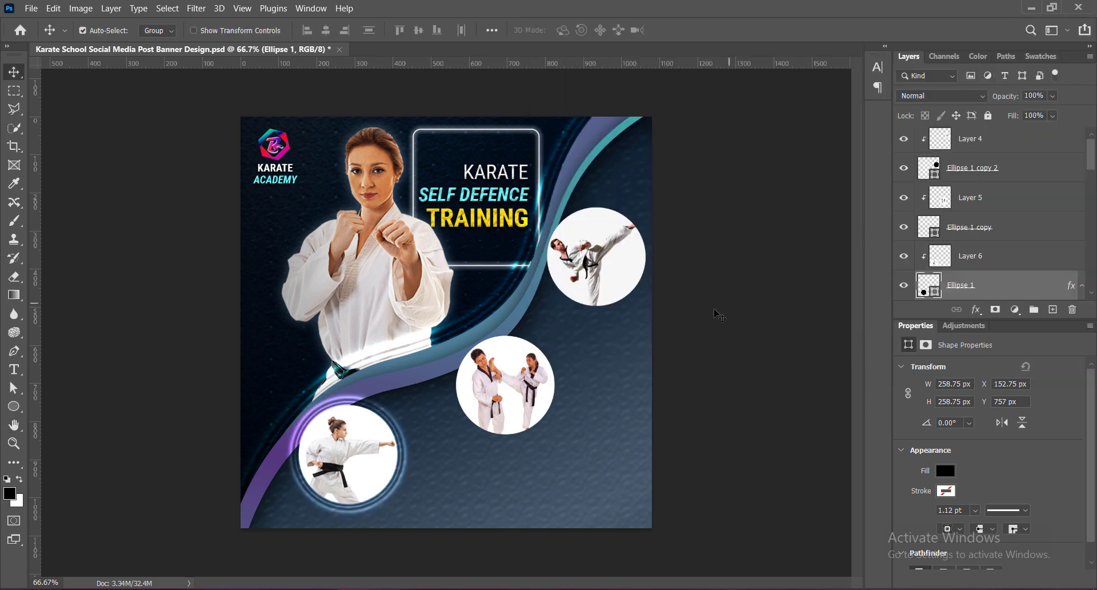
{"action": "right_click", "coordinate": [929, 167]}
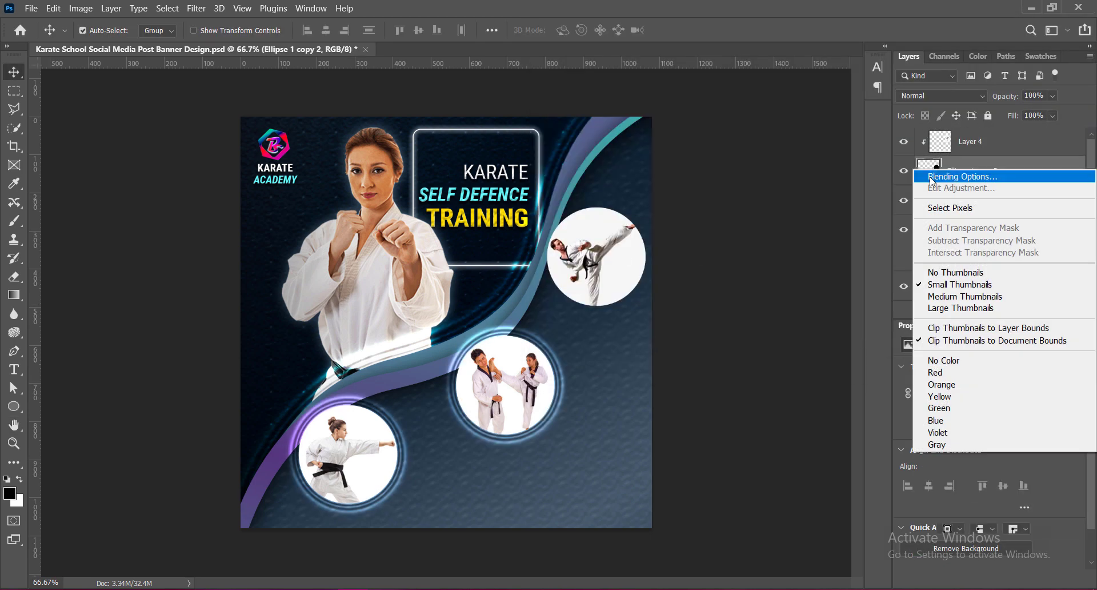
{"action": "left_click", "coordinate": [960, 176]}
{"action": "key", "text": "Return"}
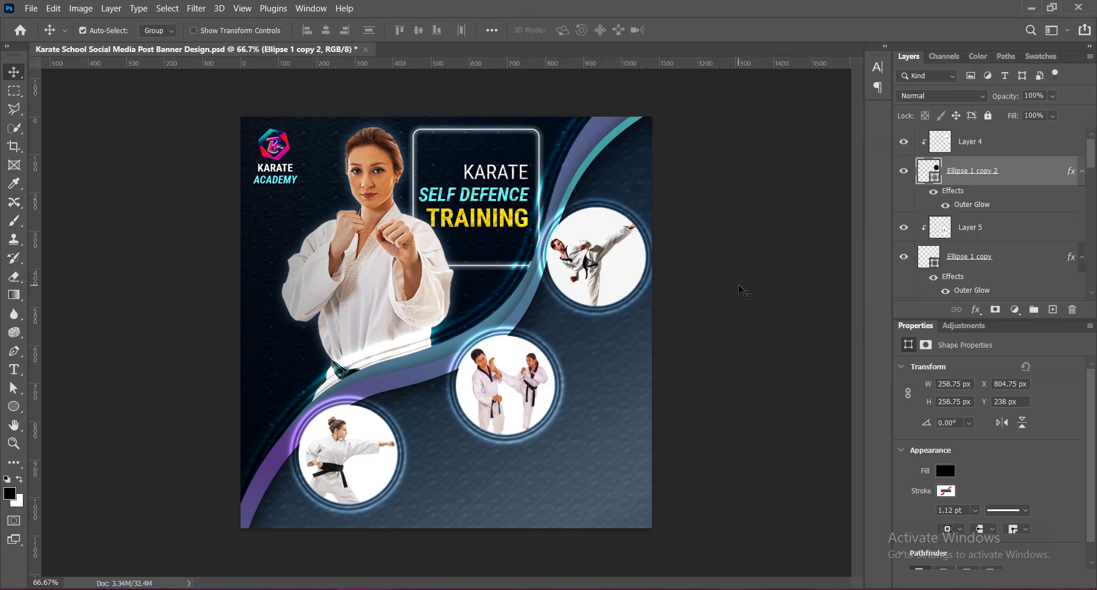
Nudge the three photo circles with their photos up and to the left, then deselect all layers.
{"action": "key", "text": "shift+alt+bracketright"}
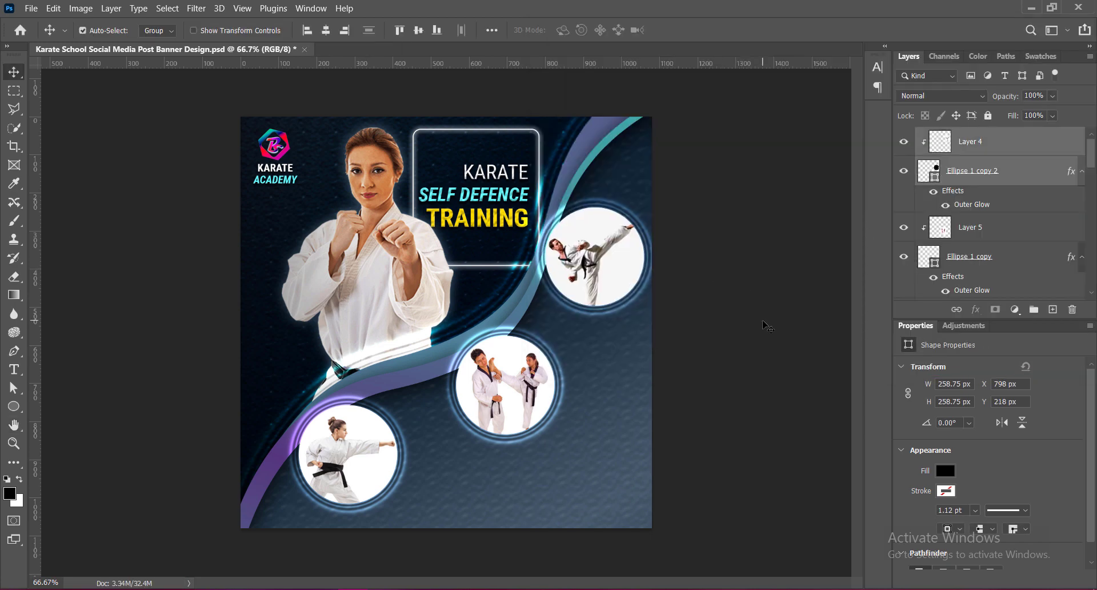
{"action": "key", "text": "alt+bracketleft"}
{"action": "key", "text": "shift+alt+bracketleft"}
{"action": "left_click_drag", "start_coordinate": [527, 397], "coordinate": [521, 393]}
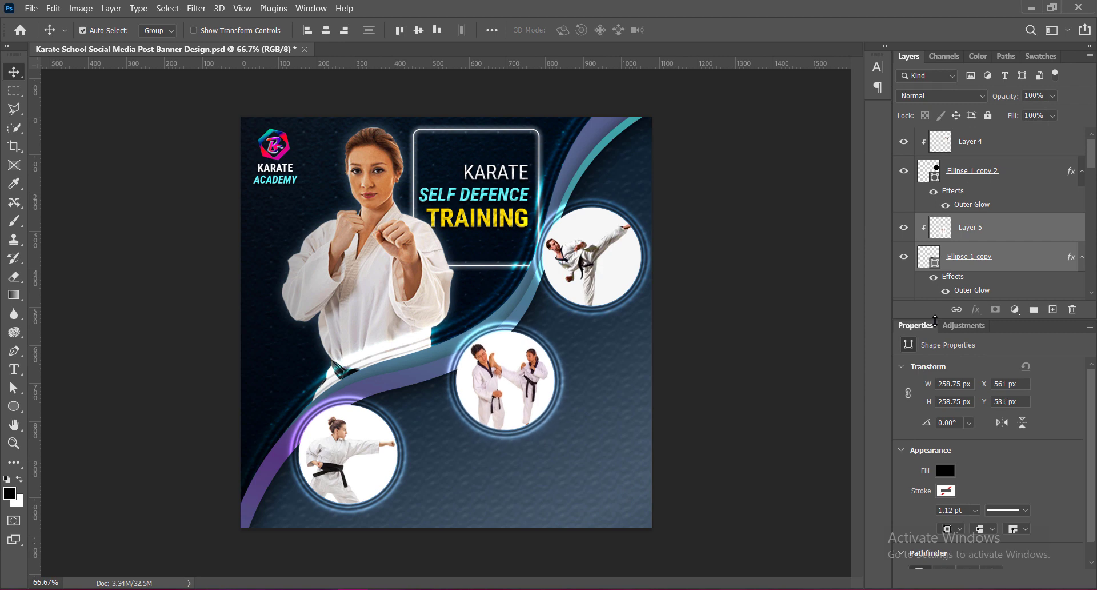
{"action": "key", "text": "alt+bracketleft"}
{"action": "key", "text": "shift+alt+bracketleft"}
{"action": "key", "text": "shift+Up"}
{"action": "key", "text": "shift+Left"}
Add a new heading text layer right of the middle circle and make its text white.
{"action": "left_click", "coordinate": [740, 390]}
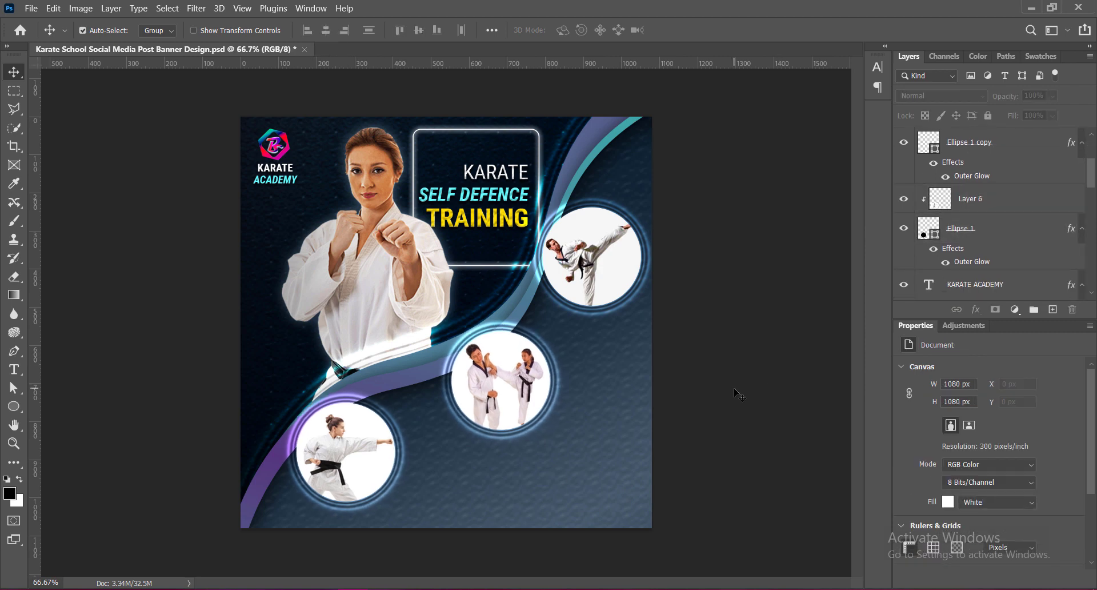
{"action": "key", "text": "alt+period"}
{"action": "key", "text": "t"}
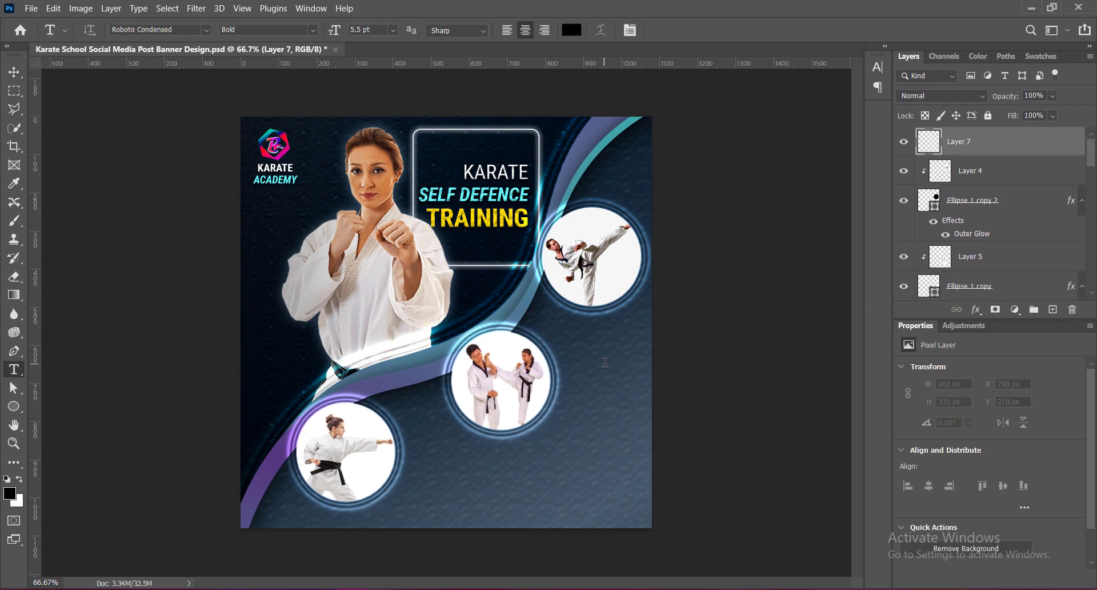
{"action": "left_click", "coordinate": [605, 365]}
{"action": "type", "text": "ABOUT OUR CLASSES"}
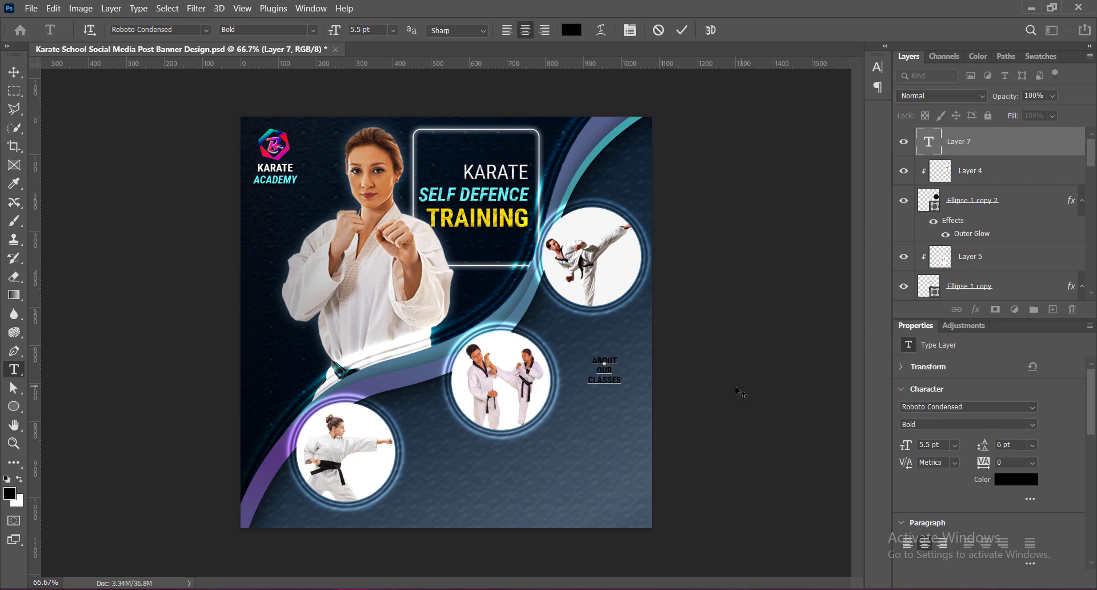
{"action": "left_click_drag", "start_coordinate": [595, 359], "coordinate": [647, 384]}
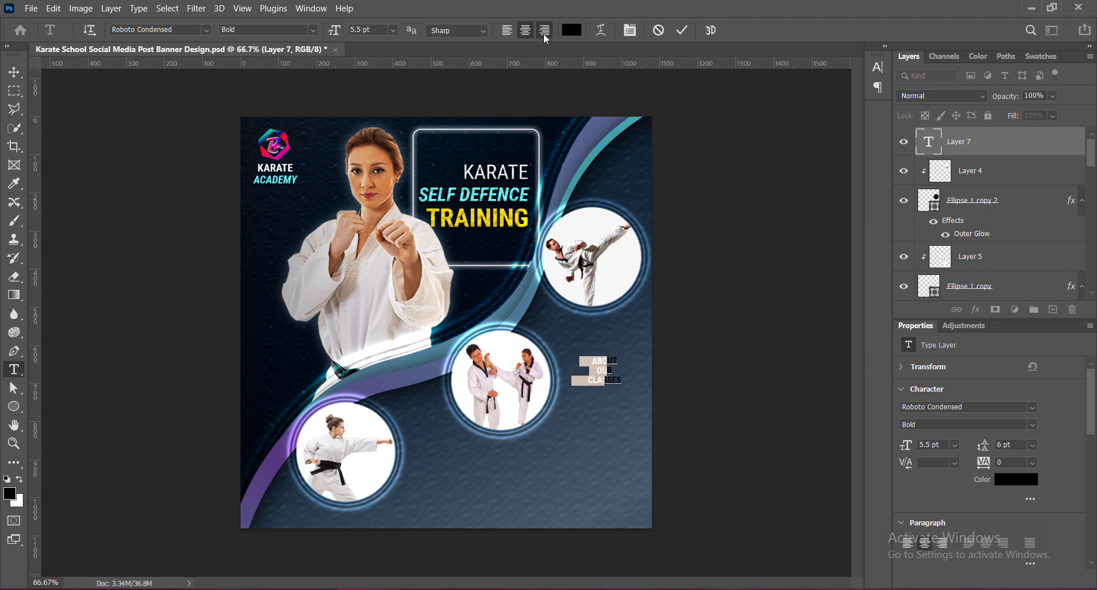
{"action": "left_click", "coordinate": [572, 30]}
{"action": "left_click", "coordinate": [721, 119]}
{"action": "key", "text": "Return"}
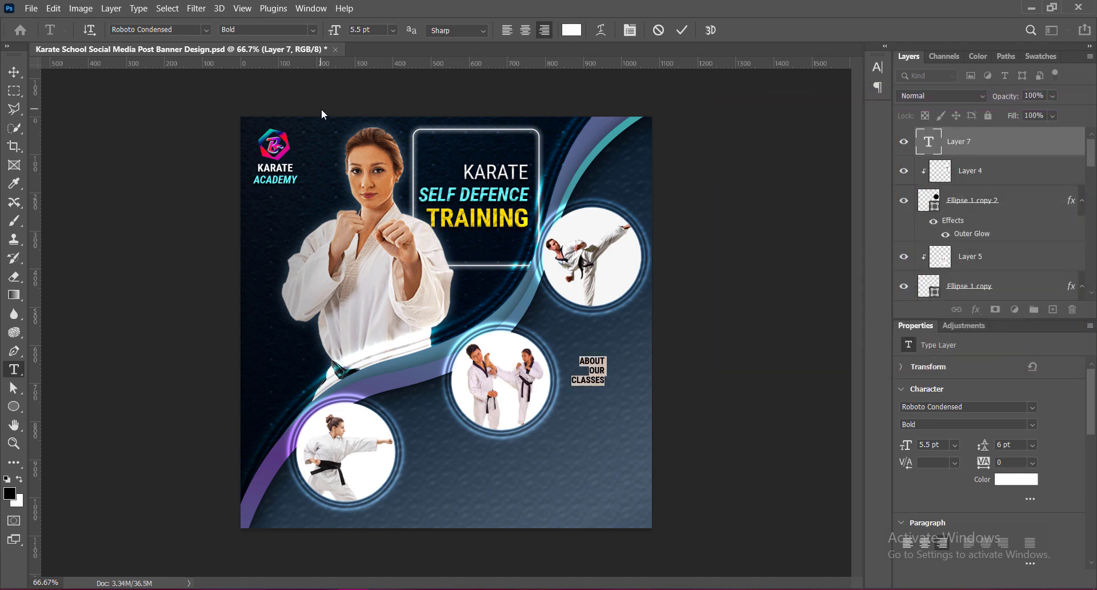
Enlarge the heading with Free Transform and place it beside the middle circle.
{"action": "key", "text": "ctrl+Return"}
{"action": "key", "text": "v"}
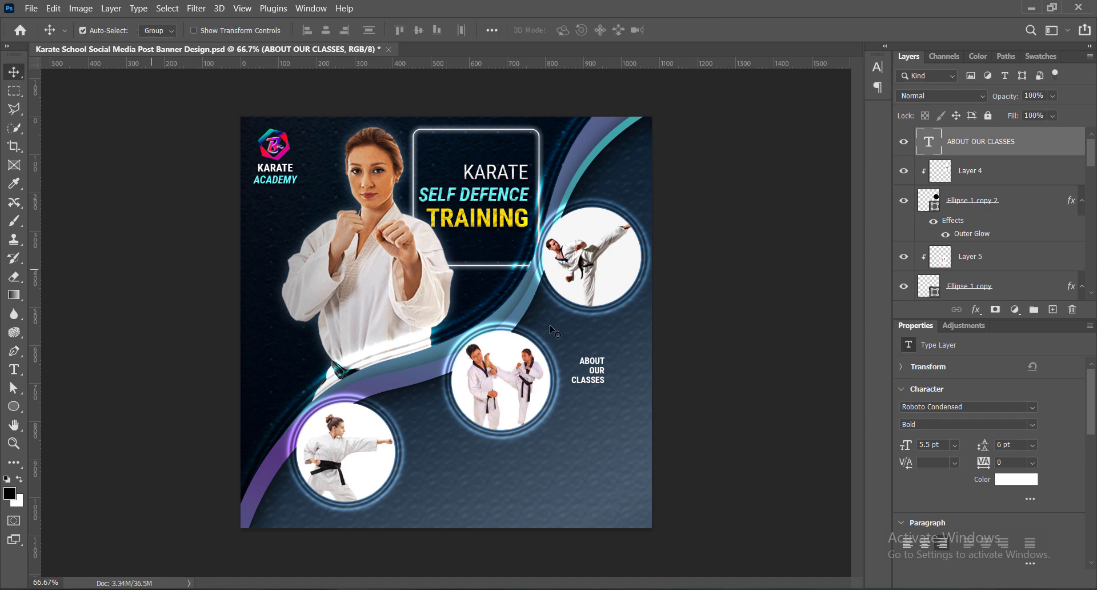
{"action": "key", "text": "ctrl+t"}
{"action": "mouse_move", "coordinate": [605, 385]}
{"action": "left_mouse_down"}
{"action": "mouse_move", "coordinate": [632, 400]}
{"action": "mouse_move", "coordinate": [622, 376]}
{"action": "left_mouse_up"}
{"action": "left_click_drag", "start_coordinate": [570, 402], "coordinate": [563, 413]}
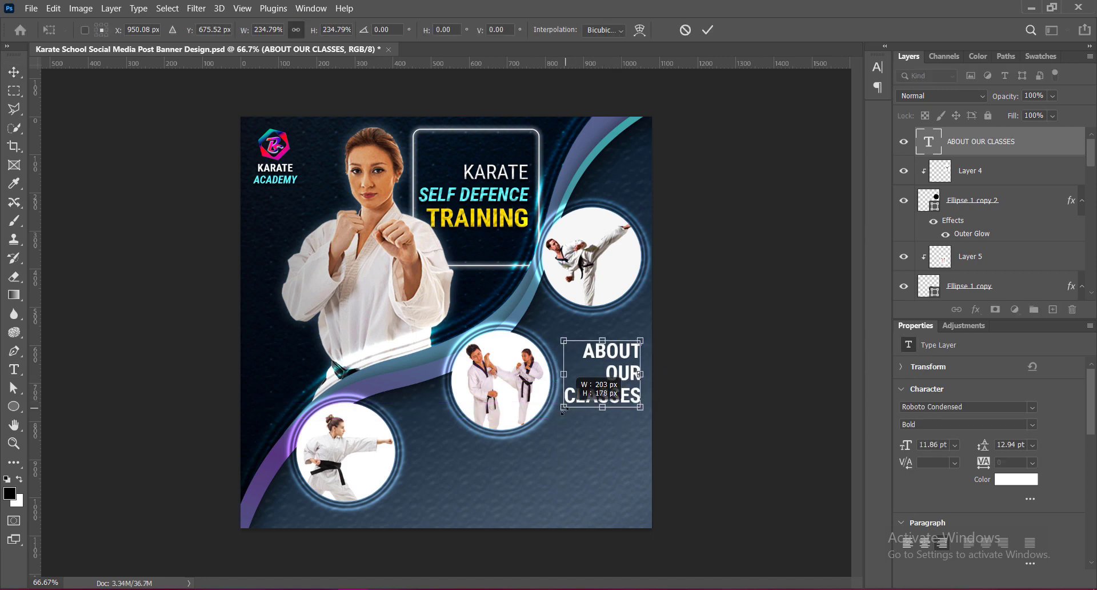
{"action": "key", "text": "Return"}
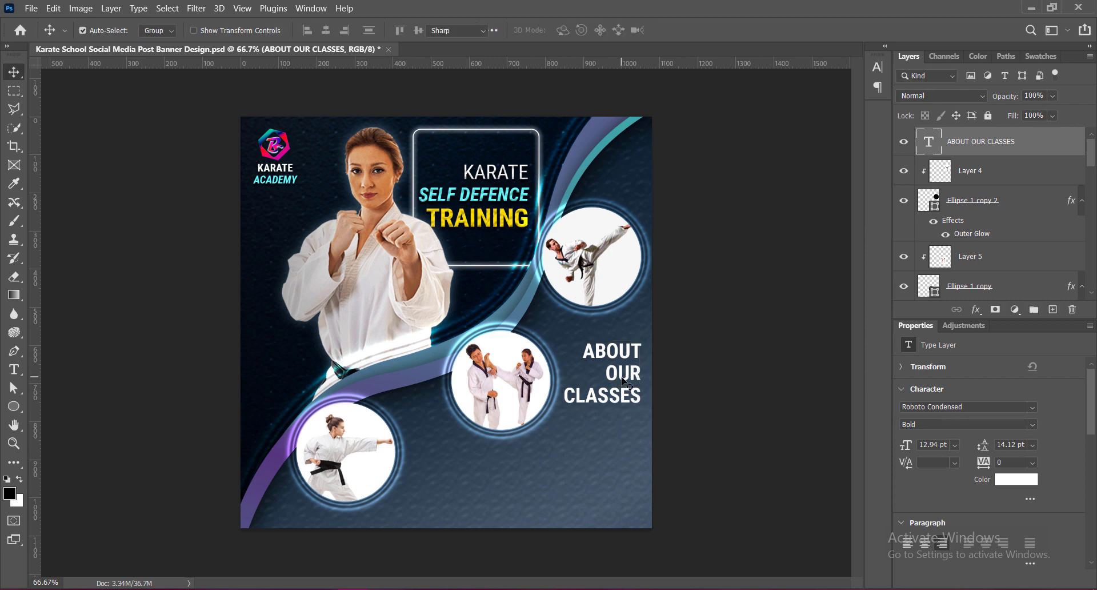
Make OUR a larger Regular weight and set ABOUT to 12 pt.
{"action": "double_click", "coordinate": [626, 383]}
{"action": "double_click", "coordinate": [638, 374]}
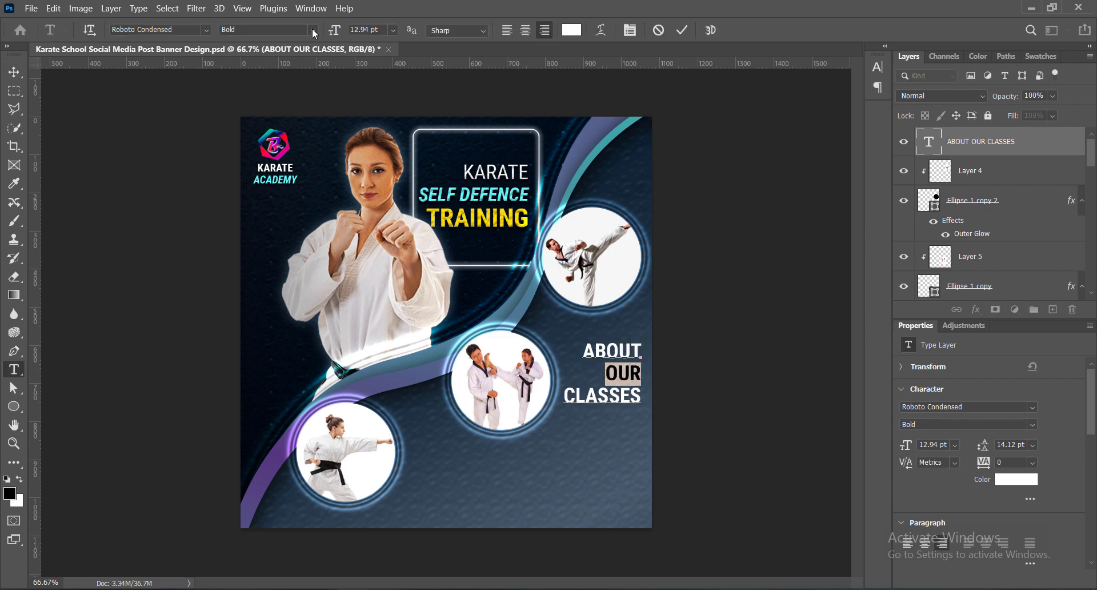
{"action": "left_click", "coordinate": [314, 31]}
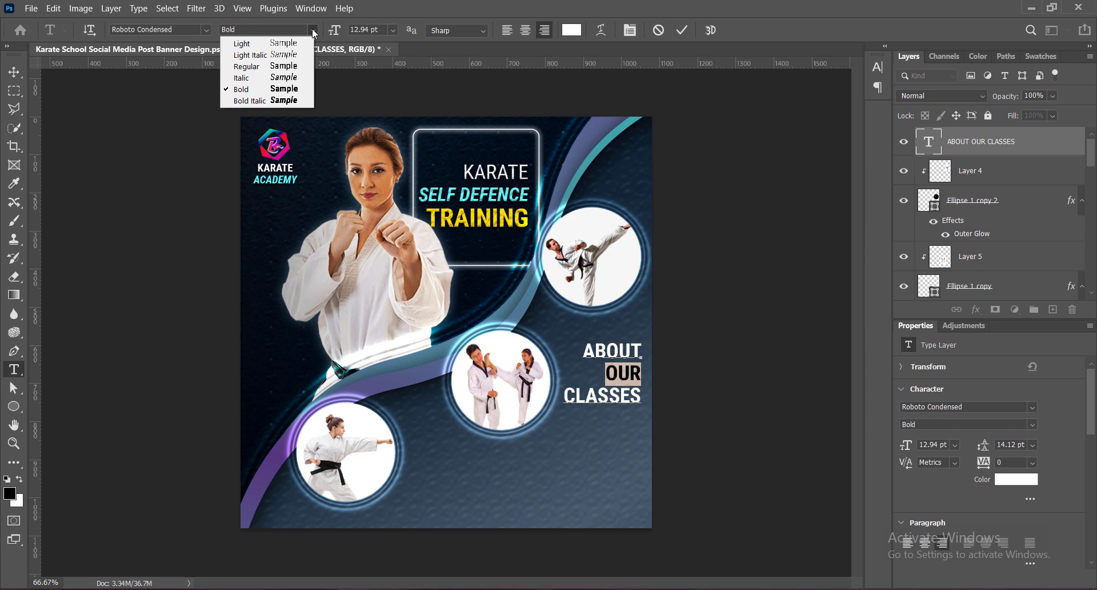
{"action": "left_click", "coordinate": [285, 67]}
{"action": "left_click", "coordinate": [878, 67]}
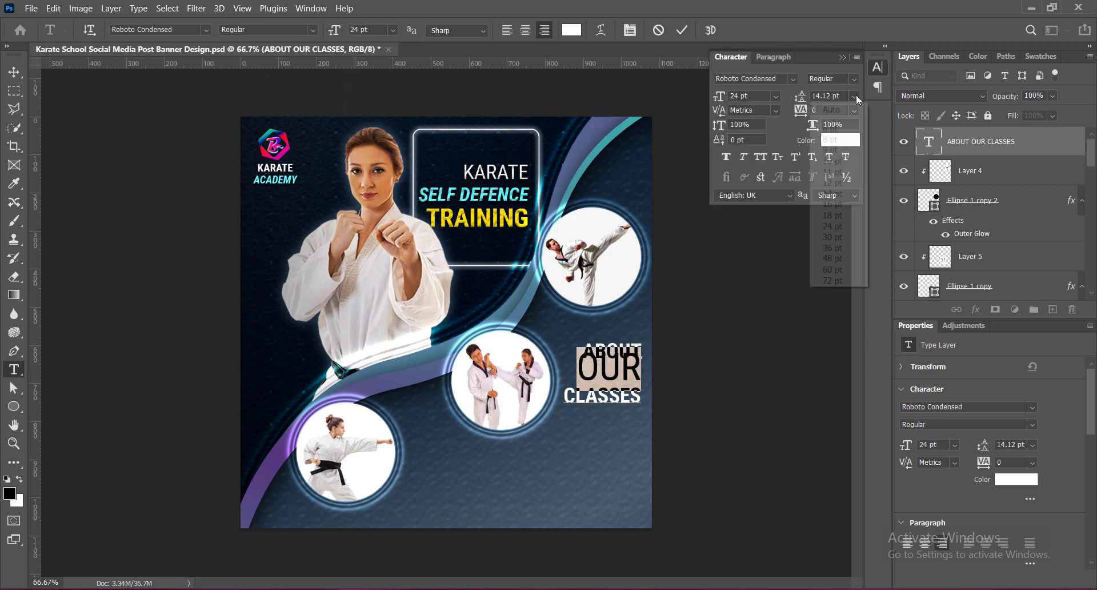
{"action": "left_click", "coordinate": [565, 411]}
{"action": "double_click", "coordinate": [586, 354]}
{"action": "left_click", "coordinate": [854, 96]}
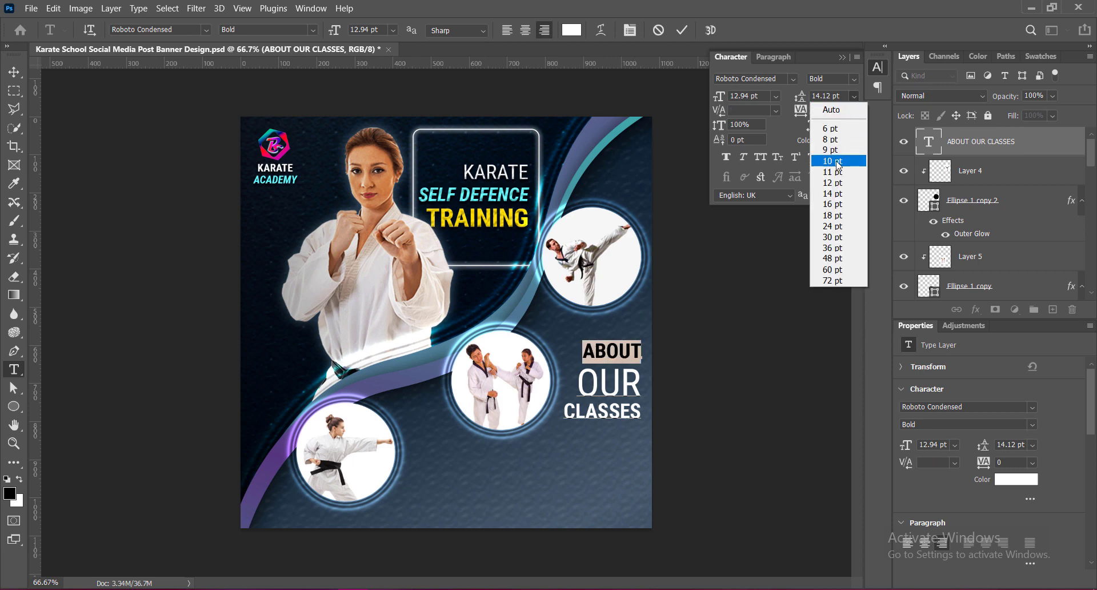
{"action": "left_click", "coordinate": [854, 96]}
{"action": "left_click", "coordinate": [776, 96]}
{"action": "left_click", "coordinate": [776, 96]}
Set CLASSES to 14 pt, OUR to 24 pt, ABOUT to Light and CLASSES to italic.
{"action": "left_click", "coordinate": [776, 96]}
{"action": "left_click", "coordinate": [751, 182]}
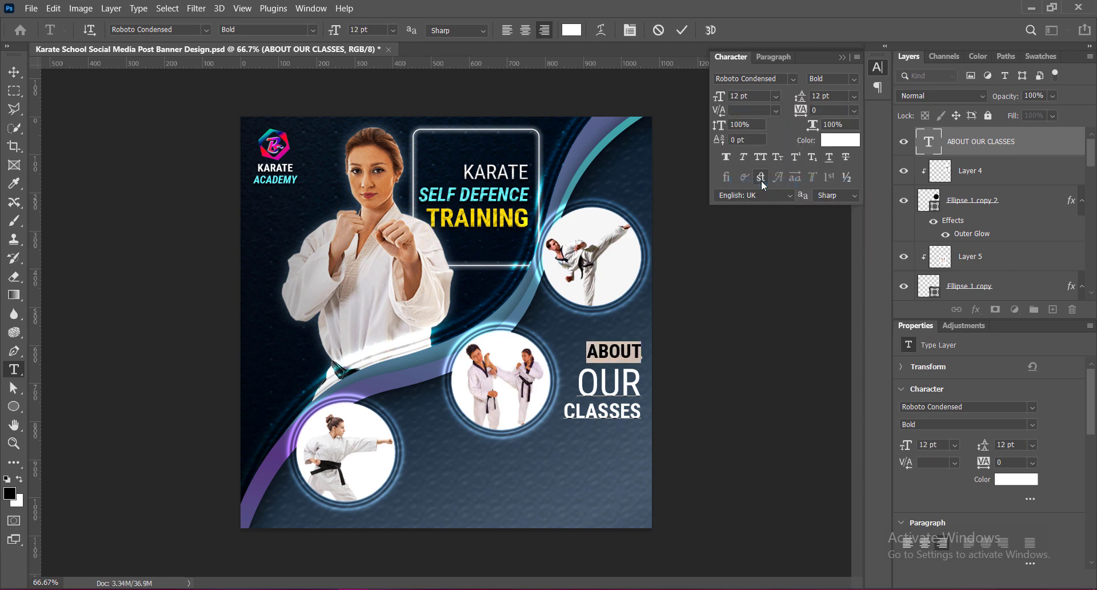
{"action": "double_click", "coordinate": [600, 410]}
{"action": "left_click", "coordinate": [776, 96]}
{"action": "left_click", "coordinate": [751, 193]}
{"action": "left_click", "coordinate": [854, 96]}
{"action": "left_click", "coordinate": [833, 202]}
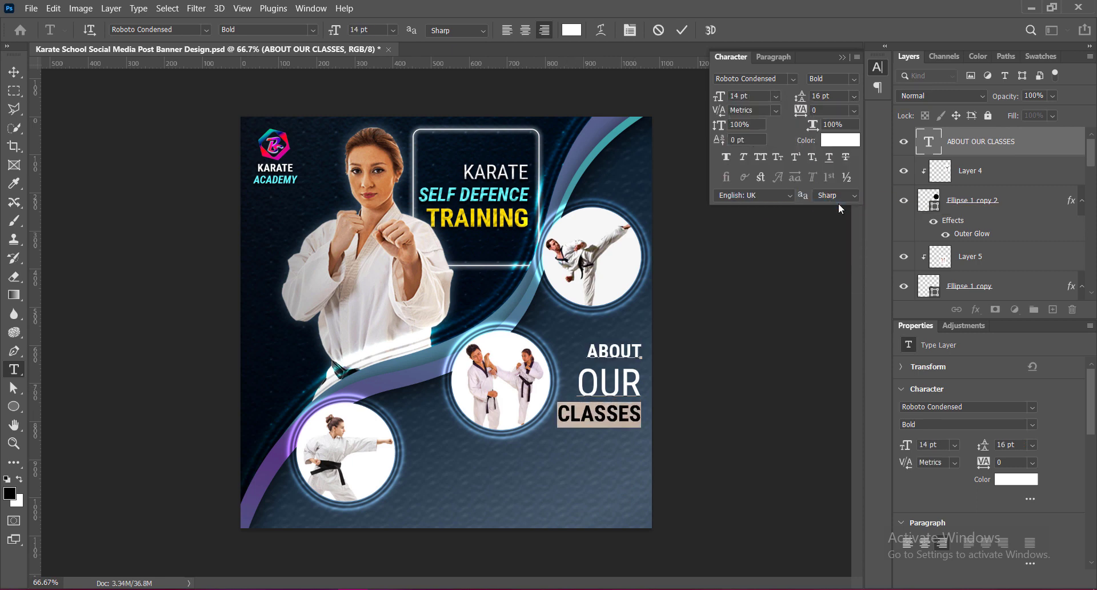
{"action": "double_click", "coordinate": [603, 377]}
{"action": "left_click", "coordinate": [776, 96]}
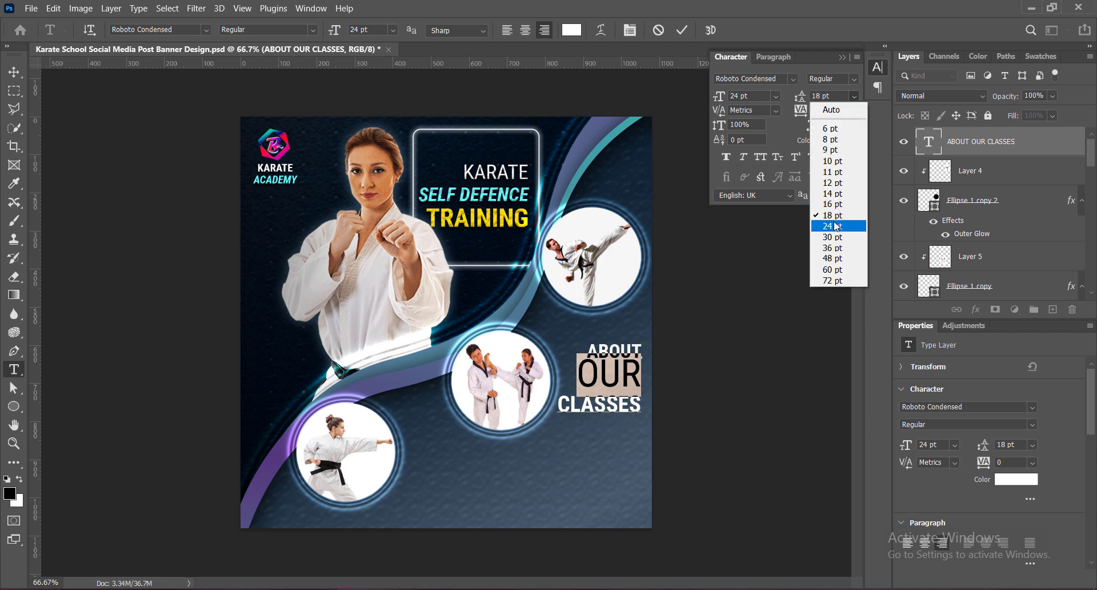
{"action": "left_click", "coordinate": [751, 216]}
{"action": "left_click", "coordinate": [598, 351]}
{"action": "left_click", "coordinate": [849, 95]}
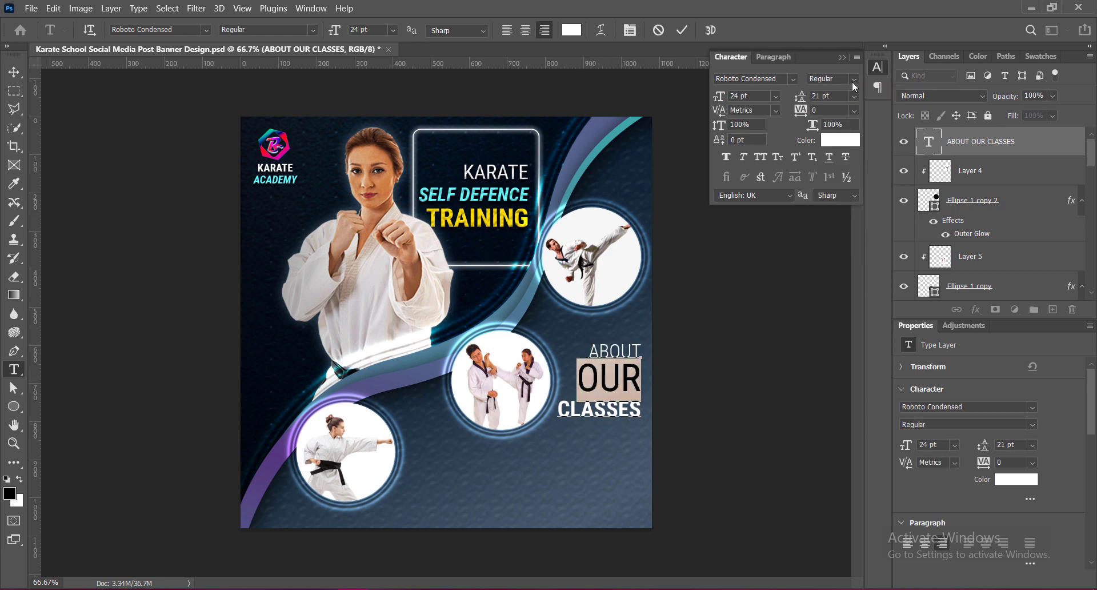
{"action": "left_click", "coordinate": [842, 57]}
{"action": "key", "text": "v"}
Reposition the heading, resize OUR, and give CLASSES 16 pt line spacing.
{"action": "left_click_drag", "start_coordinate": [637, 388], "coordinate": [638, 391]}
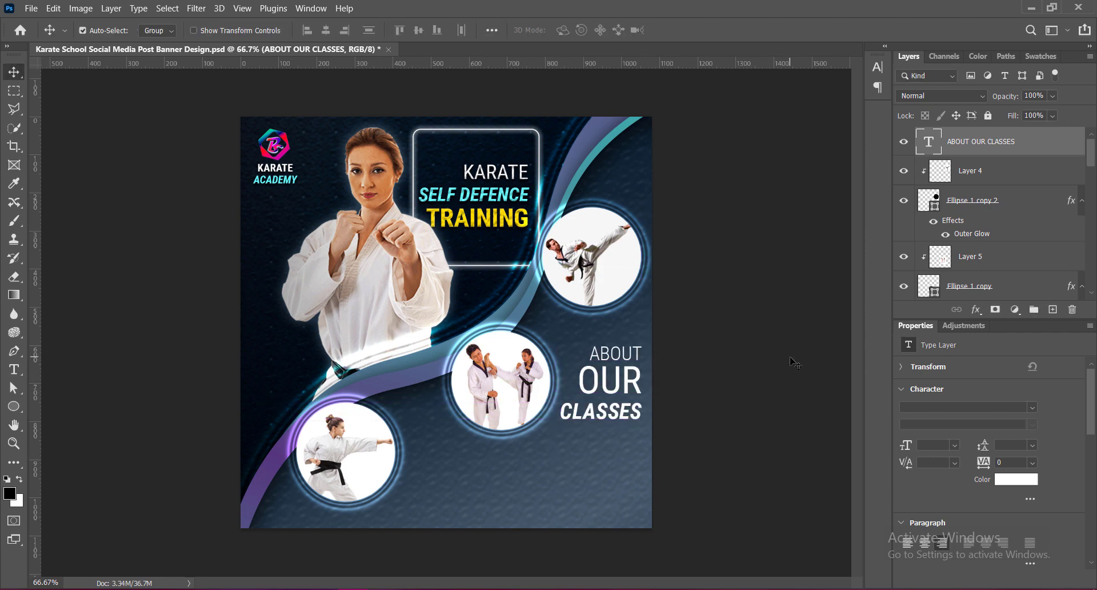
{"action": "key", "text": "Left"}
{"action": "key", "text": "Left"}
{"action": "key", "text": "Left"}
{"action": "double_click", "coordinate": [632, 385]}
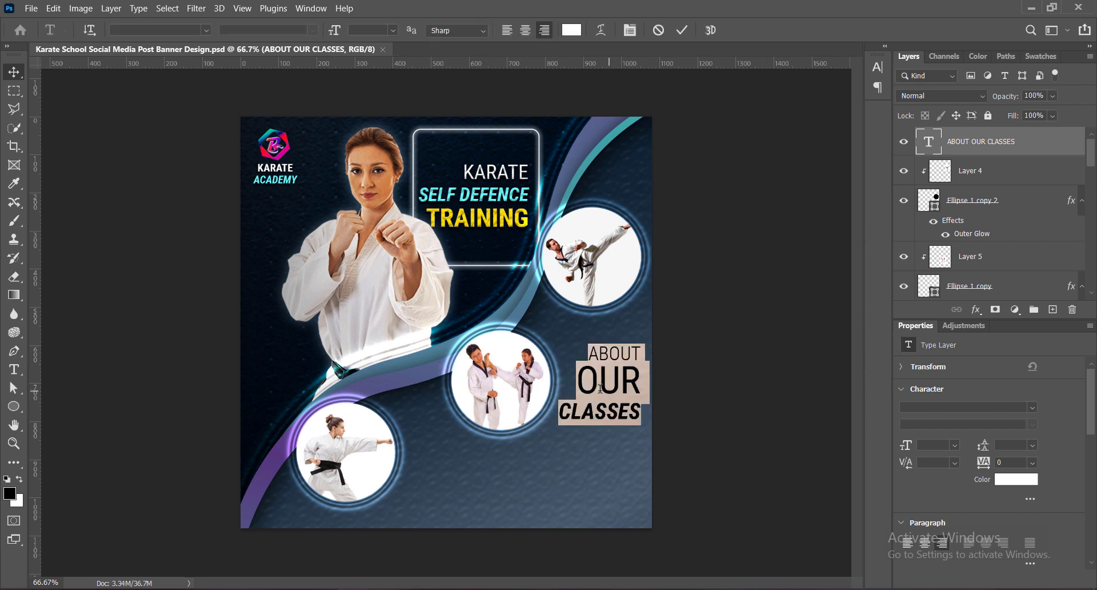
{"action": "double_click", "coordinate": [617, 383]}
{"action": "left_click", "coordinate": [366, 29]}
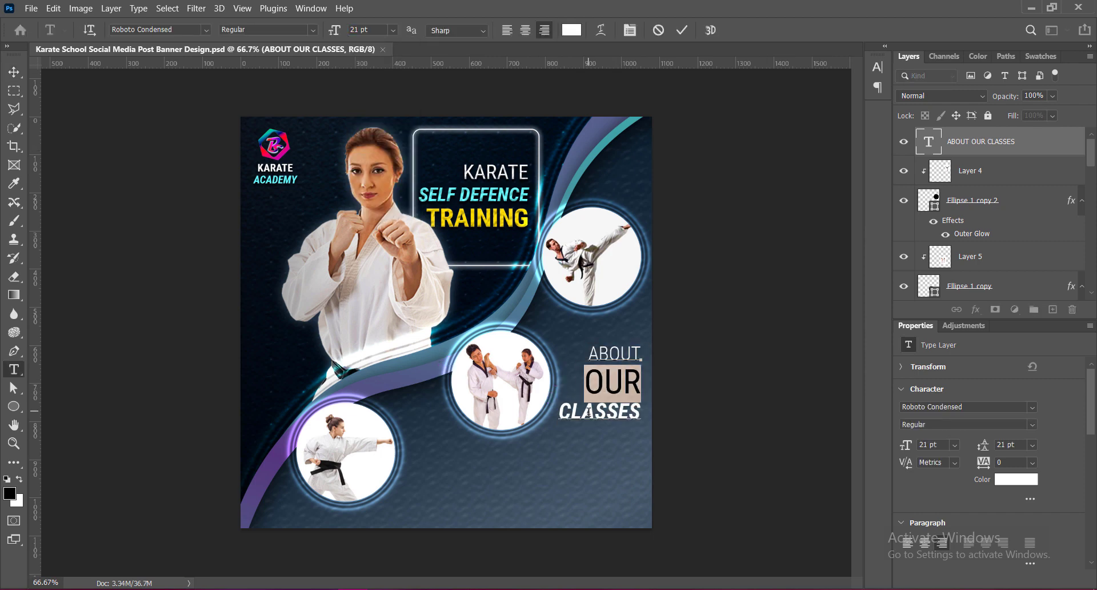
{"action": "left_click", "coordinate": [878, 67]}
{"action": "double_click", "coordinate": [641, 406]}
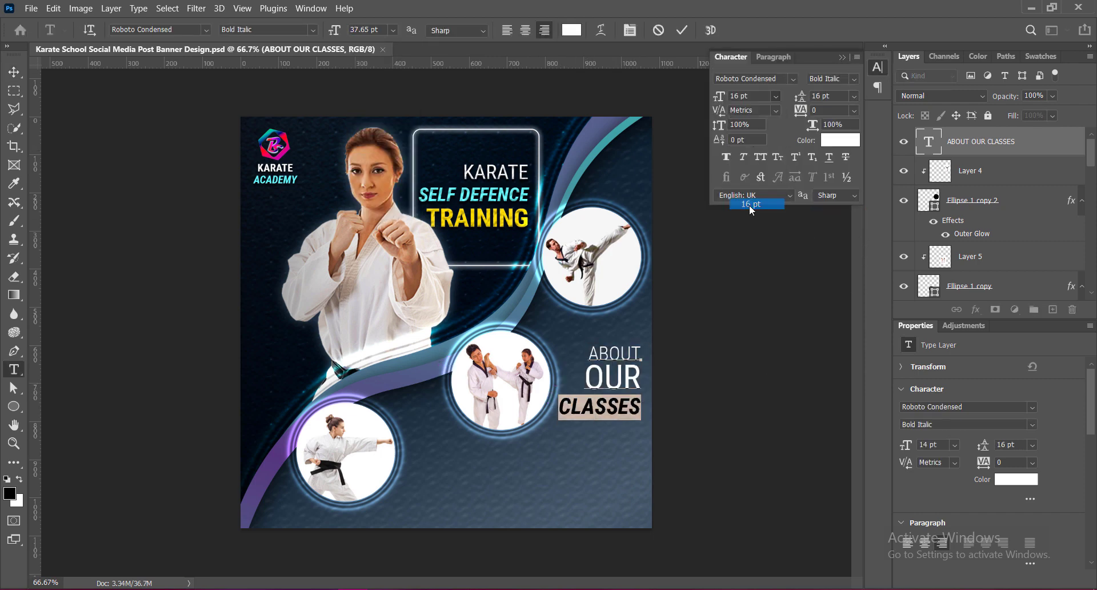
{"action": "left_click", "coordinate": [749, 205]}
{"action": "left_click", "coordinate": [842, 57]}
{"action": "key", "text": "ctrl+Return"}
{"action": "key", "text": "v"}
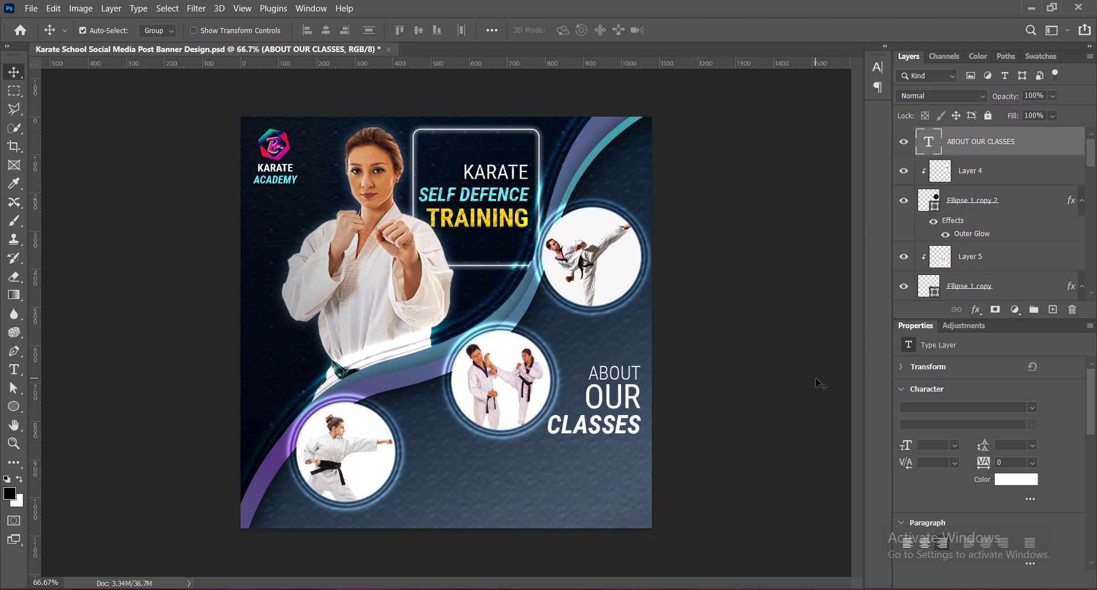
{"action": "key", "text": "Up"}
{"action": "key", "text": "Up"}
{"action": "key", "text": "Up"}
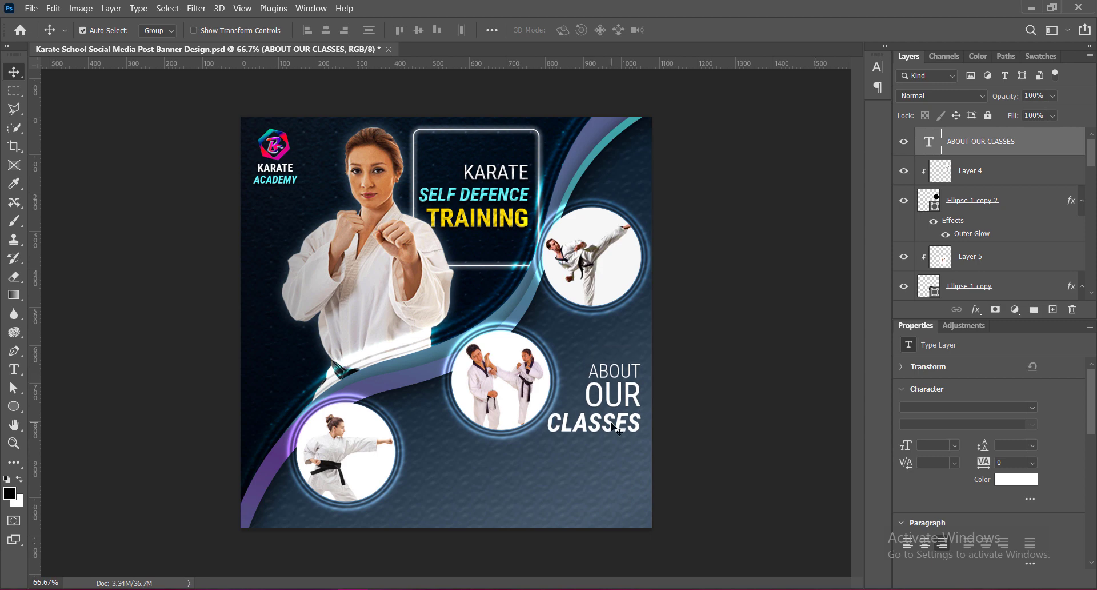
{"action": "key", "text": "ctrl+z"}
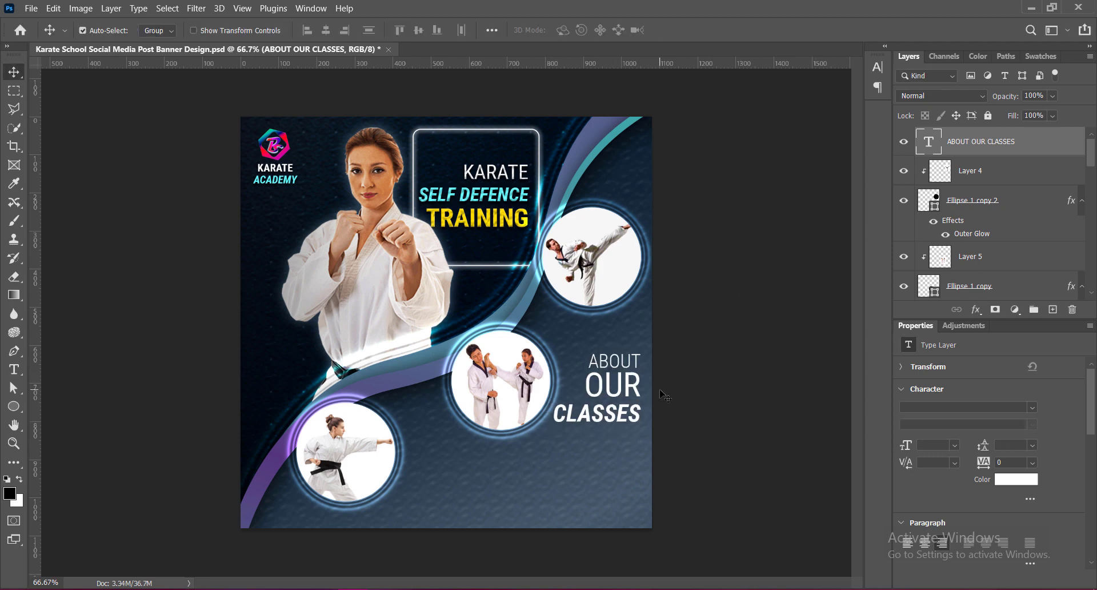
Colour the word CLASSES cyan and the word OUR yellow in the heading.
{"action": "double_click", "coordinate": [601, 423]}
{"action": "left_click", "coordinate": [571, 29]}
{"action": "left_click", "coordinate": [824, 154]}
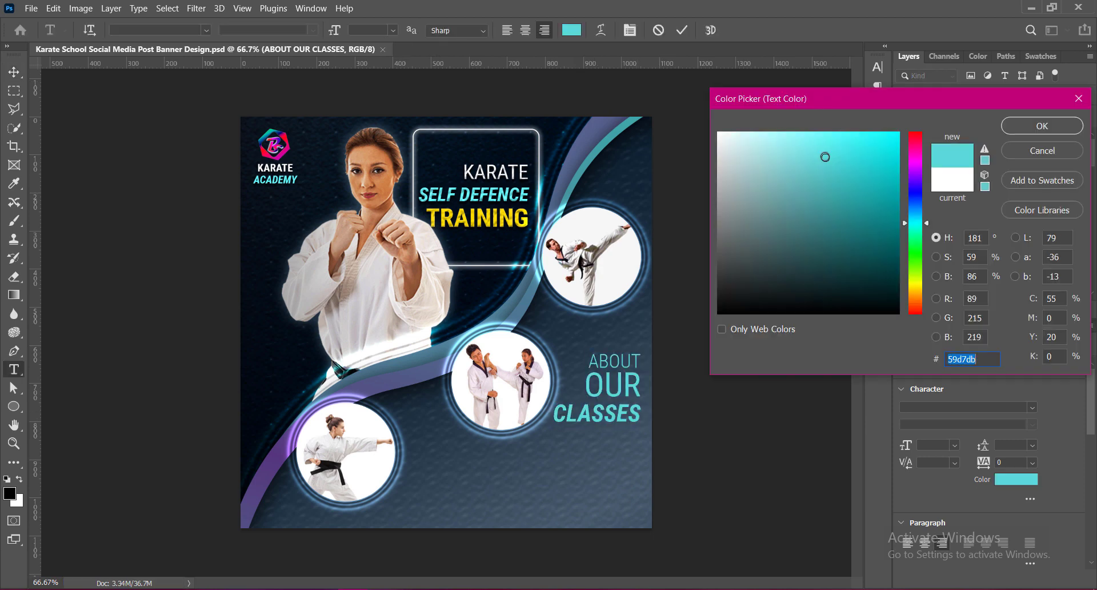
{"action": "key", "text": "Escape"}
{"action": "double_click", "coordinate": [597, 413]}
{"action": "left_click", "coordinate": [572, 30]}
{"action": "left_click", "coordinate": [1041, 122]}
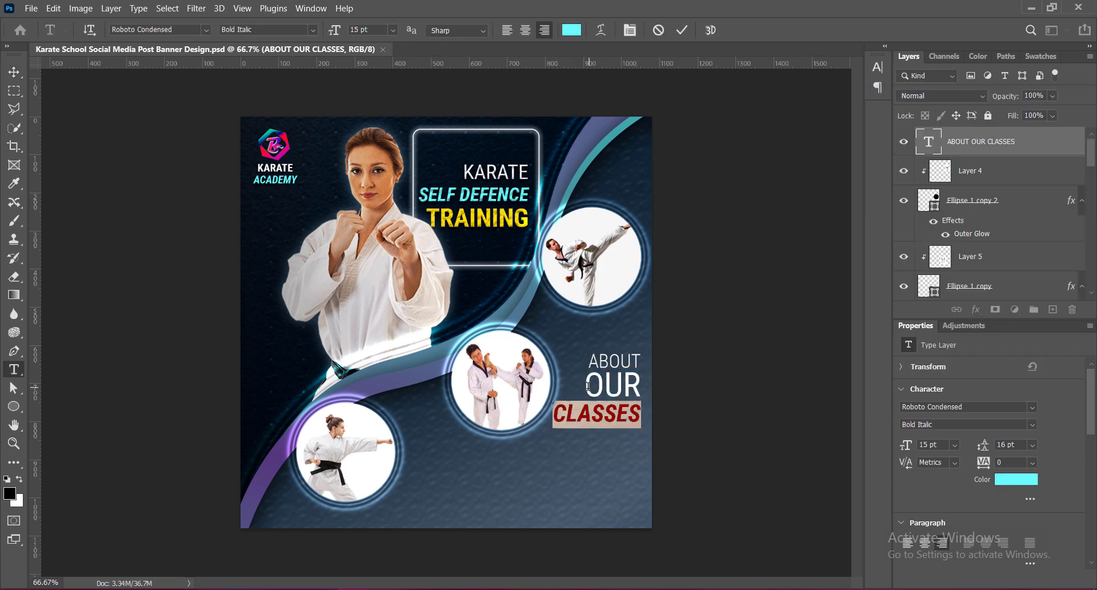
{"action": "double_click", "coordinate": [635, 383]}
{"action": "left_click", "coordinate": [571, 30]}
{"action": "left_click", "coordinate": [477, 217]}
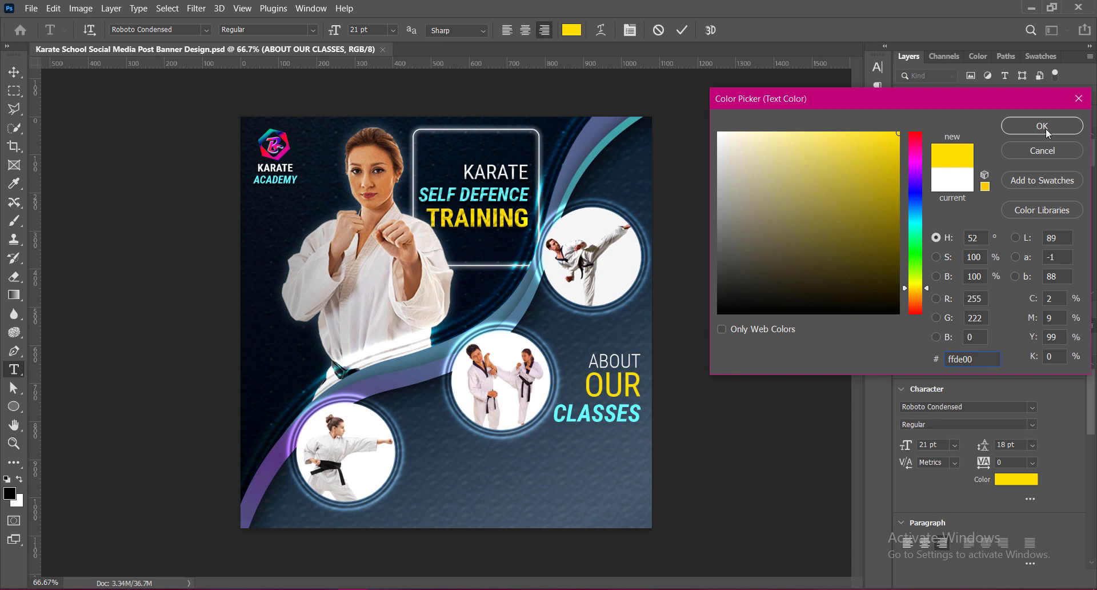
{"action": "left_click", "coordinate": [1040, 131]}
{"action": "key", "text": "ctrl+Return"}
{"action": "key", "text": "v"}
Add a drop shadow to the ABOUT OUR CLASSES heading.
{"action": "double_click", "coordinate": [612, 384]}
{"action": "left_click", "coordinate": [878, 67]}
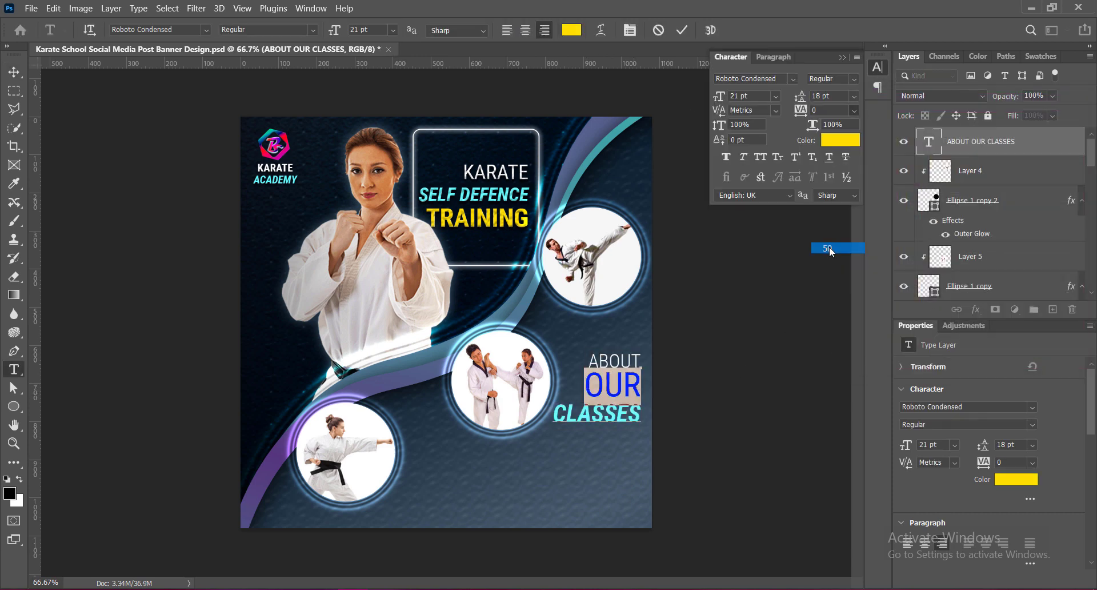
{"action": "left_click", "coordinate": [842, 56]}
{"action": "double_click", "coordinate": [1040, 141]}
{"action": "left_click", "coordinate": [548, 303]}
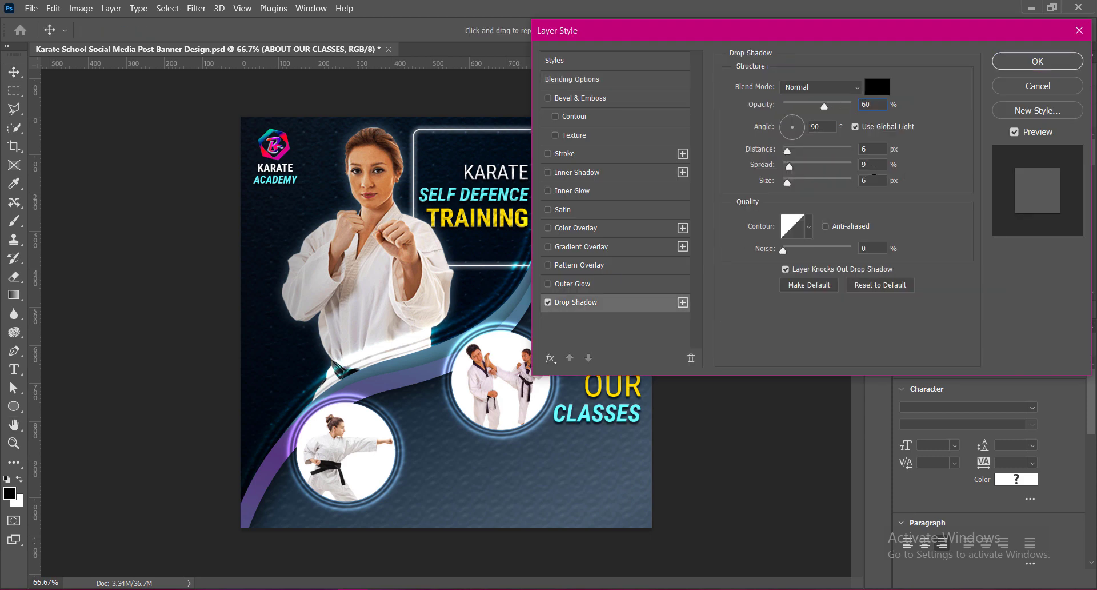
{"action": "left_click", "coordinate": [1035, 58]}
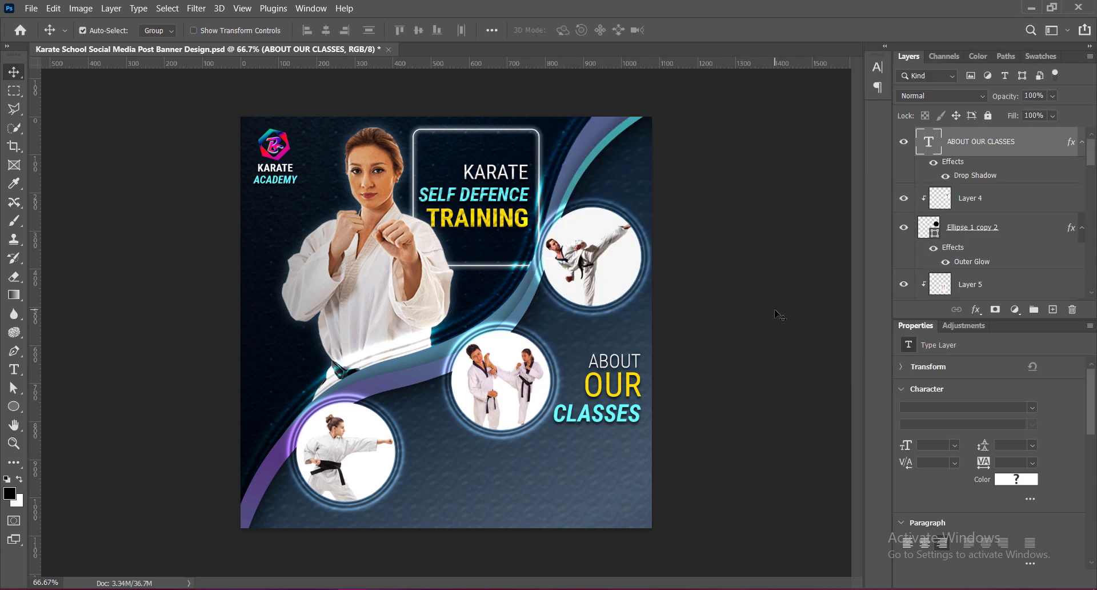
Add a textured Bevel & Emboss to the heading and save the banner.
{"action": "double_click", "coordinate": [1005, 150]}
{"action": "left_click", "coordinate": [556, 134]}
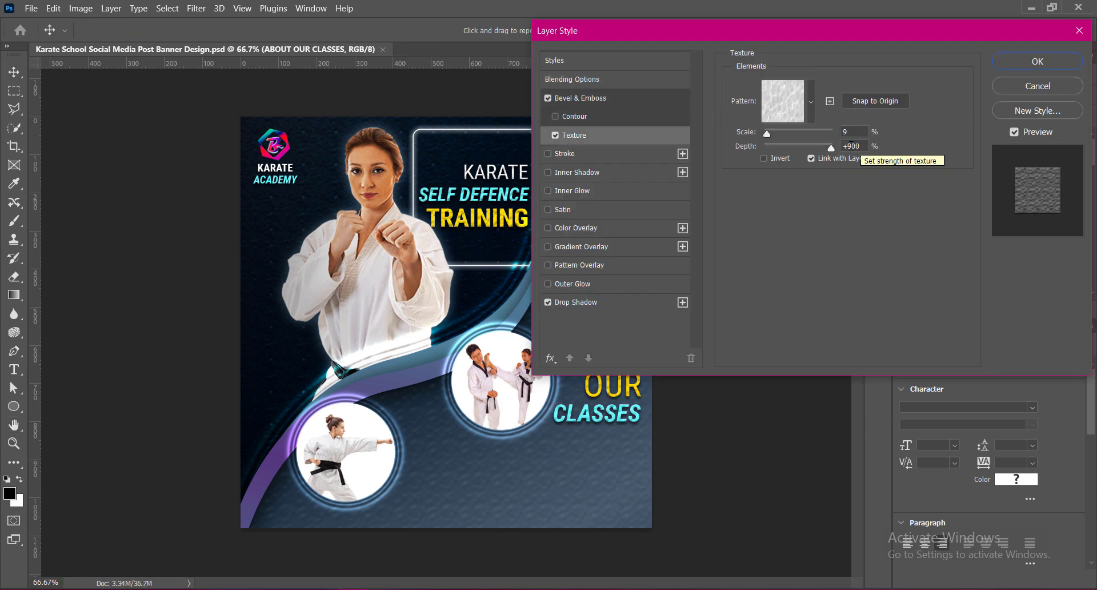
{"action": "key", "text": "Return"}
{"action": "key", "text": "ctrl+s"}
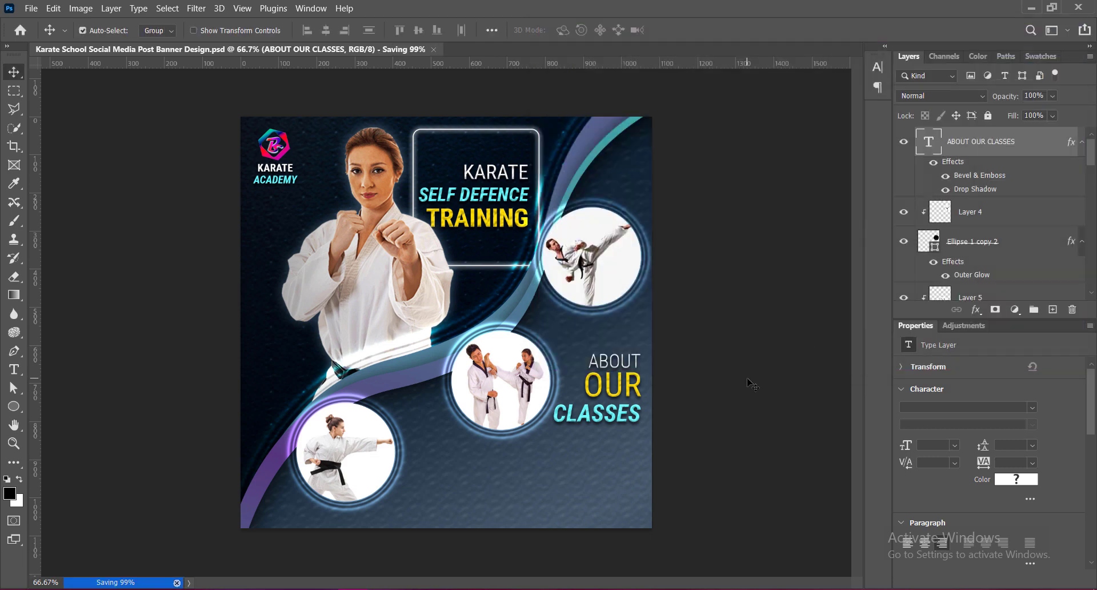
Draw a paragraph text box below the heading, using Light weight at a smaller size.
{"action": "key", "text": "t"}
{"action": "left_click_drag", "start_coordinate": [544, 436], "coordinate": [641, 501]}
{"action": "left_click_drag", "start_coordinate": [544, 469], "coordinate": [495, 468]}
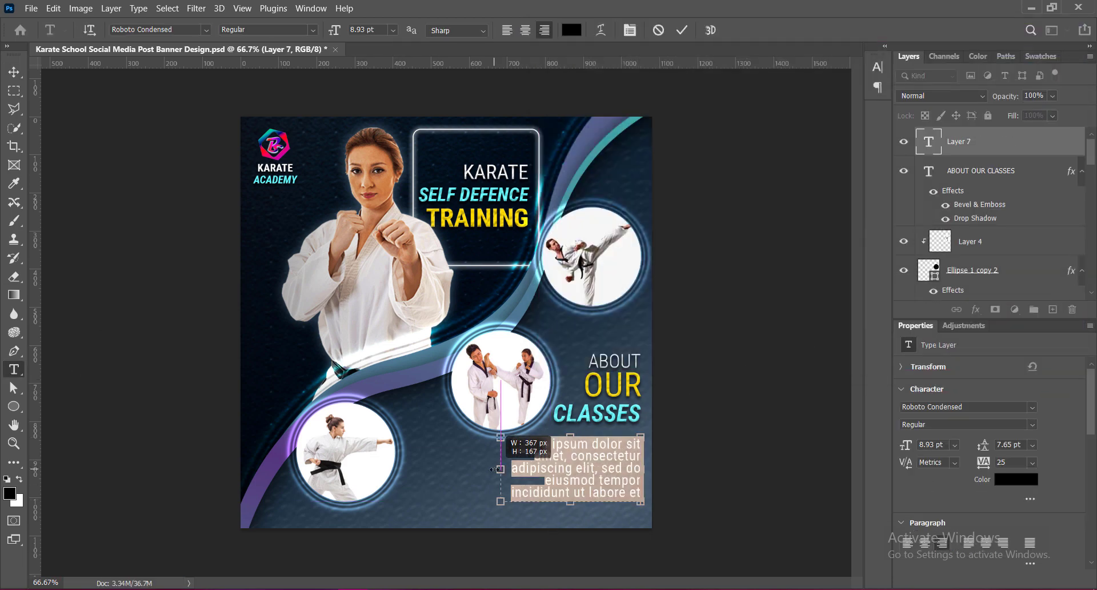
{"action": "scroll", "coordinate": [312, 30], "scroll_direction": "up", "scroll_amount": 1}
{"action": "left_click", "coordinate": [393, 30]}
{"action": "left_click", "coordinate": [366, 39]}
{"action": "left_click_drag", "start_coordinate": [570, 501], "coordinate": [571, 527]}
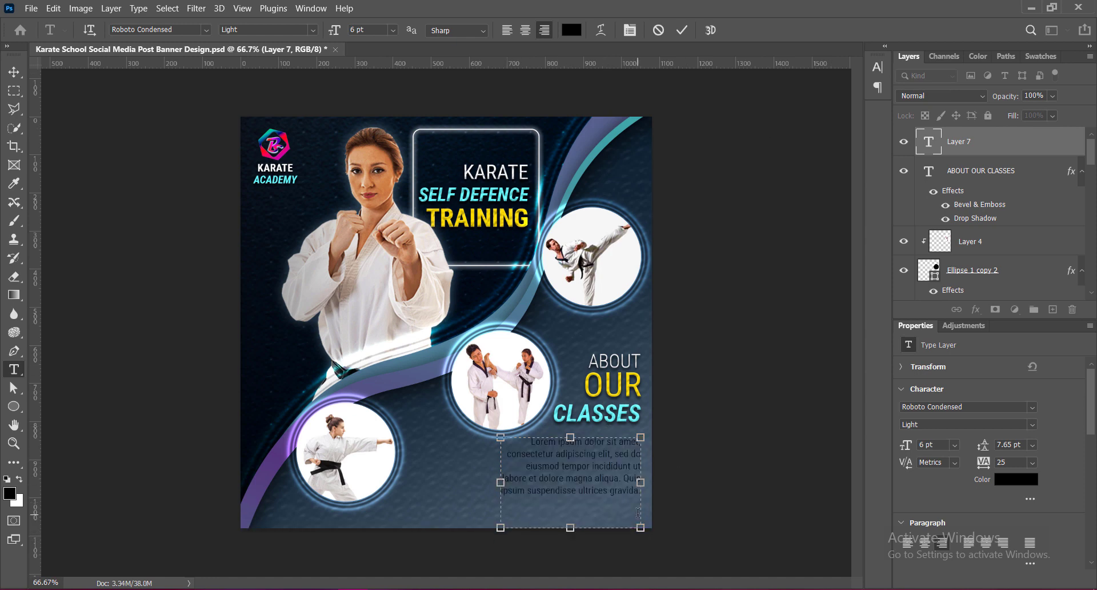
Justify the paragraph text, colour it white and widen its box to the left.
{"action": "left_click", "coordinate": [630, 29]}
{"action": "left_click", "coordinate": [774, 57]}
{"action": "left_click", "coordinate": [821, 78]}
{"action": "left_click_drag", "start_coordinate": [570, 527], "coordinate": [571, 502]}
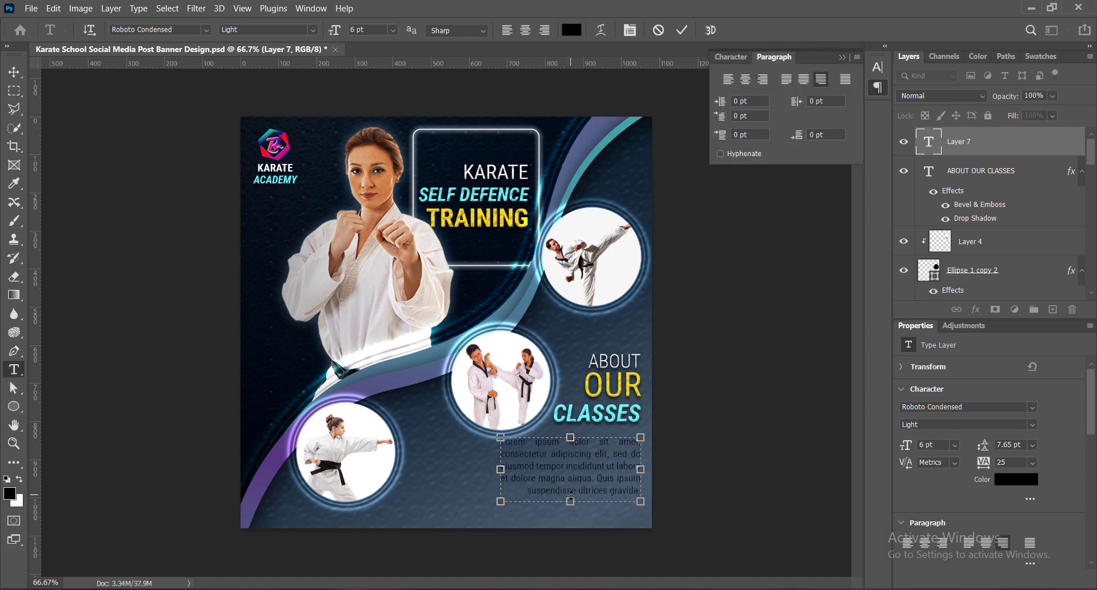
{"action": "key", "text": "ctrl+a"}
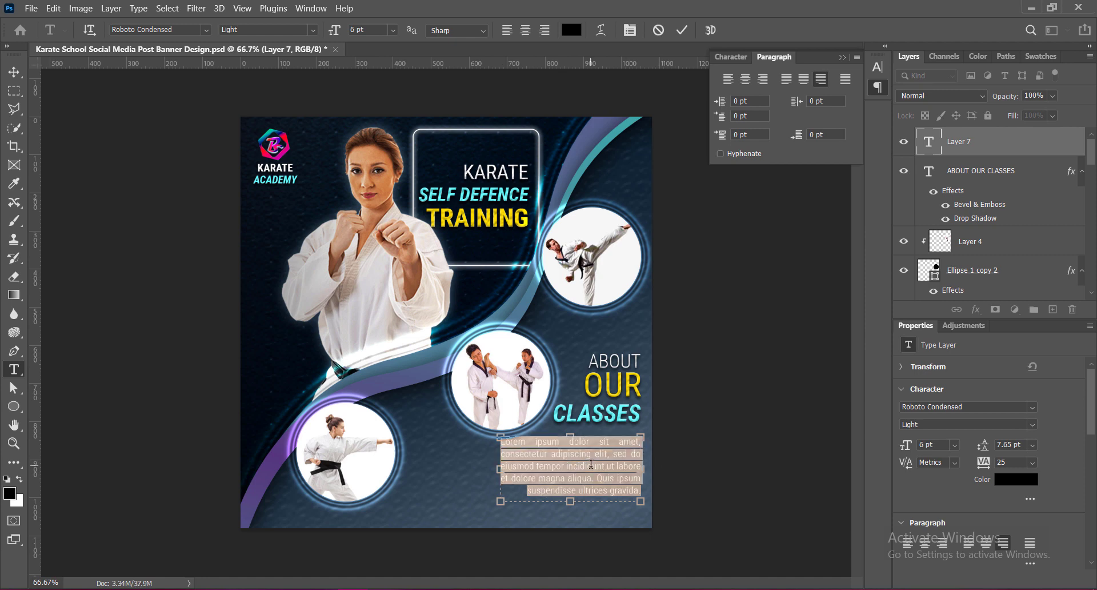
{"action": "left_click", "coordinate": [591, 464]}
{"action": "key", "text": "ctrl+a"}
{"action": "left_click", "coordinate": [571, 30]}
{"action": "left_click", "coordinate": [719, 138]}
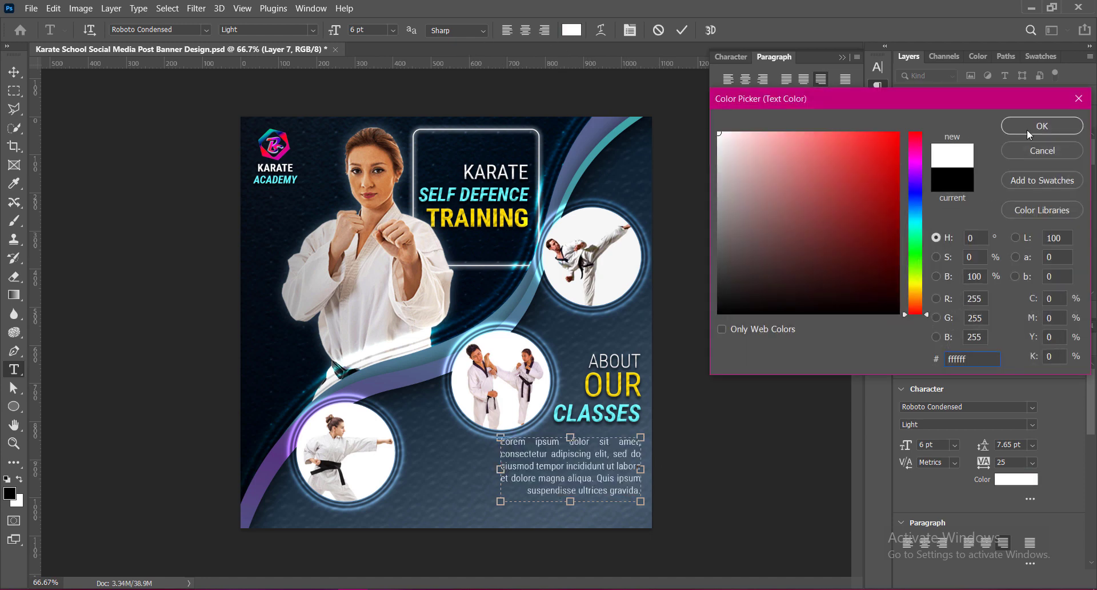
{"action": "left_click", "coordinate": [1039, 124]}
{"action": "left_click_drag", "start_coordinate": [500, 468], "coordinate": [490, 468]}
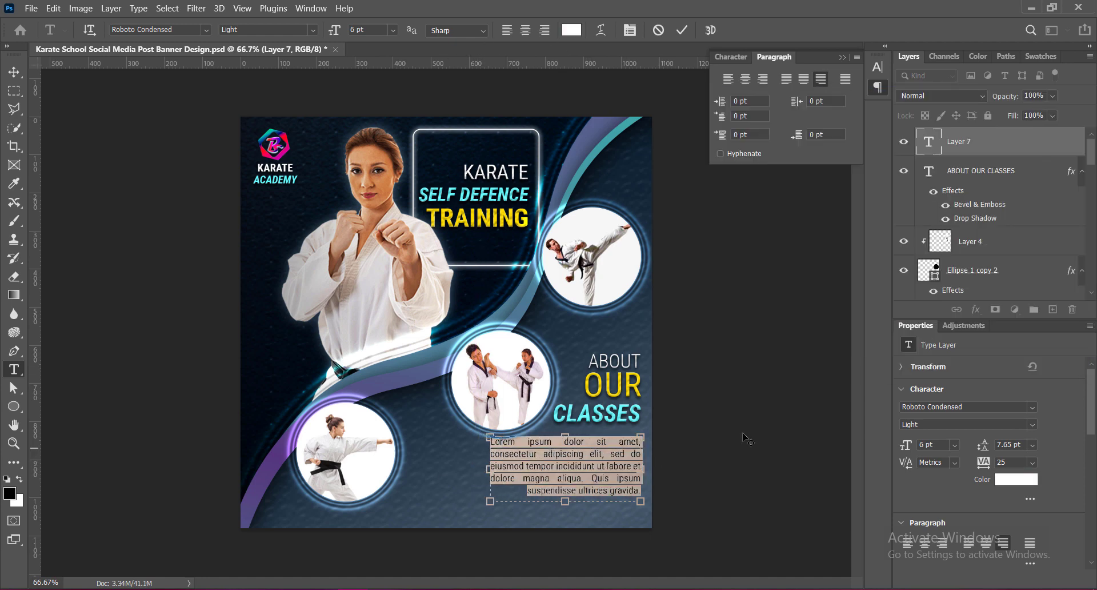
{"action": "left_click", "coordinate": [665, 477]}
{"action": "left_click", "coordinate": [682, 30]}
Set the paragraph to 0 tracking, 5.5 pt font size and 6 pt line spacing.
{"action": "double_click", "coordinate": [929, 141]}
{"action": "left_click", "coordinate": [878, 67]}
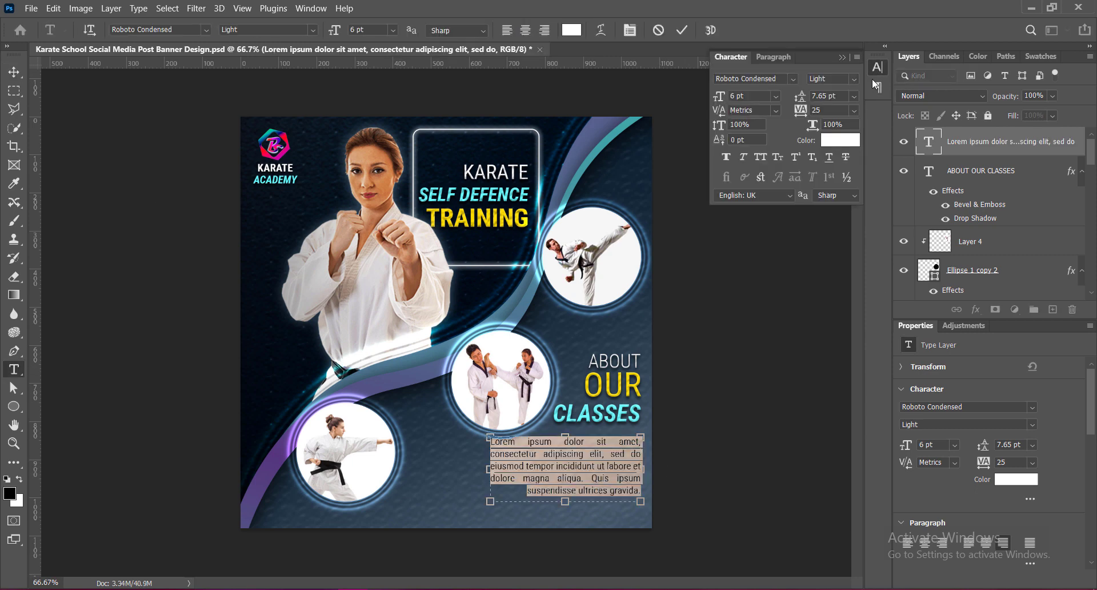
{"action": "left_click", "coordinate": [854, 110]}
{"action": "left_click", "coordinate": [834, 189]}
{"action": "mouse_move", "coordinate": [490, 469]}
{"action": "left_mouse_down"}
{"action": "mouse_move", "coordinate": [501, 468]}
{"action": "mouse_move", "coordinate": [489, 469]}
{"action": "left_mouse_up"}
{"action": "left_click", "coordinate": [365, 30]}
{"action": "type", "text": "5.5"}
{"action": "key", "text": "Return"}
{"action": "left_click", "coordinate": [854, 95]}
{"action": "left_click", "coordinate": [823, 116]}
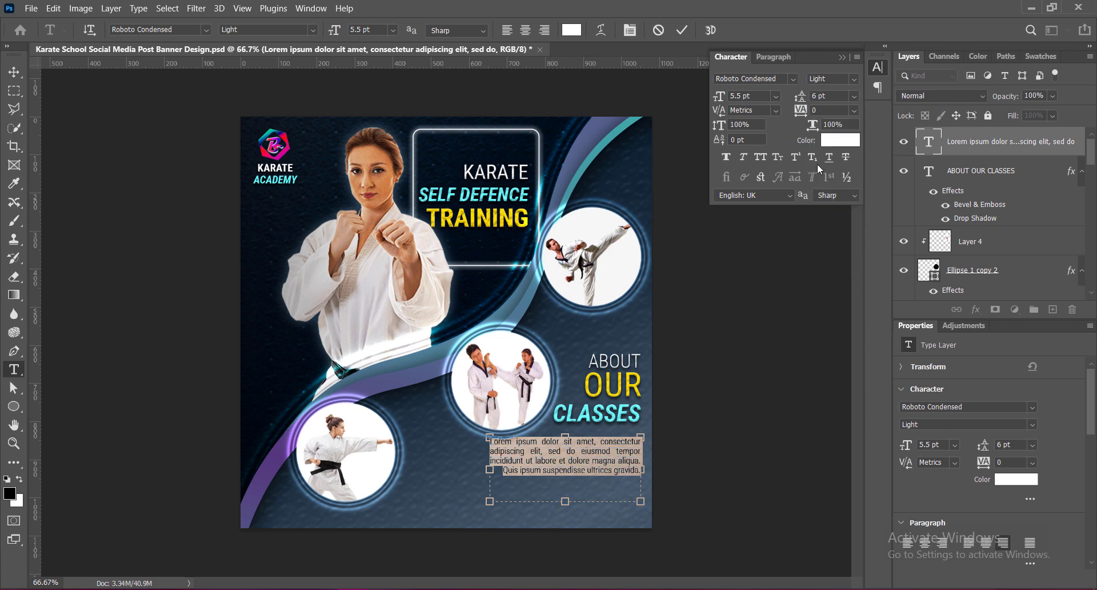
{"action": "key", "text": "Escape"}
Shift the paragraph slightly right and down and give it a drop shadow.
{"action": "key", "text": "v"}
{"action": "left_click_drag", "start_coordinate": [588, 443], "coordinate": [617, 430]}
{"action": "key", "text": "Down"}
{"action": "key", "text": "Down"}
{"action": "key", "text": "Down"}
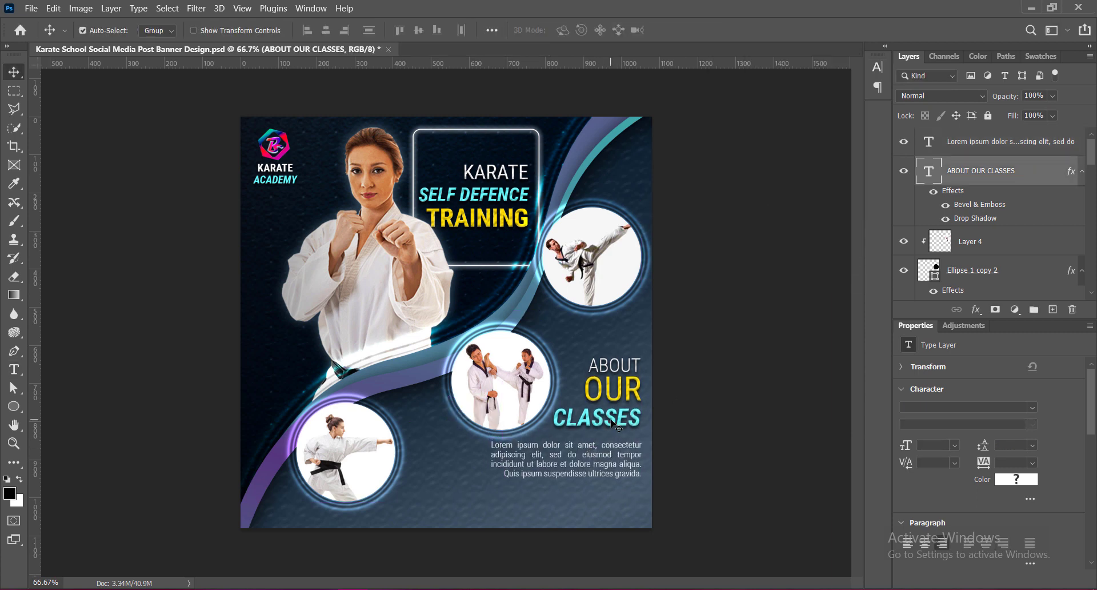
{"action": "double_click", "coordinate": [1017, 141]}
{"action": "left_click", "coordinate": [576, 302]}
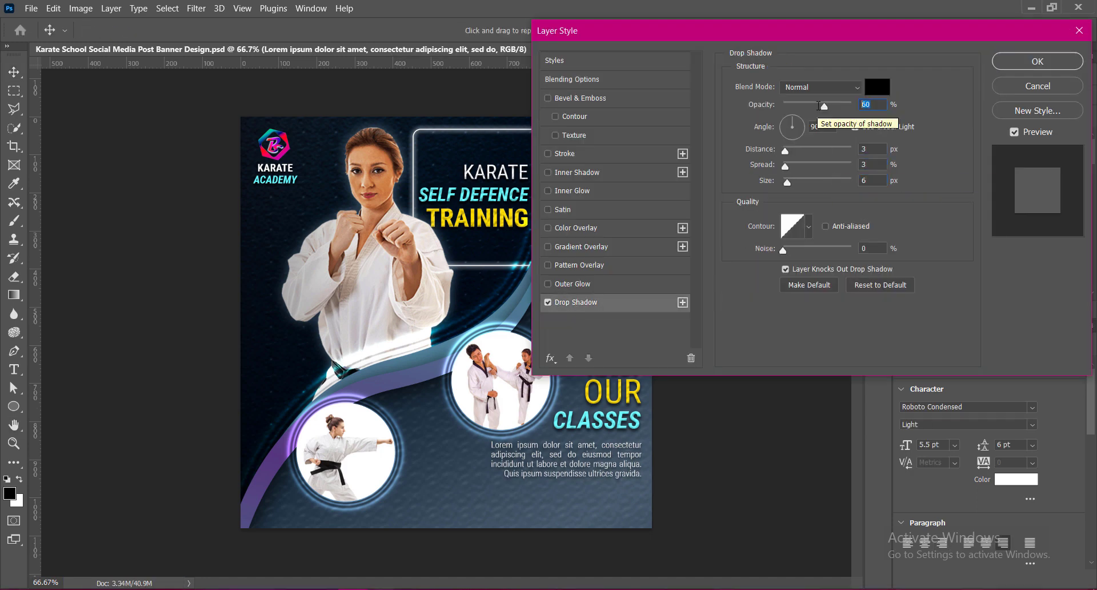
{"action": "key", "text": "Return"}
Draw a rounded rectangle below the paragraph at the banner's bottom right.
{"action": "left_click", "coordinate": [1053, 309]}
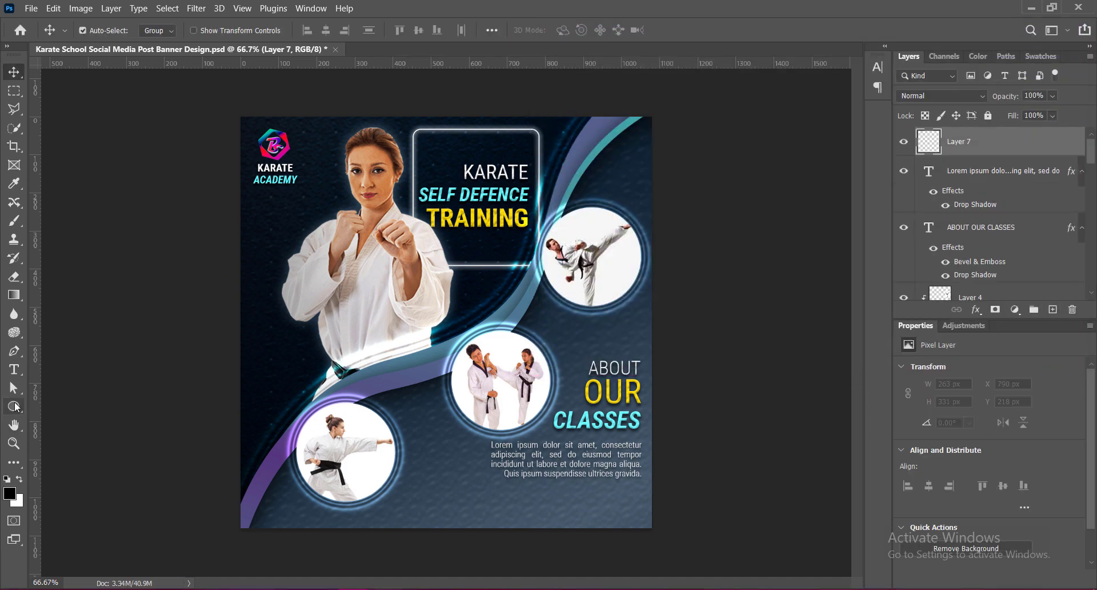
{"action": "right_click", "coordinate": [13, 406]}
{"action": "left_click", "coordinate": [57, 406]}
{"action": "mouse_move", "coordinate": [548, 490]}
{"action": "left_mouse_down"}
{"action": "mouse_move", "coordinate": [633, 508]}
{"action": "mouse_move", "coordinate": [603, 487]}
{"action": "mouse_move", "coordinate": [625, 503]}
{"action": "left_mouse_up"}
{"action": "key", "text": "v"}
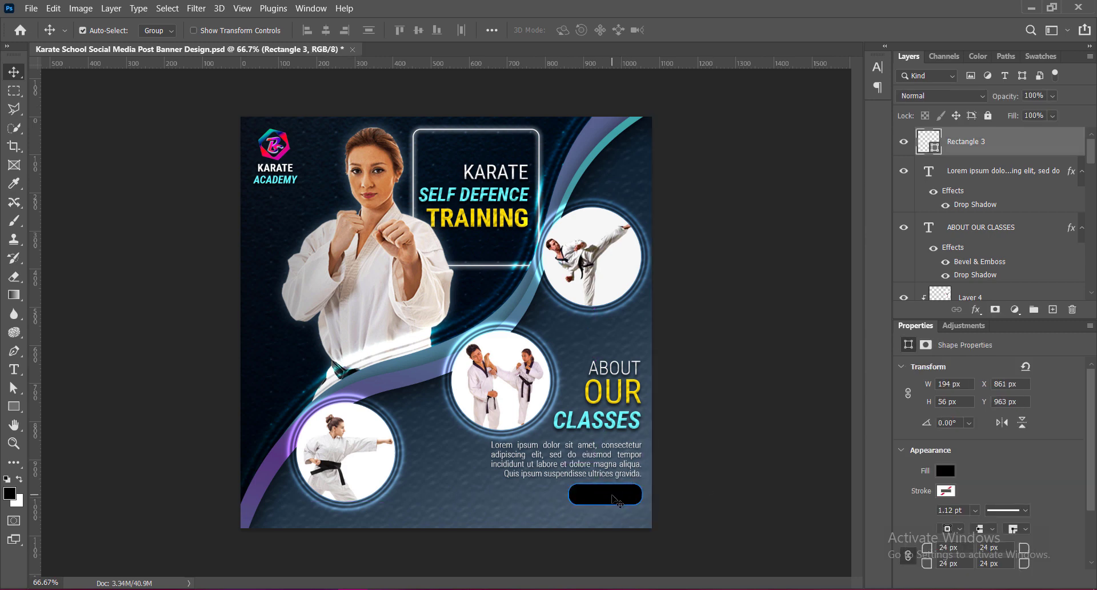
{"action": "left_click", "coordinate": [752, 473]}
{"action": "left_click", "coordinate": [628, 496]}
{"action": "left_click", "coordinate": [797, 513]}
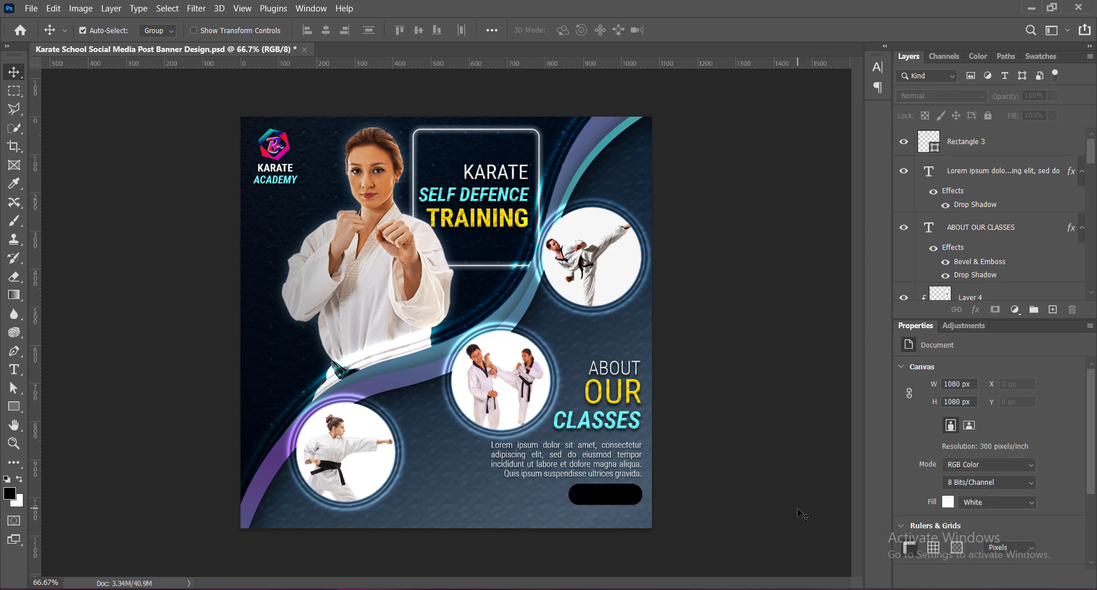
Fill the button shape with bright yellow #ffdf00, based on the yellow of the word OUR.
{"action": "double_click", "coordinate": [928, 139]}
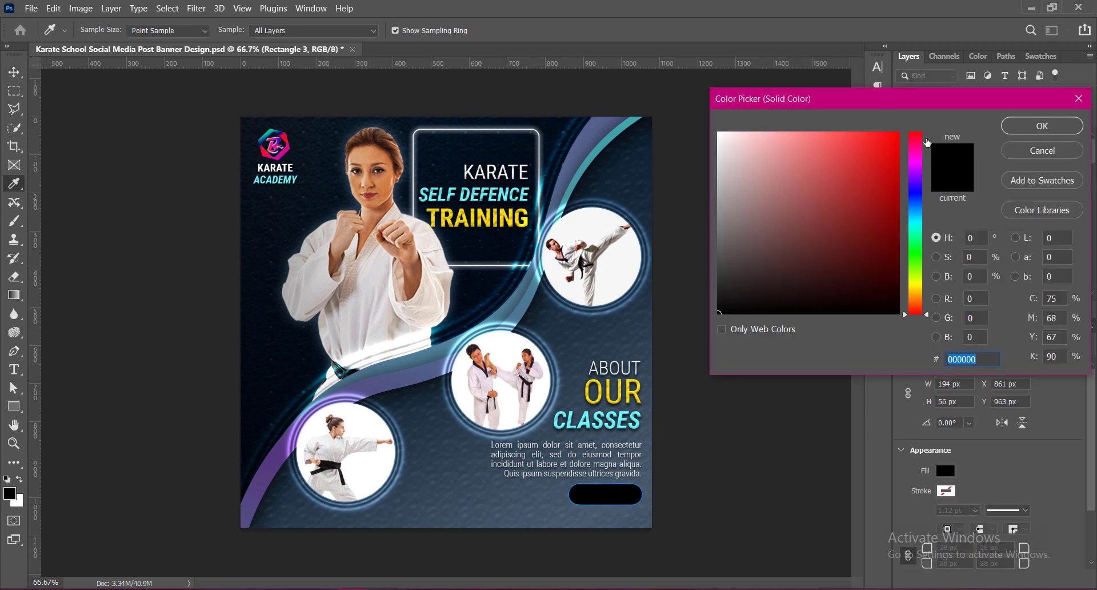
{"action": "left_click", "coordinate": [587, 394]}
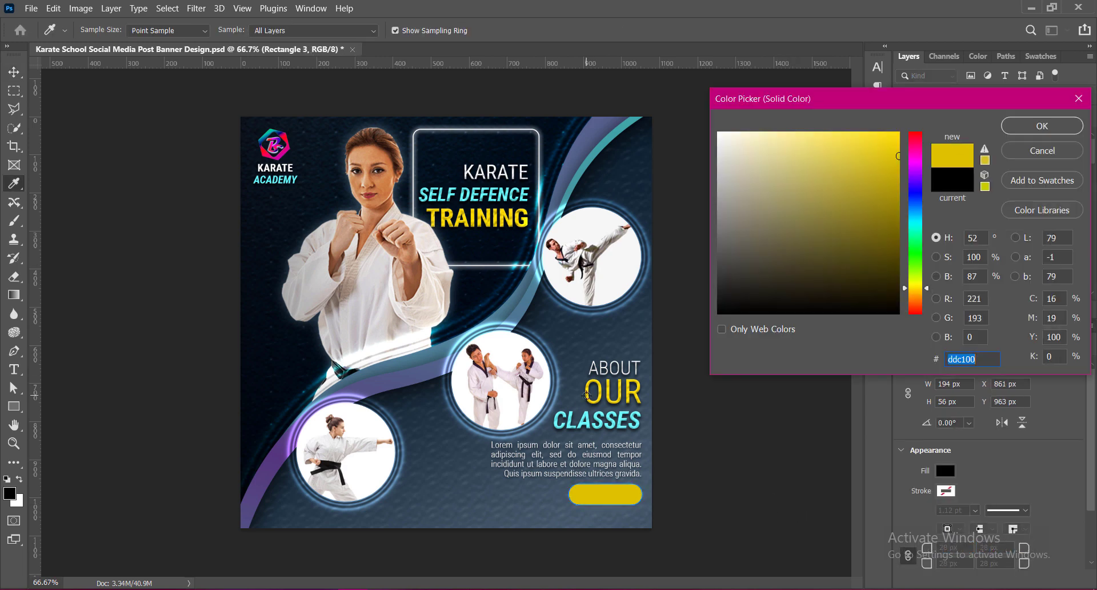
{"action": "left_click_drag", "start_coordinate": [895, 158], "coordinate": [902, 119]}
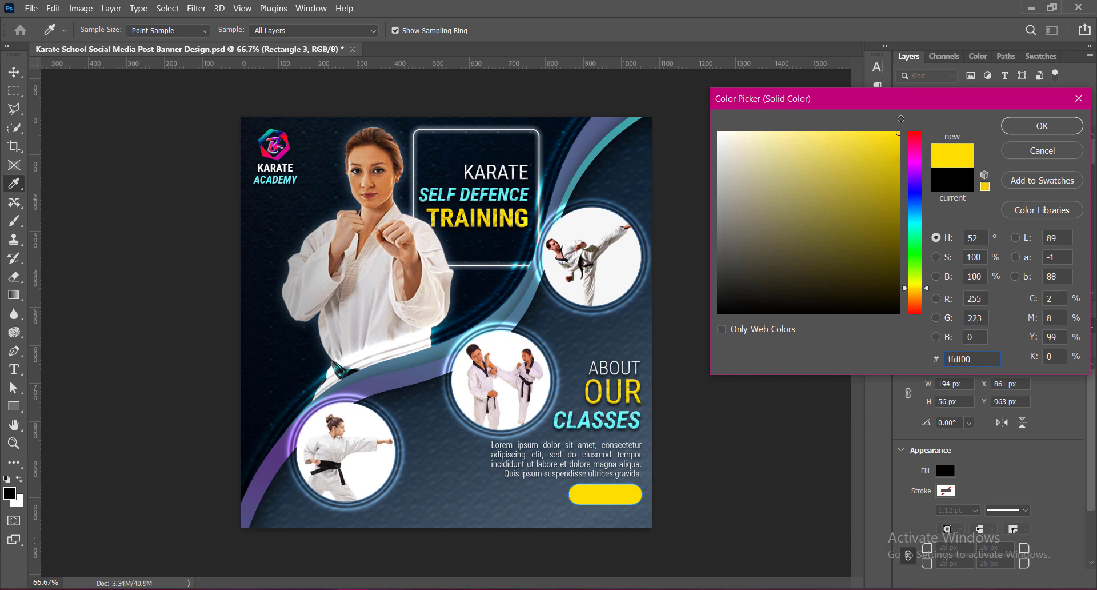
{"action": "left_click", "coordinate": [1029, 126]}
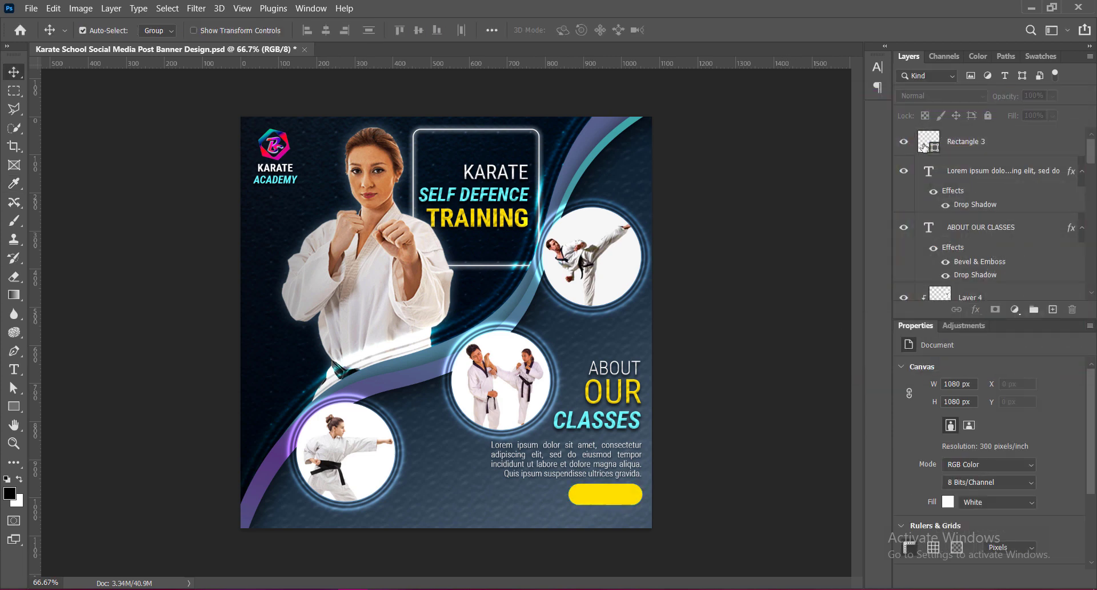
Give the button layer a drop shadow with 6 px distance.
{"action": "left_click", "coordinate": [925, 147]}
{"action": "double_click", "coordinate": [1023, 147]}
{"action": "left_click", "coordinate": [576, 301]}
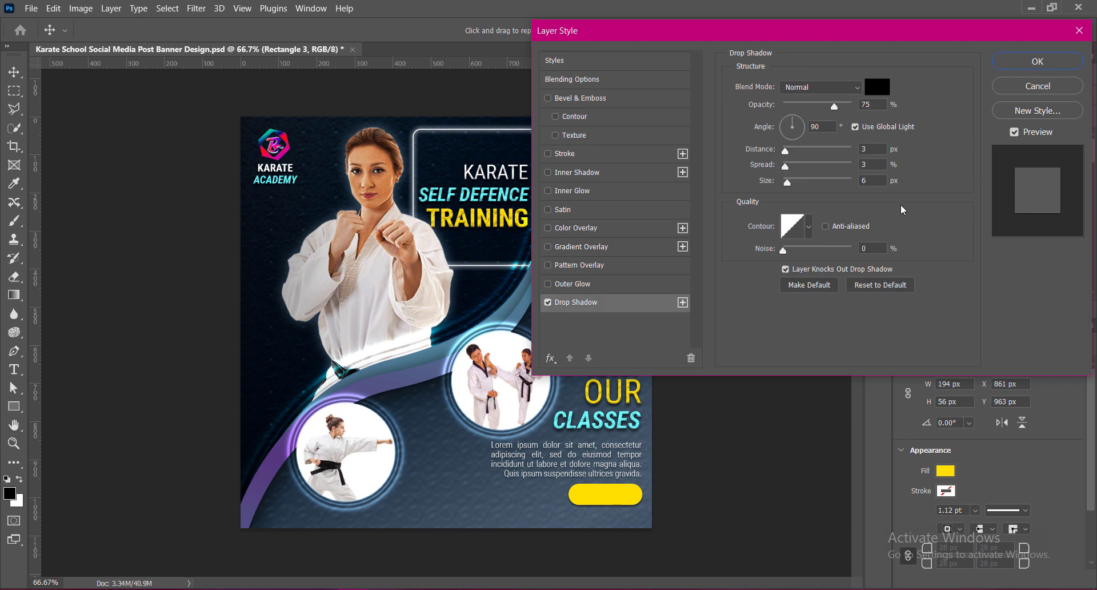
{"action": "left_click", "coordinate": [867, 149]}
{"action": "type", "text": "6"}
{"action": "left_click", "coordinate": [873, 164]}
{"action": "type", "text": "9"}
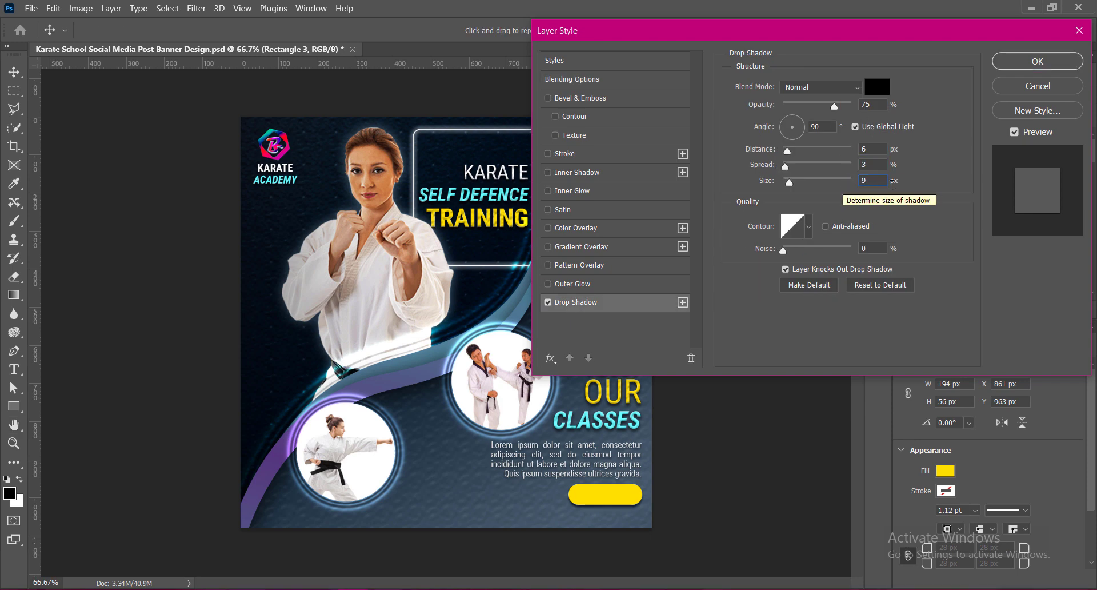
{"action": "left_click", "coordinate": [1014, 66]}
{"action": "left_click", "coordinate": [777, 441]}
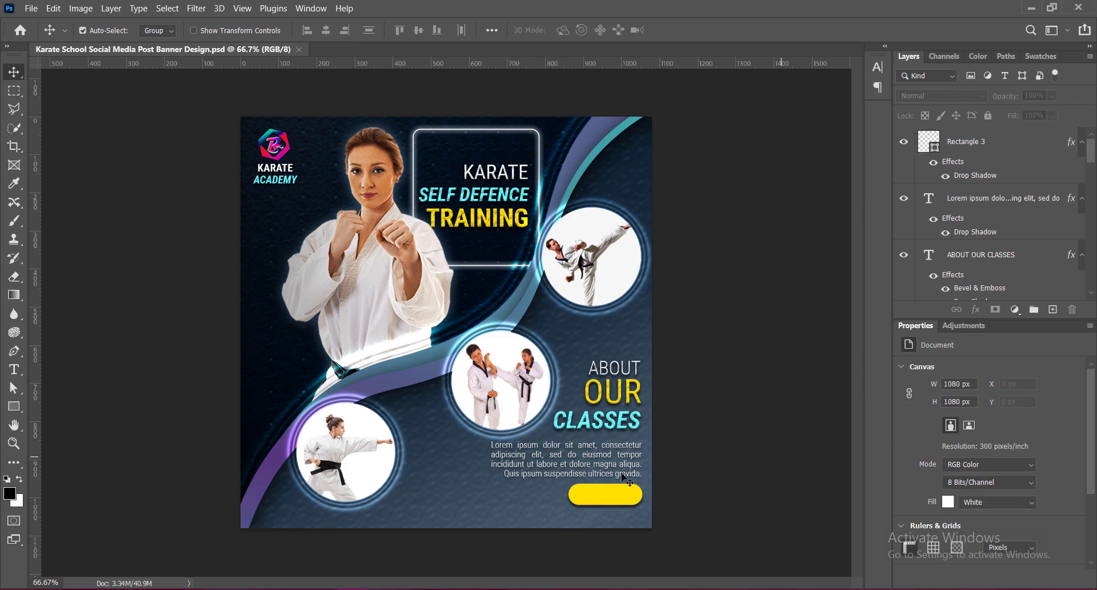
Nudge the yellow button down into place, aligning it to a temporary guide near the bottom.
{"action": "left_click_drag", "start_coordinate": [609, 499], "coordinate": [606, 494]}
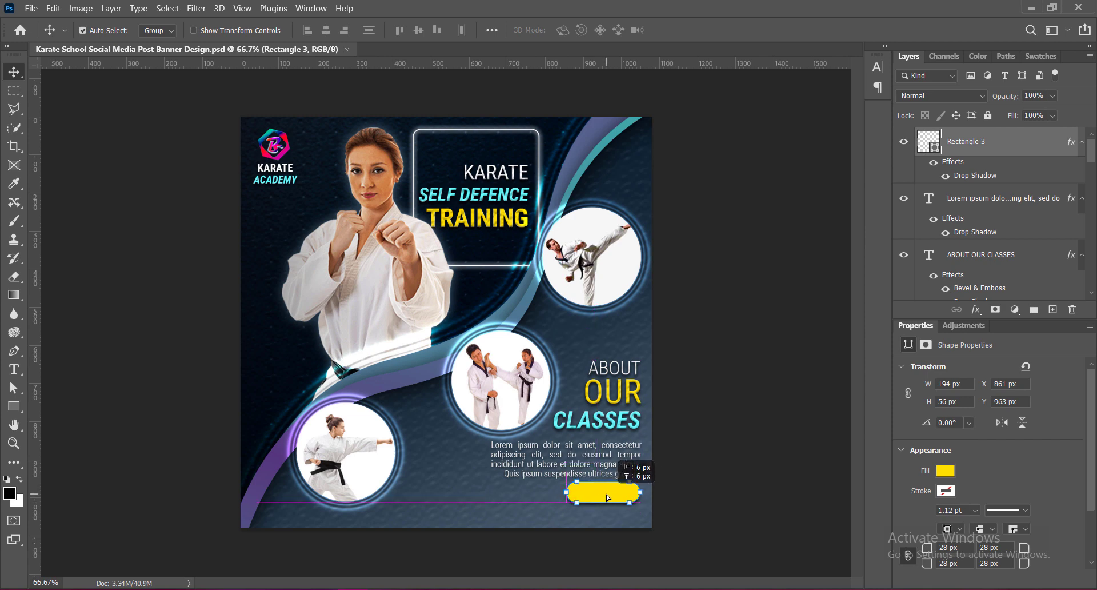
{"action": "left_click_drag", "start_coordinate": [606, 494], "coordinate": [610, 495]}
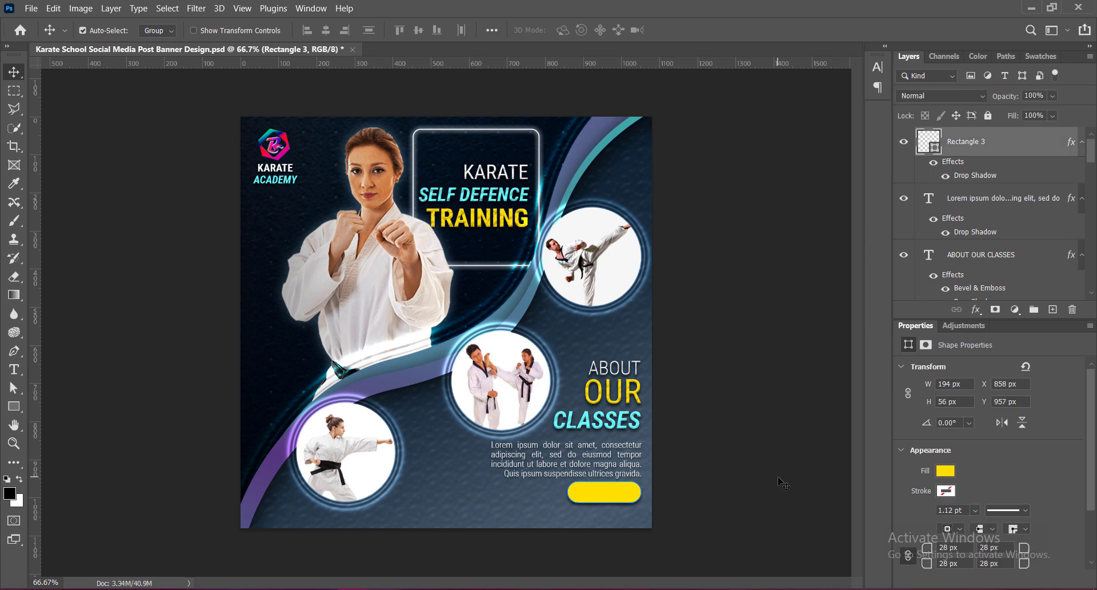
{"action": "key", "text": "Down"}
{"action": "key", "text": "Down"}
{"action": "key", "text": "Down"}
{"action": "key", "text": "Down"}
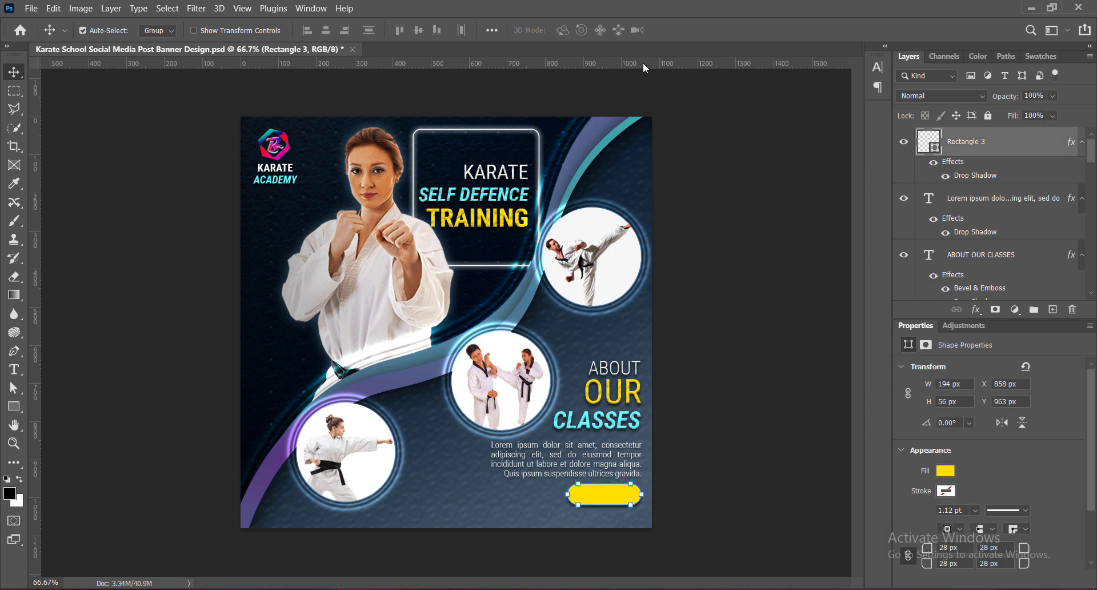
{"action": "mouse_move", "coordinate": [643, 67]}
{"action": "left_mouse_down"}
{"action": "mouse_move", "coordinate": [652, 513]}
{"action": "mouse_move", "coordinate": [635, 510]}
{"action": "left_mouse_up"}
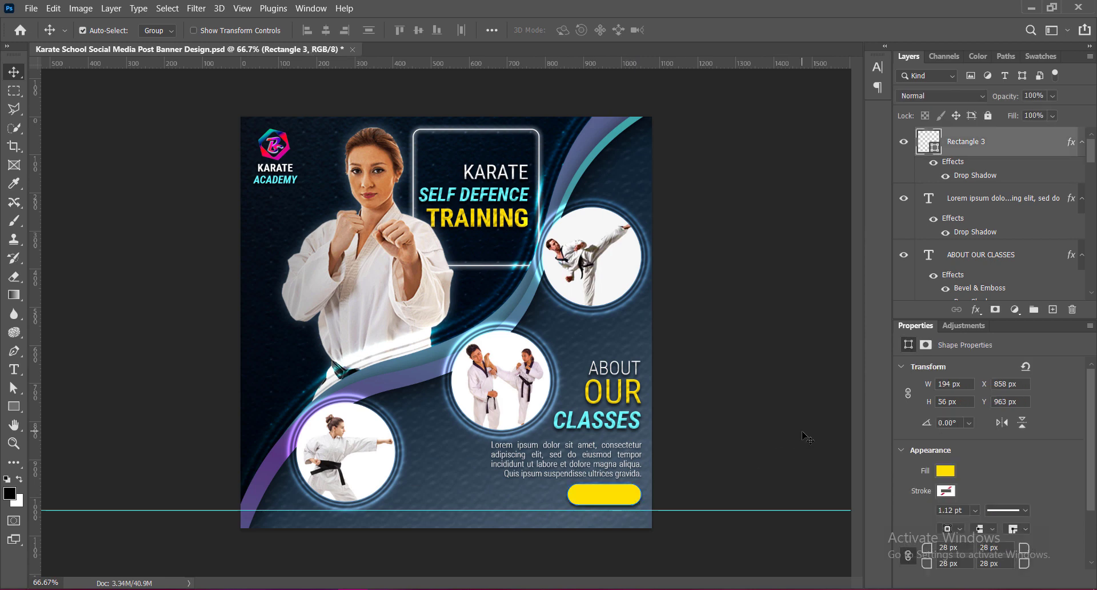
{"action": "key", "text": "Down"}
{"action": "key", "text": "Down"}
{"action": "key", "text": "Down"}
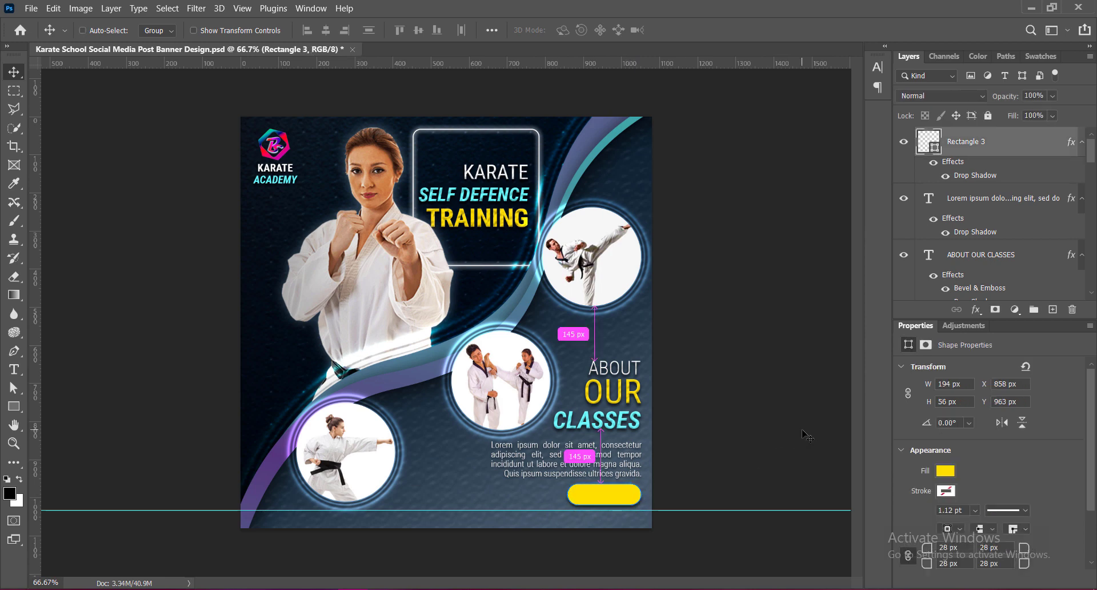
{"action": "key", "text": "shift+Down"}
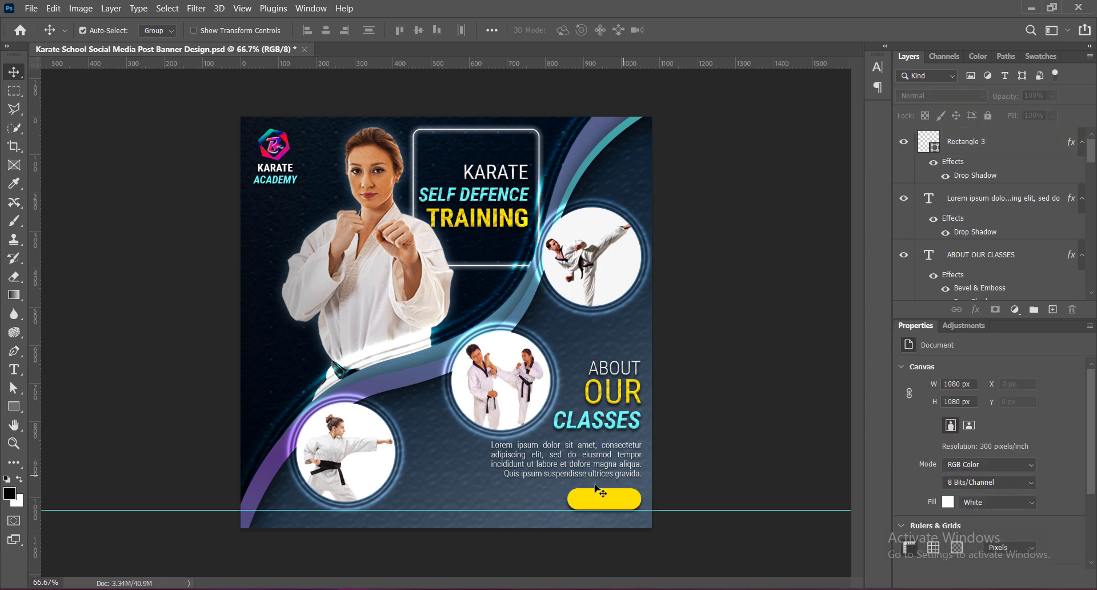
{"action": "key", "text": "Down"}
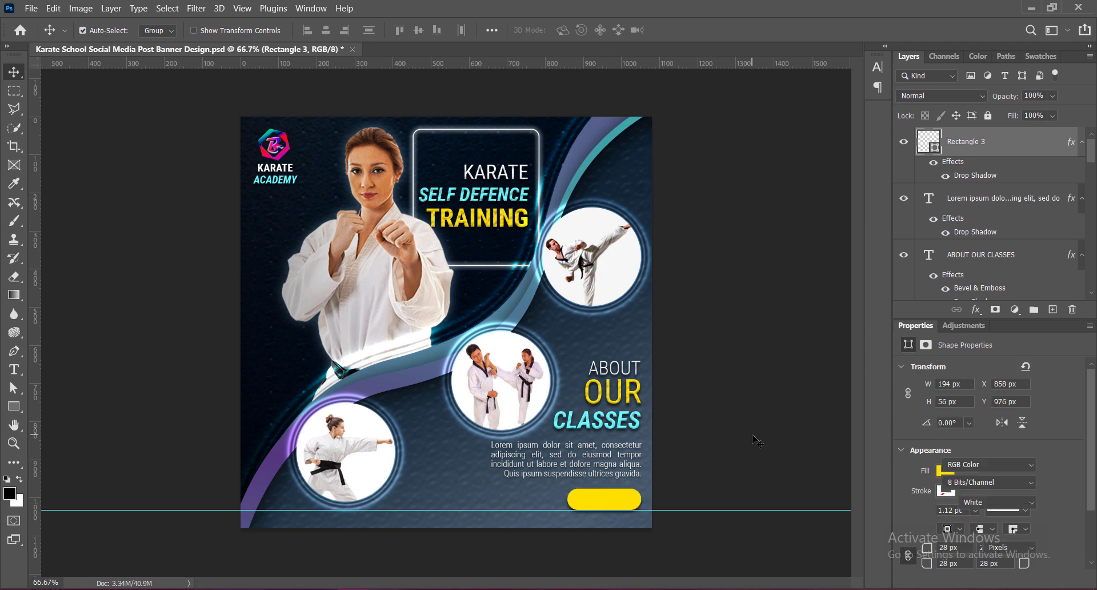
{"action": "left_click", "coordinate": [752, 441]}
{"action": "key", "text": "ctrl+semicolon"}
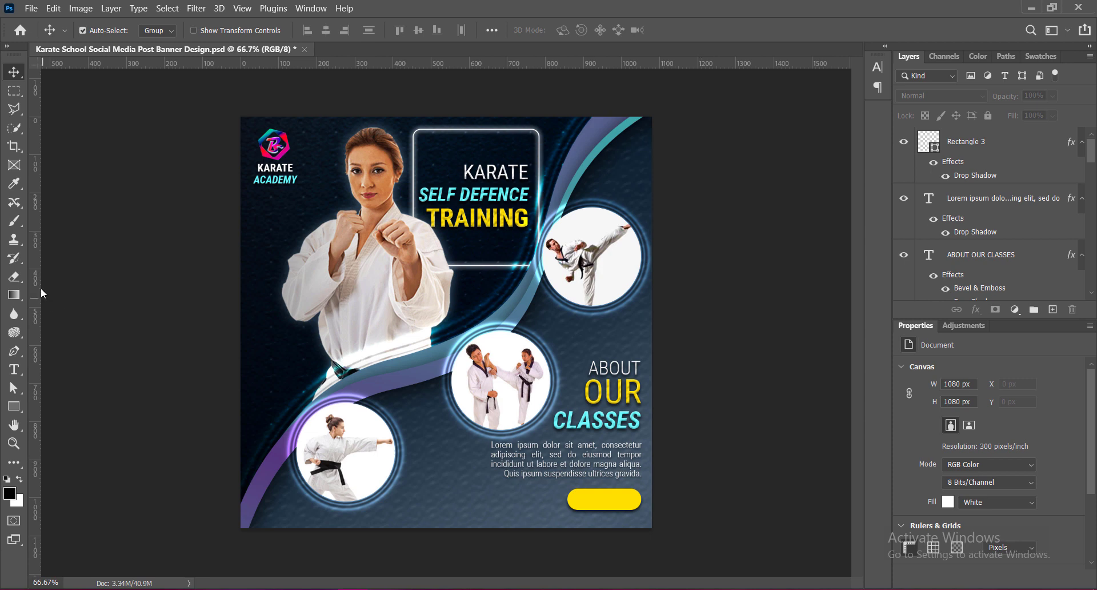
Make the JOIN US label on the yellow button dark blue.
{"action": "key", "text": "t"}
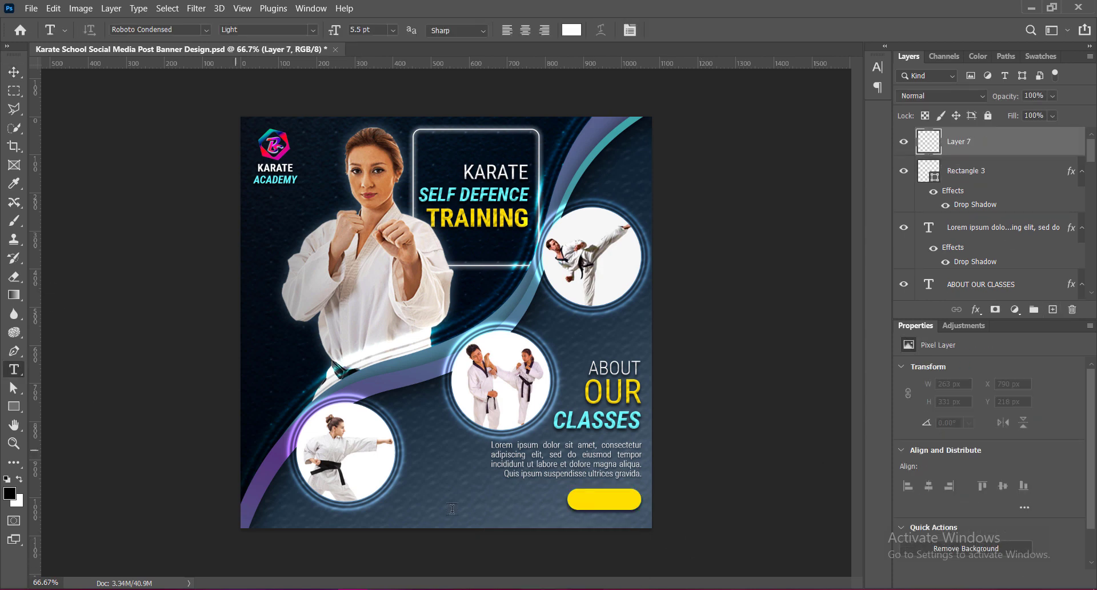
{"action": "left_click", "coordinate": [595, 502]}
{"action": "key", "text": "BackSpace"}
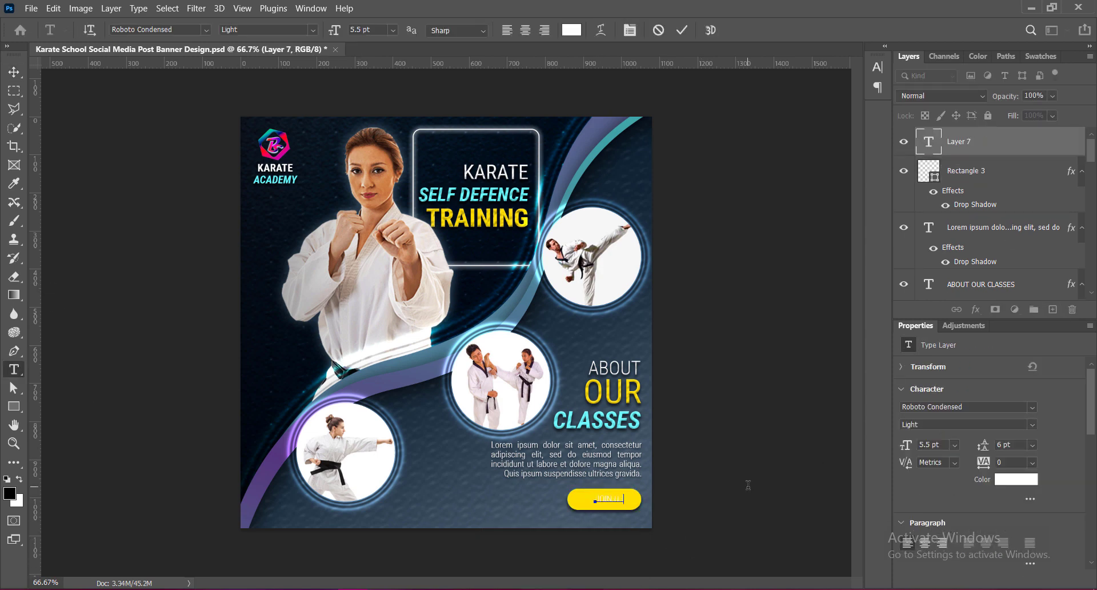
{"action": "key", "text": "ctrl+a"}
{"action": "left_click", "coordinate": [572, 33]}
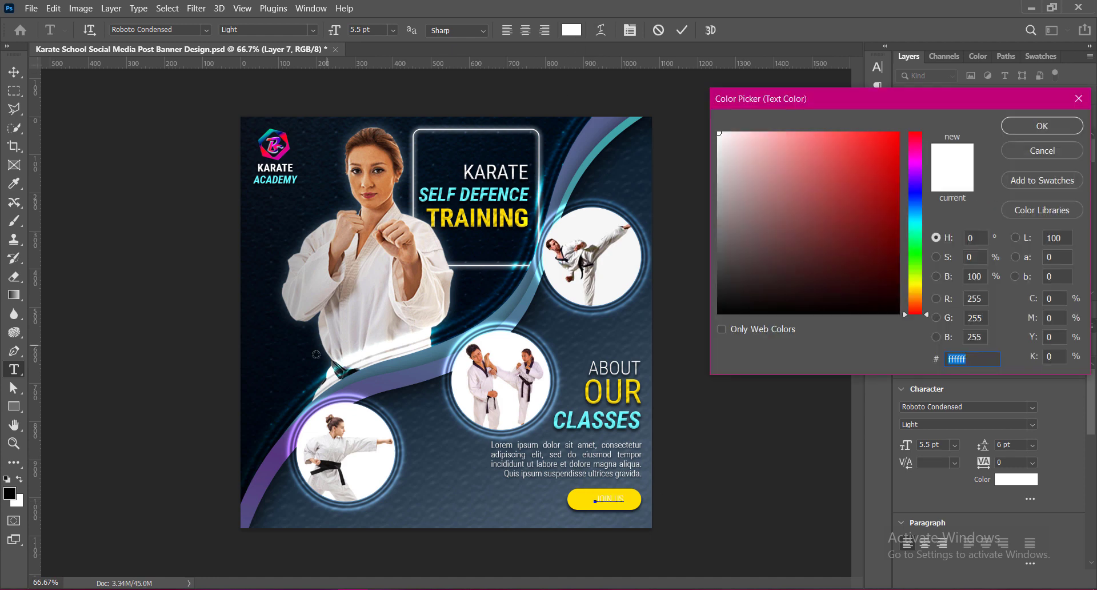
{"action": "left_click", "coordinate": [252, 389]}
{"action": "left_click", "coordinate": [1071, 126]}
Set the JOIN US text to Bold, 9 pt.
{"action": "left_click", "coordinate": [267, 29]}
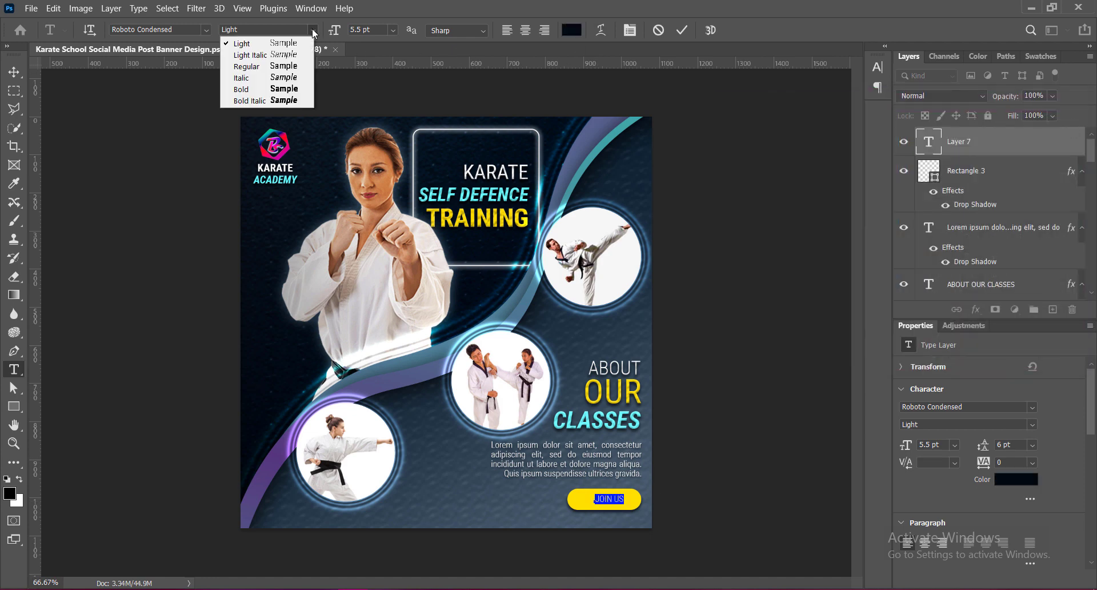
{"action": "left_click", "coordinate": [282, 91]}
{"action": "left_click", "coordinate": [393, 30]}
{"action": "left_click", "coordinate": [372, 84]}
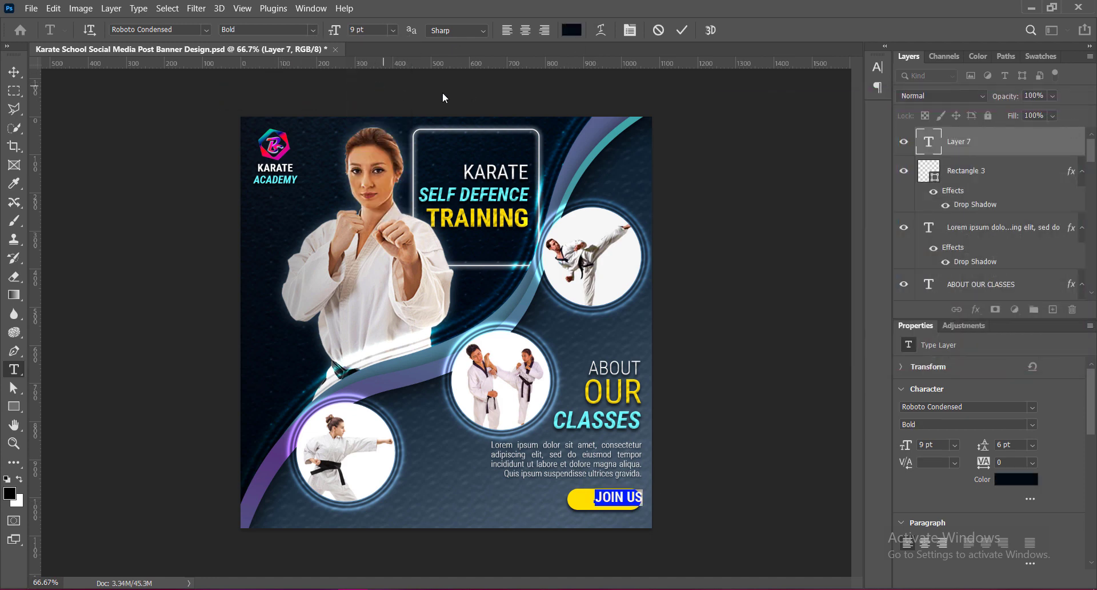
{"action": "left_click", "coordinate": [682, 30]}
Centre JOIN US on the yellow button and save the banner.
{"action": "left_click", "coordinate": [14, 72]}
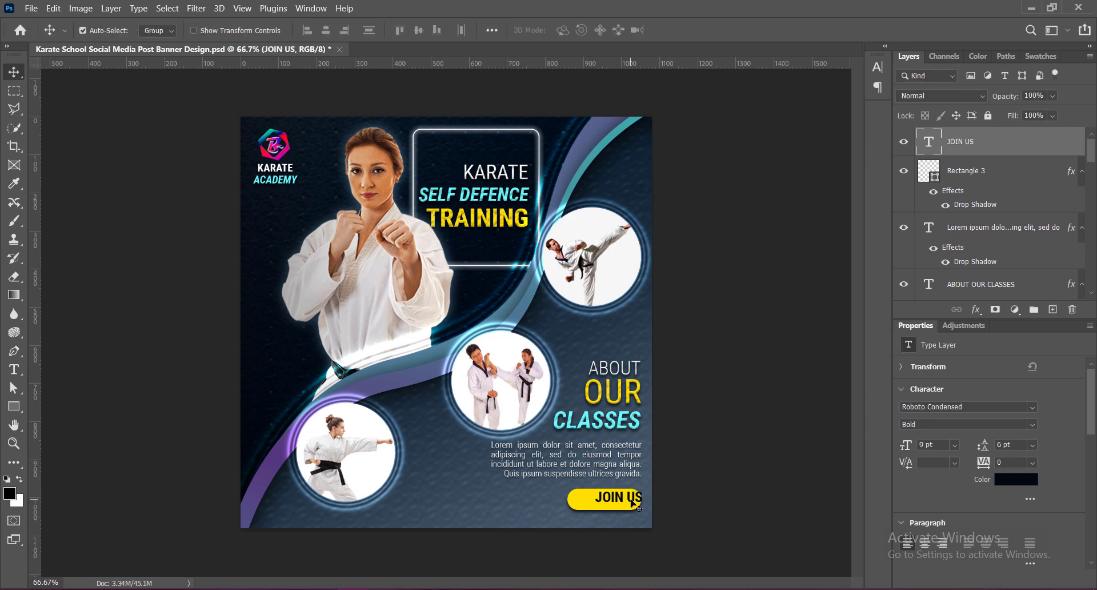
{"action": "left_click_drag", "start_coordinate": [634, 506], "coordinate": [620, 508]}
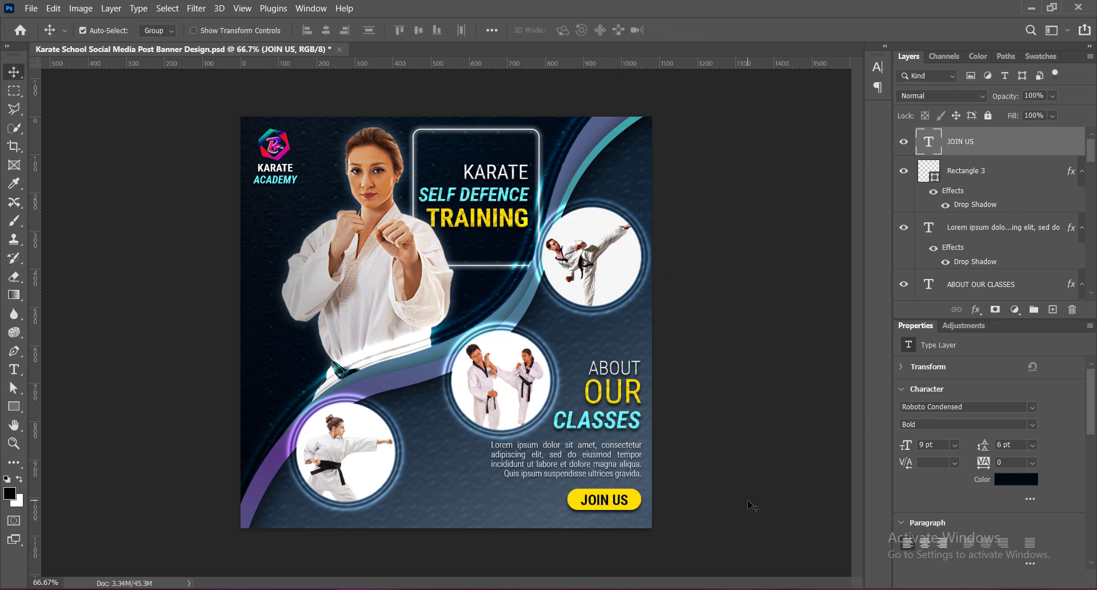
{"action": "key", "text": "Left"}
{"action": "key", "text": "Left"}
{"action": "key", "text": "Up"}
{"action": "key", "text": "Up"}
{"action": "key", "text": "Up"}
{"action": "key", "text": "Up"}
{"action": "key", "text": "Up"}
{"action": "key", "text": "Up"}
{"action": "key", "text": "ctrl+s"}
{"action": "double_click", "coordinate": [630, 477]}
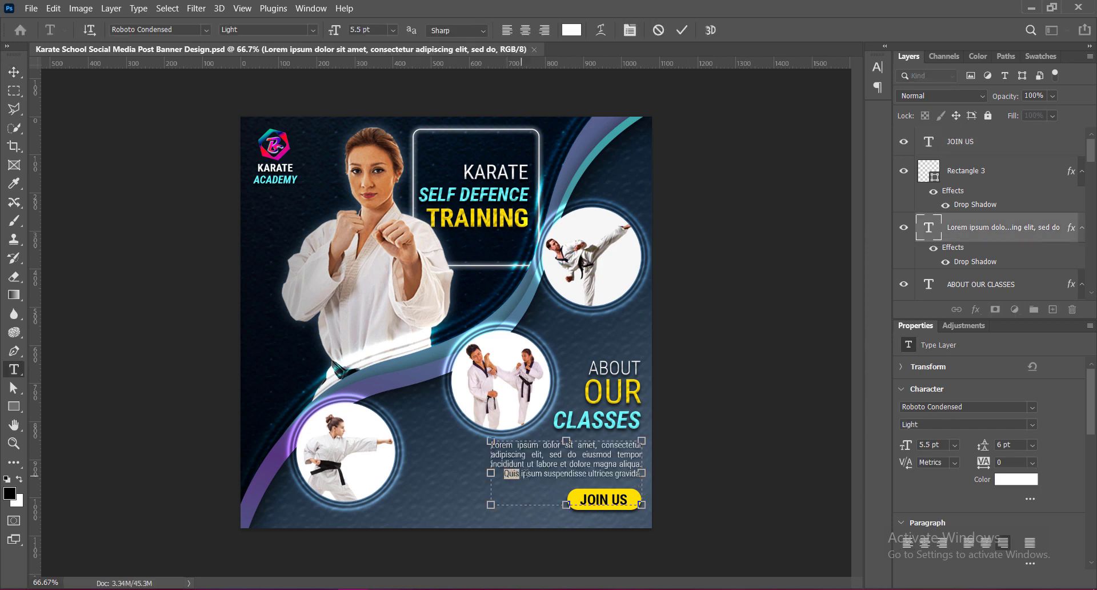
{"action": "left_click_drag", "start_coordinate": [506, 474], "coordinate": [652, 477]}
{"action": "key", "text": "BackSpace"}
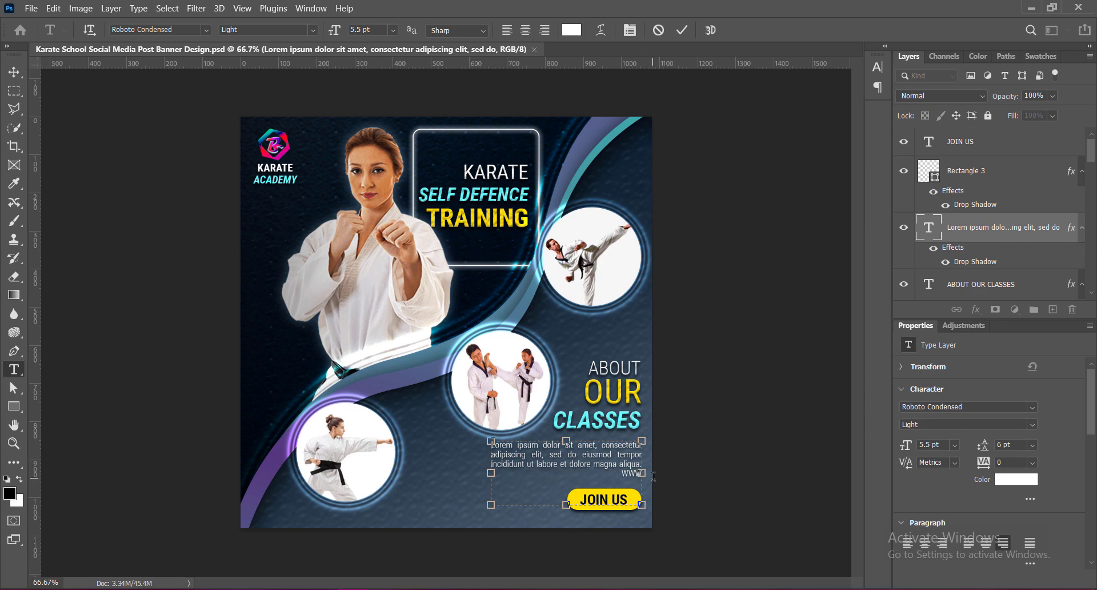
{"action": "key", "text": "BackSpace"}
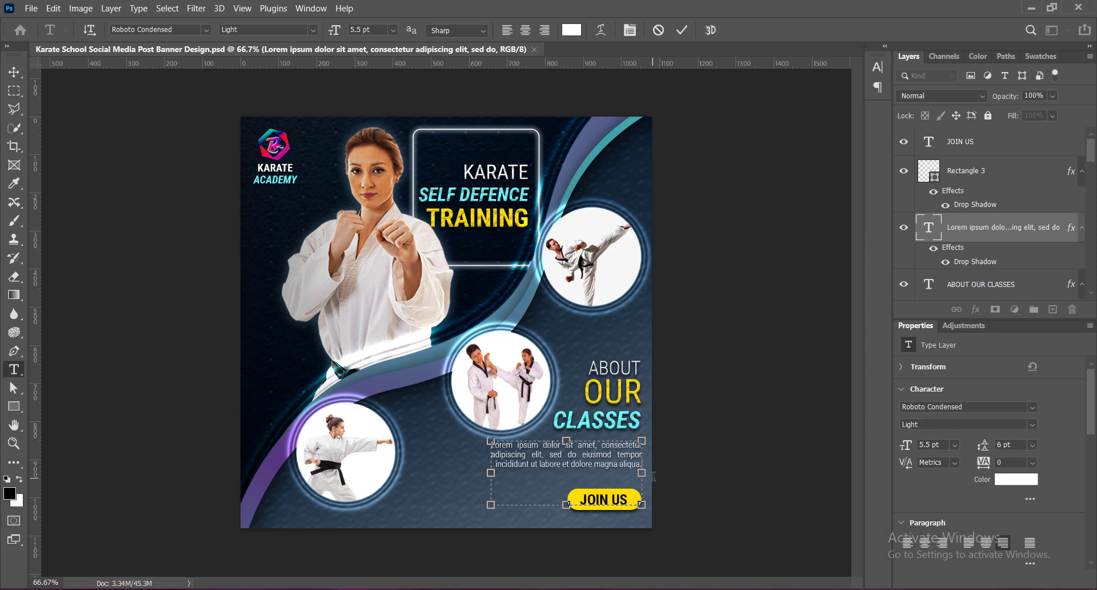
{"action": "key", "text": "ctrl+z"}
{"action": "type", "text": "www.act"}
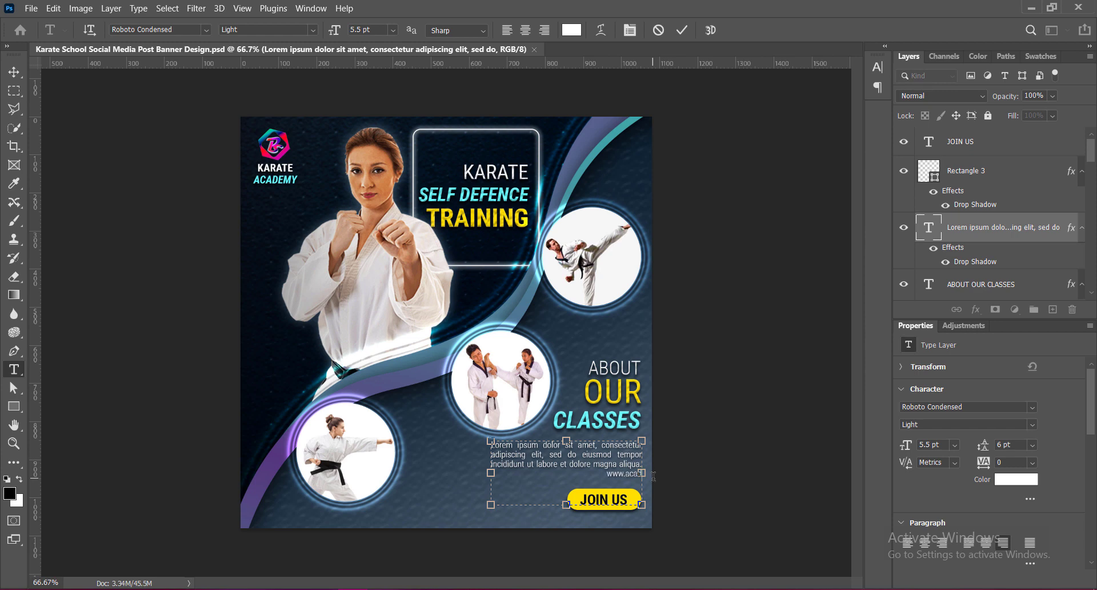
{"action": "type", "text": "demywebsite.com"}
Set the website line to Regular, 6 pt.
{"action": "left_click_drag", "start_coordinate": [550, 474], "coordinate": [656, 474]}
{"action": "left_click", "coordinate": [314, 31]}
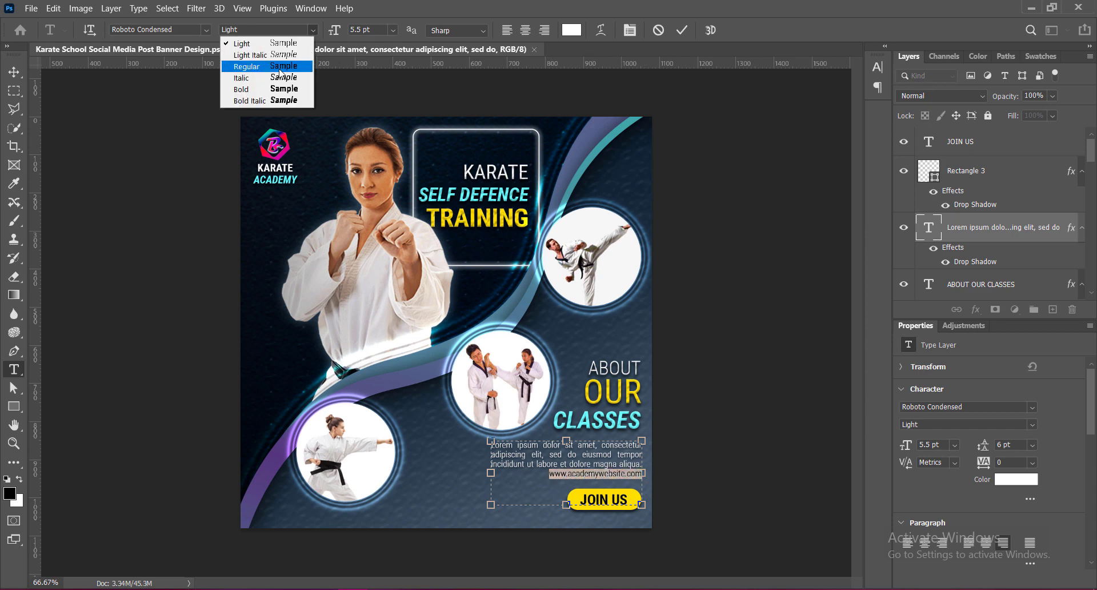
{"action": "left_click", "coordinate": [280, 71]}
{"action": "left_click", "coordinate": [393, 29]}
{"action": "left_click", "coordinate": [373, 51]}
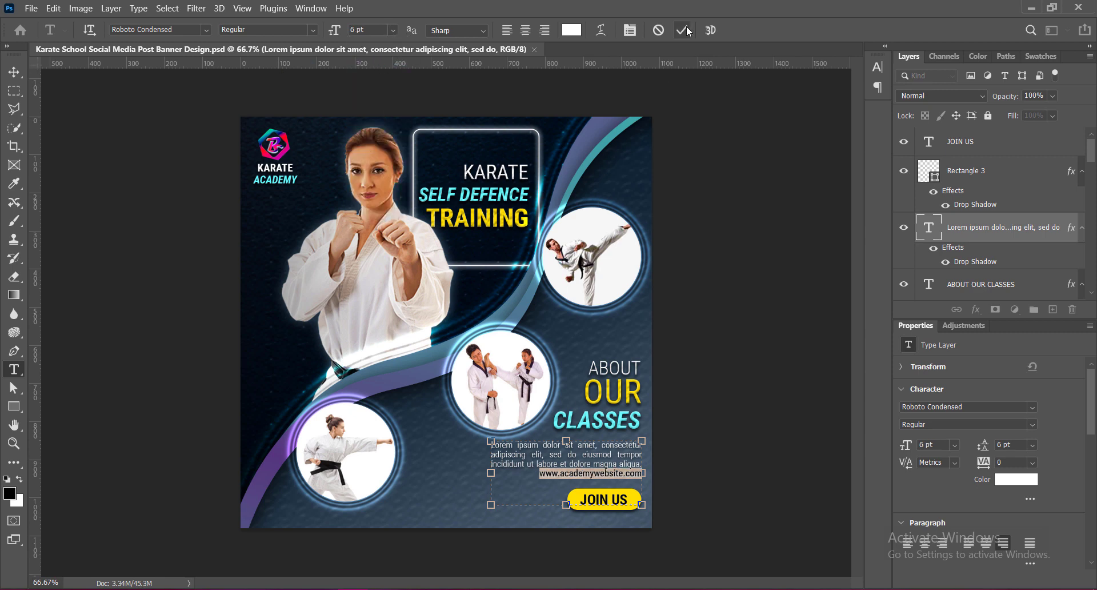
Give the website line 9 pt leading.
{"action": "left_click", "coordinate": [878, 67]}
{"action": "left_click", "coordinate": [855, 97]}
{"action": "left_click", "coordinate": [844, 140]}
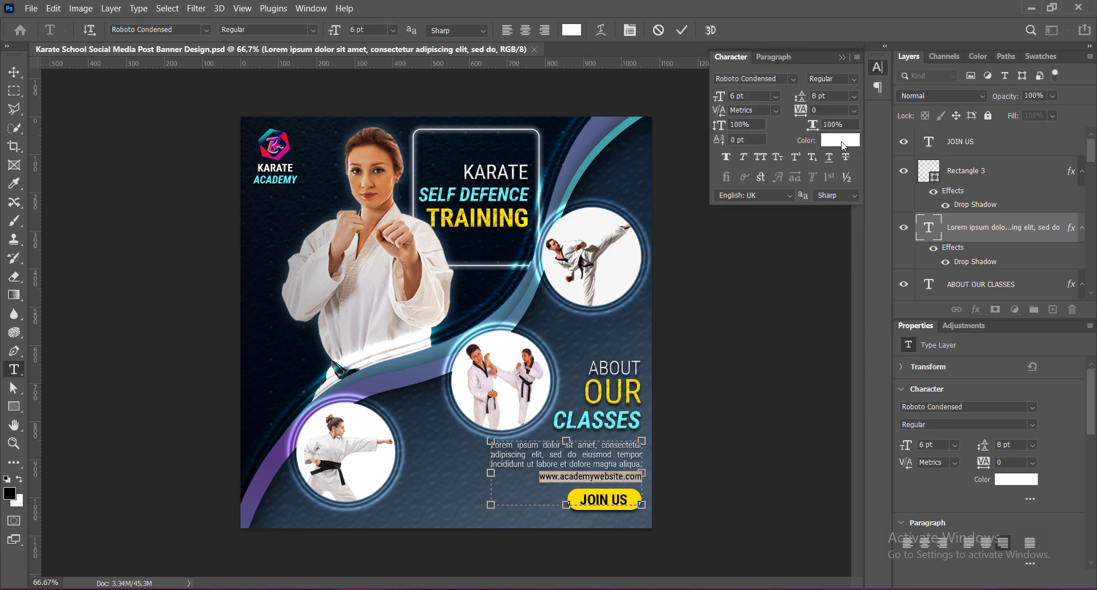
{"action": "left_click", "coordinate": [854, 96]}
{"action": "left_click", "coordinate": [835, 149]}
{"action": "left_click", "coordinate": [682, 30]}
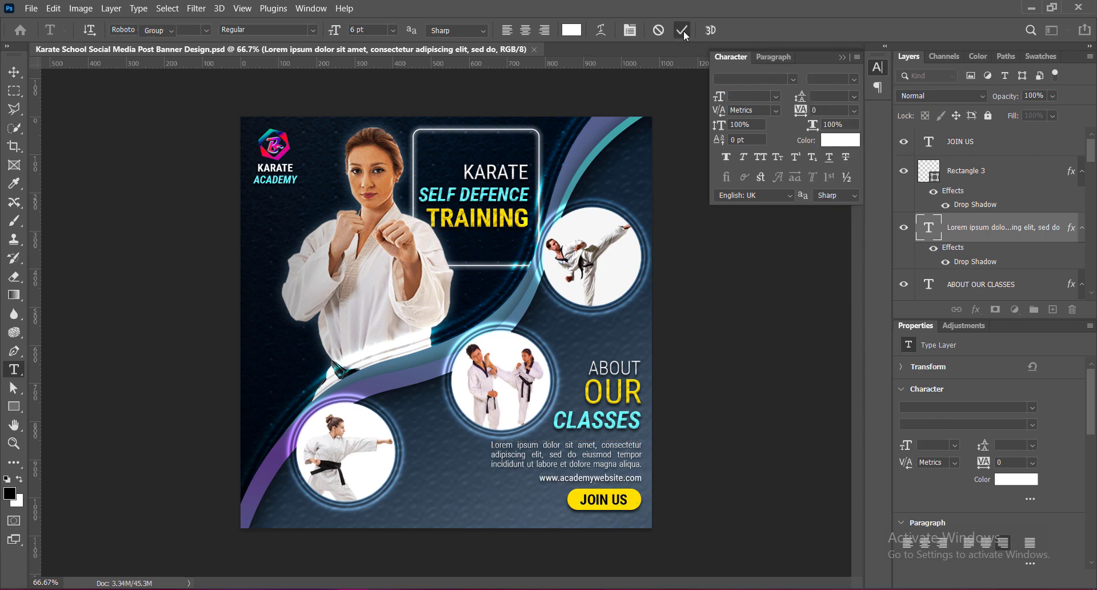
Recheck the website line in the paragraph, then commit the edit and save the banner.
{"action": "key", "text": "v"}
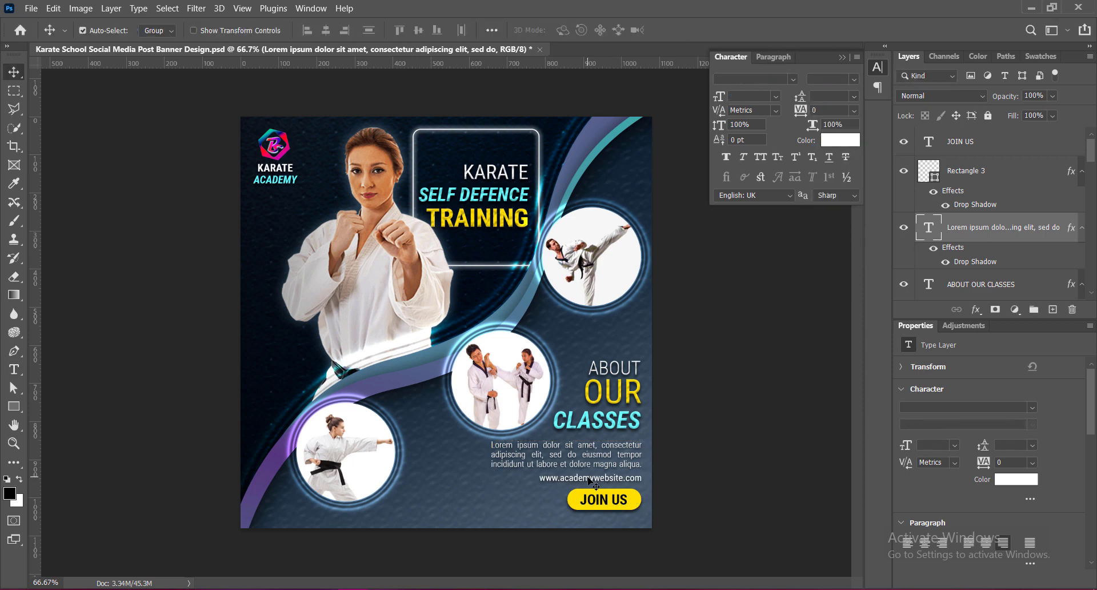
{"action": "double_click", "coordinate": [593, 483]}
{"action": "left_click_drag", "start_coordinate": [540, 478], "coordinate": [642, 480]}
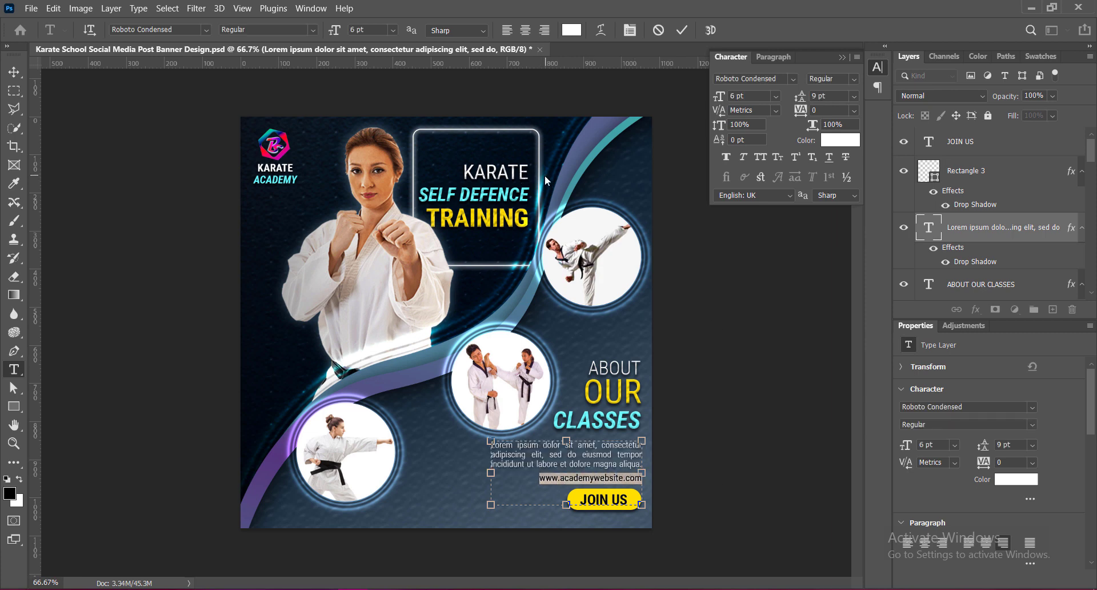
{"action": "left_click", "coordinate": [842, 58]}
{"action": "key", "text": "Escape"}
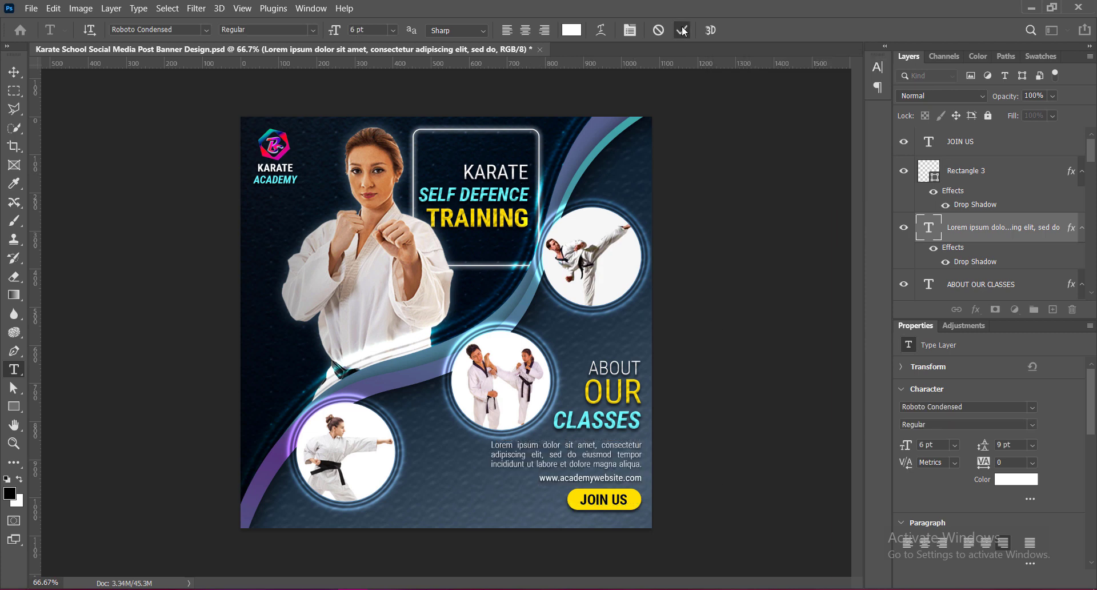
{"action": "key", "text": "v"}
{"action": "key", "text": "ctrl+s"}
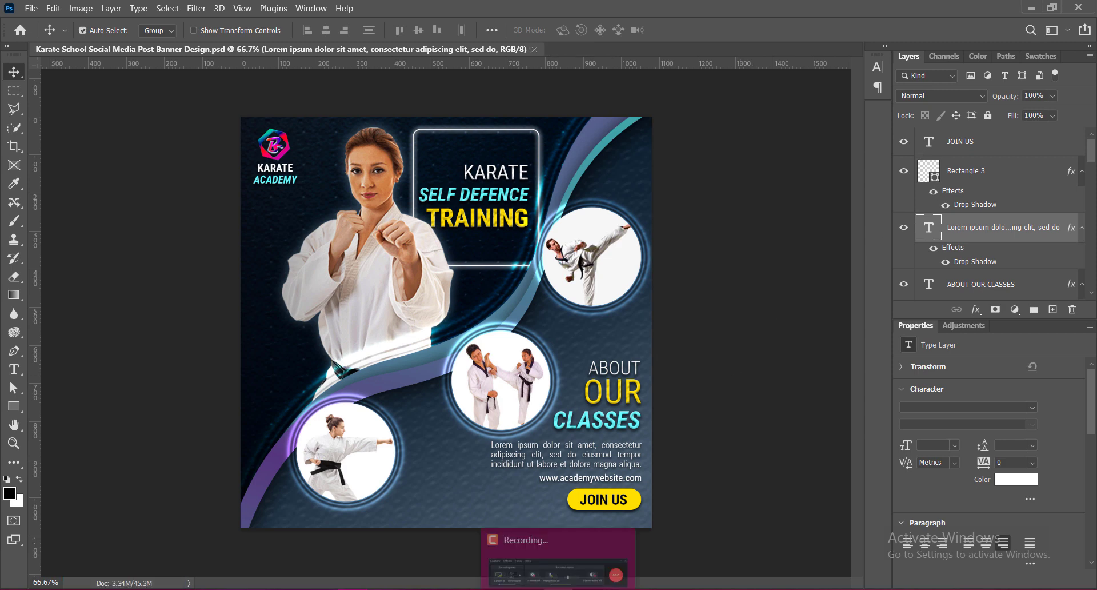
Add a text block near the bottom with 'Call for more info:' and a phone number.
{"action": "left_click", "coordinate": [1053, 309]}
{"action": "left_click", "coordinate": [14, 370]}
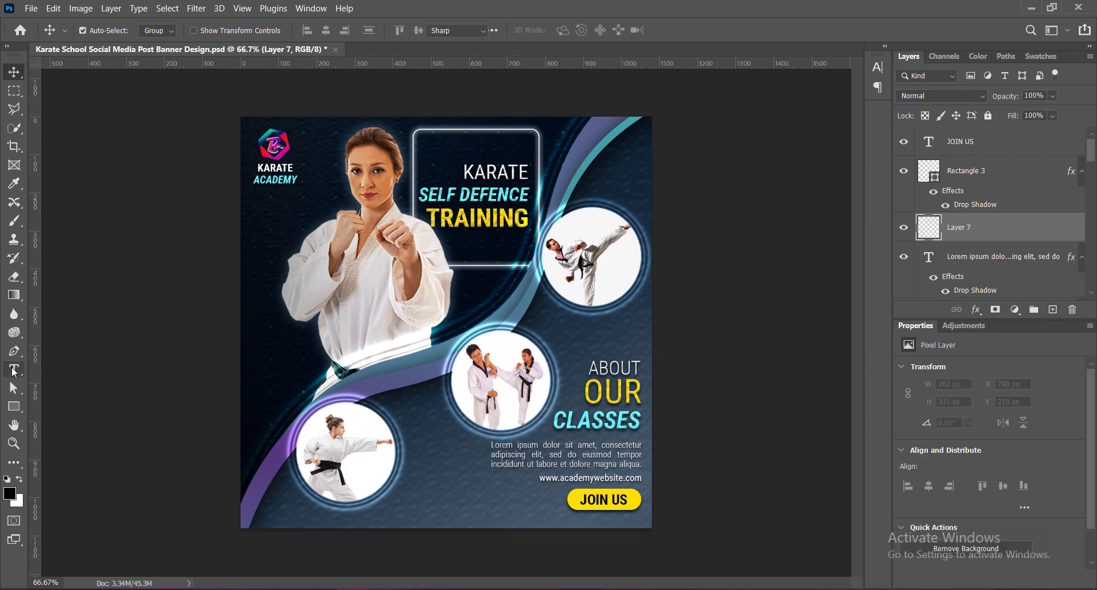
{"action": "left_click", "coordinate": [408, 490]}
{"action": "type", "text": "Call for more info:"}
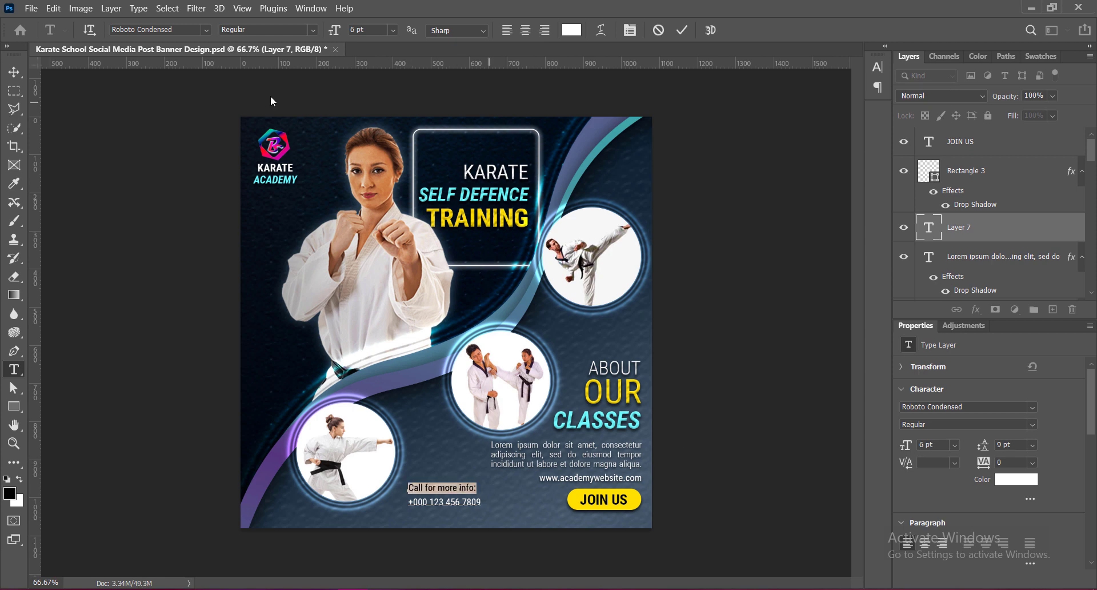
Make 'Call for more info:' italic and the phone number Bold 12 pt.
{"action": "left_click", "coordinate": [268, 30]}
{"action": "left_click", "coordinate": [240, 71]}
{"action": "left_click", "coordinate": [268, 30]}
{"action": "left_click_drag", "start_coordinate": [408, 502], "coordinate": [501, 509]}
{"action": "left_click", "coordinate": [240, 90]}
{"action": "left_click", "coordinate": [392, 29]}
{"action": "left_click", "coordinate": [378, 116]}
{"action": "key", "text": "ctrl+Return"}
{"action": "key", "text": "v"}
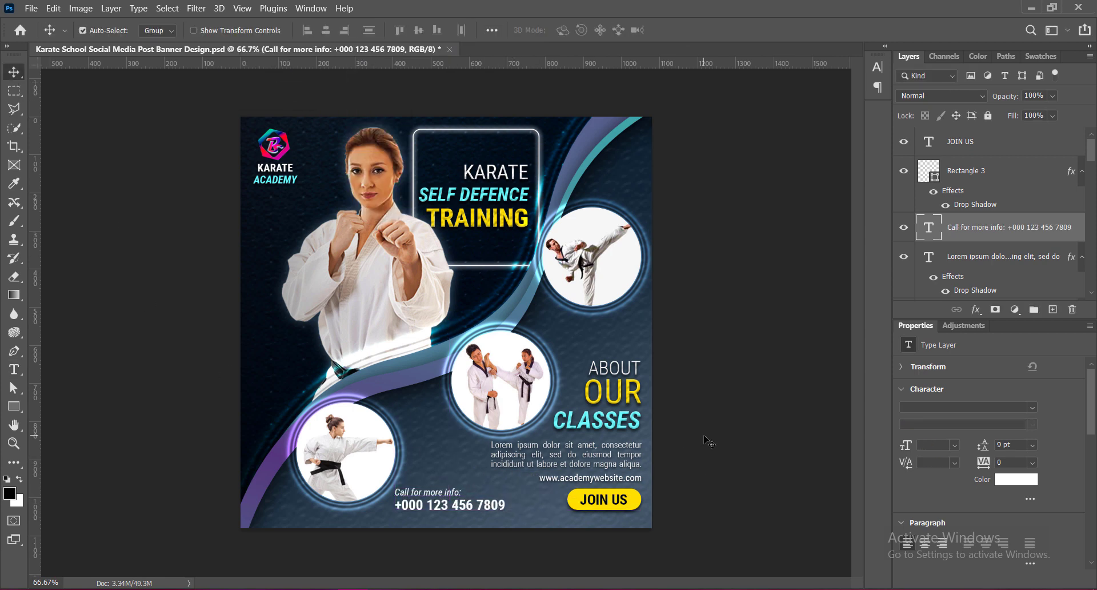
Colour the 'Call for more info:' line cyan.
{"action": "triple_click", "coordinate": [429, 493]}
{"action": "left_click", "coordinate": [573, 30]}
{"action": "left_click", "coordinate": [474, 194]}
{"action": "left_click", "coordinate": [980, 125]}
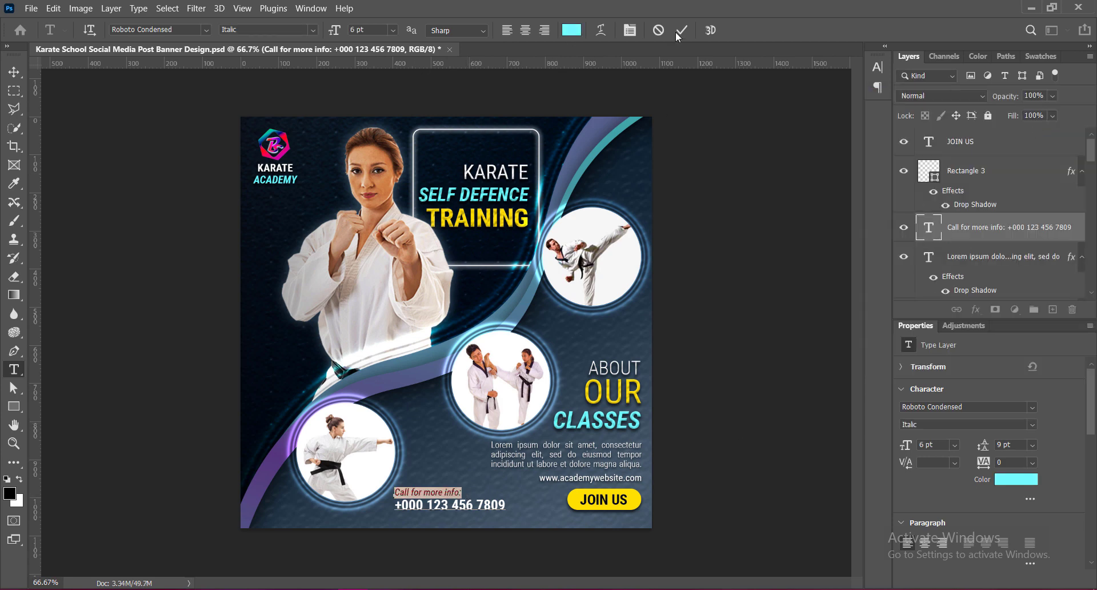
{"action": "left_click", "coordinate": [676, 31]}
Add a drop shadow to the contact text and save the banner.
{"action": "double_click", "coordinate": [932, 219]}
{"action": "left_click", "coordinate": [589, 317]}
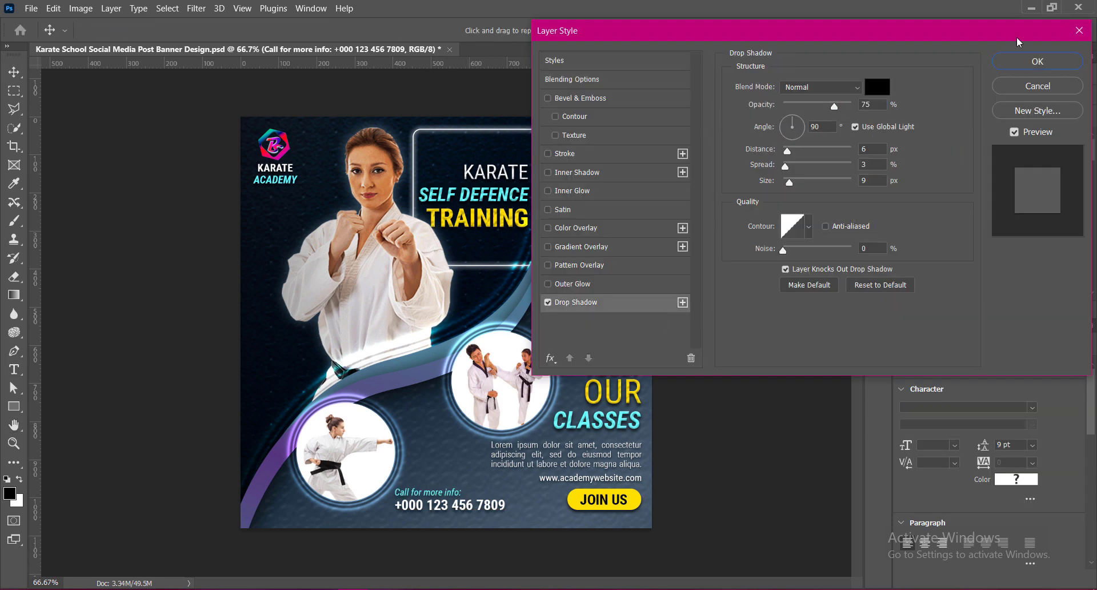
{"action": "left_click", "coordinate": [1046, 66]}
{"action": "mouse_move", "coordinate": [666, 63]}
{"action": "left_mouse_down"}
{"action": "mouse_move", "coordinate": [666, 510]}
{"action": "mouse_move", "coordinate": [633, 38]}
{"action": "left_mouse_up"}
{"action": "key", "text": "ctrl+s"}
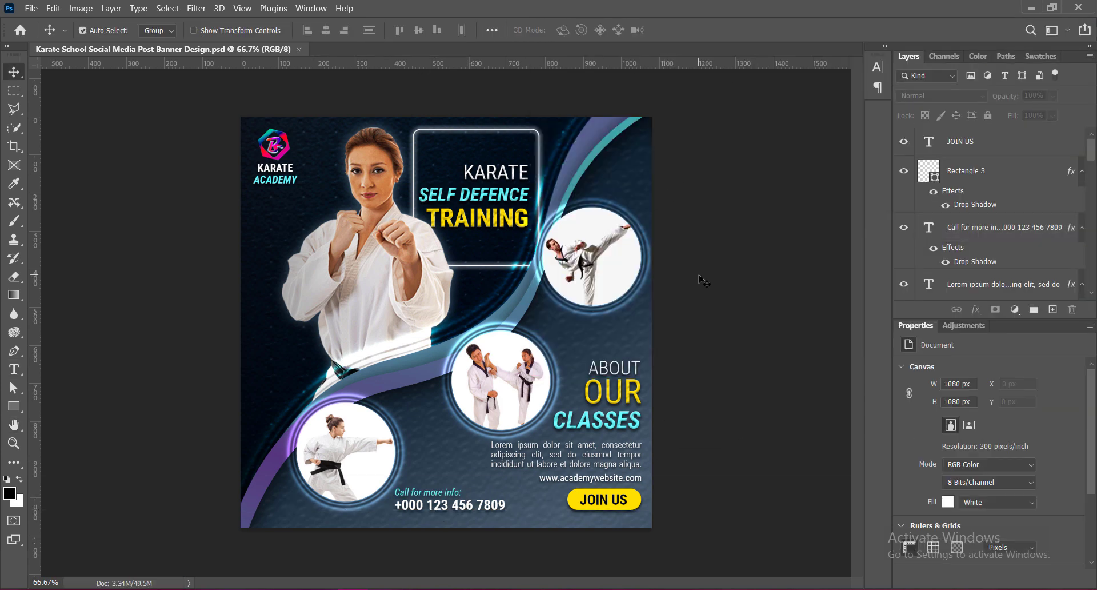
Paste a '20% OFF / FIRST VISIT' text block on the left and adjust its leading.
{"action": "key", "text": "t"}
{"action": "left_click", "coordinate": [268, 354]}
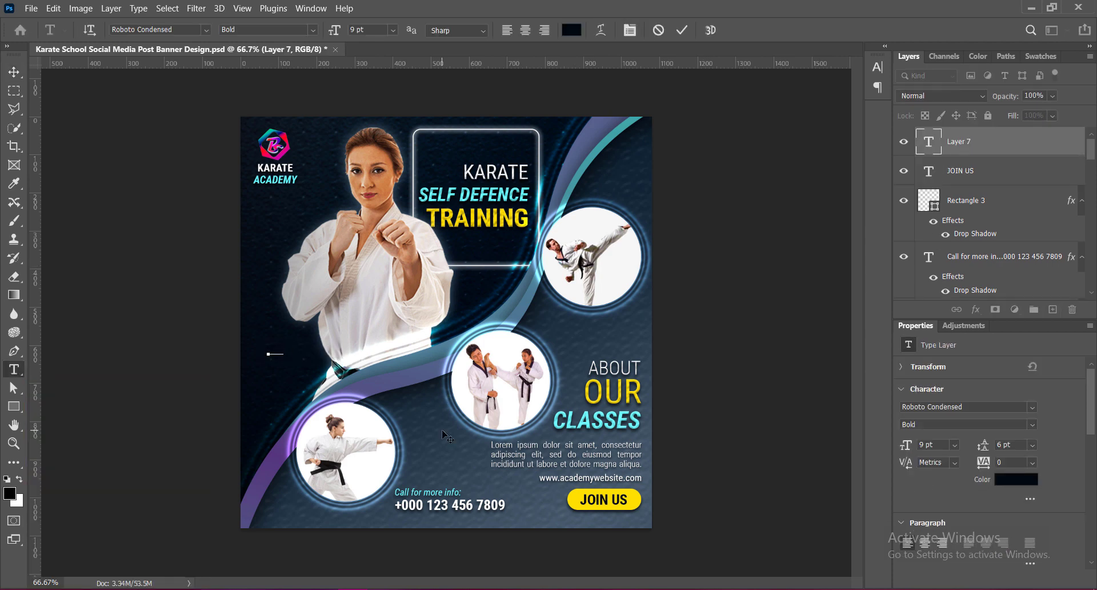
{"action": "key", "text": "ctrl+v"}
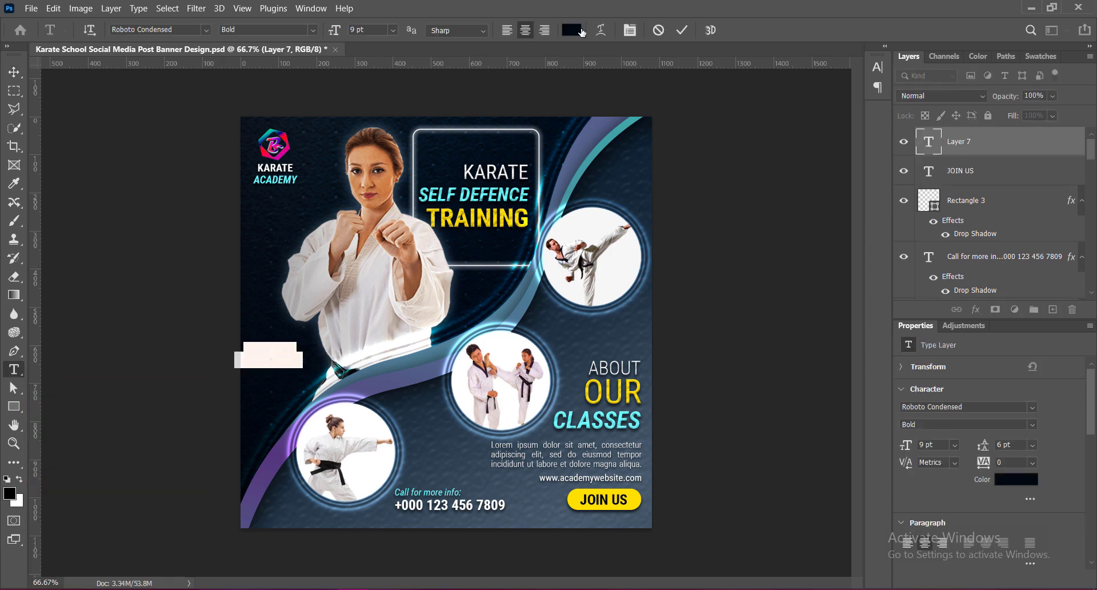
{"action": "left_click", "coordinate": [877, 67]}
{"action": "left_click", "coordinate": [854, 95]}
Make FIRST VISIT Light with a slightly adjusted size, and enlarge 20% OFF to 12 pt.
{"action": "left_click", "coordinate": [271, 357]}
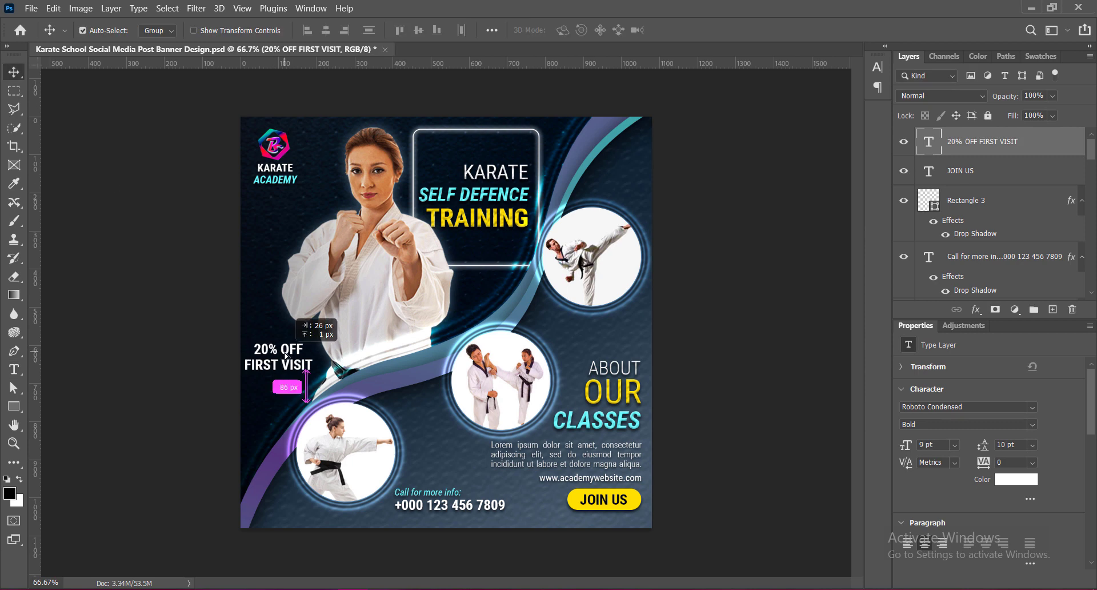
{"action": "left_click_drag", "start_coordinate": [246, 364], "coordinate": [312, 365]}
{"action": "left_click", "coordinate": [268, 29]}
{"action": "left_click", "coordinate": [275, 40]}
{"action": "left_click", "coordinate": [392, 29]}
{"action": "left_click", "coordinate": [372, 41]}
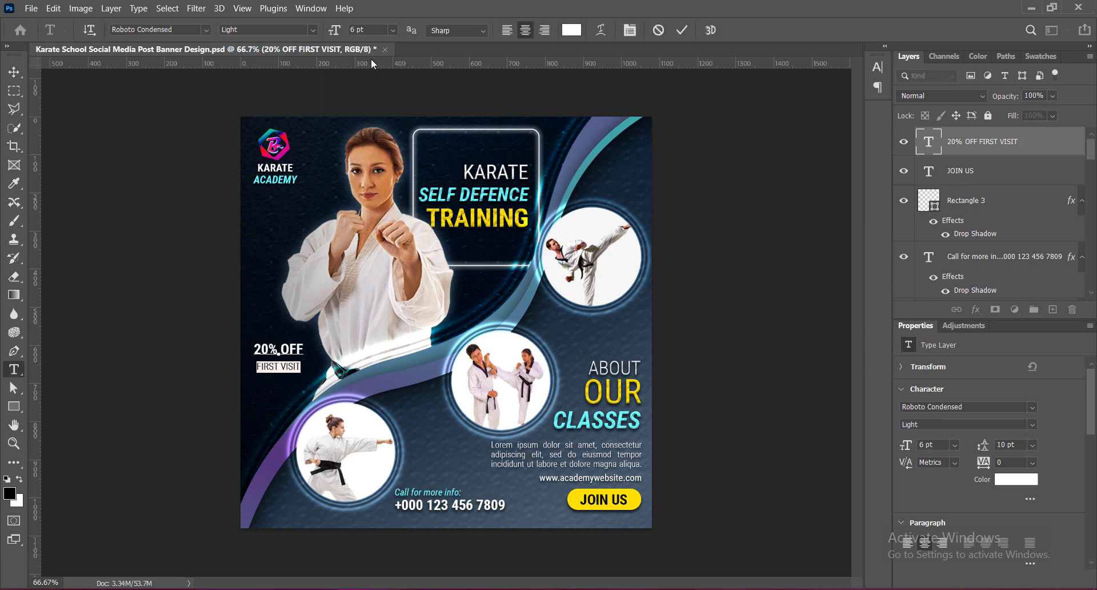
{"action": "left_click_drag", "start_coordinate": [246, 347], "coordinate": [311, 347]}
{"action": "left_click", "coordinate": [392, 29]}
{"action": "left_click", "coordinate": [372, 115]}
{"action": "left_click_drag", "start_coordinate": [247, 366], "coordinate": [308, 366]}
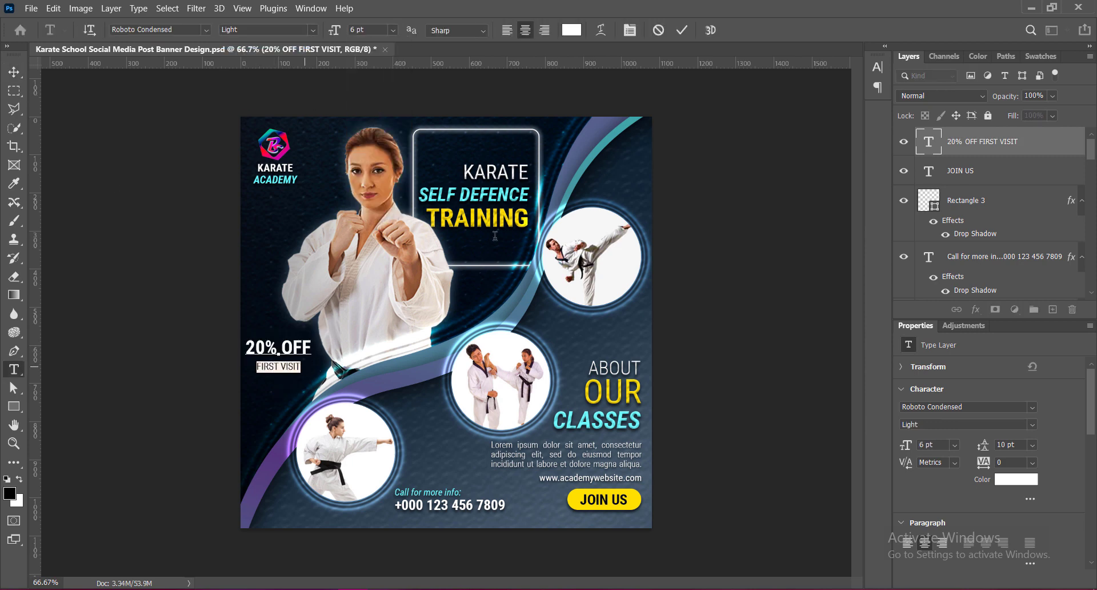
{"action": "left_click", "coordinate": [393, 29]}
{"action": "left_click", "coordinate": [372, 94]}
Colour the 20% OFF line cyan.
{"action": "mouse_move", "coordinate": [245, 348]}
{"action": "left_mouse_down"}
{"action": "mouse_move", "coordinate": [312, 347]}
{"action": "mouse_move", "coordinate": [293, 366]}
{"action": "mouse_move", "coordinate": [314, 376]}
{"action": "mouse_move", "coordinate": [295, 370]}
{"action": "left_mouse_up"}
{"action": "left_click", "coordinate": [572, 30]}
{"action": "left_click", "coordinate": [1042, 127]}
{"action": "left_click", "coordinate": [15, 72]}
Tighten the line spacing above FIRST VISIT.
{"action": "double_click", "coordinate": [308, 378]}
{"action": "left_click", "coordinate": [629, 30]}
{"action": "left_click", "coordinate": [854, 95]}
{"action": "left_click", "coordinate": [823, 140]}
{"action": "left_click", "coordinate": [682, 30]}
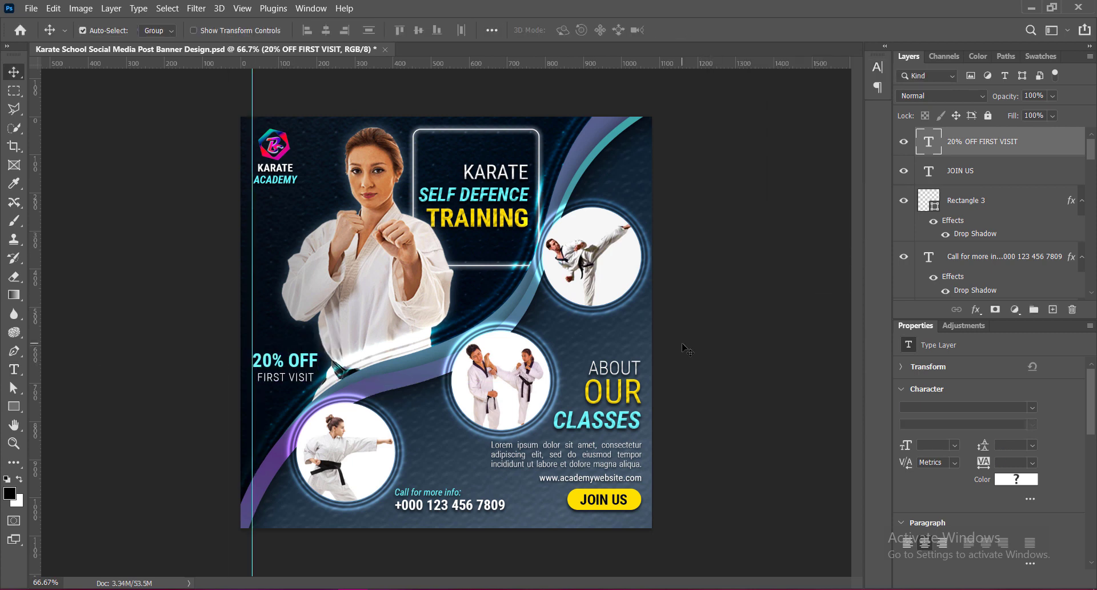
Add a drop shadow to the offer text and save the banner.
{"action": "double_click", "coordinate": [976, 233]}
{"action": "left_click", "coordinate": [1002, 68]}
{"action": "left_click", "coordinate": [800, 393]}
{"action": "key", "text": "ctrl+s"}
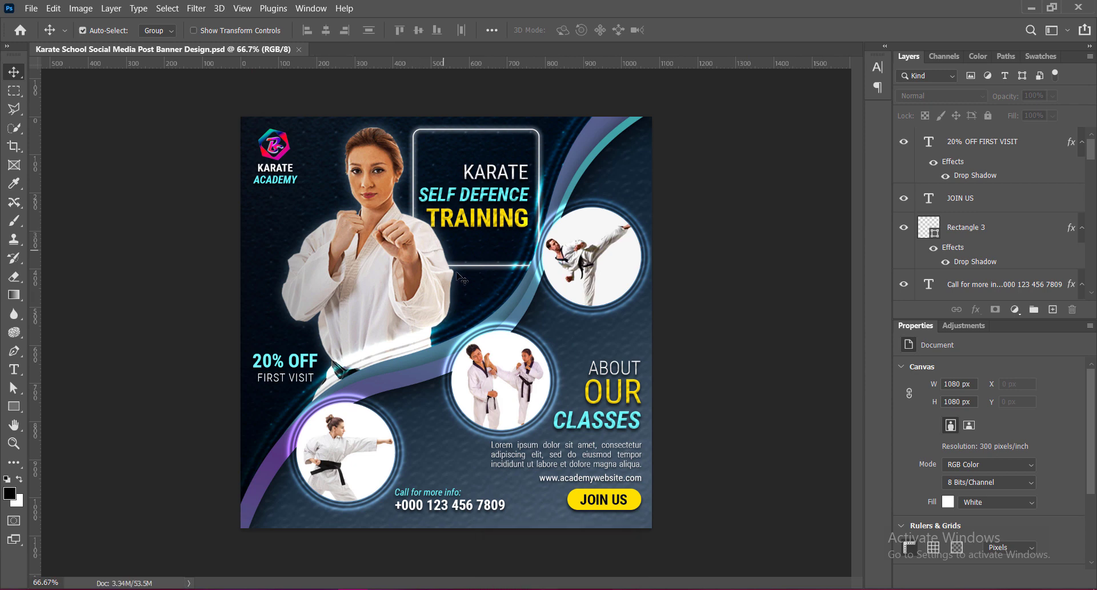
{"action": "scroll", "coordinate": [466, 286], "scroll_direction": "up", "scroll_amount": 2}
{"action": "scroll", "coordinate": [462, 284], "scroll_direction": "down", "scroll_amount": 4}
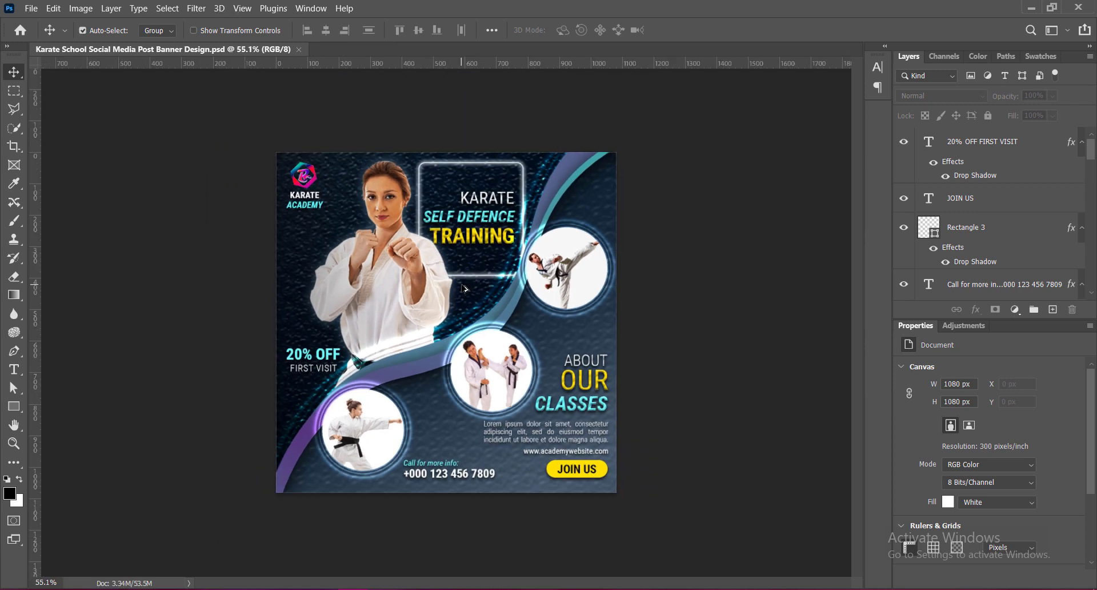
{"action": "scroll", "coordinate": [438, 343], "scroll_direction": "up", "scroll_amount": 2}
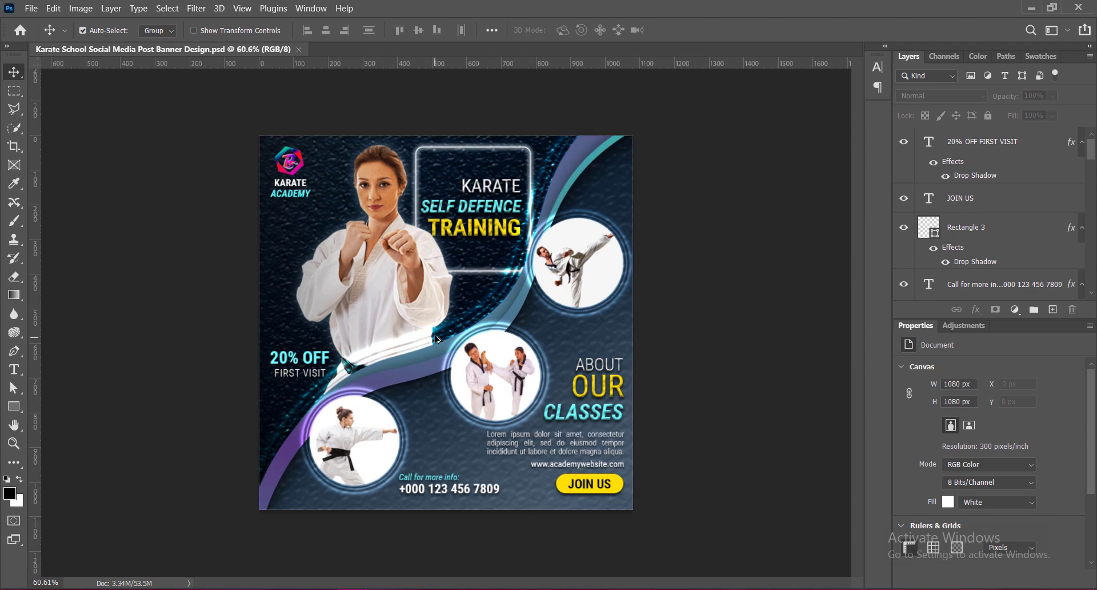